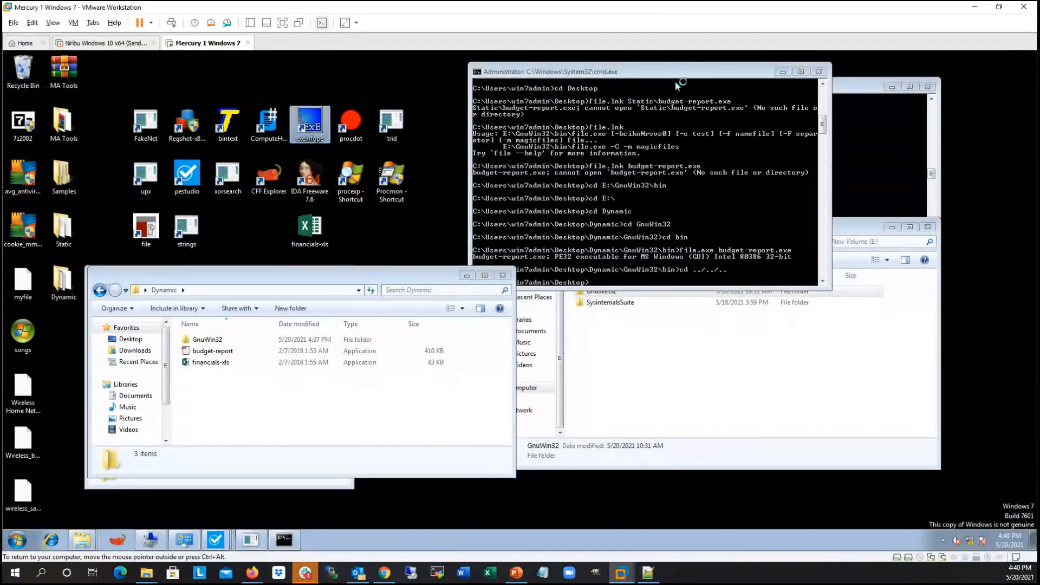
Step: Rearrange the open windows to expose the Static folder and load its budget-report executable into Exeinfo PE
drag(673, 71, 864, 97)
drag(622, 230, 711, 258)
drag(410, 282, 423, 307)
click(265, 274)
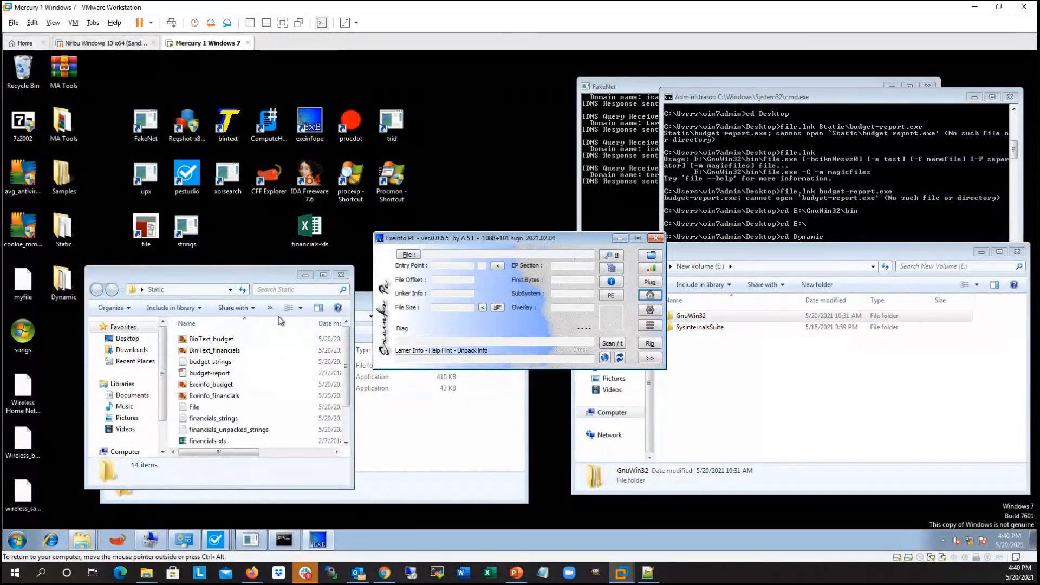
drag(196, 376, 503, 307)
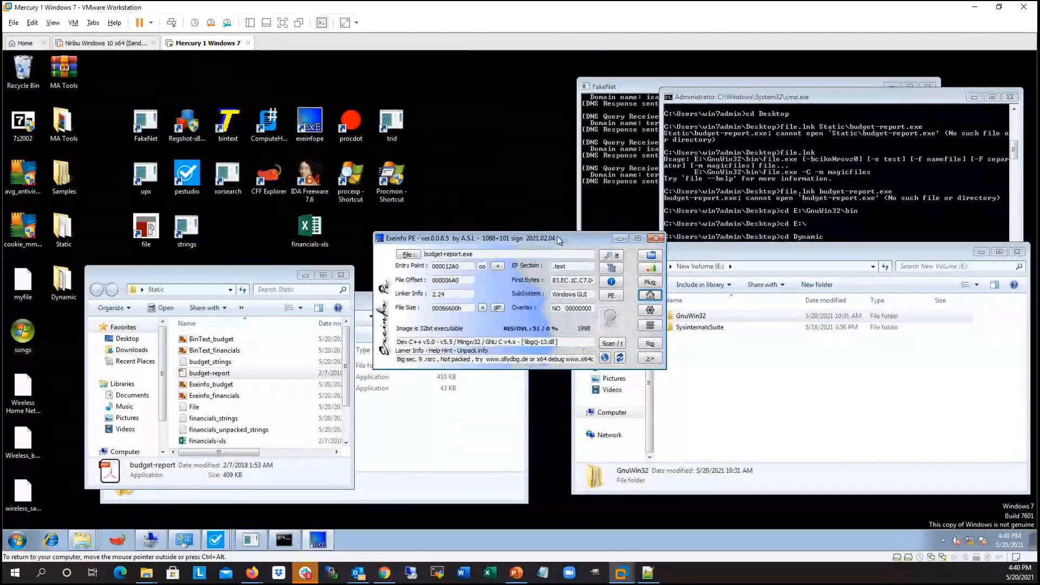
Step: Examine the compiler signature and the packing hint that Exeinfo PE reports for budget-report.exe
drag(560, 237, 485, 137)
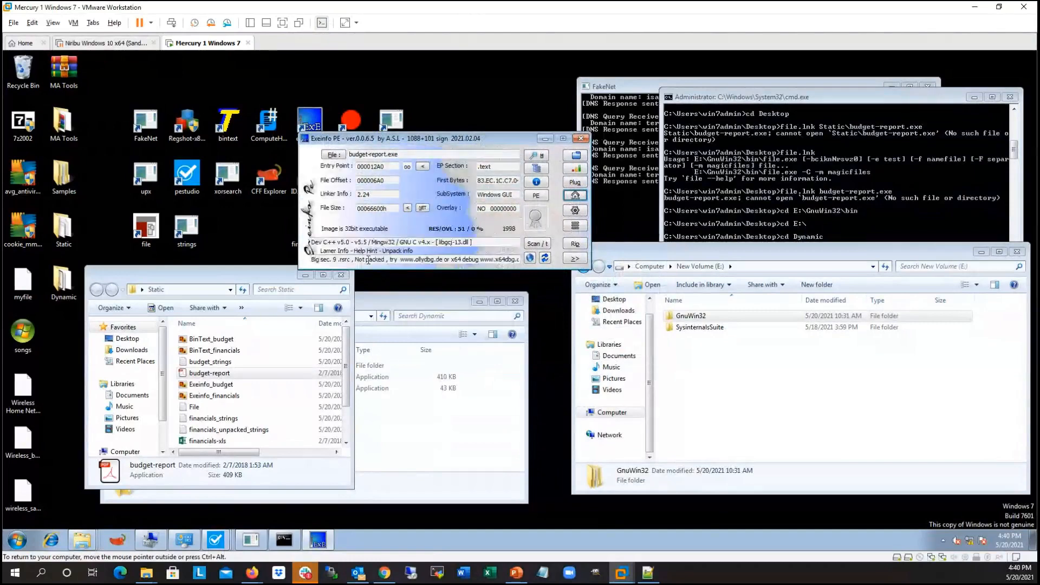
drag(355, 259, 399, 259)
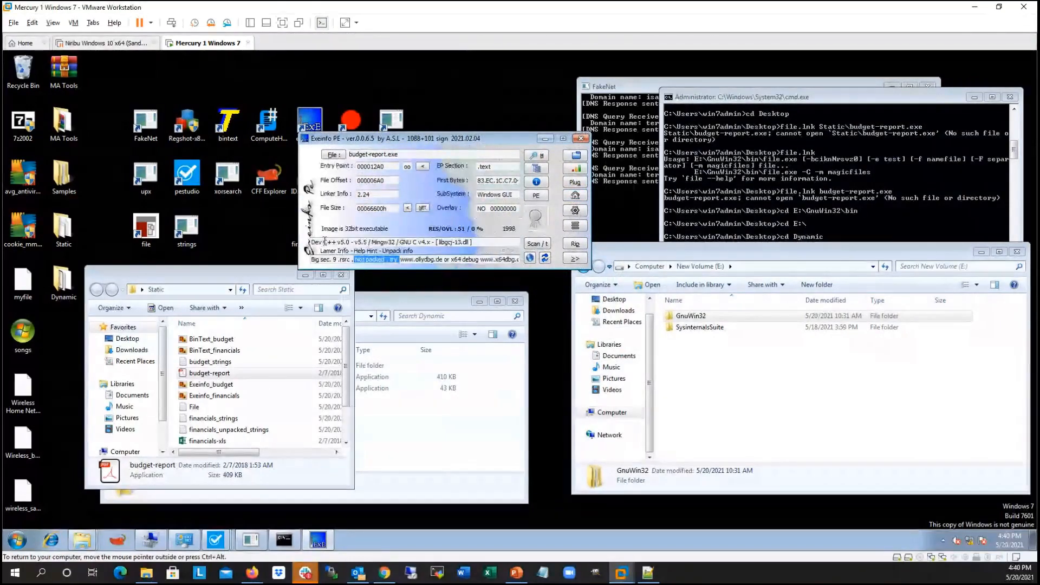
drag(313, 242, 418, 242)
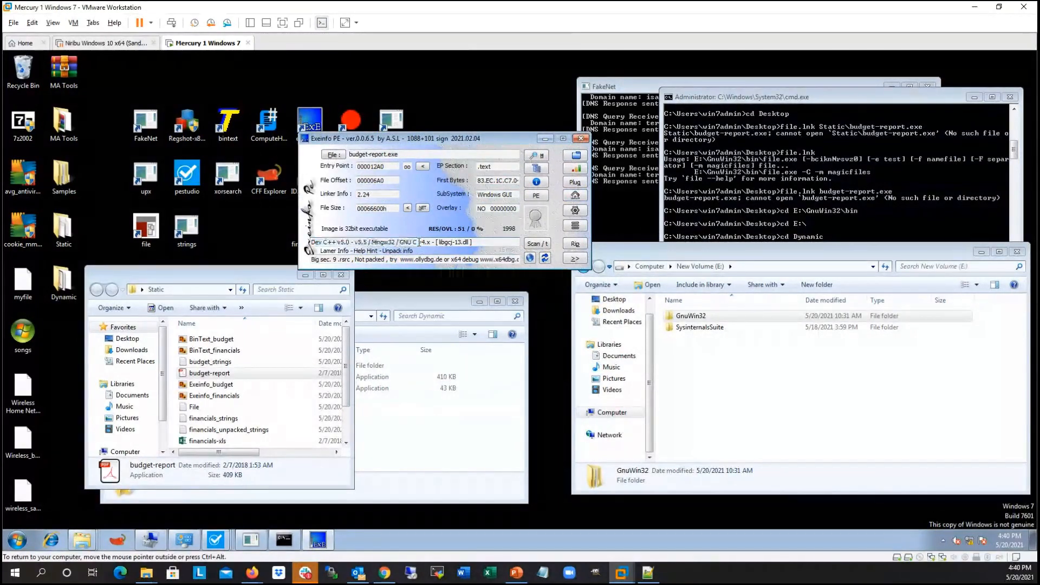
mouse_move(372, 244)
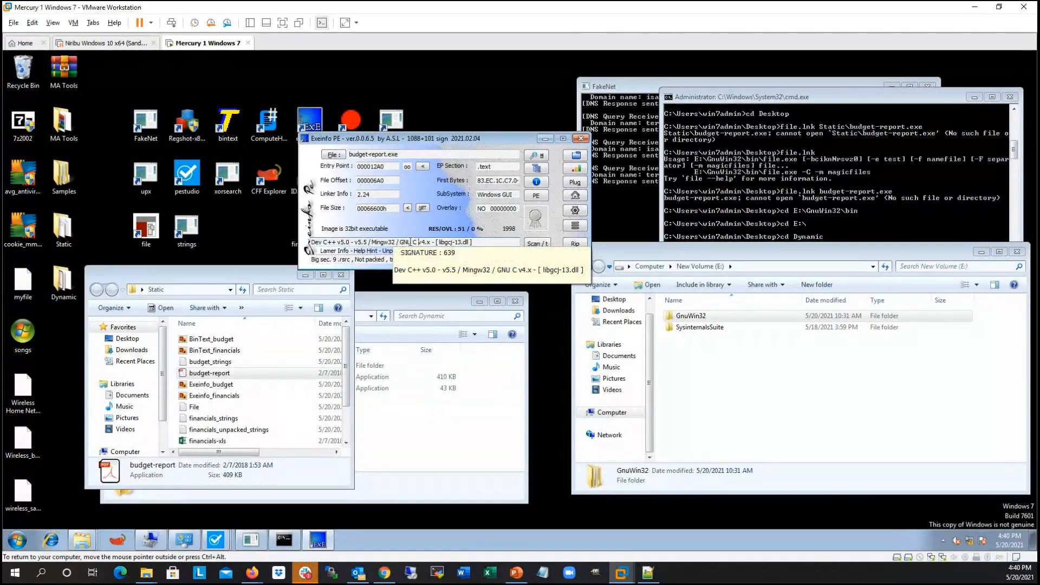
drag(411, 243, 325, 242)
click(321, 242)
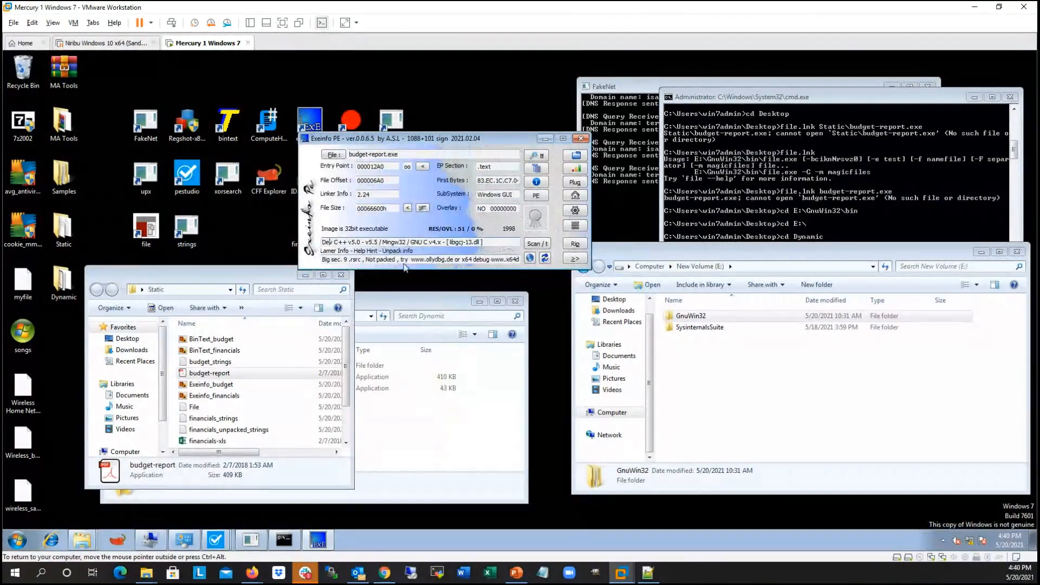
Step: Load financials-xls from the Static folder into Exeinfo PE and inspect its packer signature and unpack hint
drag(211, 440, 462, 194)
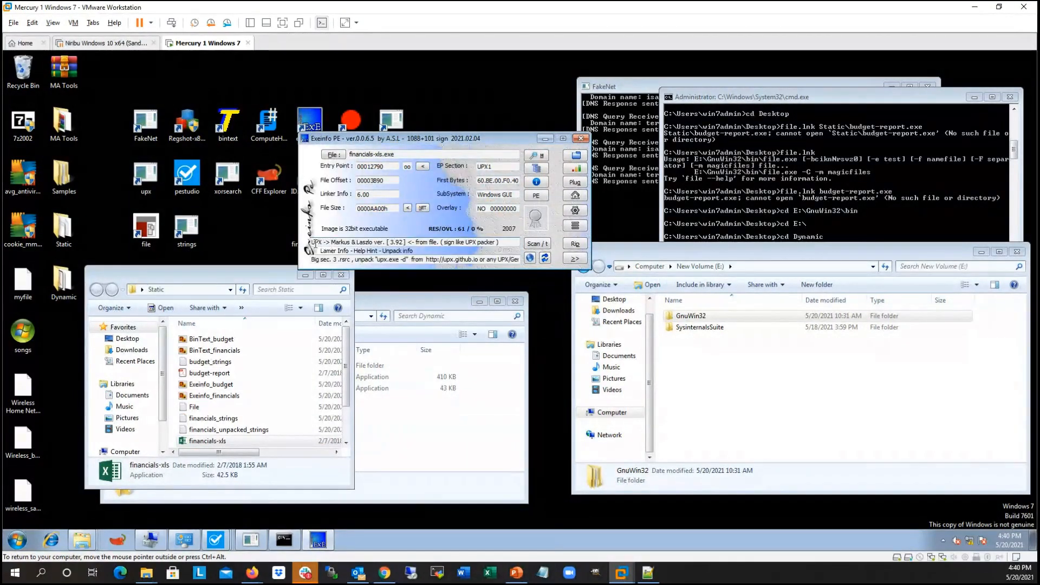
drag(315, 243, 407, 242)
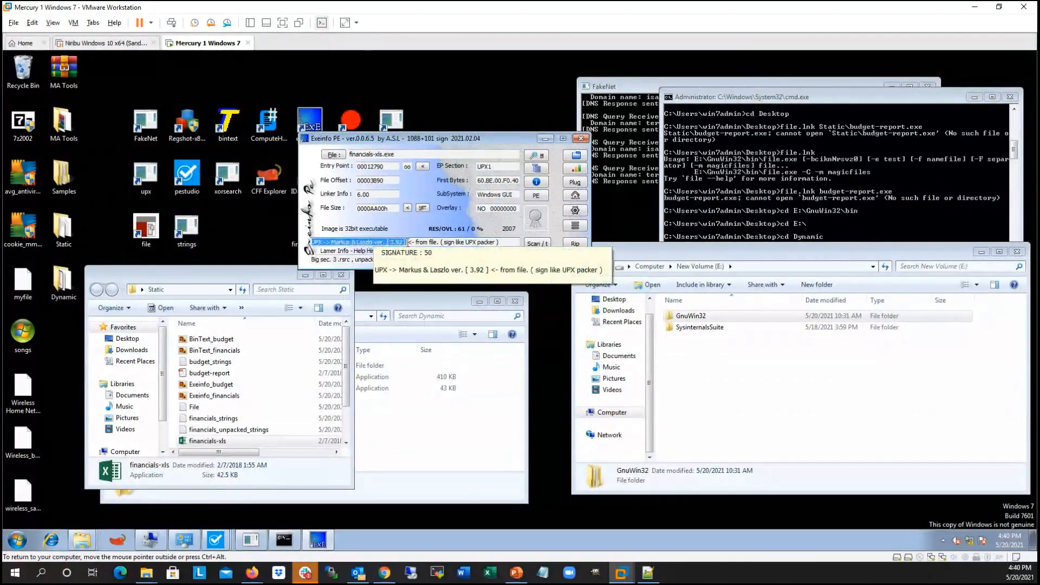
click(408, 242)
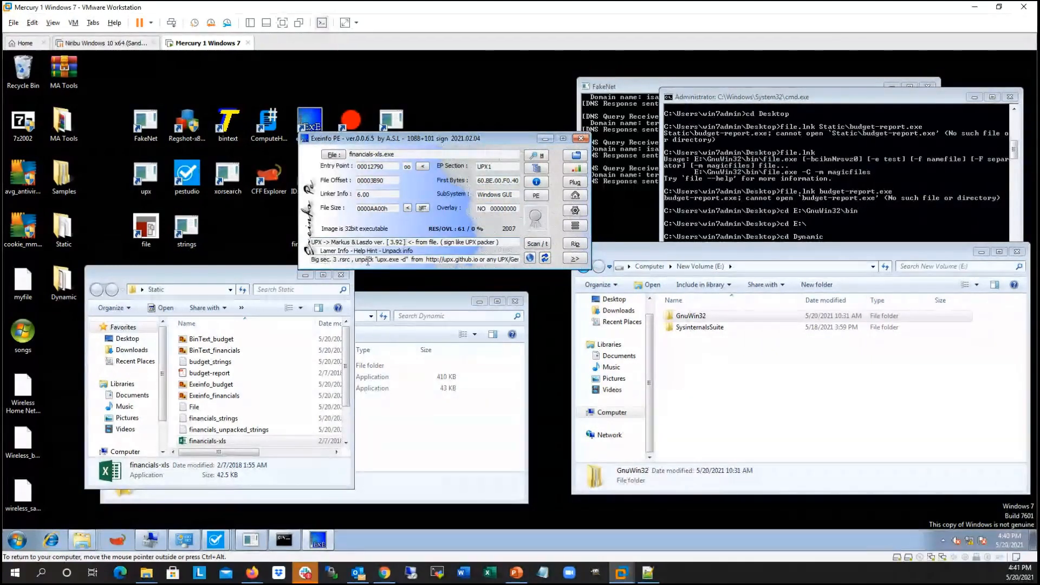
drag(354, 260, 411, 260)
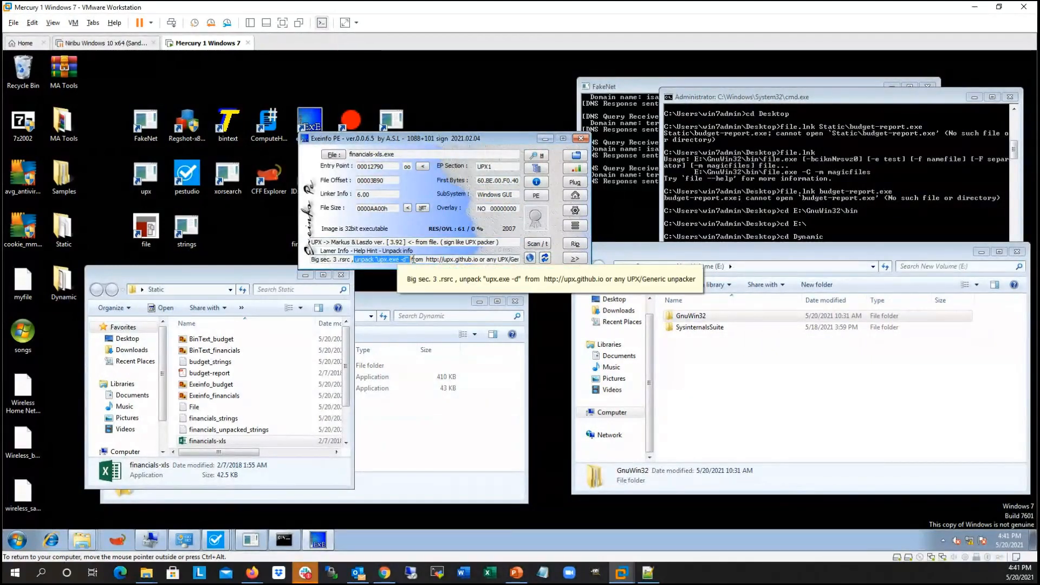
click(434, 260)
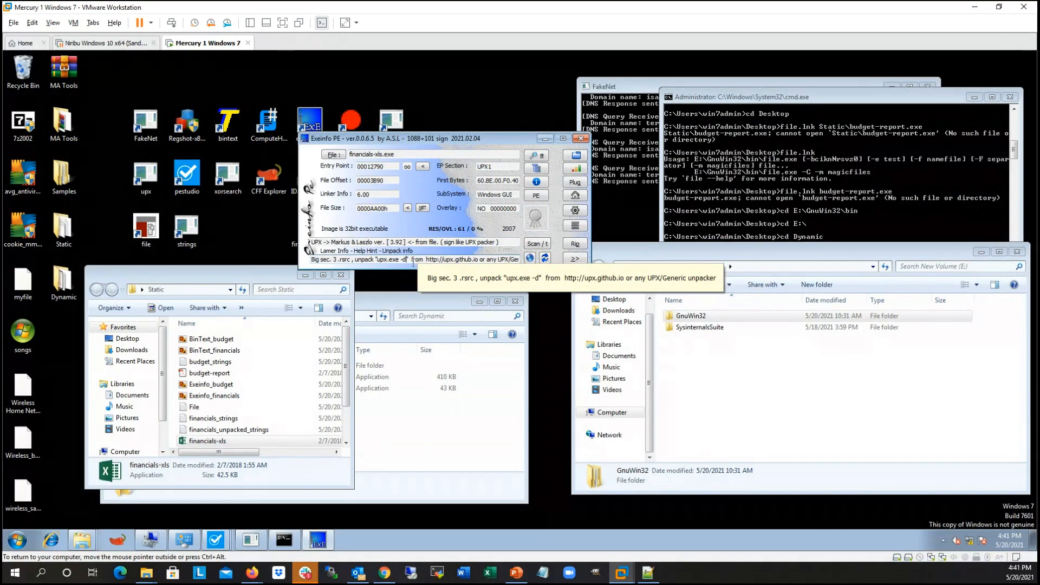
Step: Enlarge the Static folder window and compare the file sizes of financials-xls and financials-xls_unpacked
drag(252, 267, 252, 192)
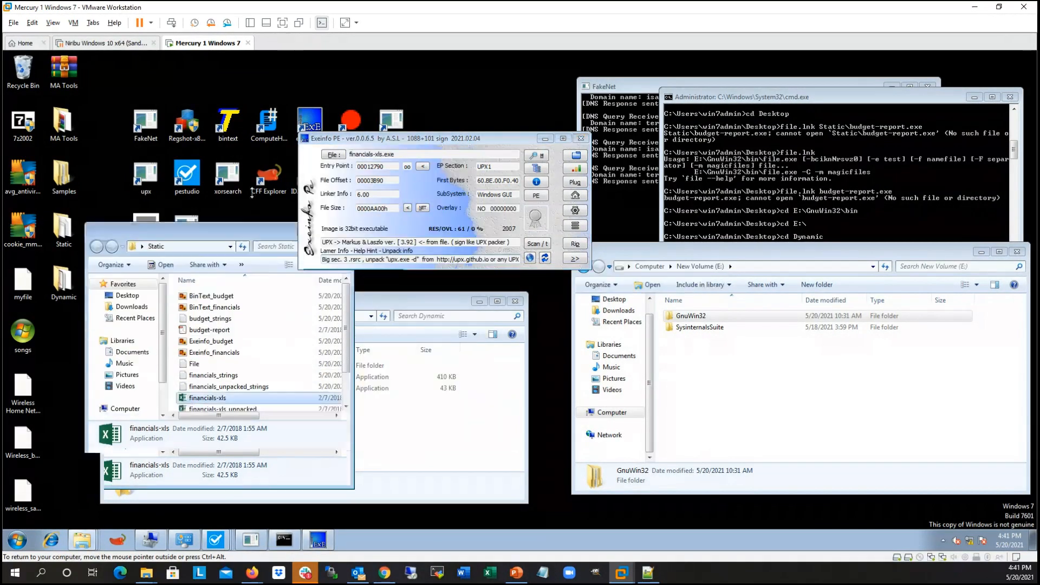
drag(354, 292, 582, 295)
drag(512, 137, 862, 81)
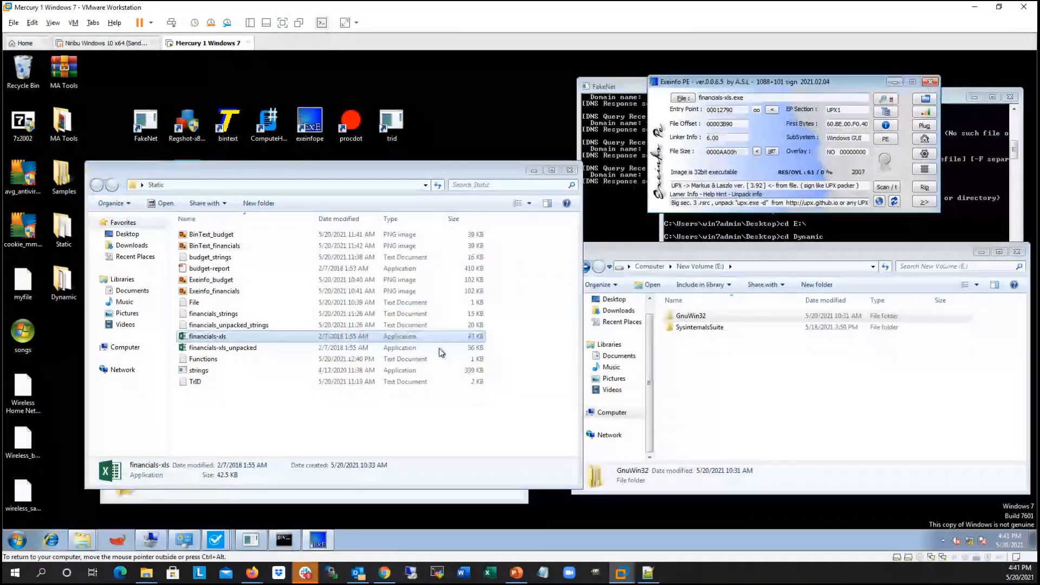
click(249, 347)
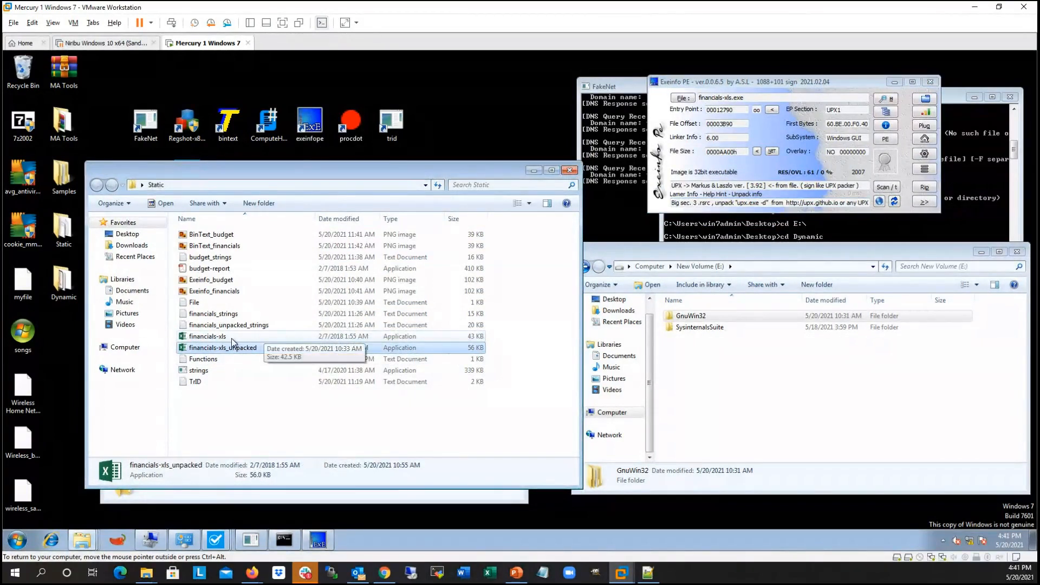
click(232, 336)
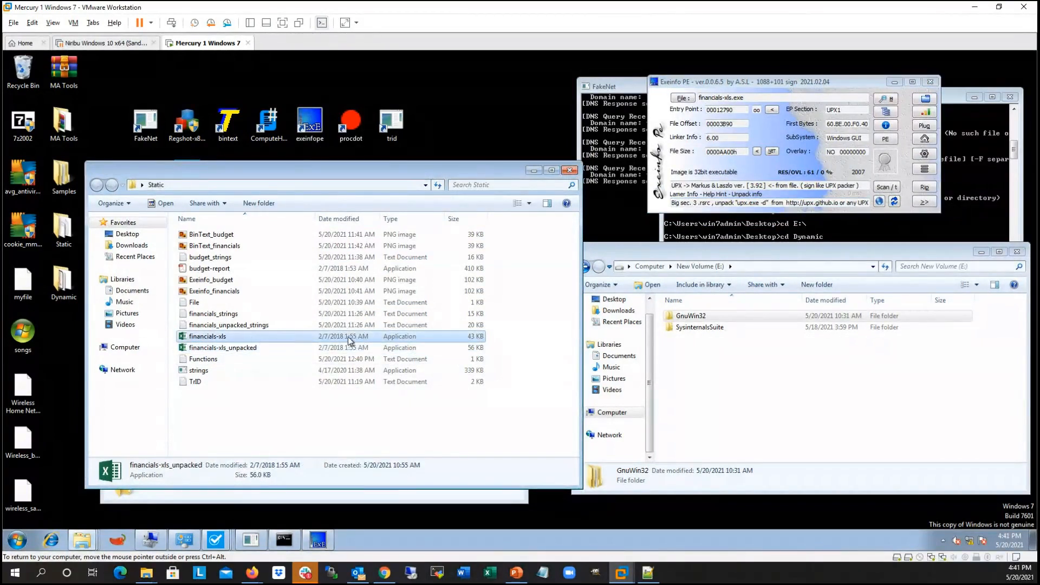
click(477, 348)
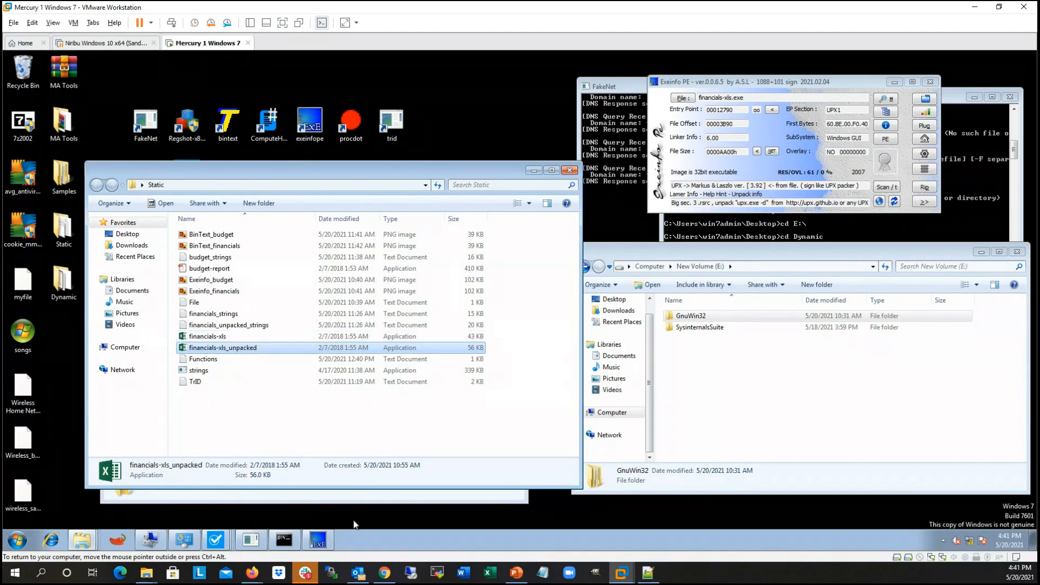
Step: Switch to the PowerPoint slide show, advance to slide 18 and return to the Mercury 1 Windows 7 virtual machine
click(521, 575)
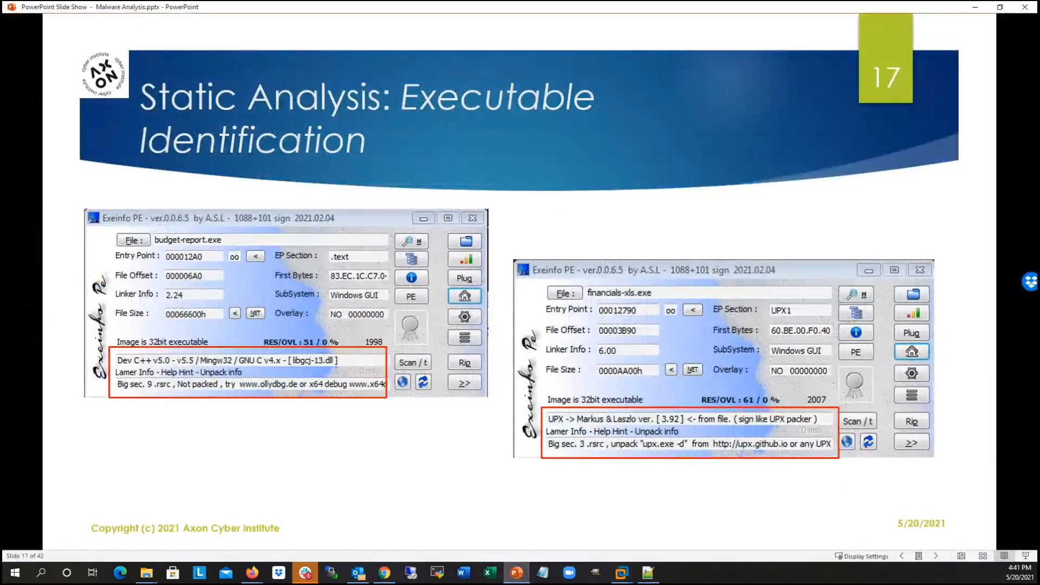
click(527, 340)
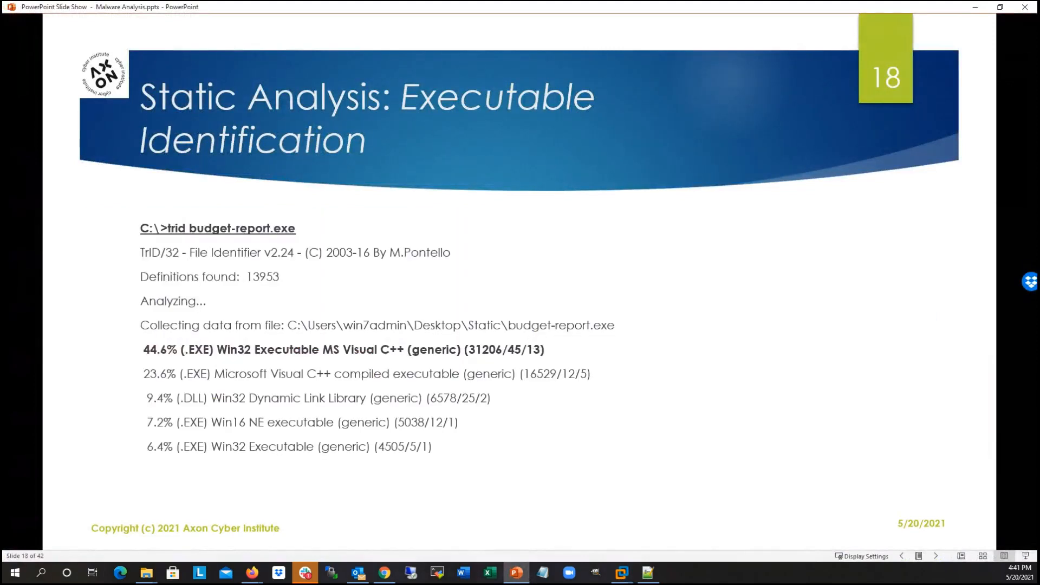
click(624, 575)
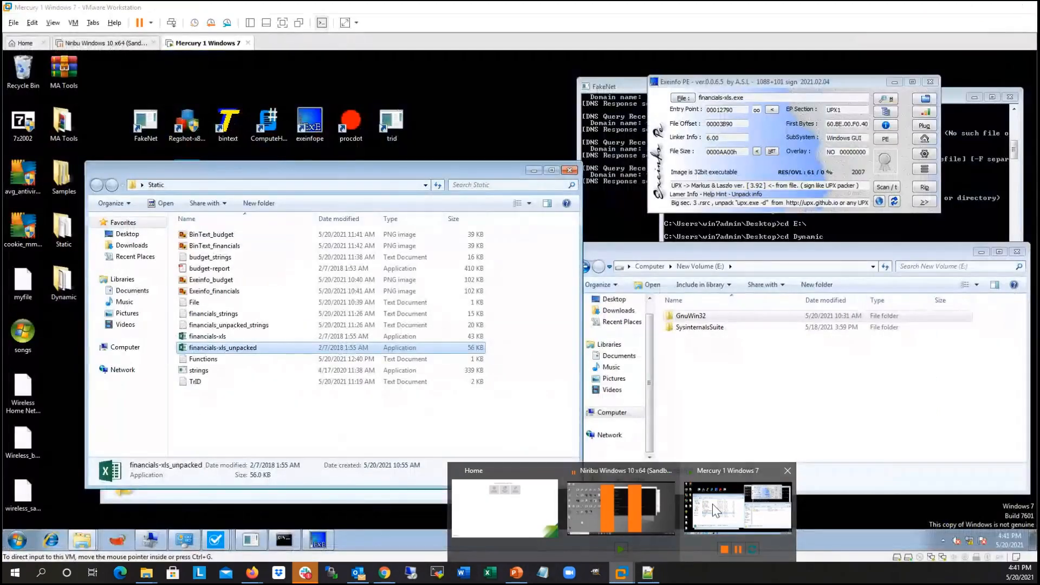
click(713, 503)
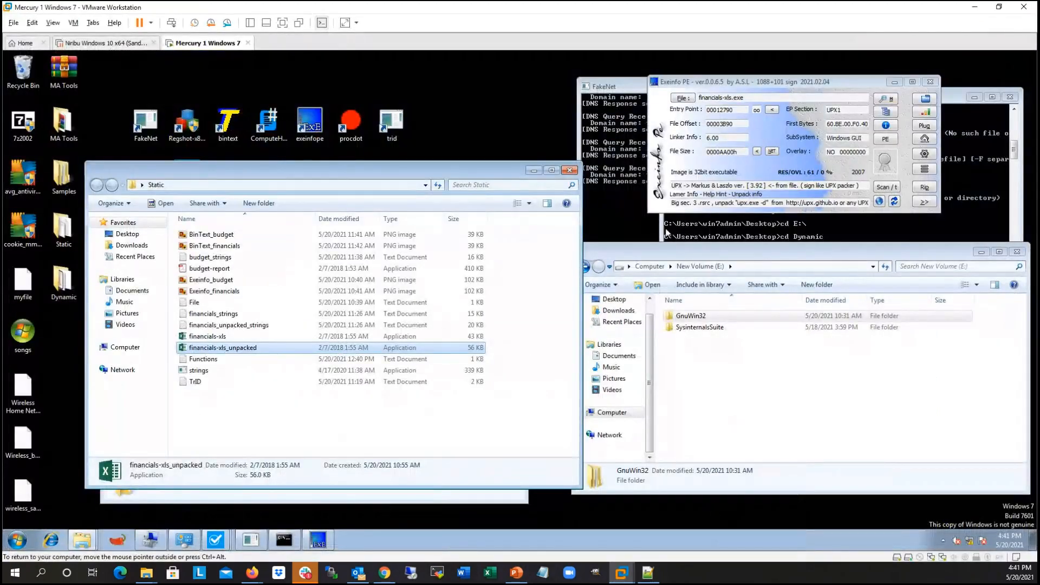
Step: Close Exeinfo PE and run trid.lnk without arguments from the Desktop directory in the administrator command prompt
drag(831, 82, 226, 71)
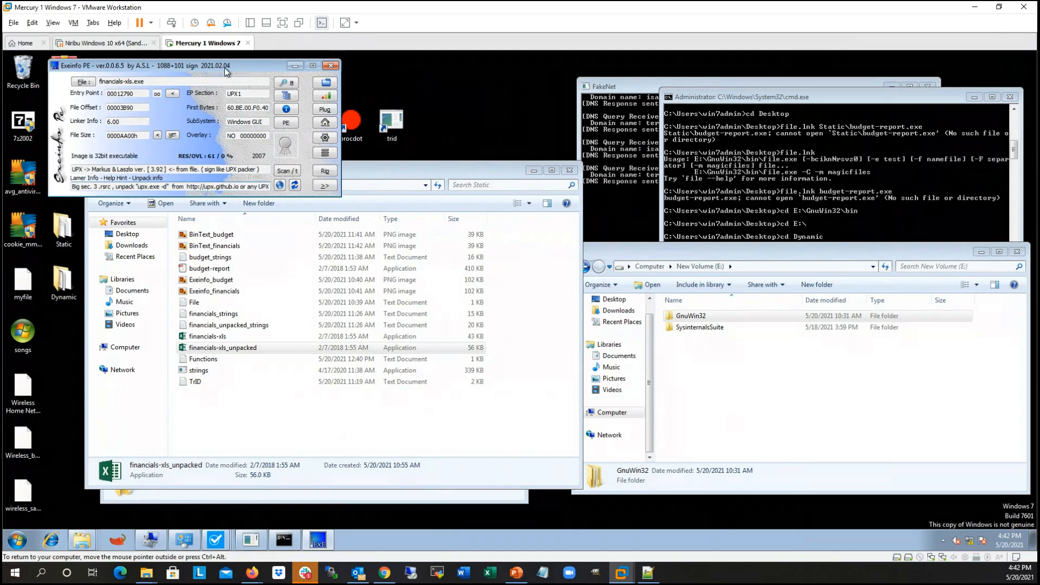
click(331, 66)
drag(404, 162, 413, 248)
drag(853, 101, 648, 92)
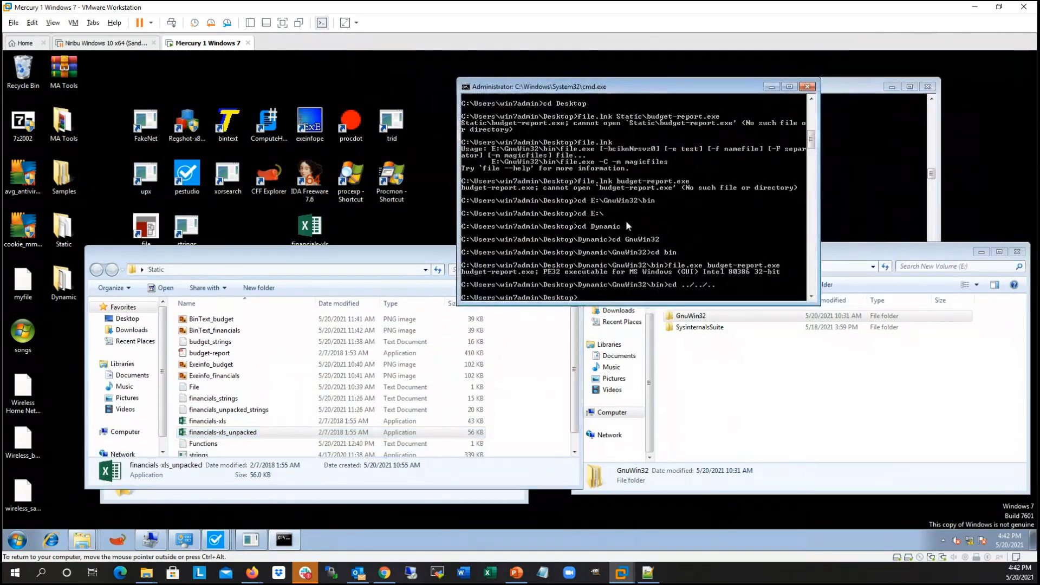
text(trid.lnk)
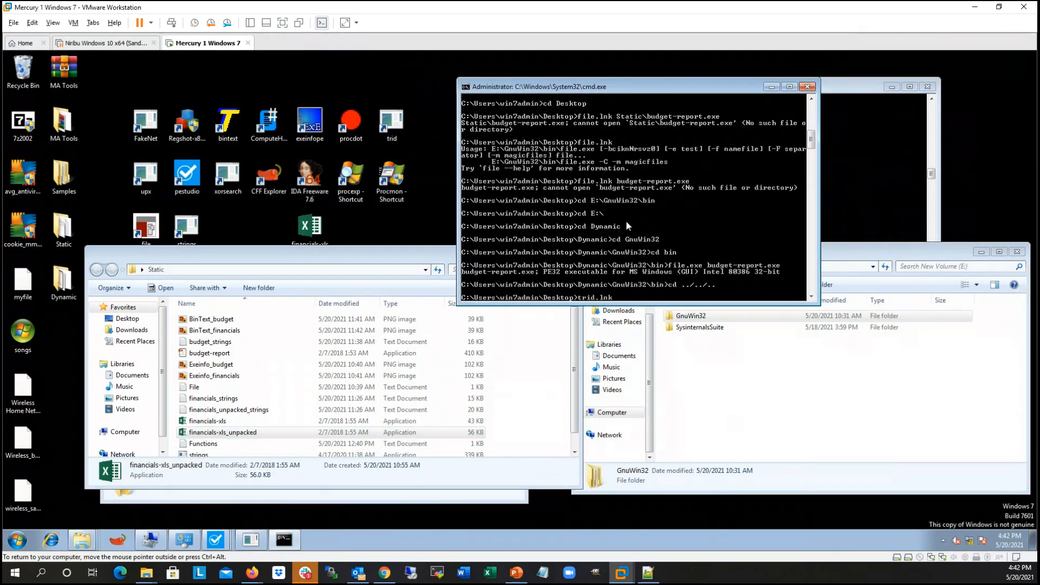
key(Return)
Step: Try to add the path of the Static folder's budget-report file to the recalled trid.lnk command
key(Up)
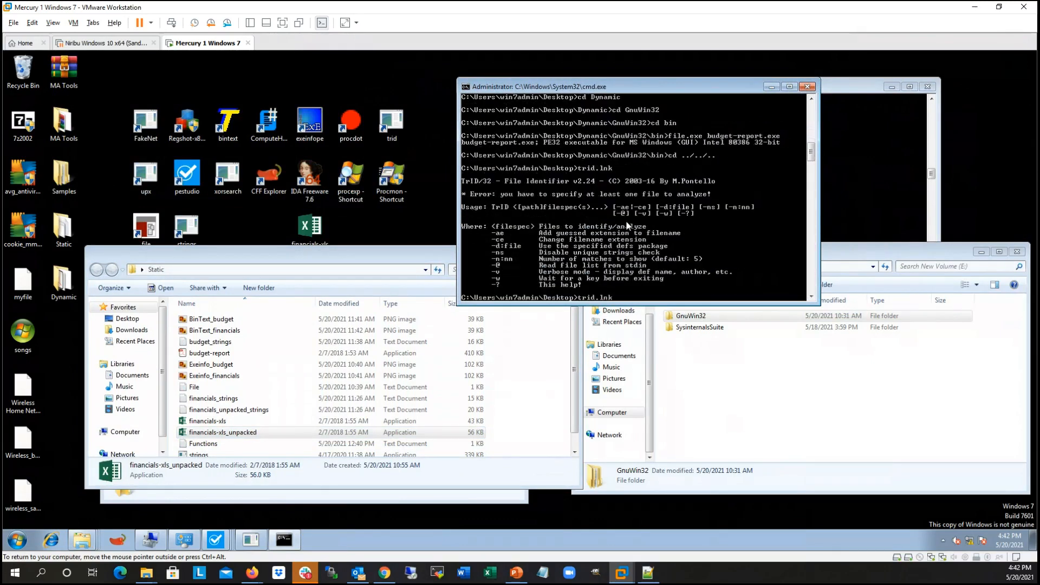
click(516, 574)
click(516, 574)
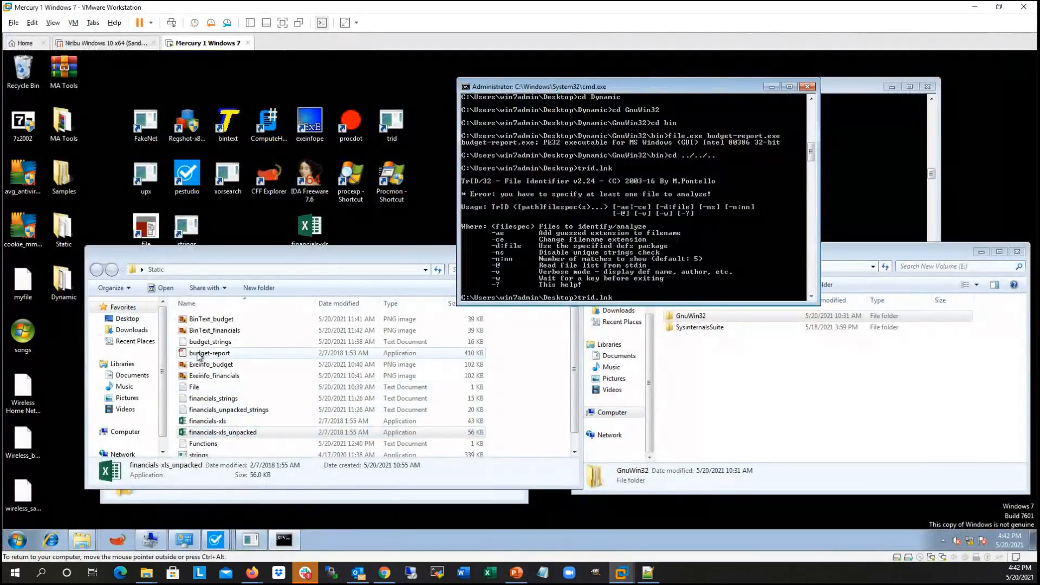
drag(209, 353, 750, 269)
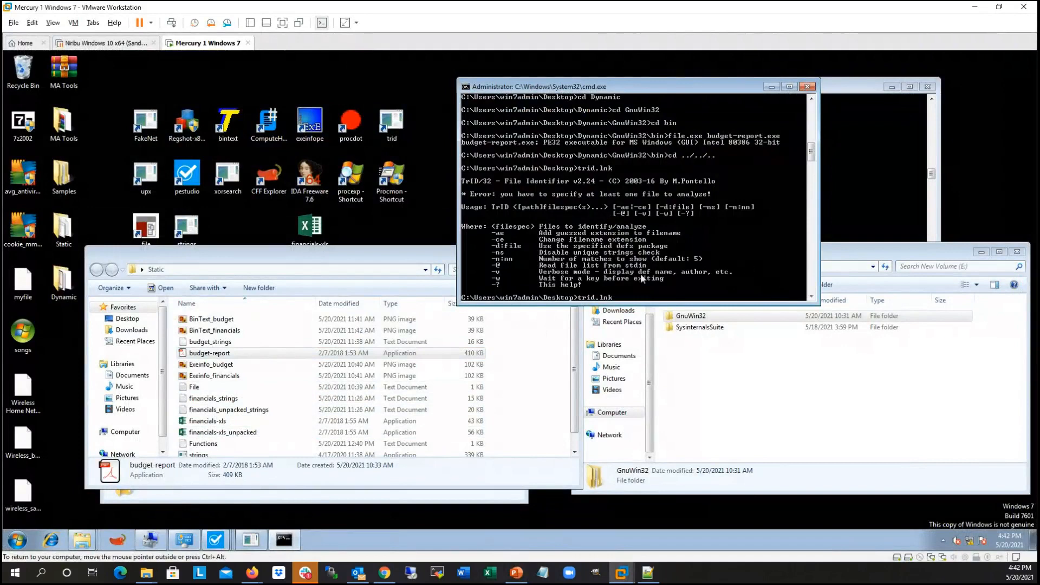
click(342, 256)
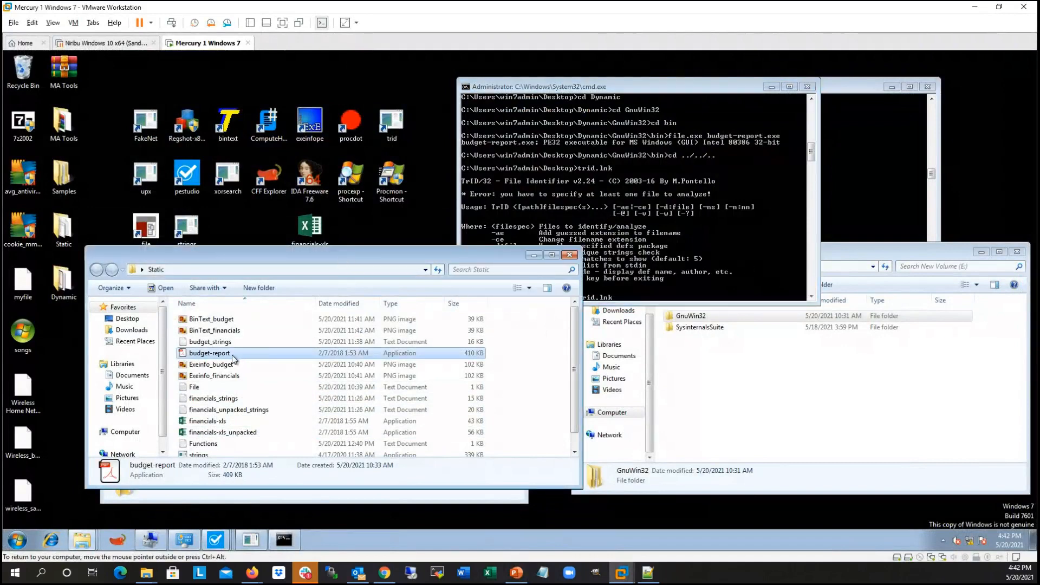
drag(234, 359, 662, 212)
click(662, 211)
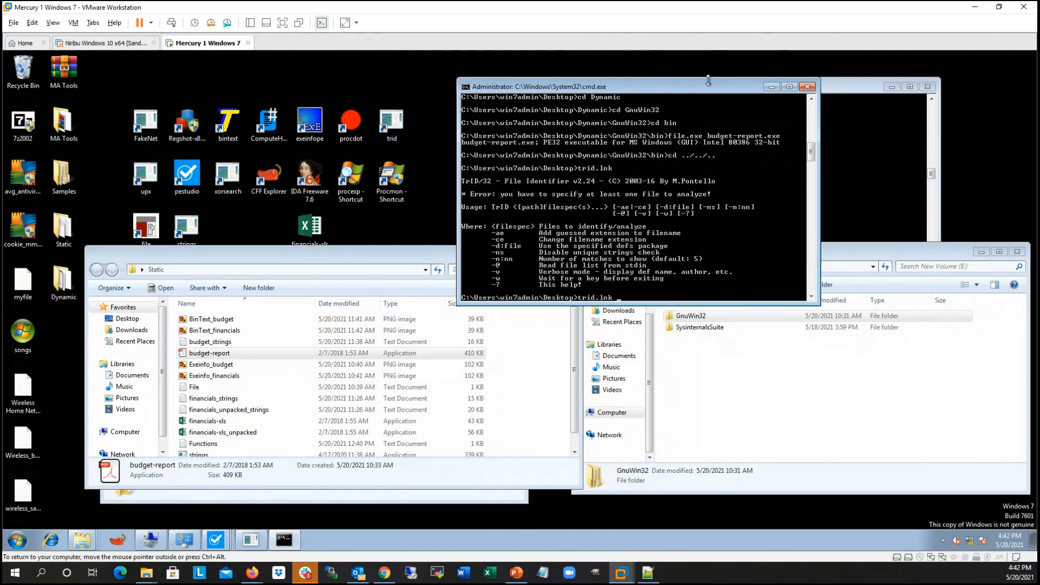
Step: Replace the administrator command prompt with a new standard cmd window placed clear of the desktop shortcuts and Static file list
click(807, 87)
click(18, 539)
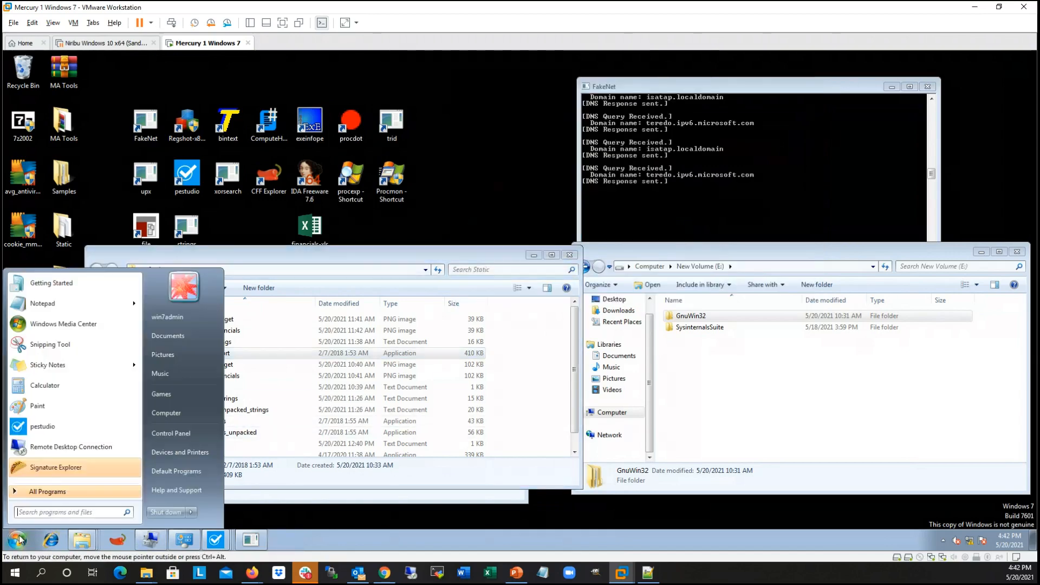
text(cmd)
key(Return)
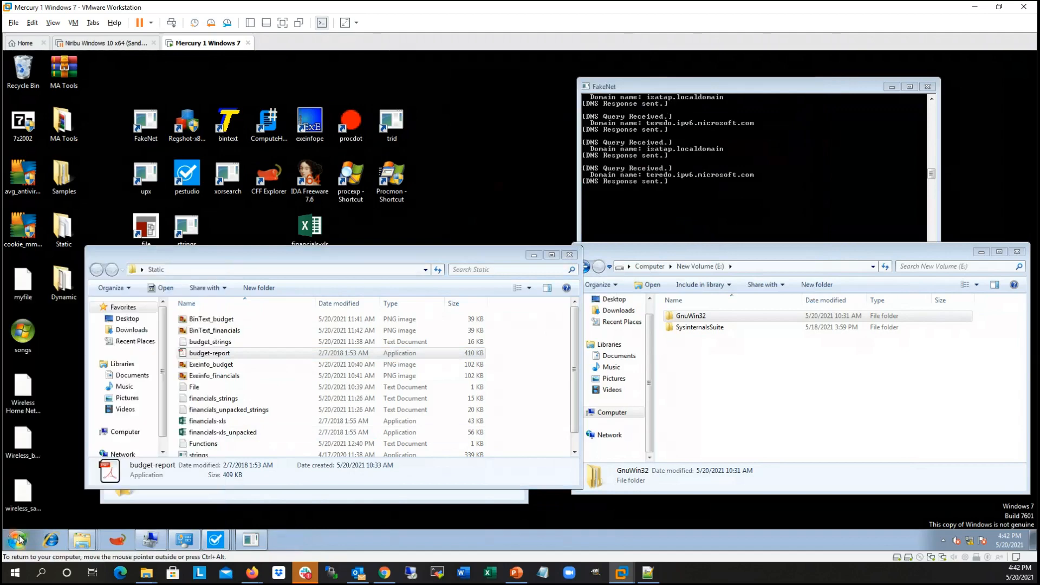
drag(344, 168, 783, 147)
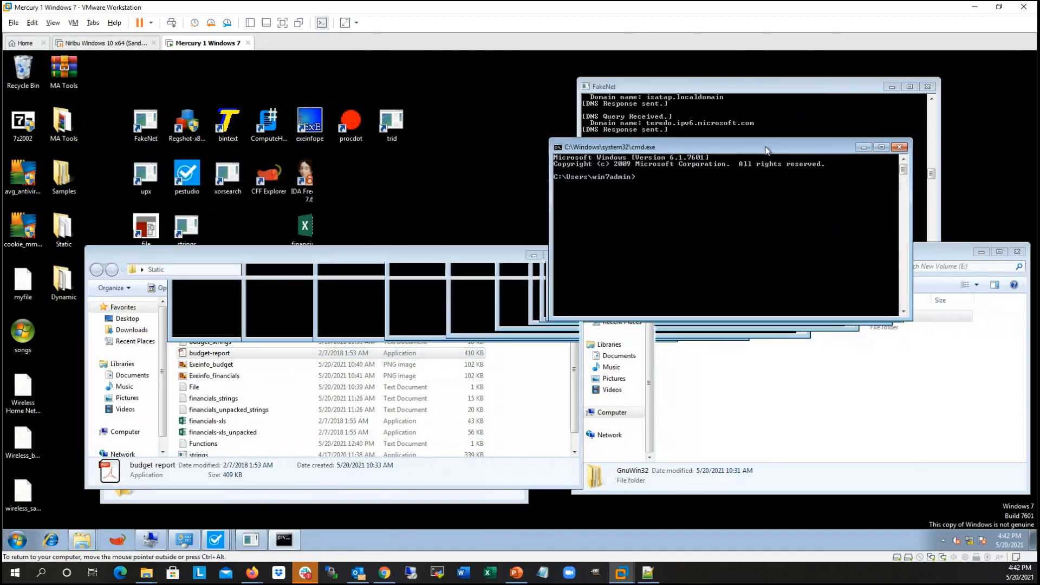
Step: Run the desktop's trid.lnk on Static\budget-report.exe using the full paths of both files
drag(443, 140, 695, 185)
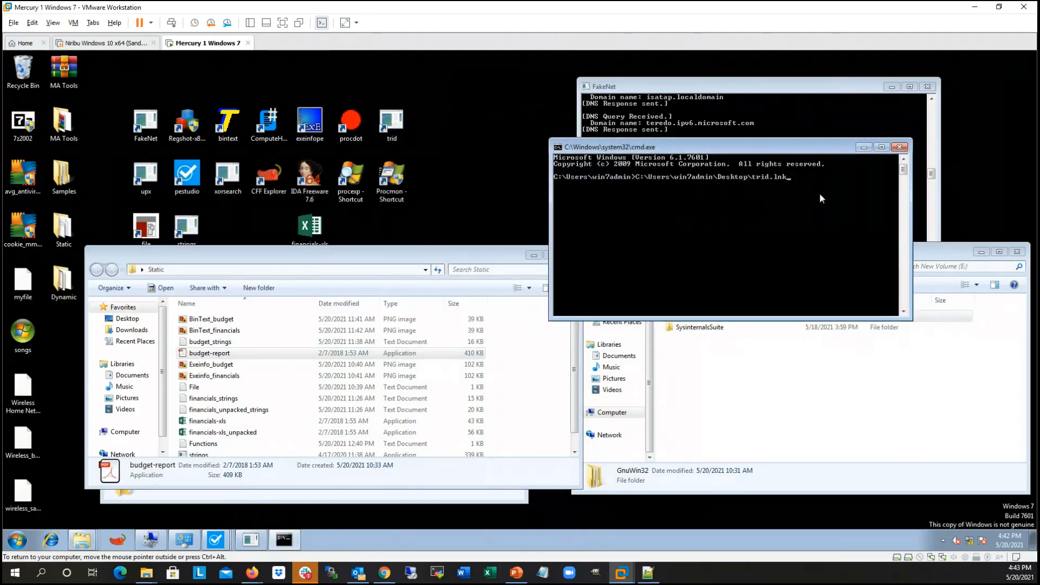
drag(210, 352, 838, 278)
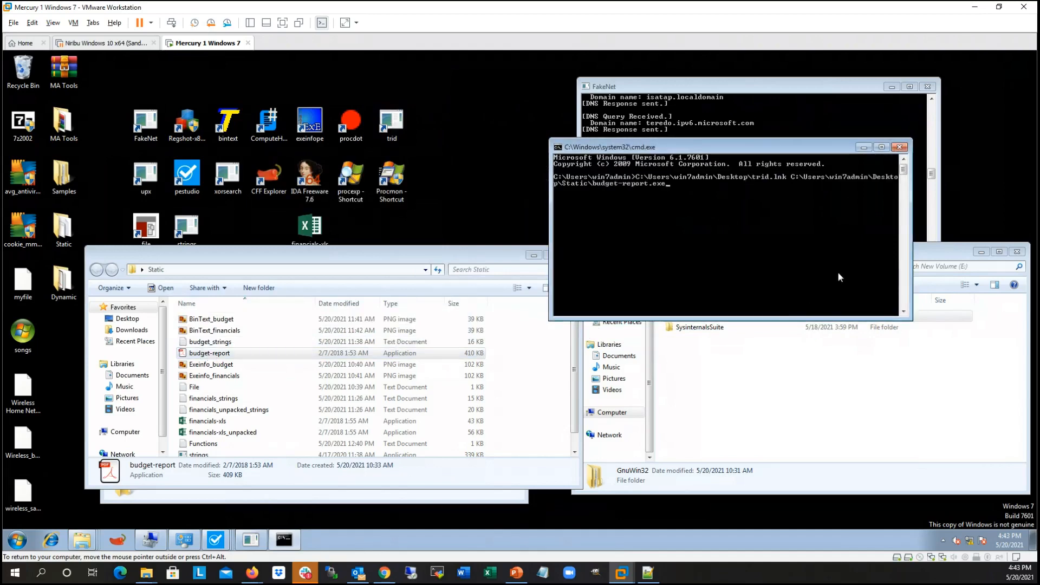
key(Return)
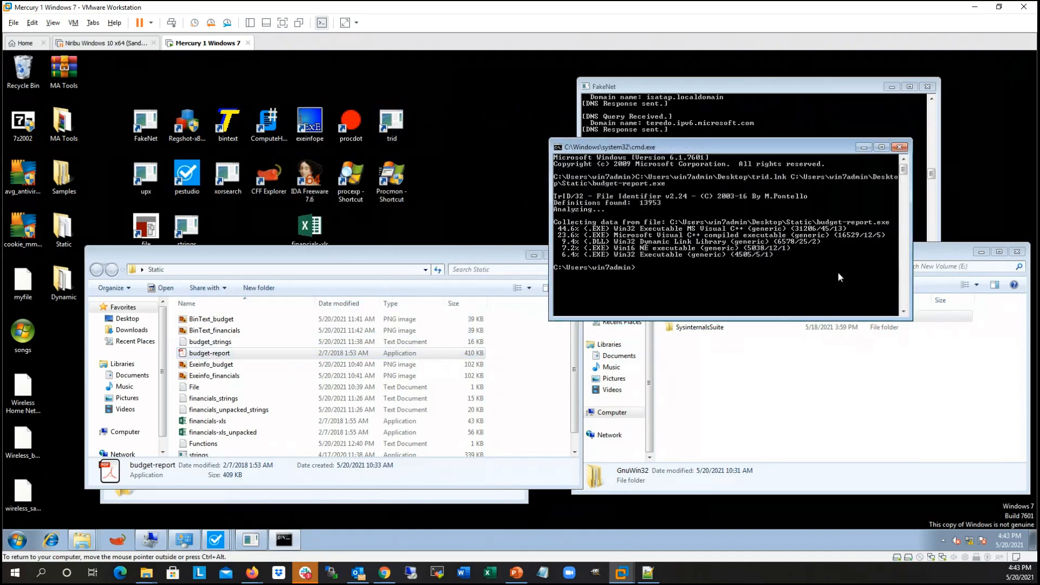
Step: Run the desktop's trid.lnk on Static\financials-xls.exe in the command prompt, using the full paths of both files
drag(749, 142, 529, 127)
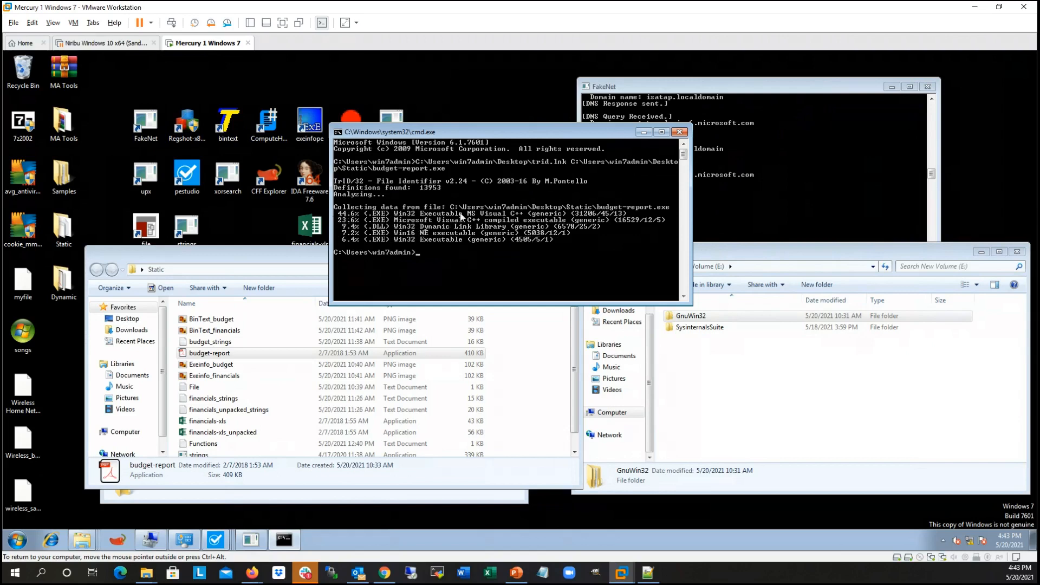
drag(530, 135, 505, 132)
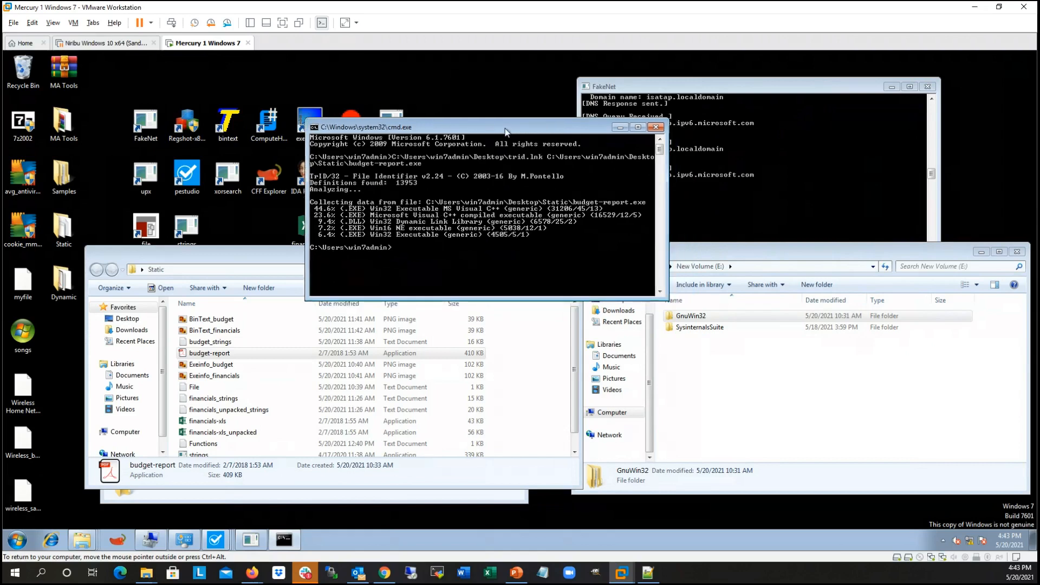
drag(505, 132, 673, 116)
drag(392, 125, 634, 215)
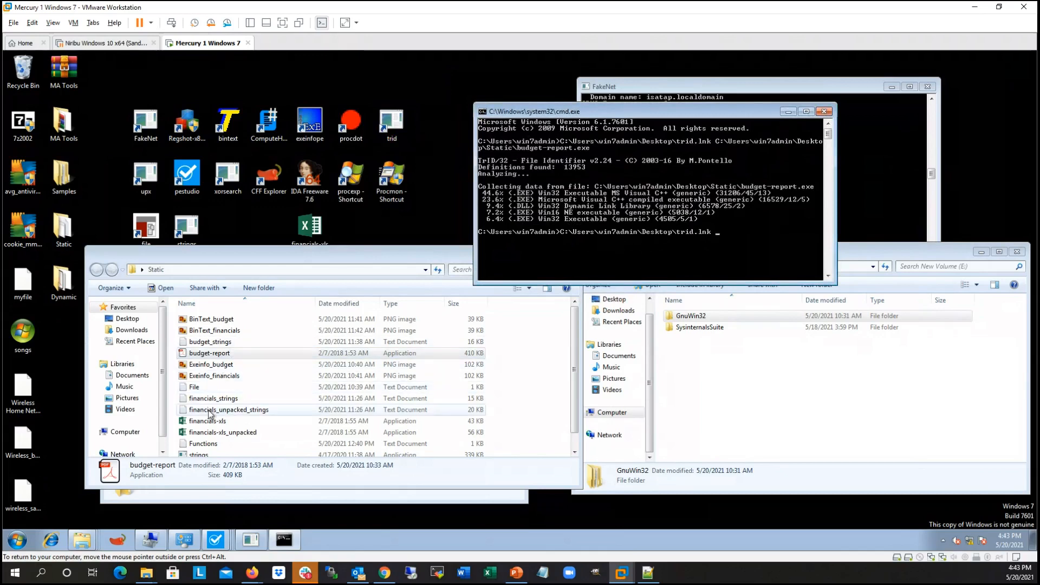
drag(203, 425, 751, 242)
key(Return)
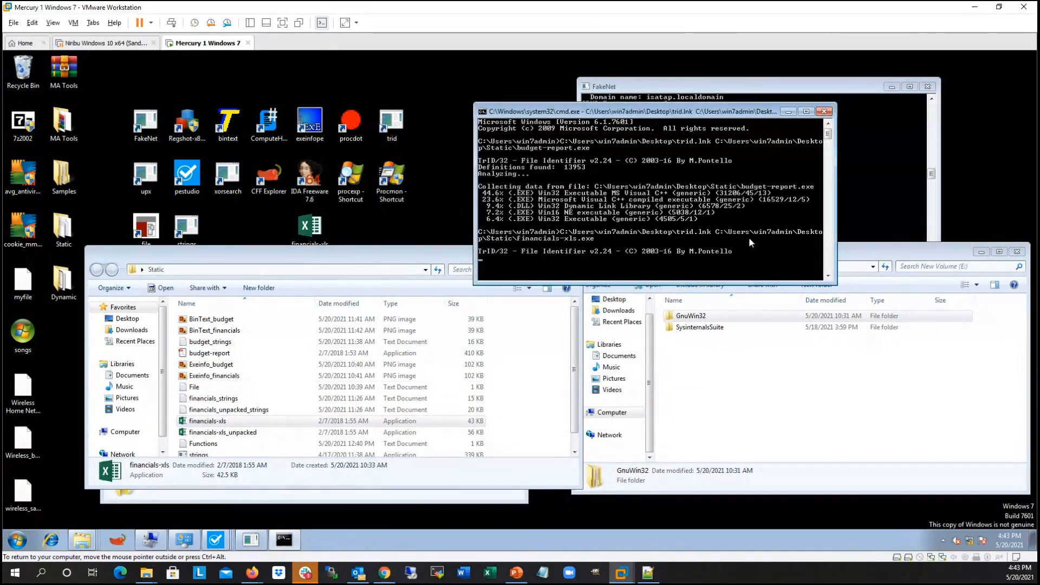
Step: Run the desktop's trid.lnk on the unpacked sample Static\financials-xls_unpacked.exe, using the full paths of both files
drag(689, 112, 346, 75)
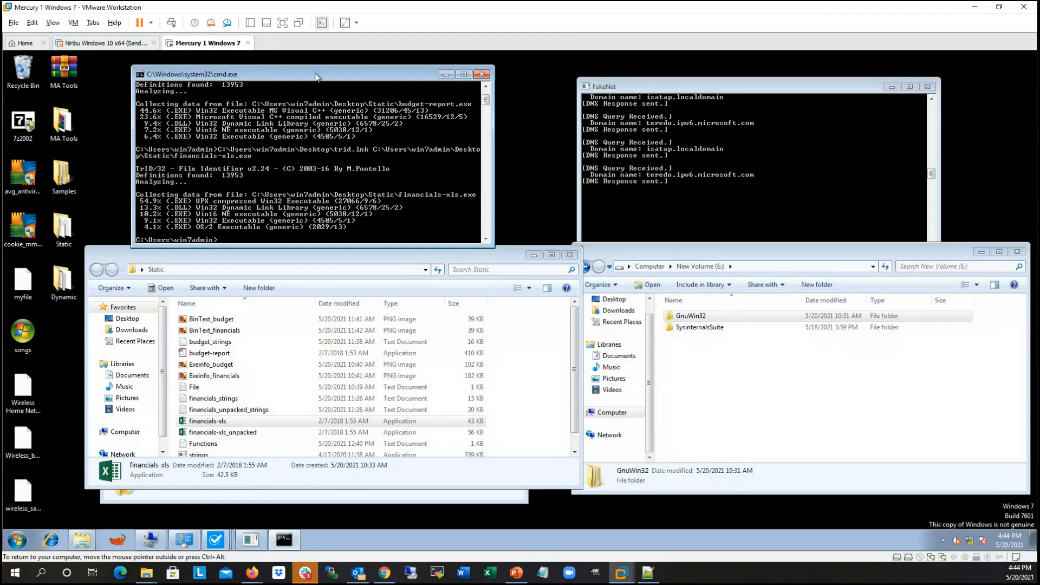
drag(316, 75, 288, 96)
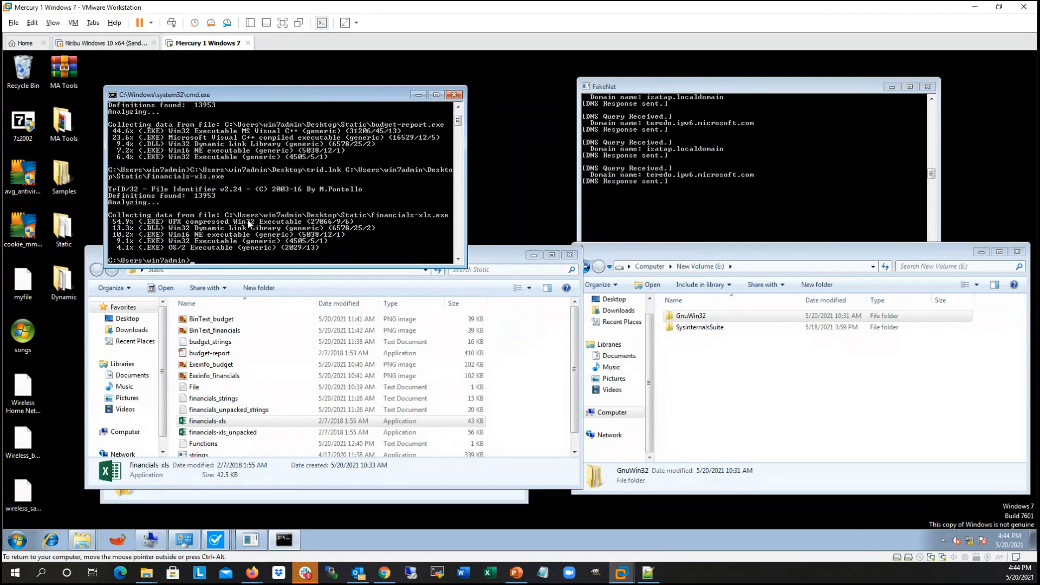
drag(374, 97, 744, 92)
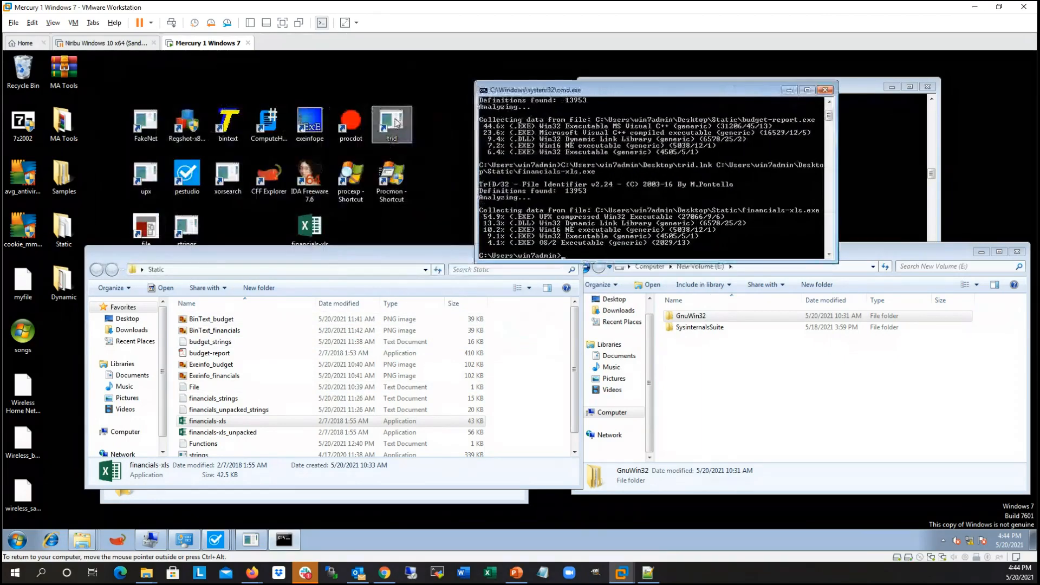
drag(396, 123, 672, 199)
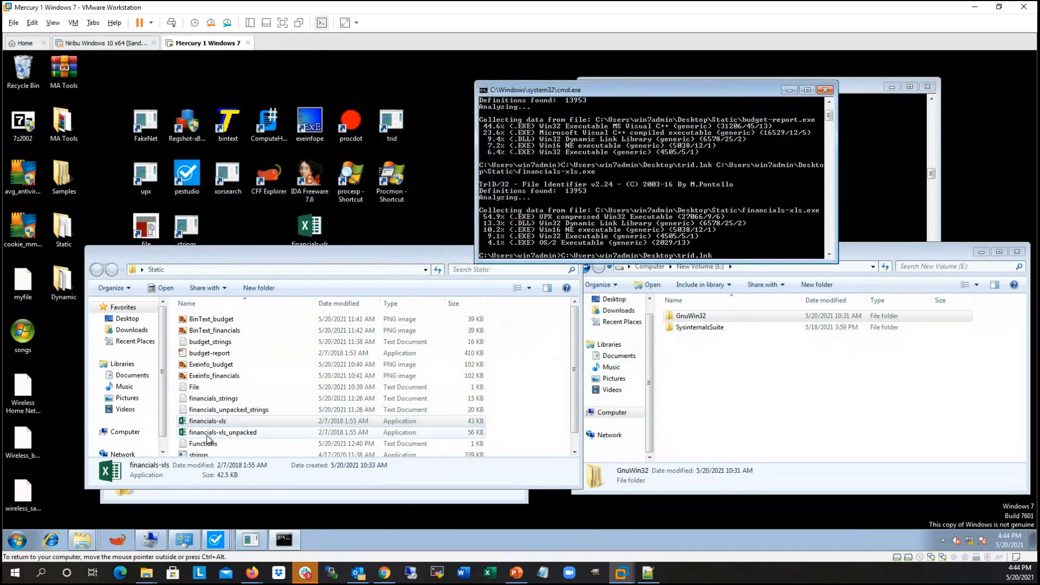
drag(211, 432, 743, 219)
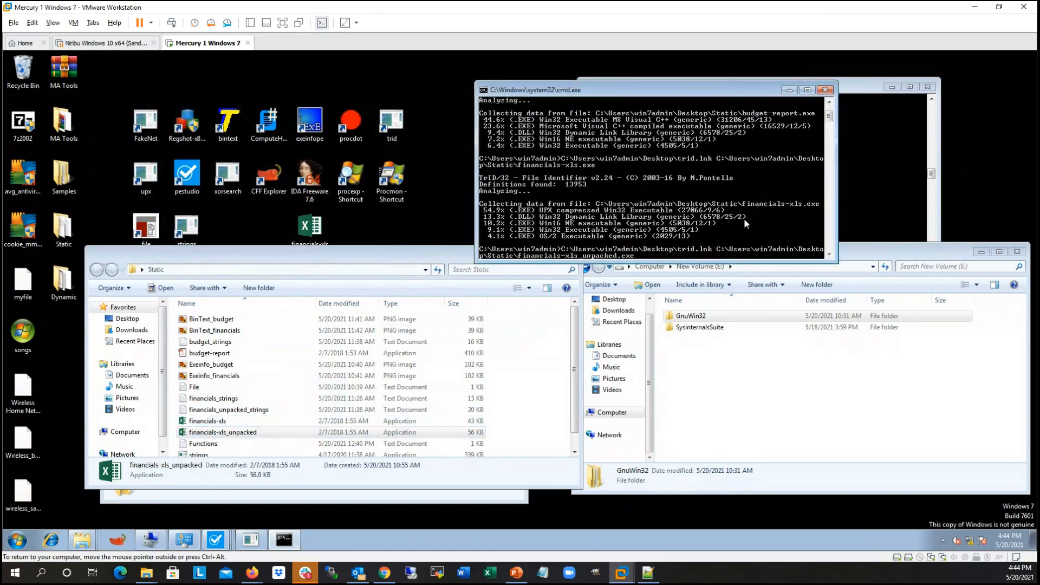
key(Return)
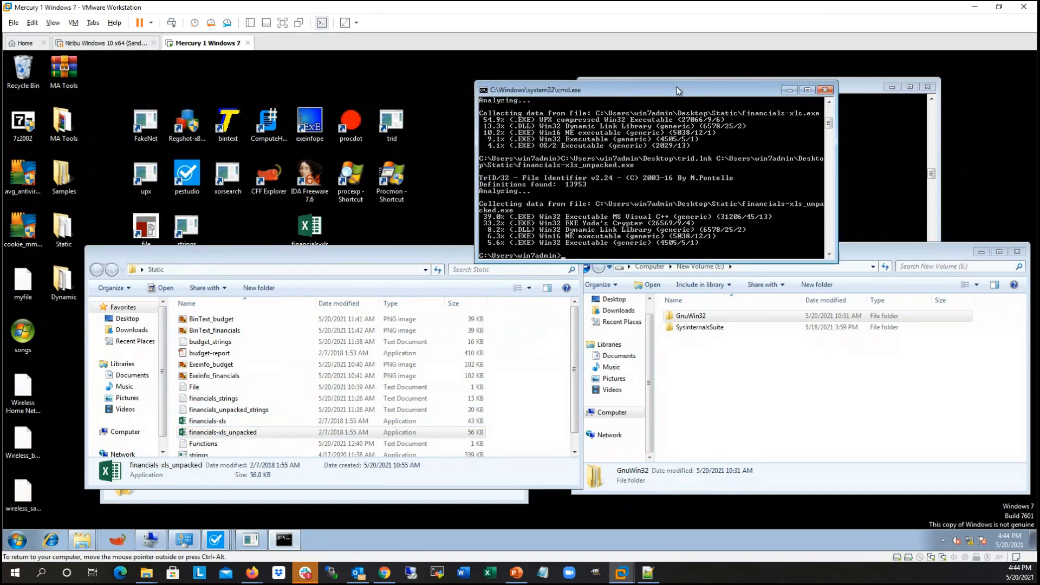
Step: Reposition the command prompt directly above the Static folder window, clear of its file list and the FakeNet console
drag(676, 91, 373, 92)
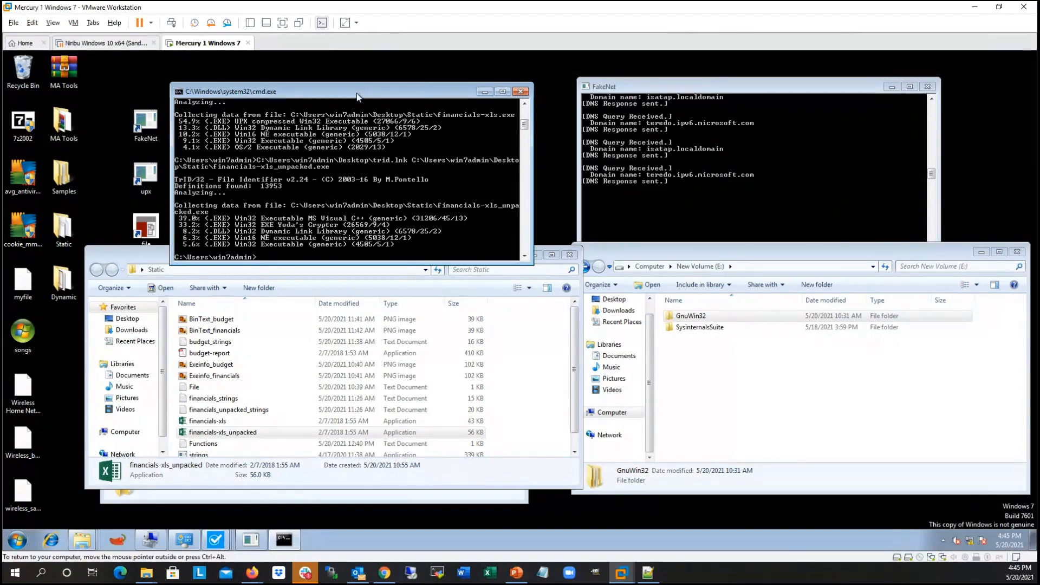
drag(357, 96, 364, 91)
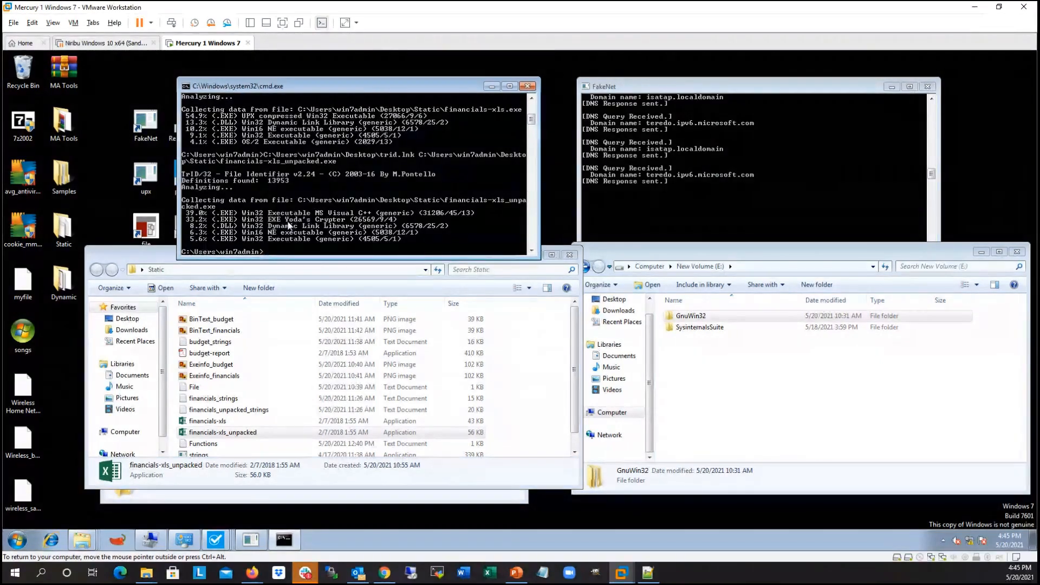
mouse_move(361, 90)
mouse_down()
mouse_move(369, 81)
mouse_move(350, 79)
mouse_up()
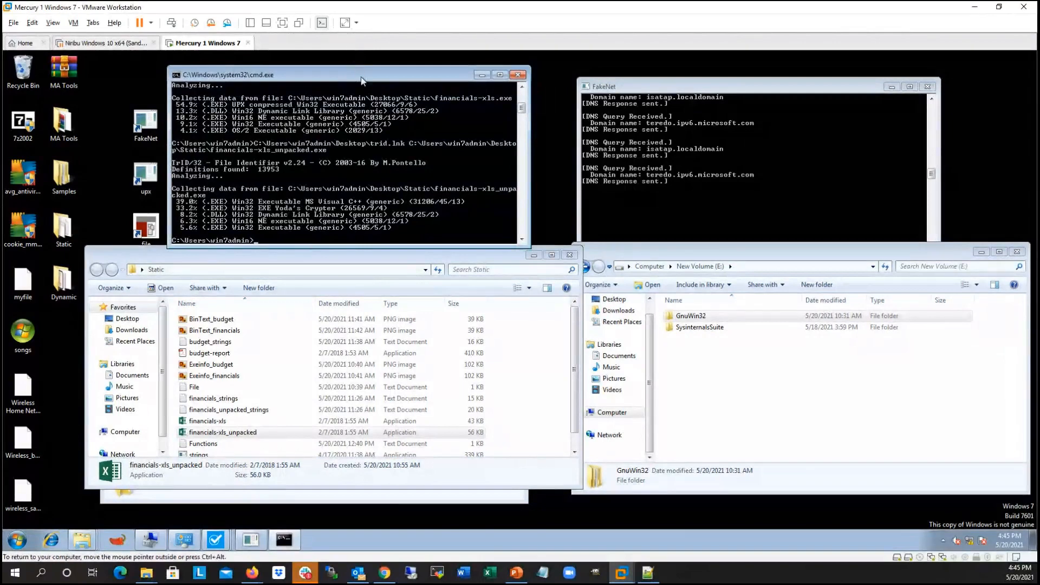
Step: Switch to the Malware Analysis slide show in PowerPoint and advance to slide 21 on embedded strings
click(516, 574)
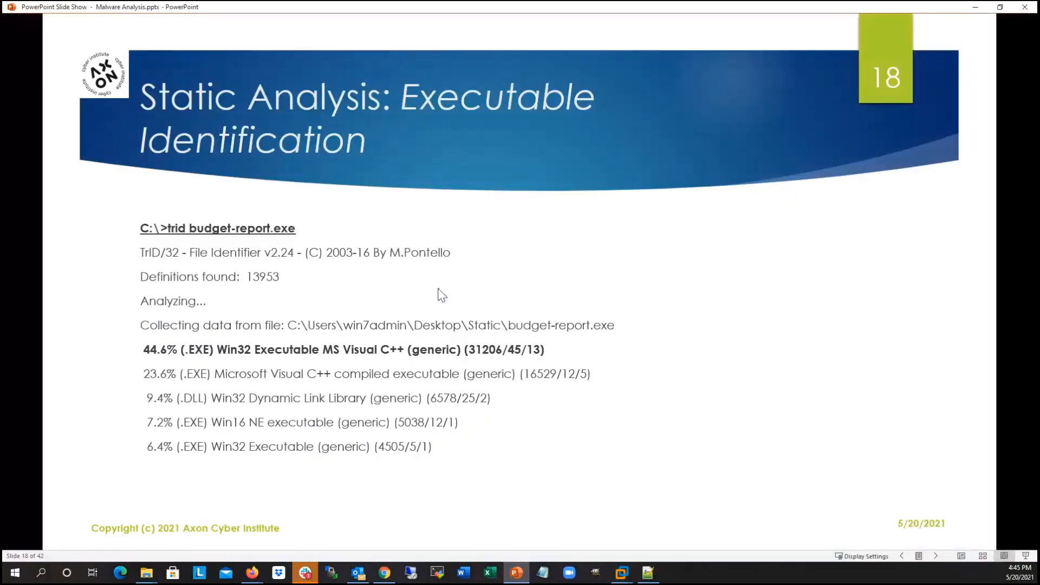
click(407, 310)
click(406, 310)
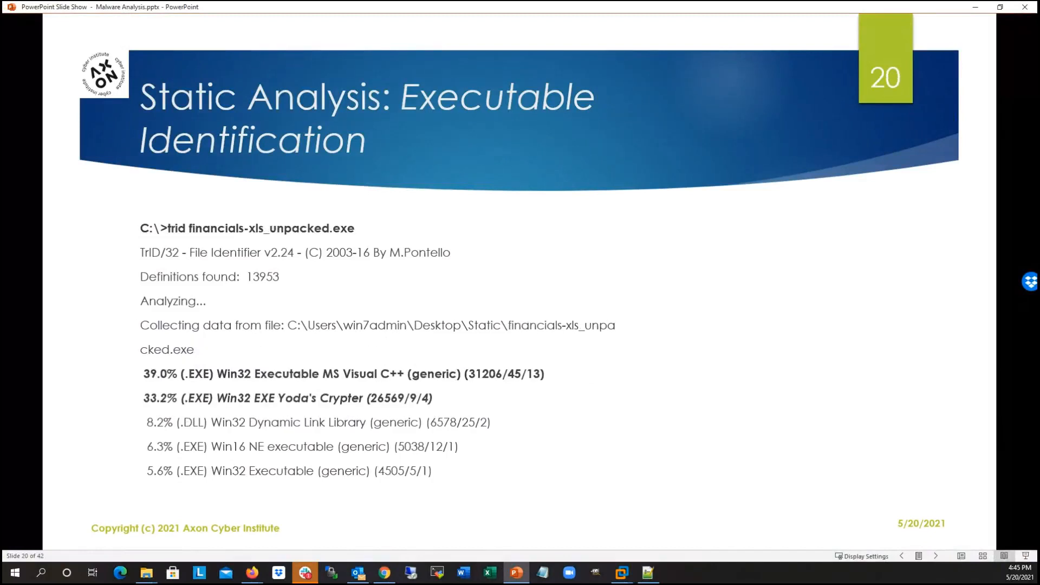
click(407, 310)
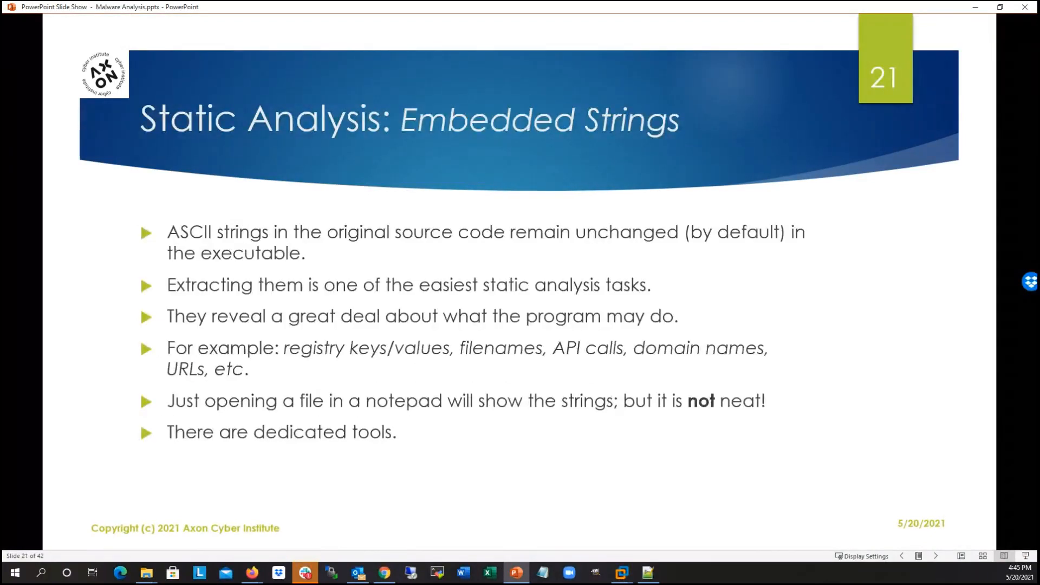
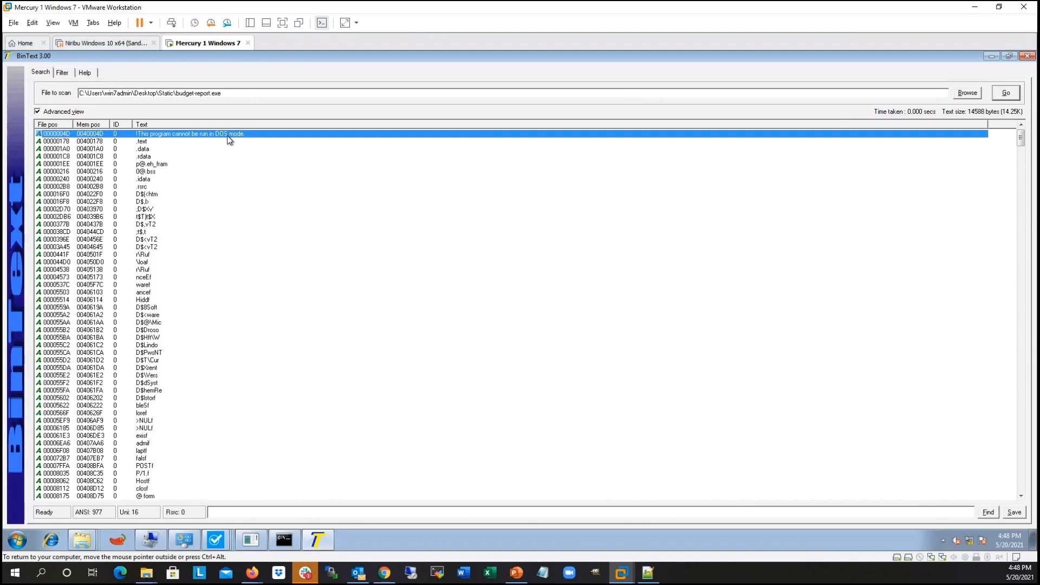
Step: Review the section names and short string fragments at the start of the budget-report.exe string list in BinText
click(158, 142)
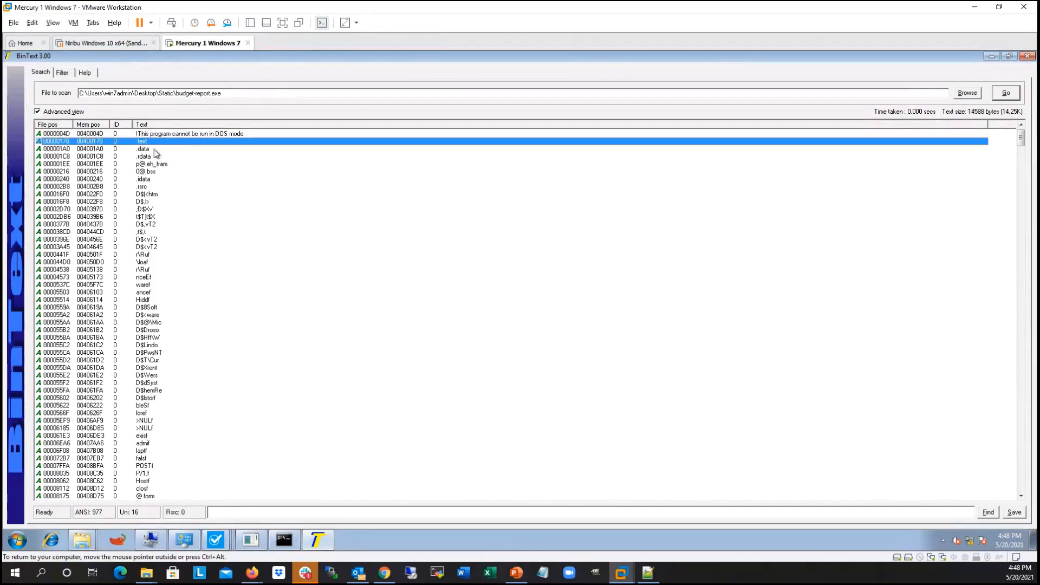
key(Down)
key(Down)
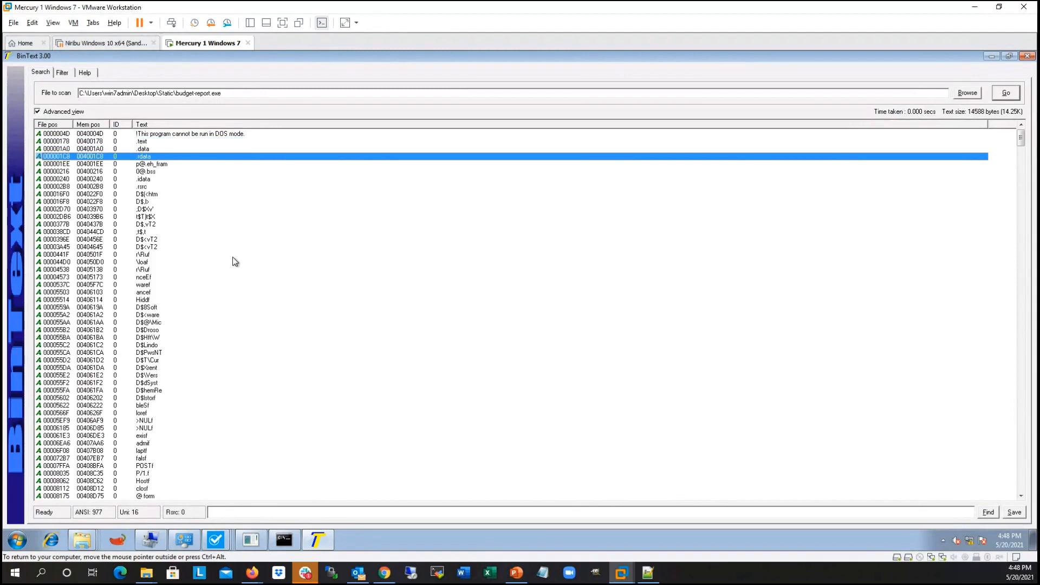
scroll(232, 257, down, 7)
scroll(233, 256, down, 20)
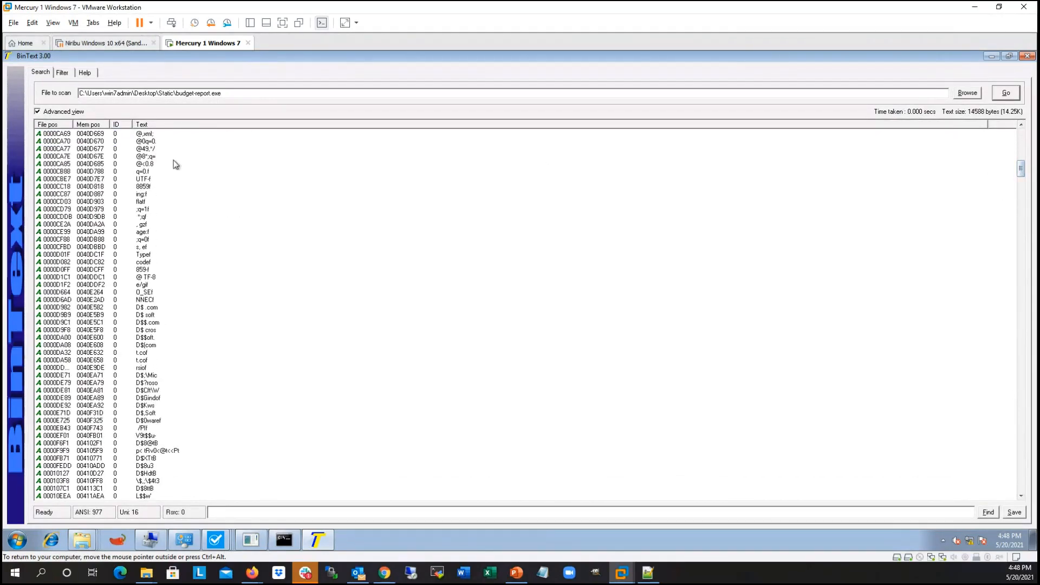
scroll(174, 160, down, 18)
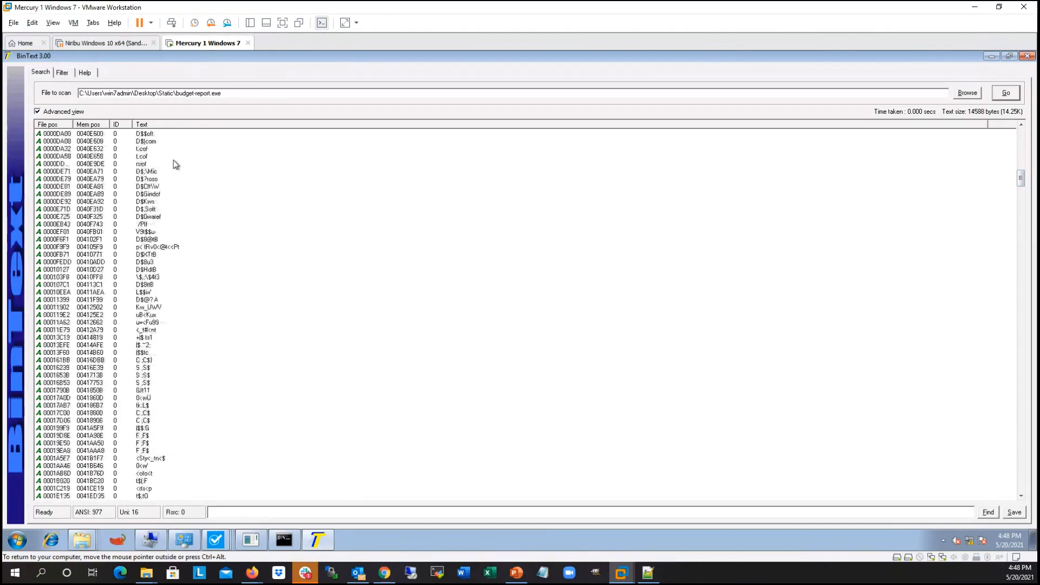
scroll(174, 160, down, 3)
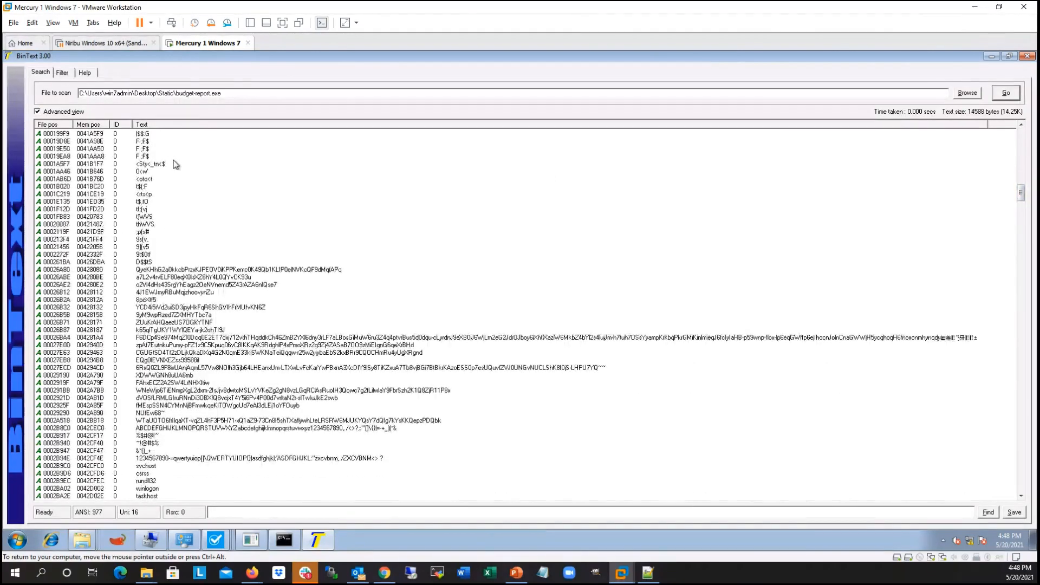
click(189, 277)
scroll(184, 273, down, 2)
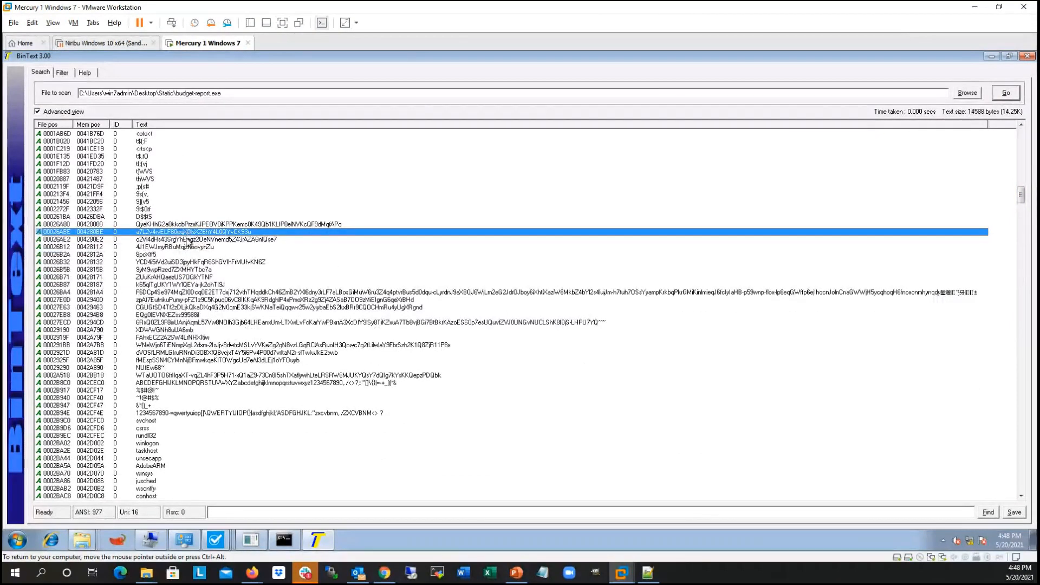
click(187, 240)
click(186, 248)
click(167, 255)
click(177, 263)
click(181, 286)
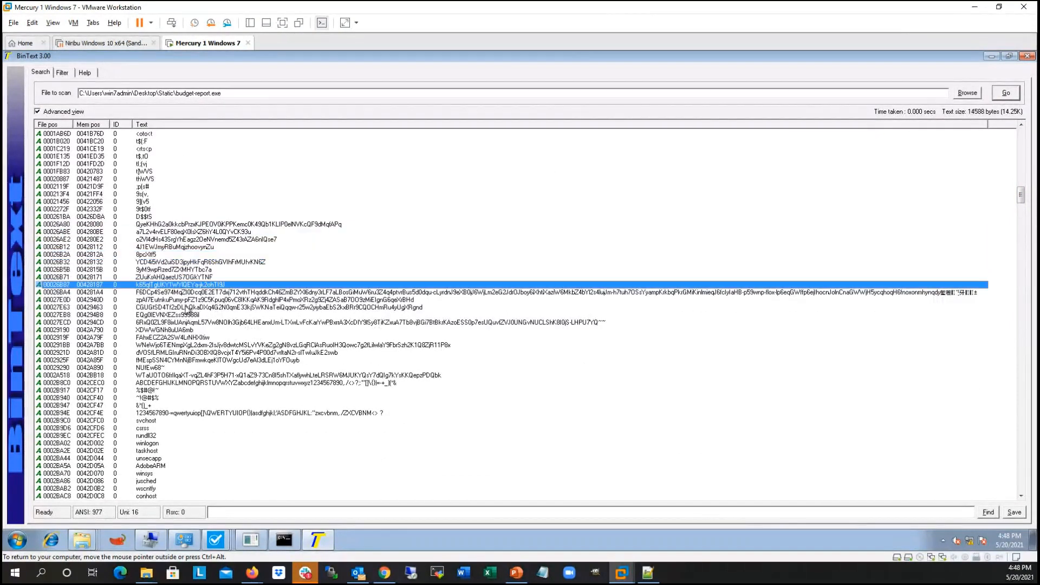
click(197, 361)
scroll(222, 331, down, 3)
click(253, 346)
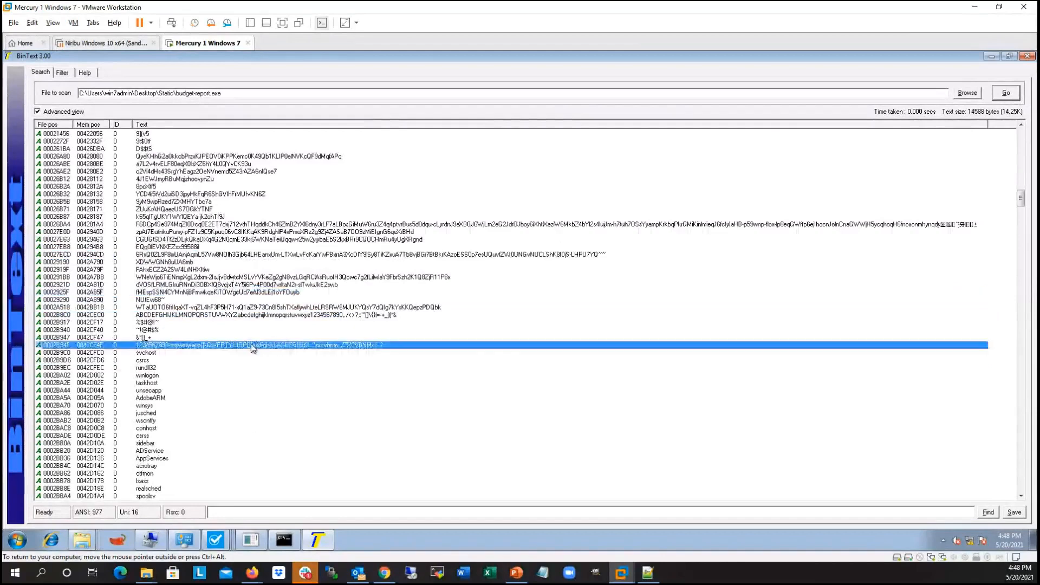
Step: Go through the embedded Windows process names from svchost to lsass one by one
scroll(273, 306, down, 4)
click(176, 264)
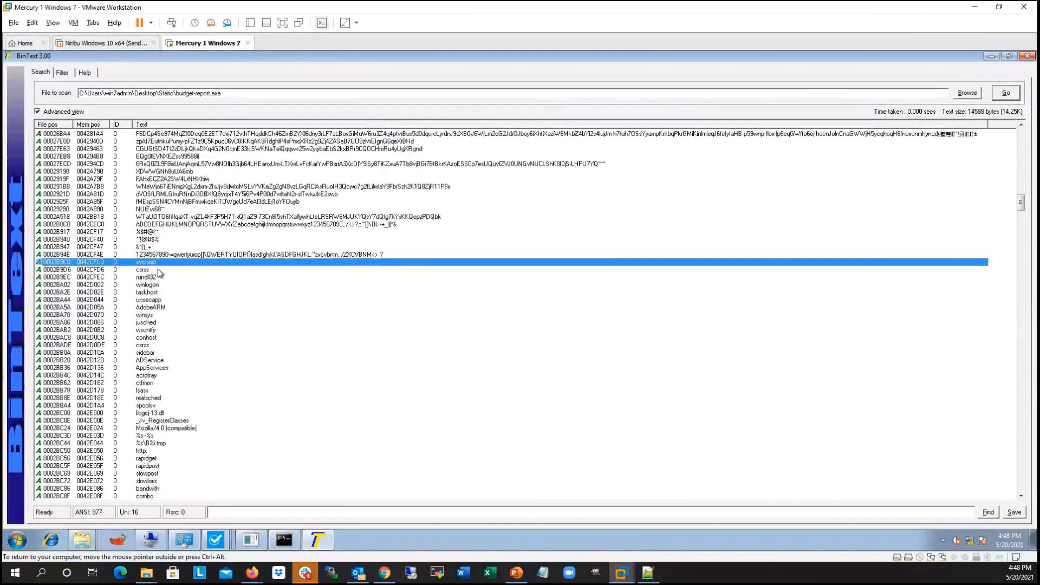
click(155, 271)
click(156, 278)
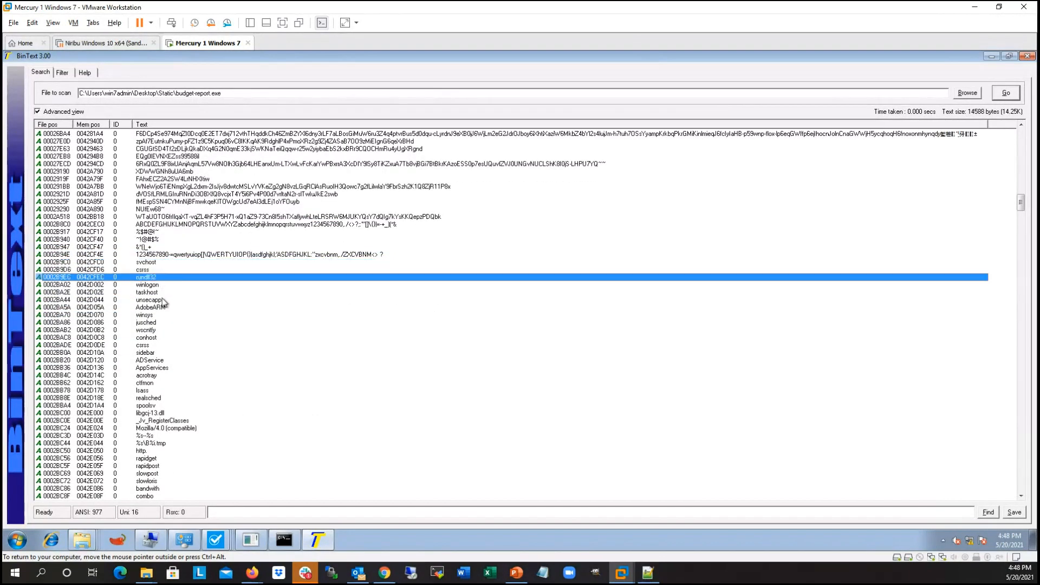
click(161, 298)
click(173, 315)
click(174, 330)
click(175, 345)
click(174, 352)
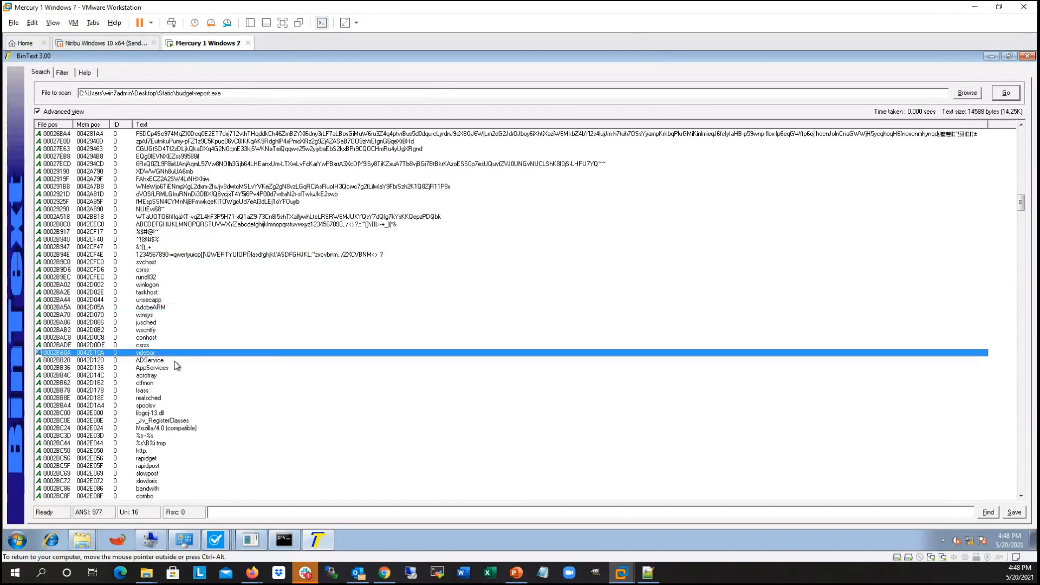
click(174, 360)
click(175, 375)
click(175, 390)
Step: Examine the meta refresh tag, the Mozilla/4.0 (compatible) user agent and the firewall AuthorizedApplications registry path among the strings
scroll(175, 307, down, 3)
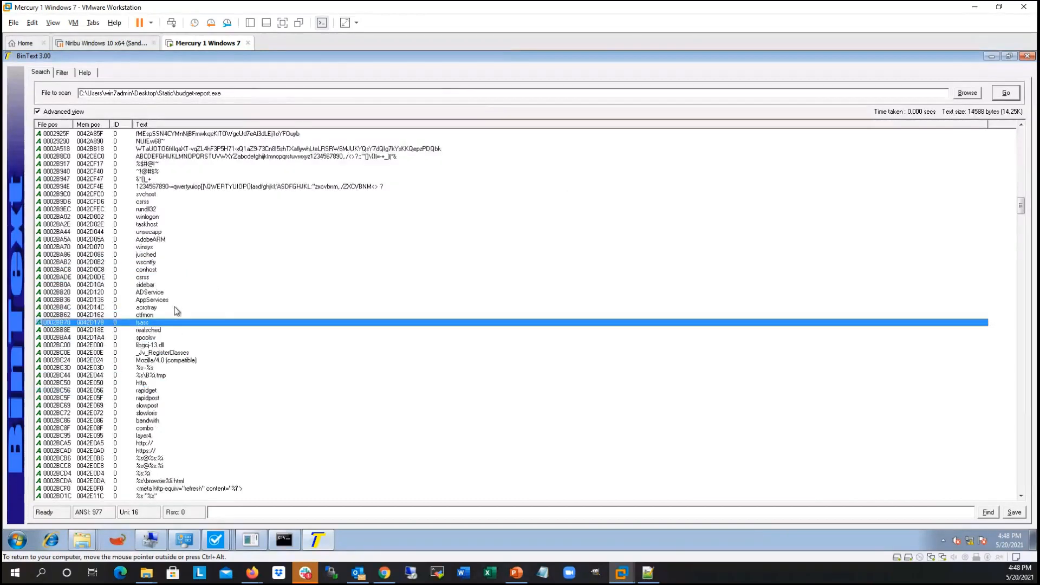
scroll(202, 307, down, 9)
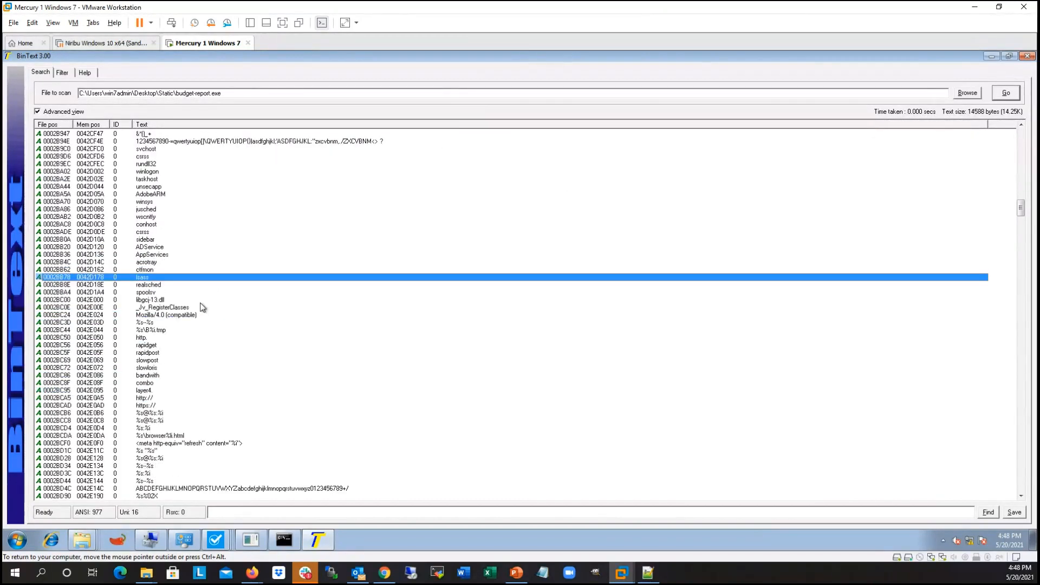
scroll(220, 274, down, 1)
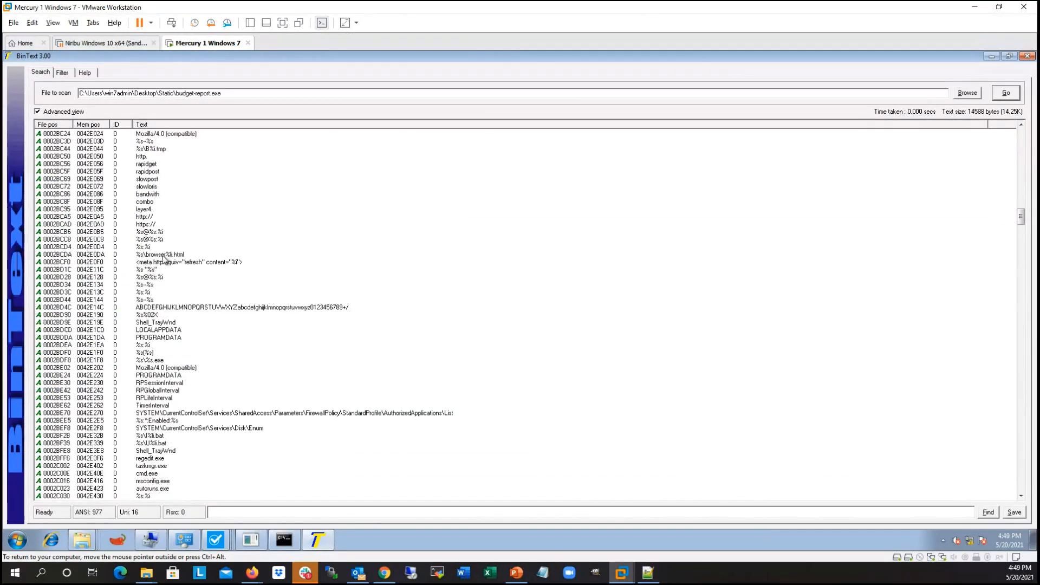
click(178, 262)
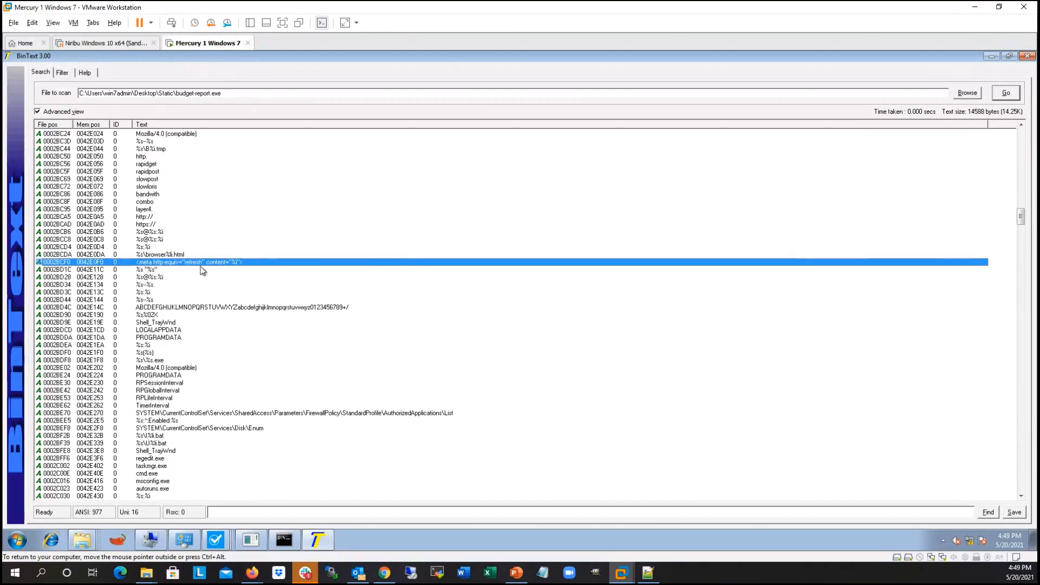
scroll(217, 269, down, 5)
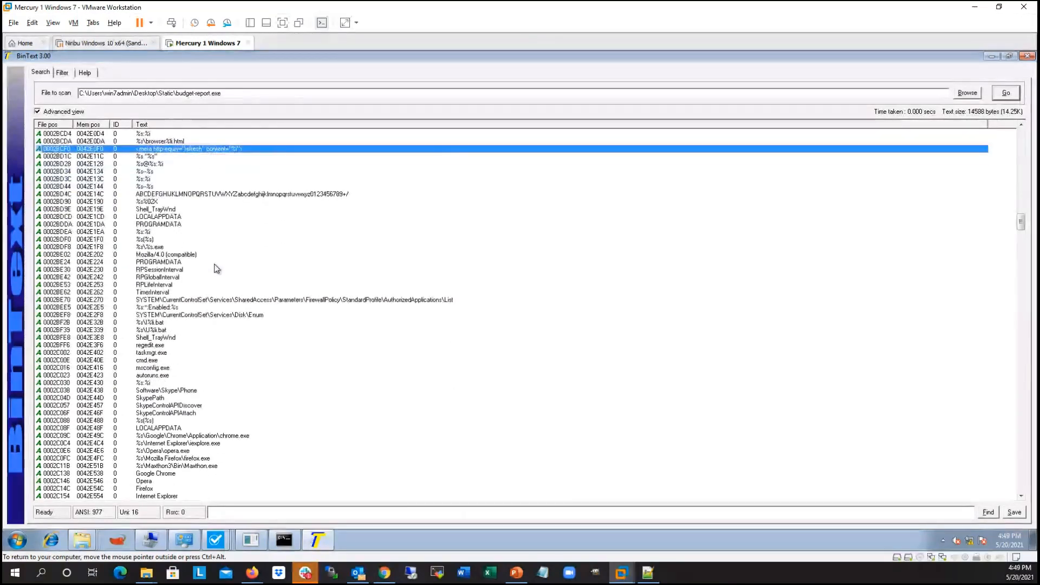
click(154, 255)
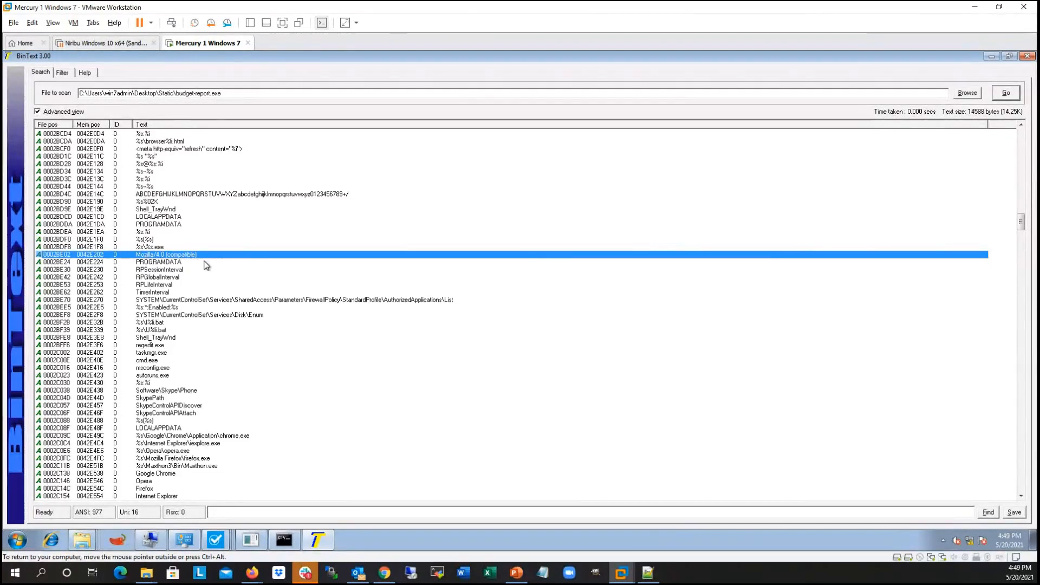
scroll(206, 265, down, 1)
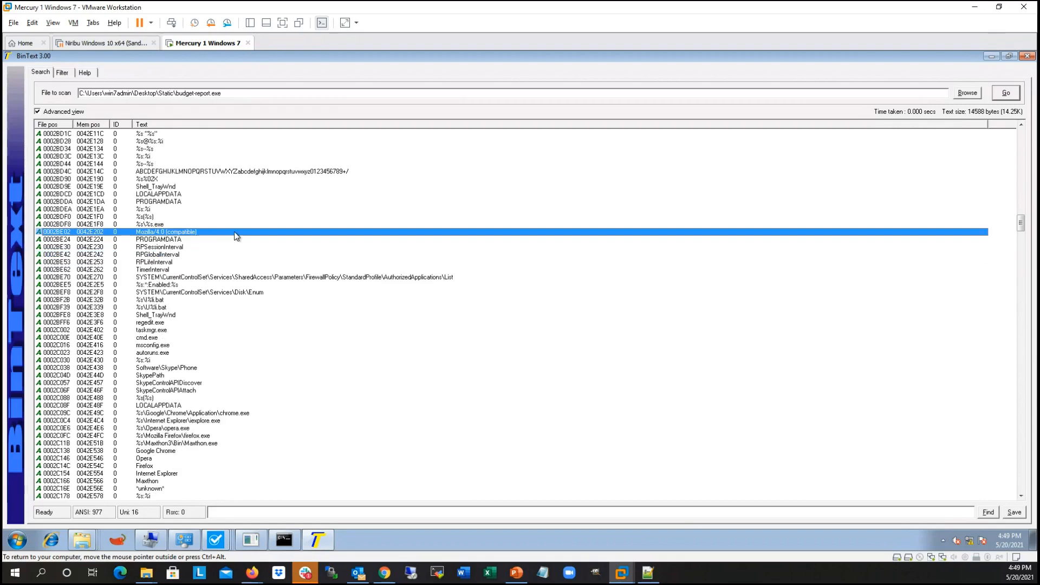
click(165, 278)
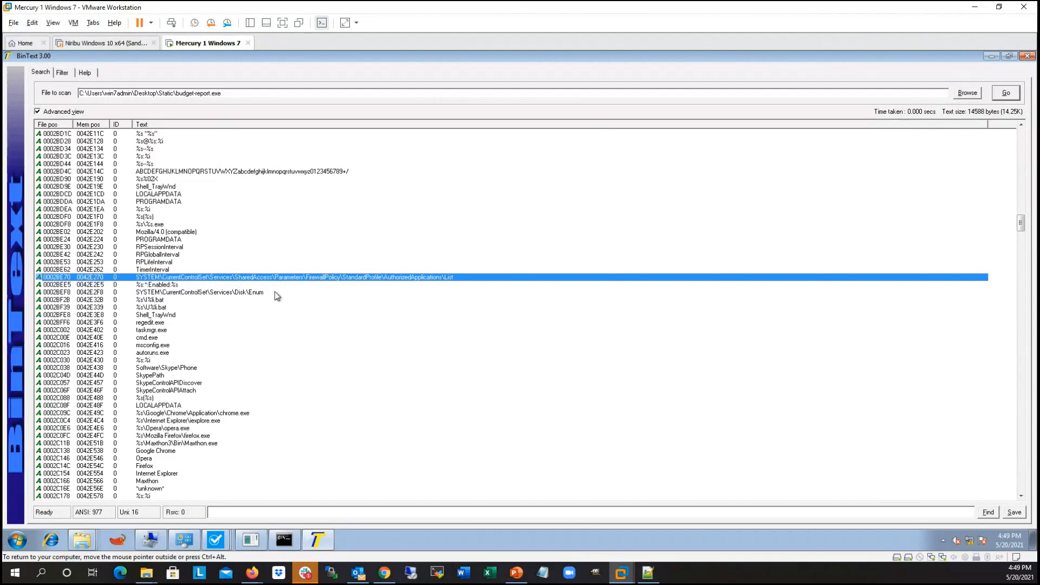
Step: Examine the Skype-related strings, from Software\Skype\Phone and SkypePath to SkypeControlAPIDiscover and SkypeControlAPIAttach
scroll(275, 292, down, 3)
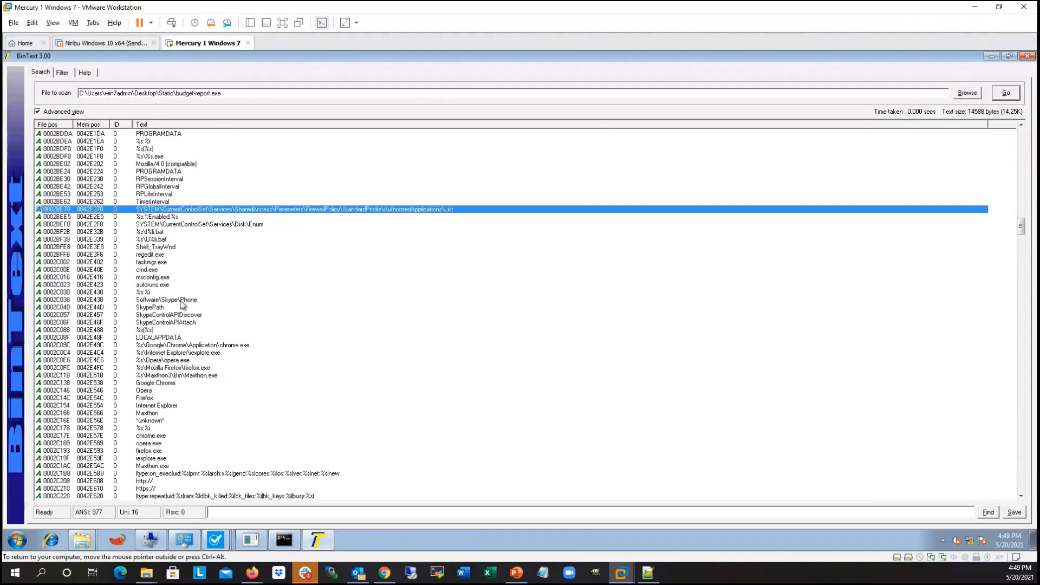
click(182, 301)
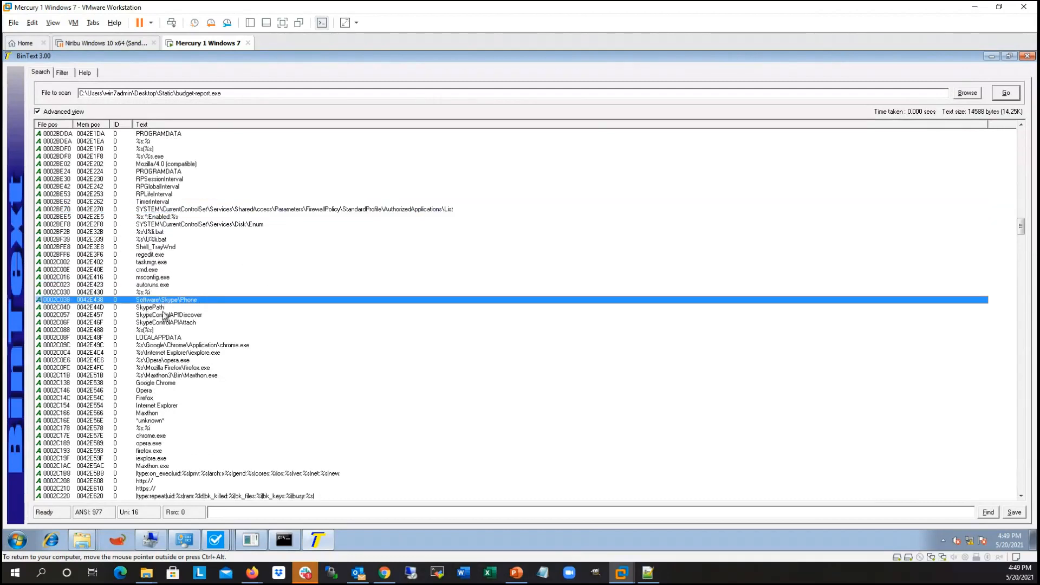
click(203, 307)
click(174, 316)
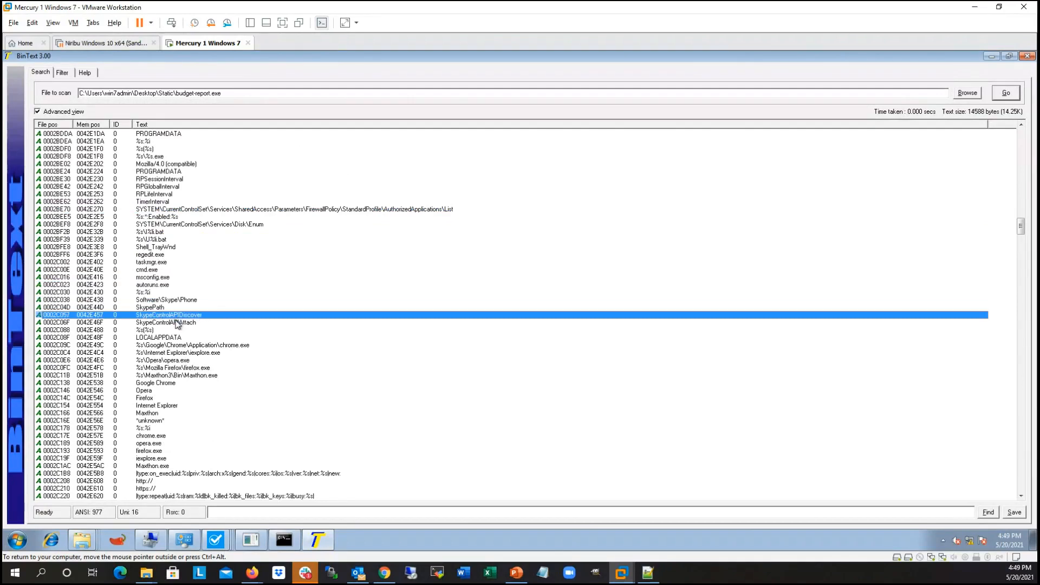
click(172, 322)
click(165, 315)
click(165, 300)
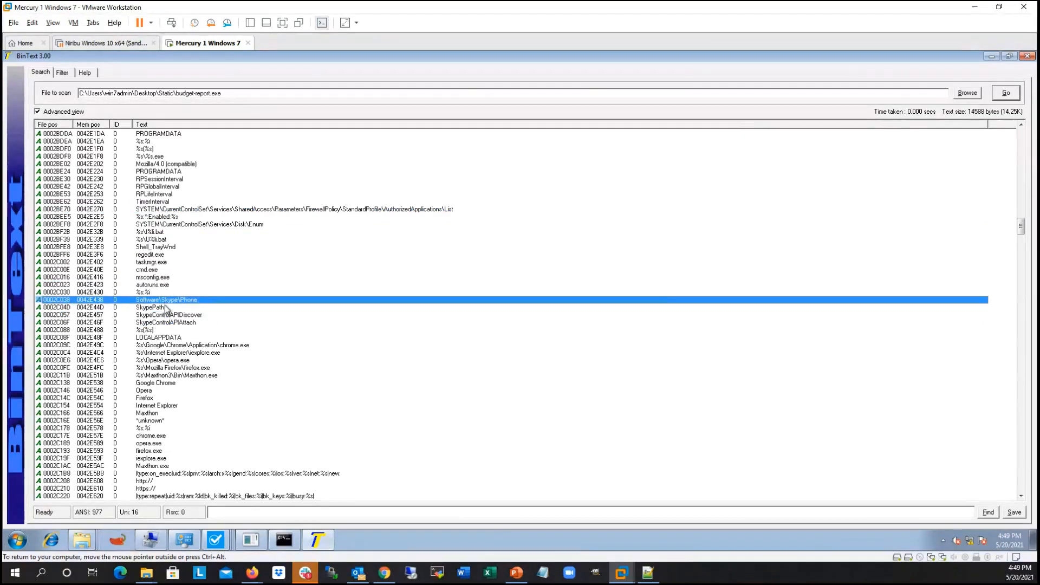
click(165, 308)
click(176, 317)
click(179, 323)
click(164, 329)
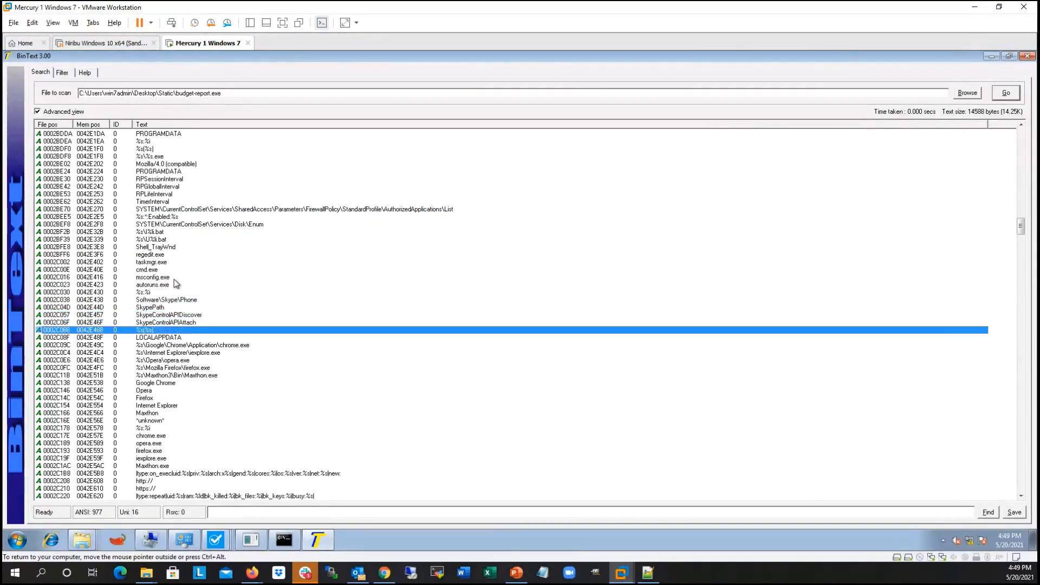
Step: Inspect the embedded browser executable paths for Chrome, Internet Explorer, Opera, Firefox and Maxthon
scroll(174, 280, down, 3)
click(264, 278)
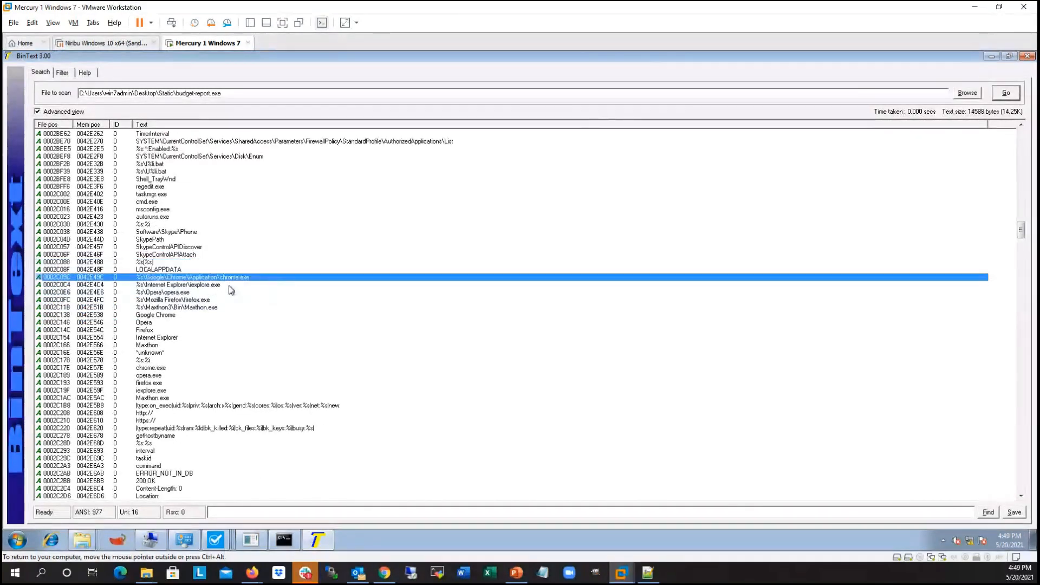
click(183, 286)
click(208, 295)
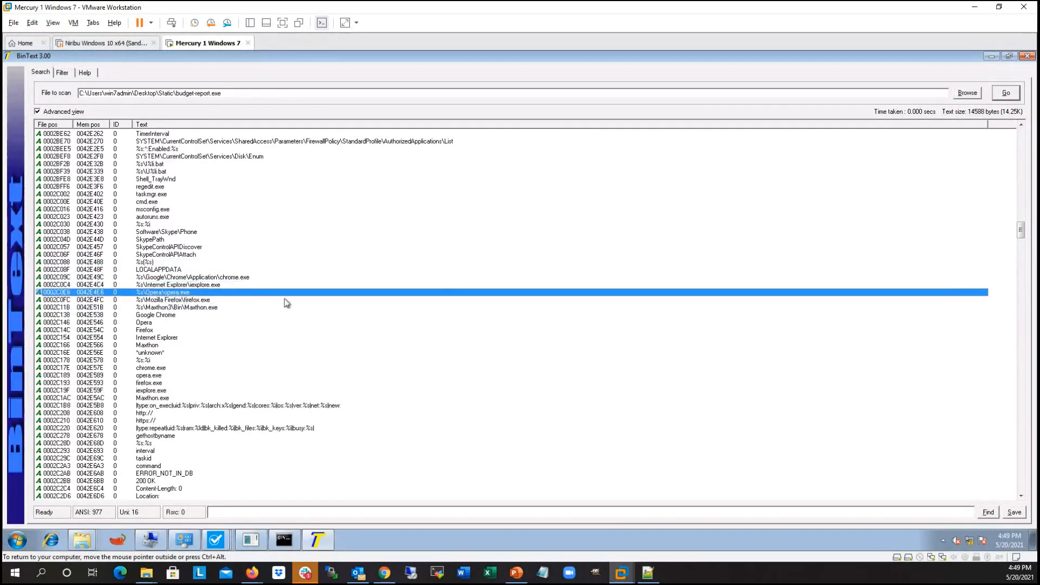
click(212, 300)
click(219, 307)
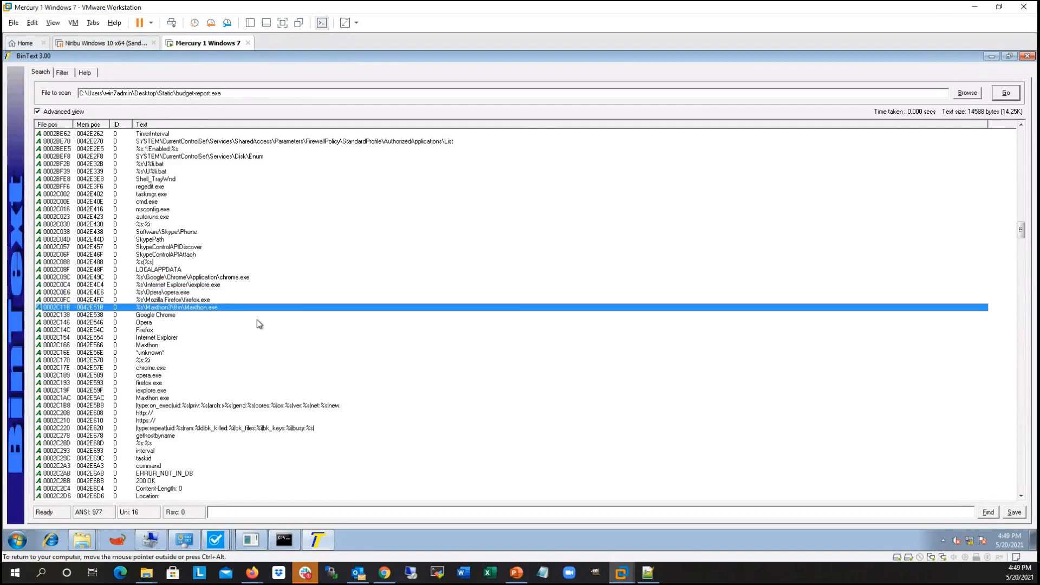
Step: Look past the browser names through the embedded API function names and highlight gethostbyname
scroll(227, 271, down, 9)
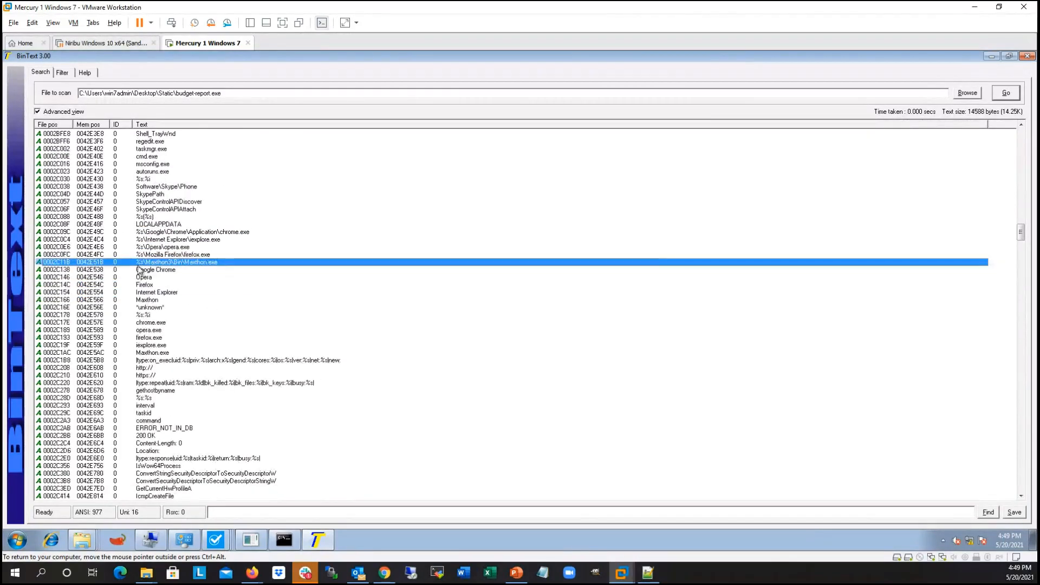
scroll(237, 275, down, 3)
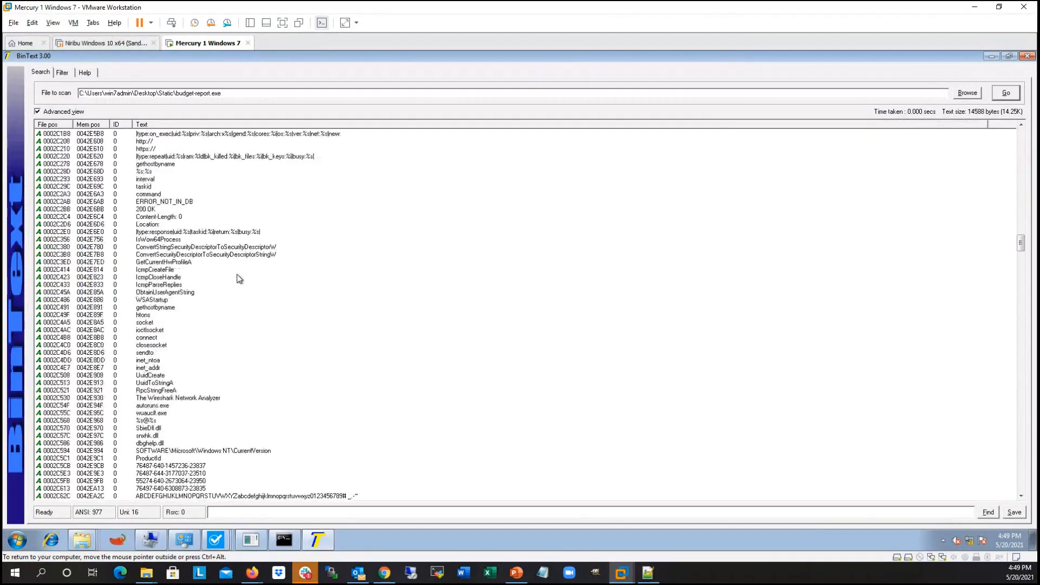
scroll(242, 234, down, 1)
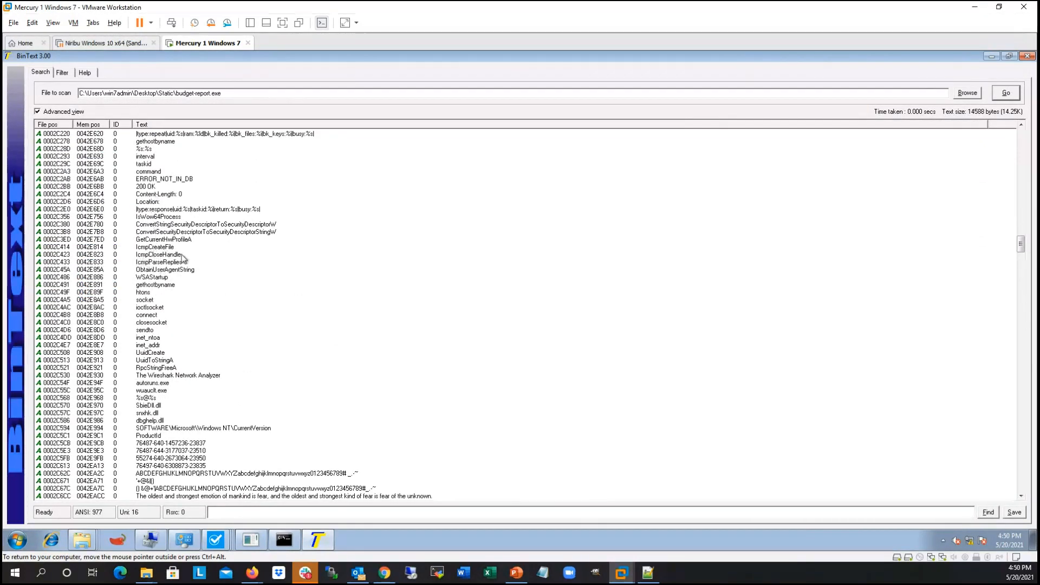
scroll(204, 264, down, 1)
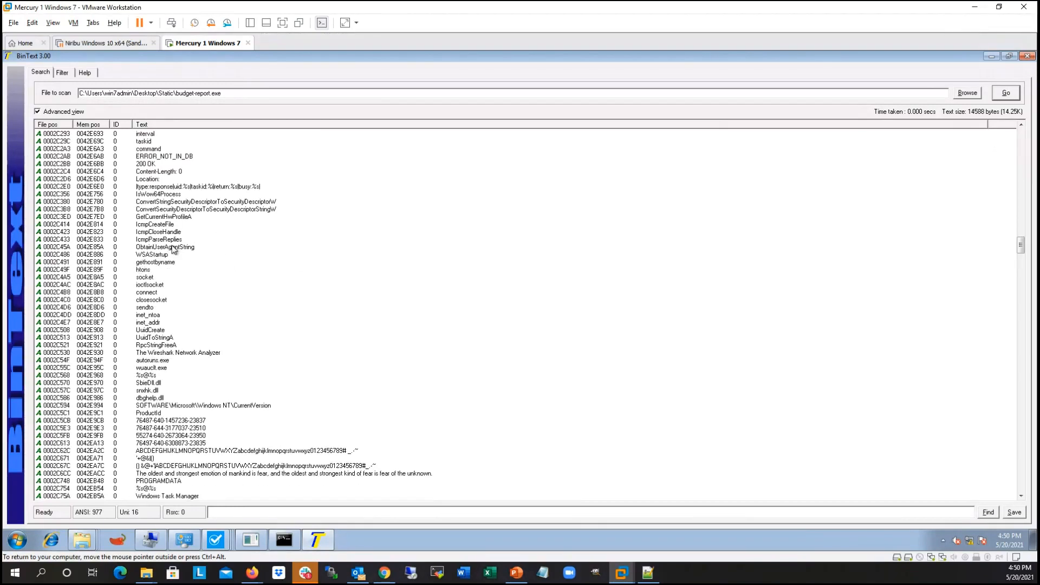
click(178, 263)
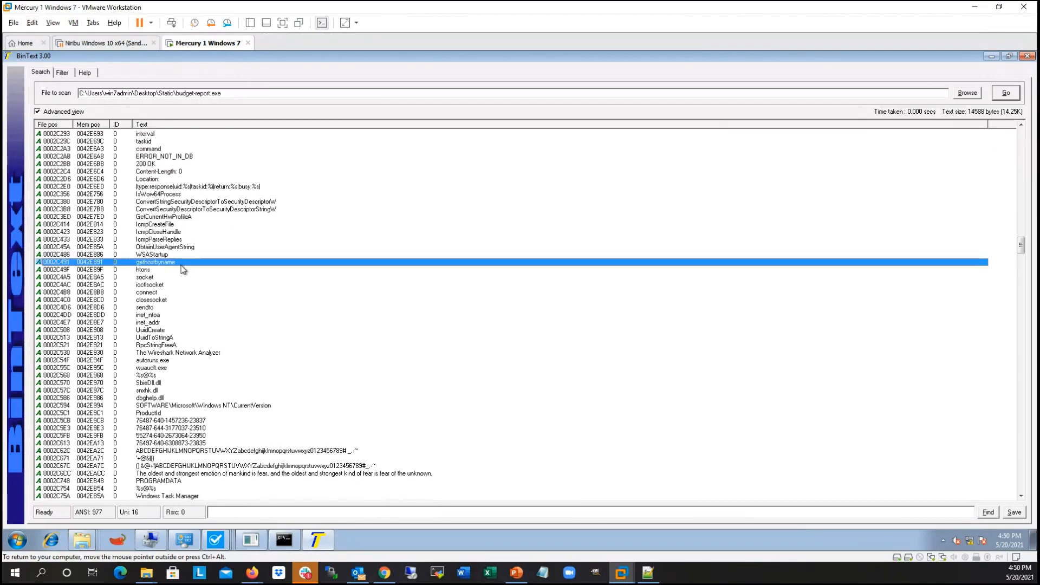
Step: Examine the networking function names following gethostbyname, including htons, socket, ioctlsocket, connect, closesocket and inet_ntoa, up to UuidCreate
scroll(223, 263, down, 2)
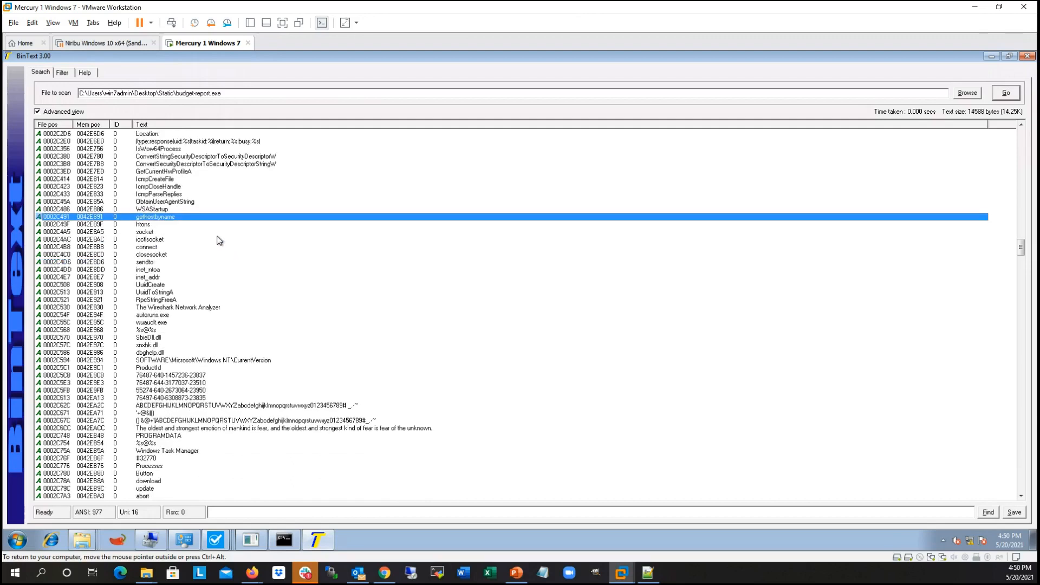
click(172, 233)
click(169, 239)
click(165, 222)
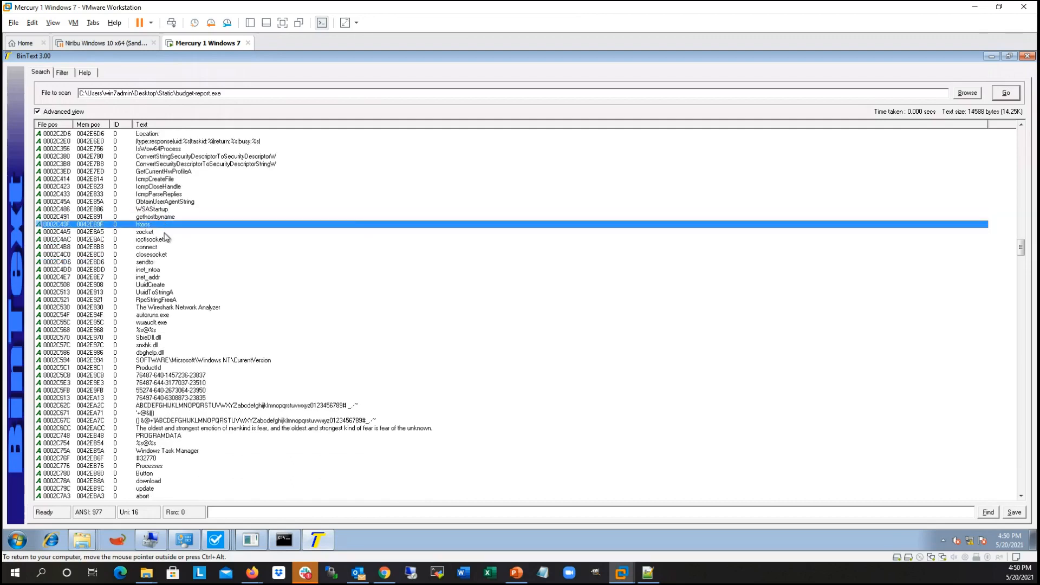
click(164, 233)
click(183, 242)
click(183, 249)
click(183, 254)
click(184, 269)
click(187, 285)
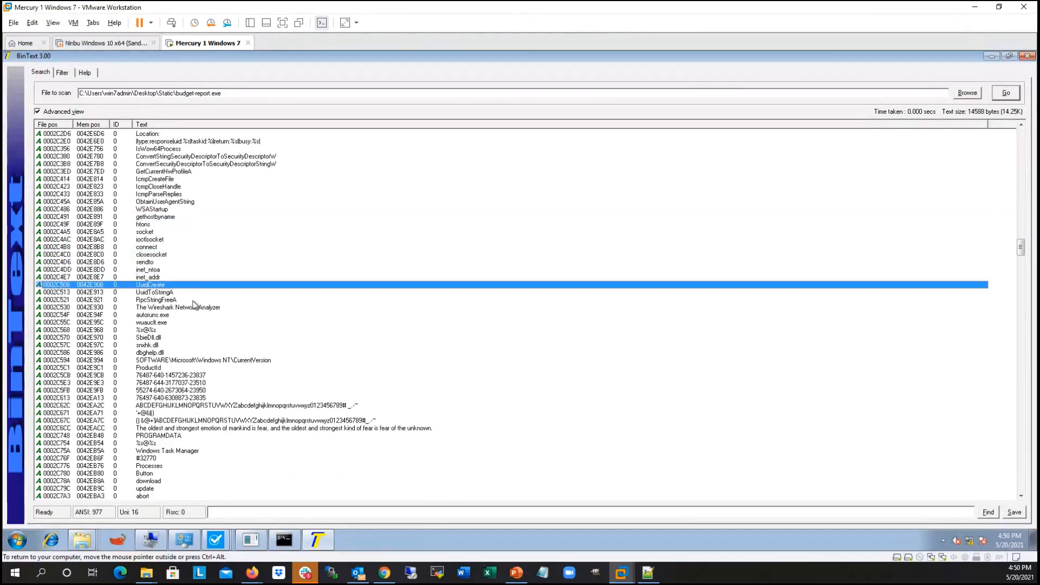
Step: Examine the embedded analysis-tool names, highlighting The Wireshark Network Analyzer and autoruns.exe
click(196, 300)
click(206, 330)
scroll(212, 272, down, 1)
click(203, 286)
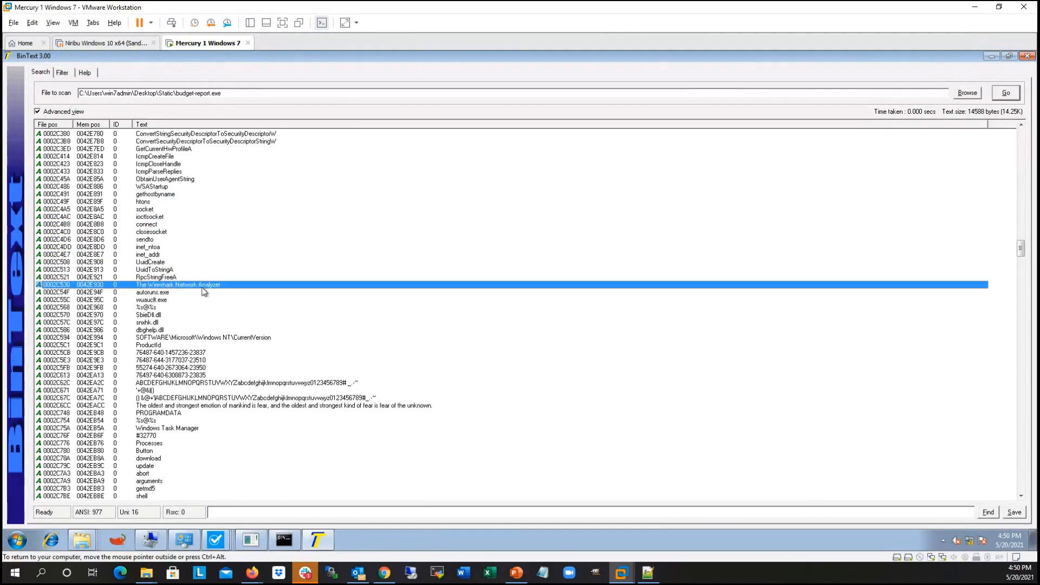
scroll(163, 288, down, 1)
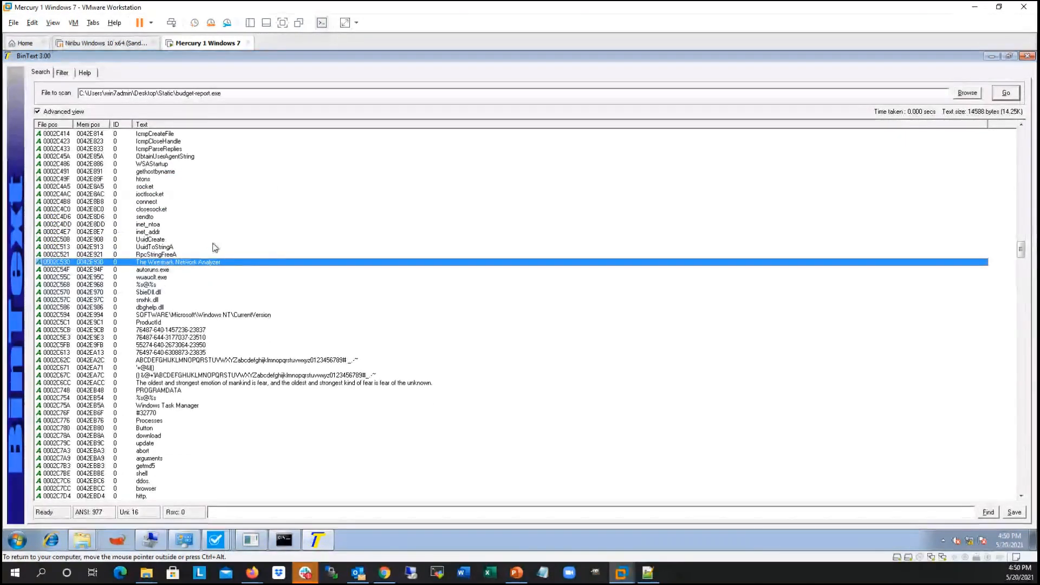
scroll(230, 232, down, 1)
scroll(195, 227, down, 1)
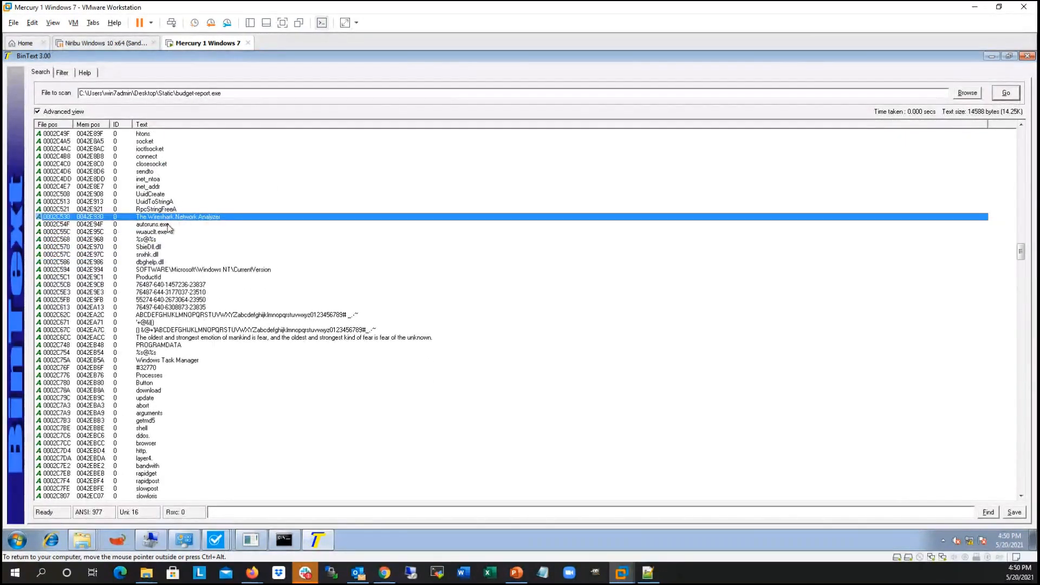
click(168, 225)
scroll(311, 242, down, 3)
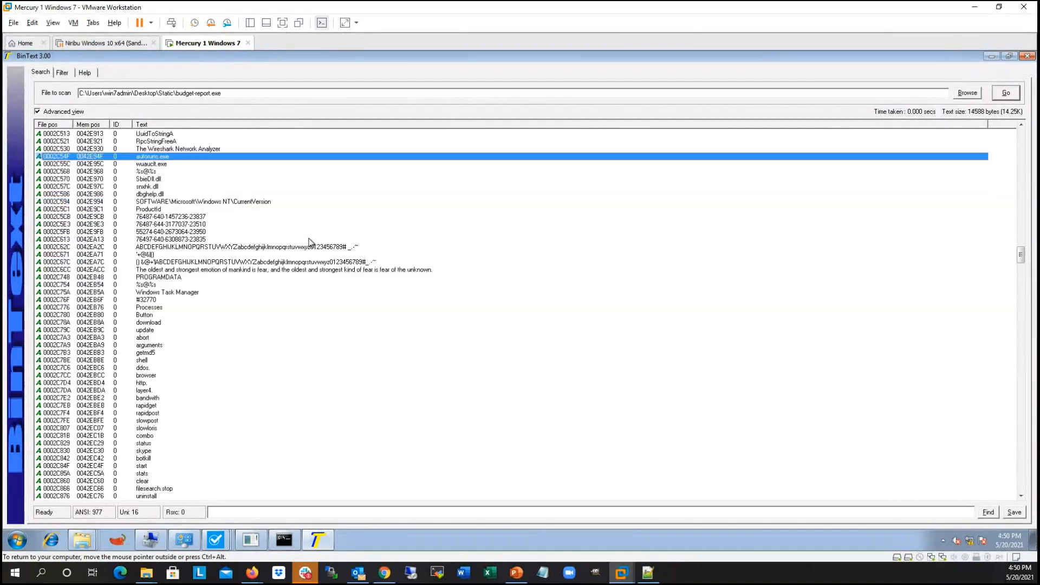
Step: Highlight the SOFTWARE\Microsoft\Windows NT\CurrentVersion registry path and review the command words after it, such as download, shell, ddos and botkill
click(174, 202)
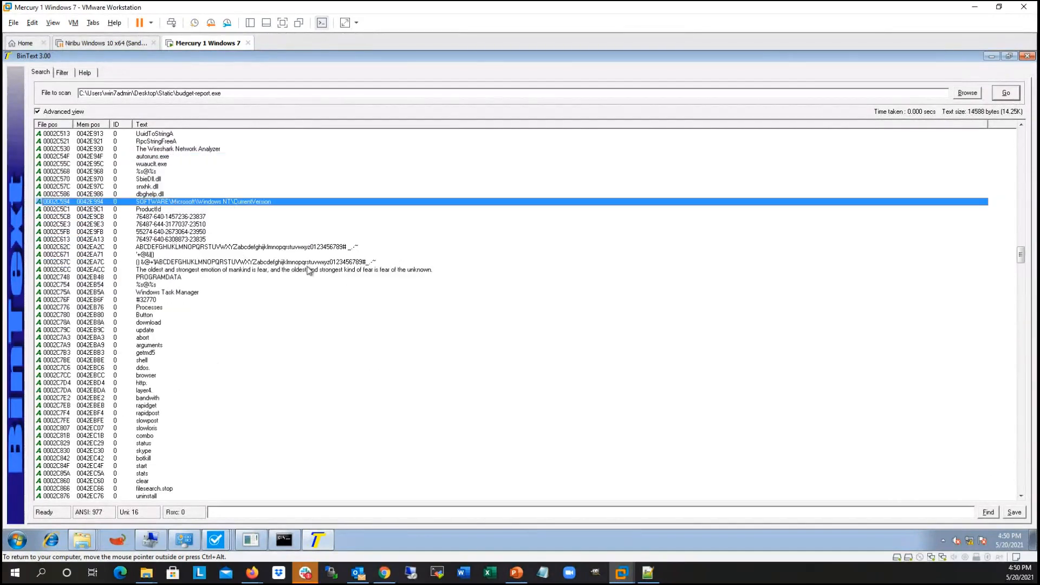
scroll(251, 235, down, 1)
scroll(252, 237, down, 3)
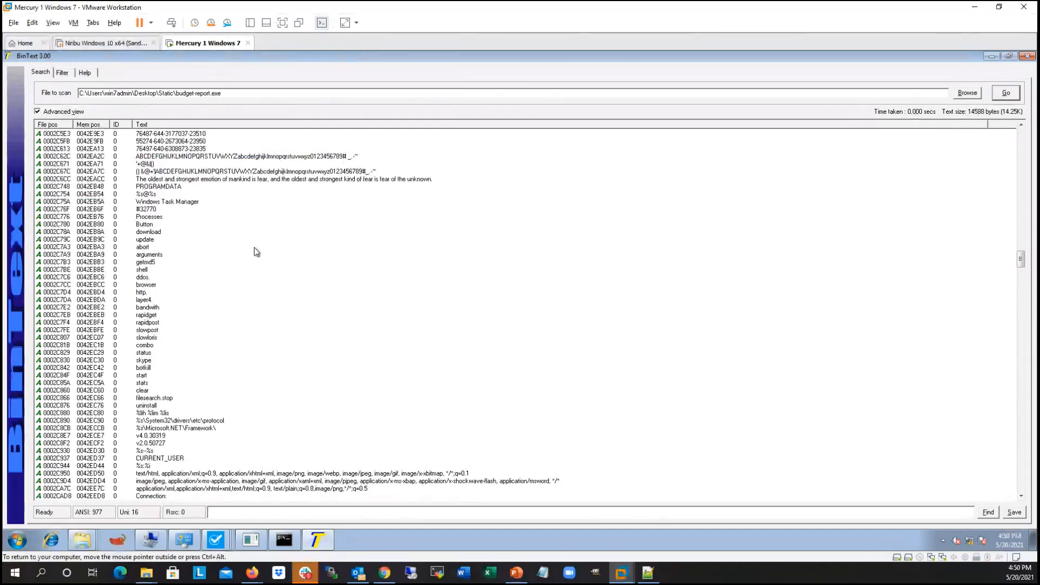
scroll(255, 250, down, 16)
scroll(254, 242, up, 4)
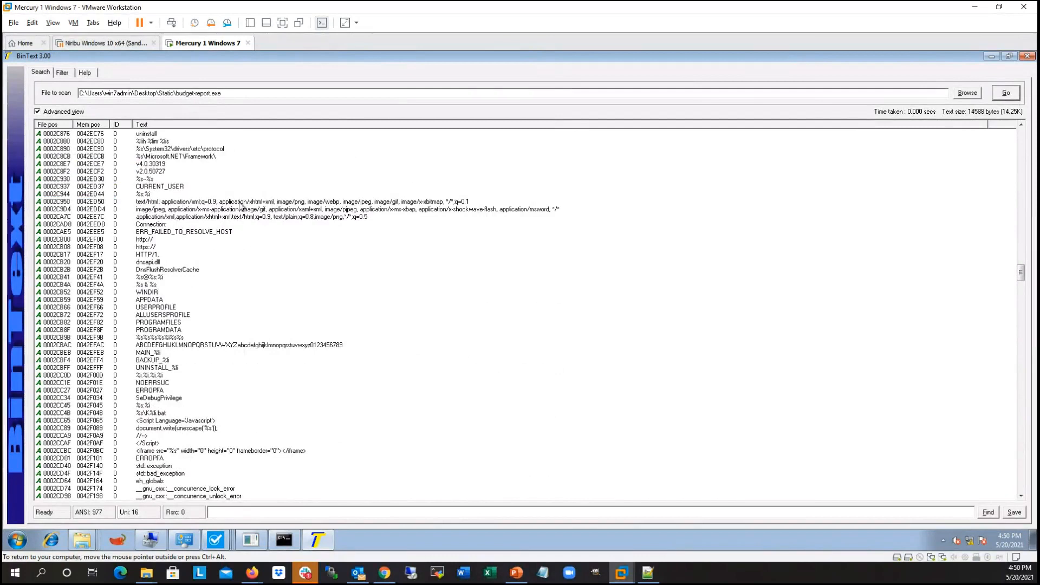
scroll(257, 209, down, 1)
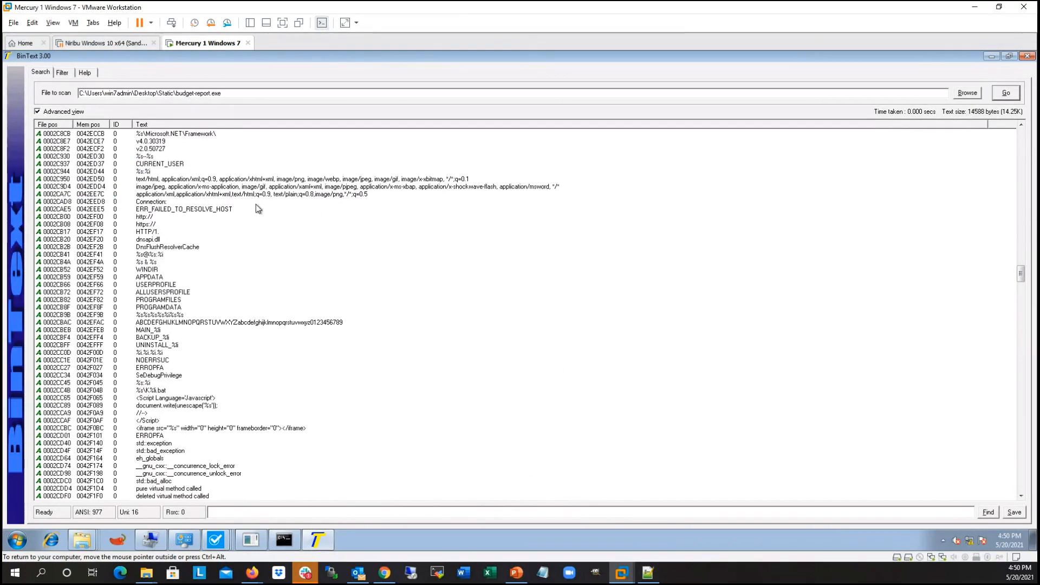
click(153, 218)
click(159, 225)
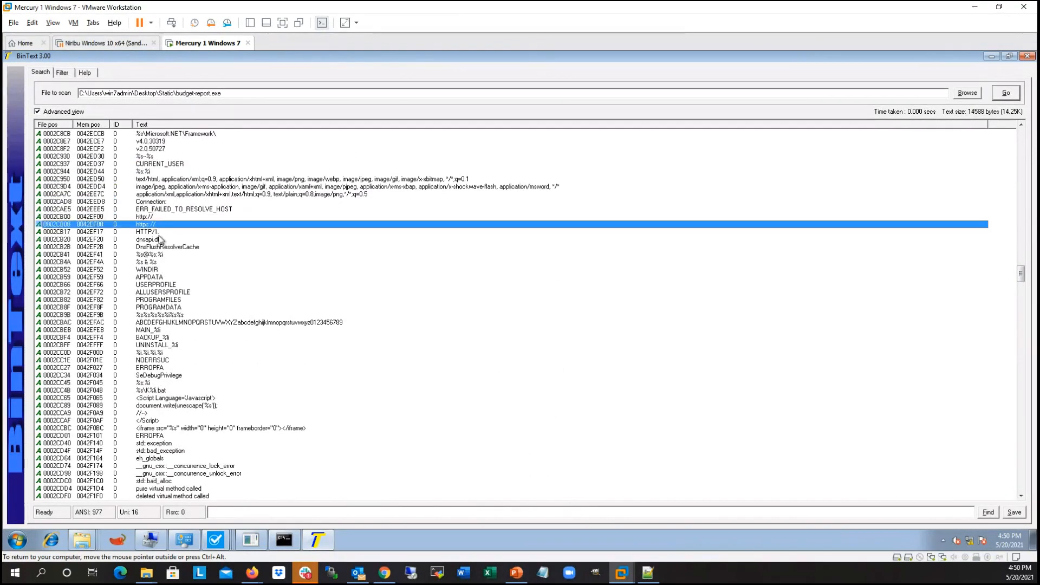
click(158, 234)
click(166, 239)
click(167, 247)
click(168, 255)
click(170, 269)
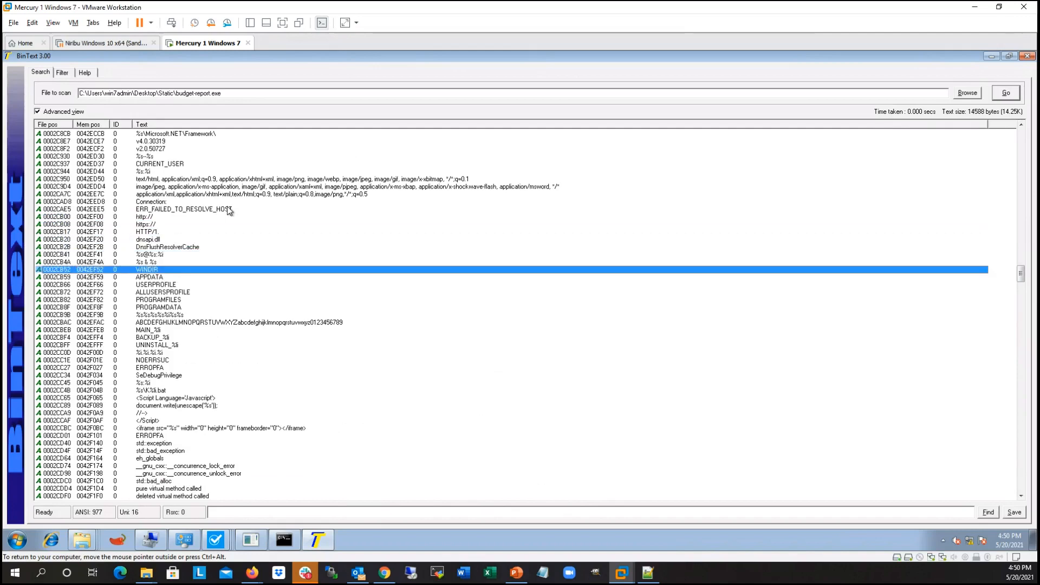
Step: Inspect the strings following WINDIR, through the script and iframe fragments, to the C++ error handlers such as __unexpected_handler_sh
scroll(227, 206, down, 6)
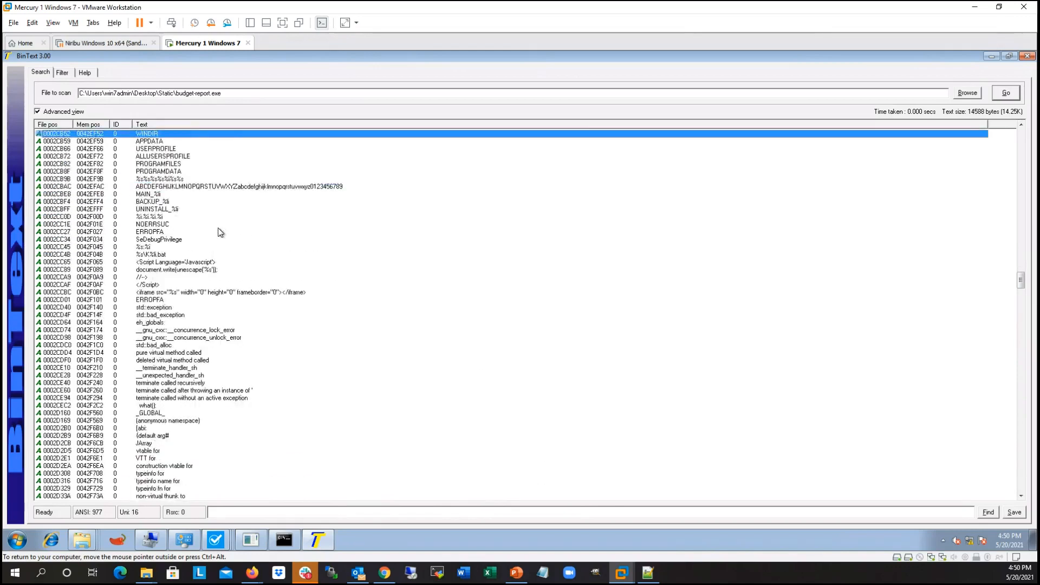
scroll(221, 232, down, 3)
click(160, 232)
click(165, 247)
click(170, 269)
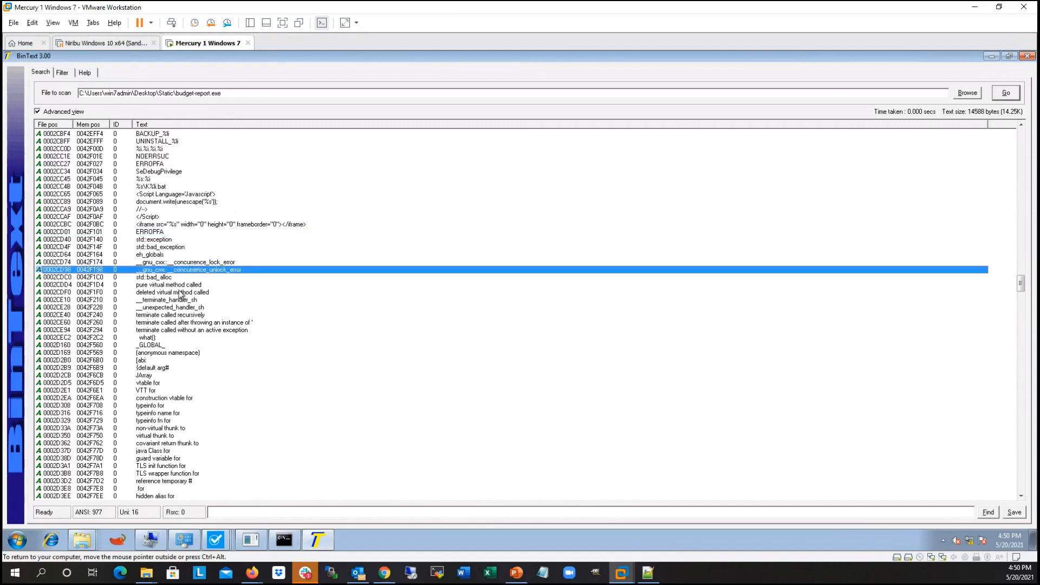
click(184, 307)
scroll(188, 309, down, 3)
scroll(163, 211, down, 3)
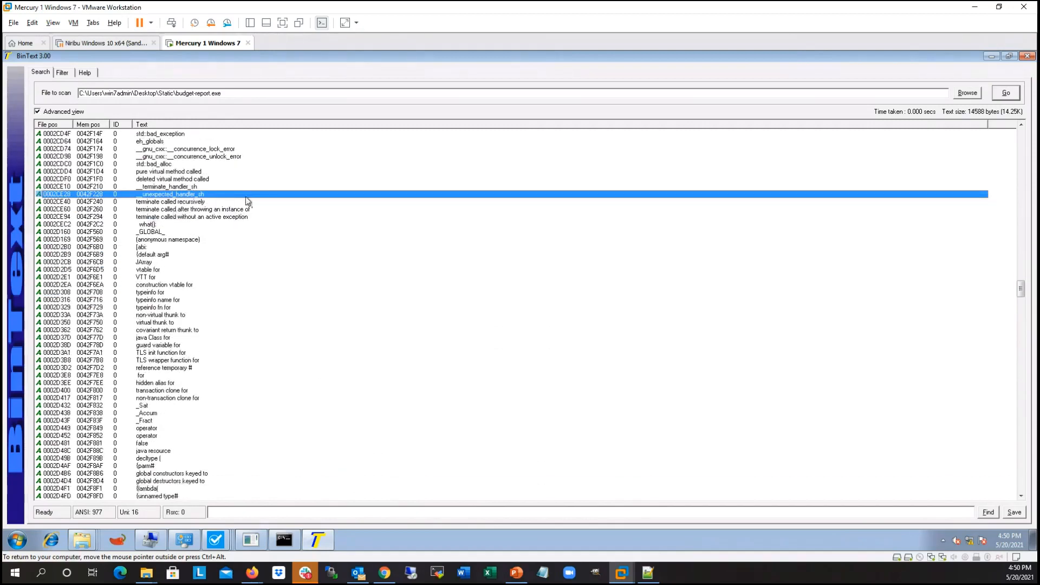
Step: Look past the C++ type names and GCC compiler strings to the Windows API function names starting at AdjustTokenPrivileges
scroll(184, 219, down, 1)
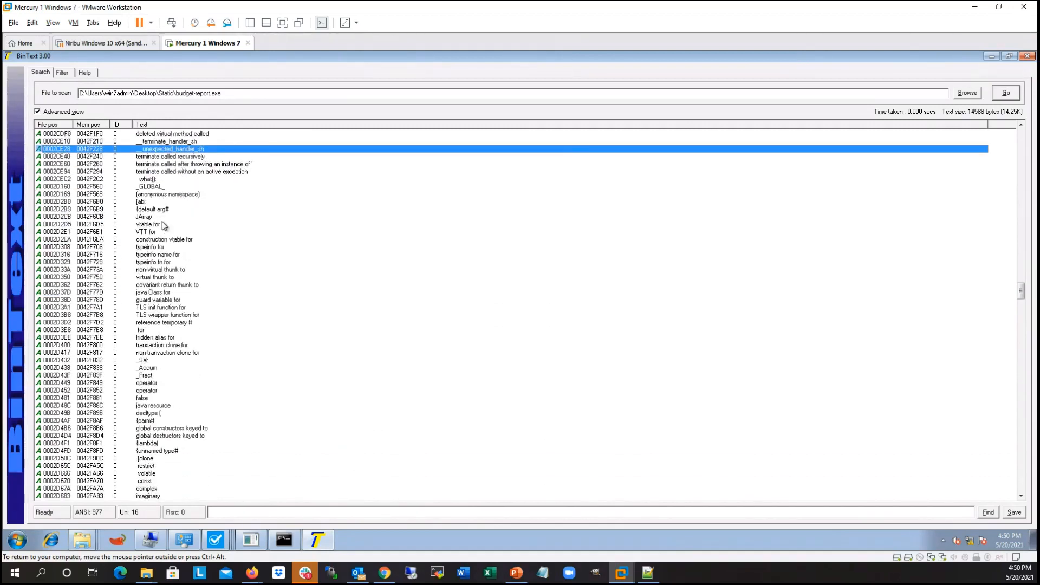
scroll(164, 225, down, 20)
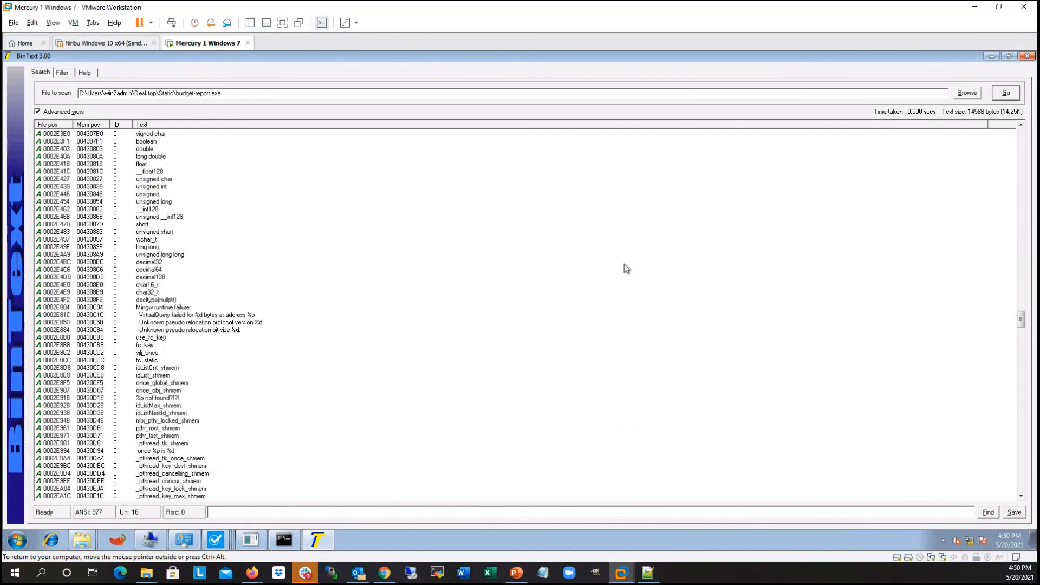
scroll(331, 279, down, 20)
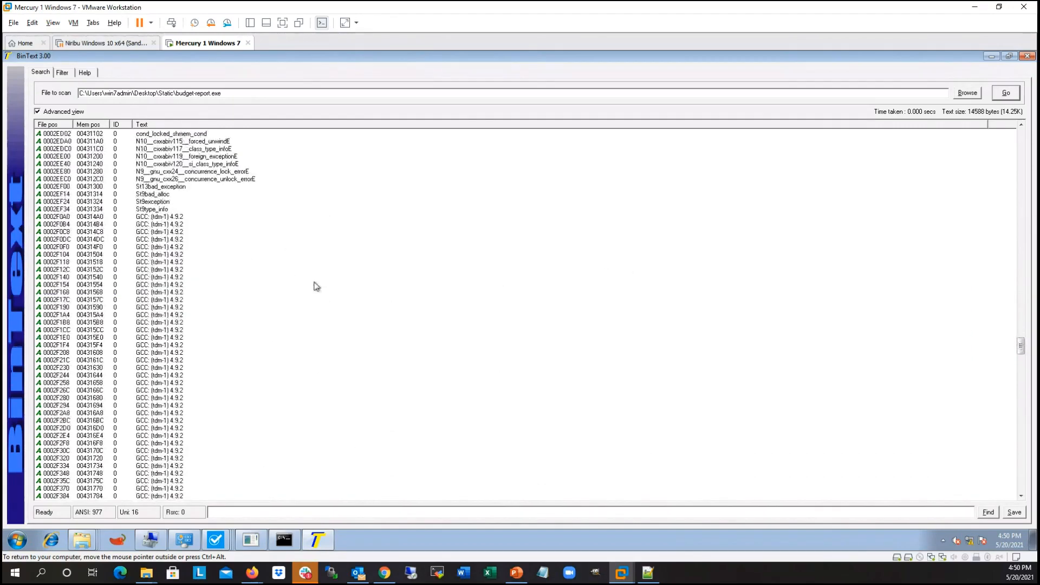
scroll(317, 286, down, 4)
drag(1021, 349, 1023, 385)
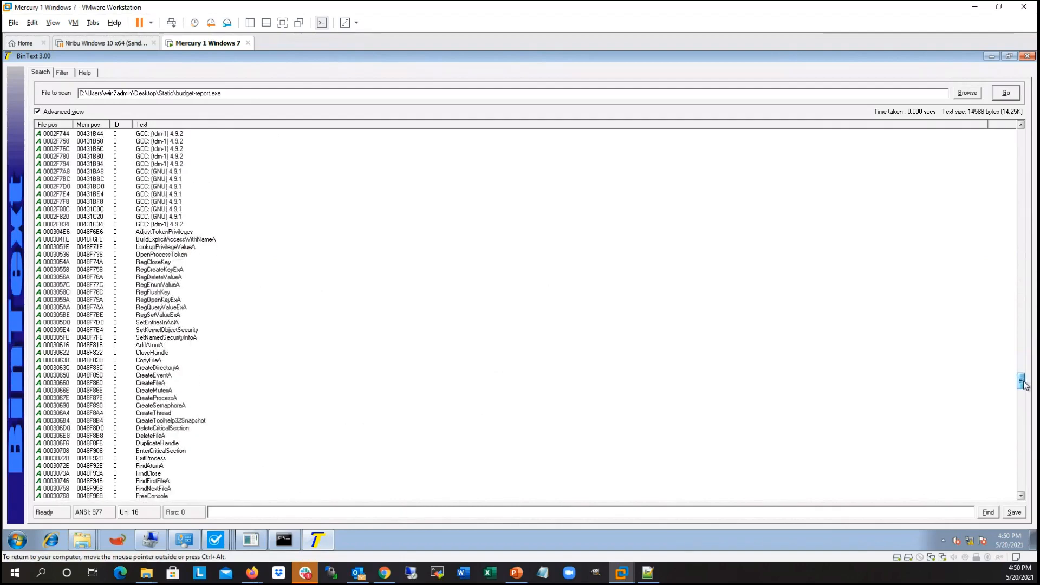
Step: Examine the registry function names, highlighting RegCloseKey, RegCreateKeyExA and RegDeleteValueA in turn
click(174, 263)
scroll(190, 244, down, 2)
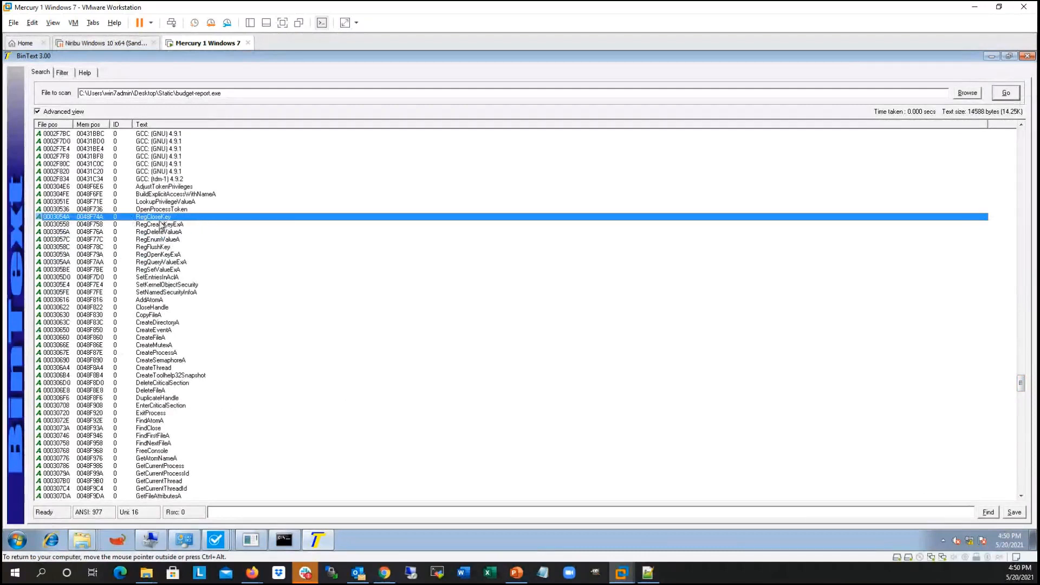
click(150, 225)
scroll(208, 207, down, 1)
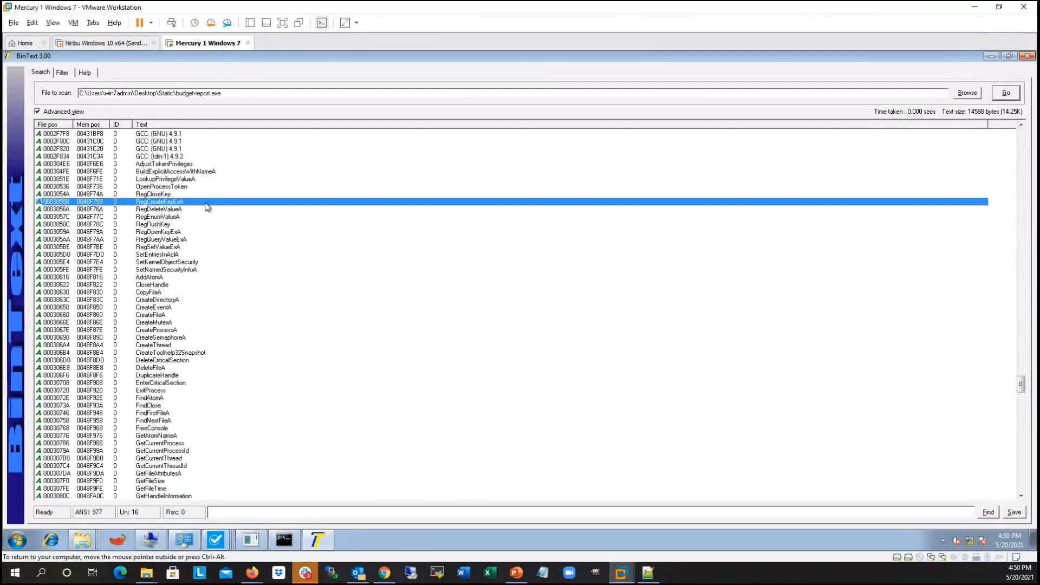
click(201, 210)
scroll(192, 208, down, 1)
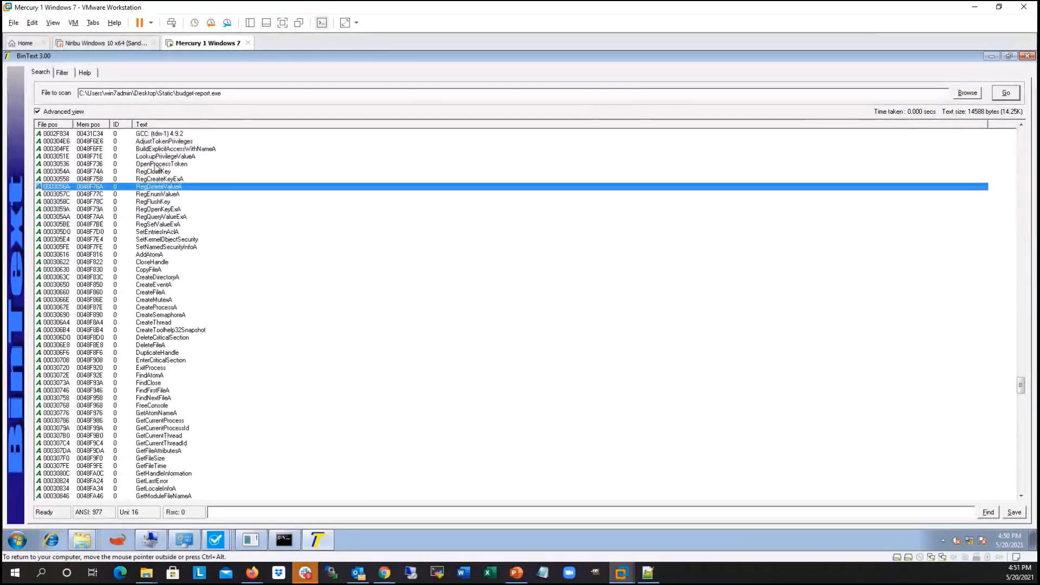
scroll(186, 208, down, 1)
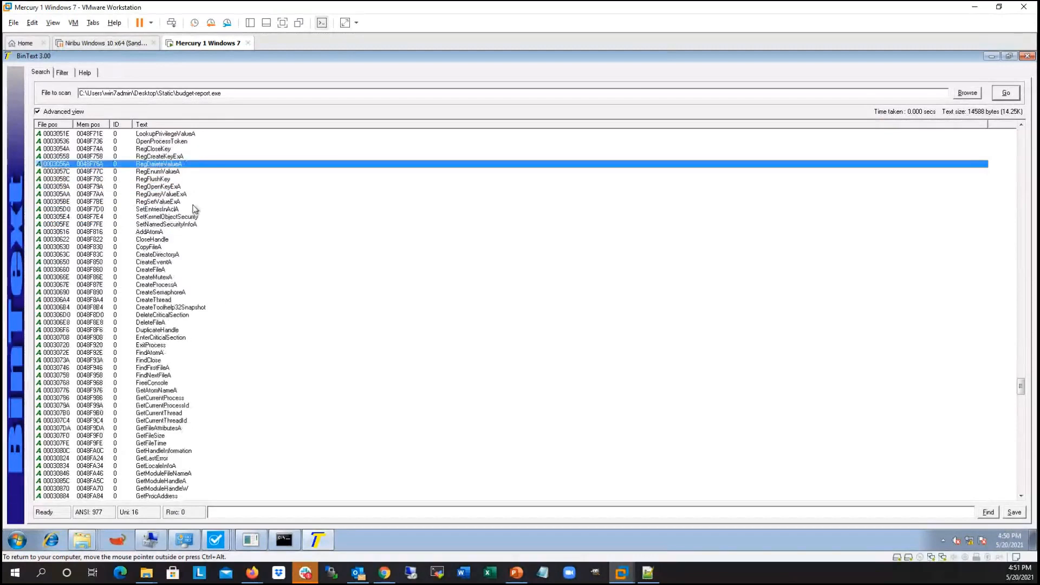
Step: Highlight CopyFileA and review the remaining file, process, clipboard and Internet API function names down to the unreadable strings
click(168, 248)
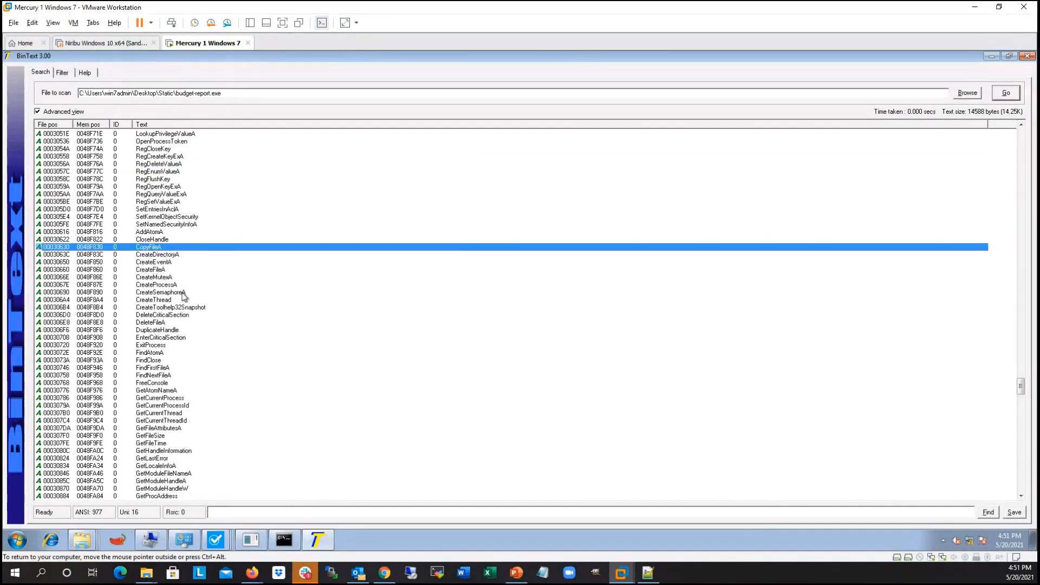
scroll(184, 295, down, 6)
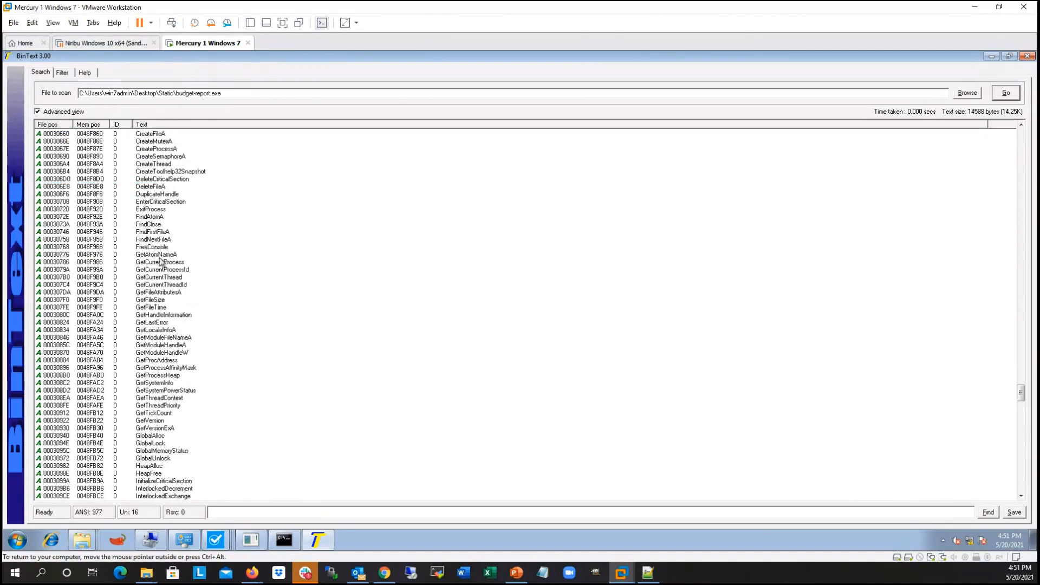
scroll(202, 274, down, 11)
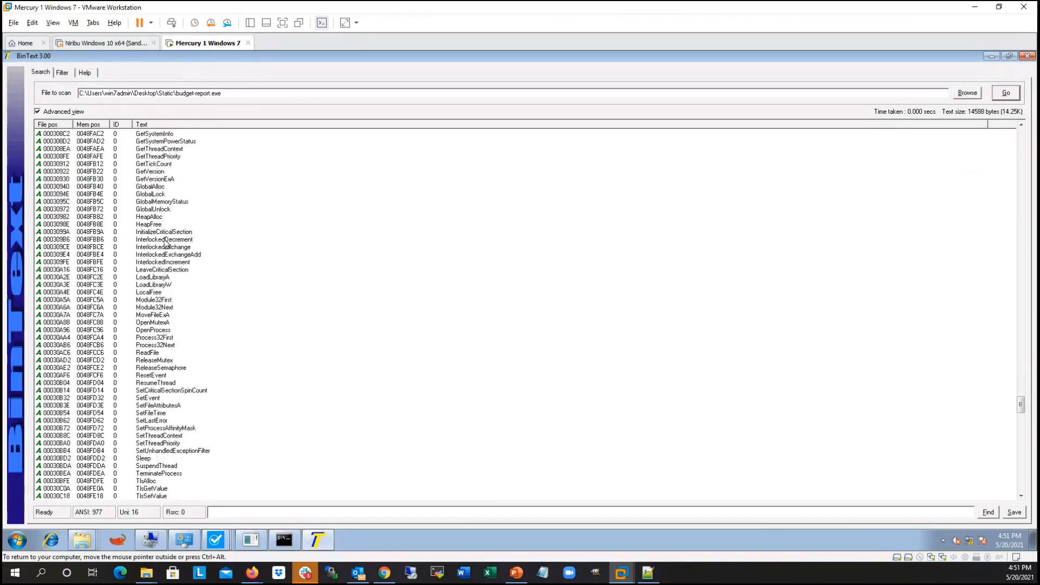
scroll(174, 234, down, 20)
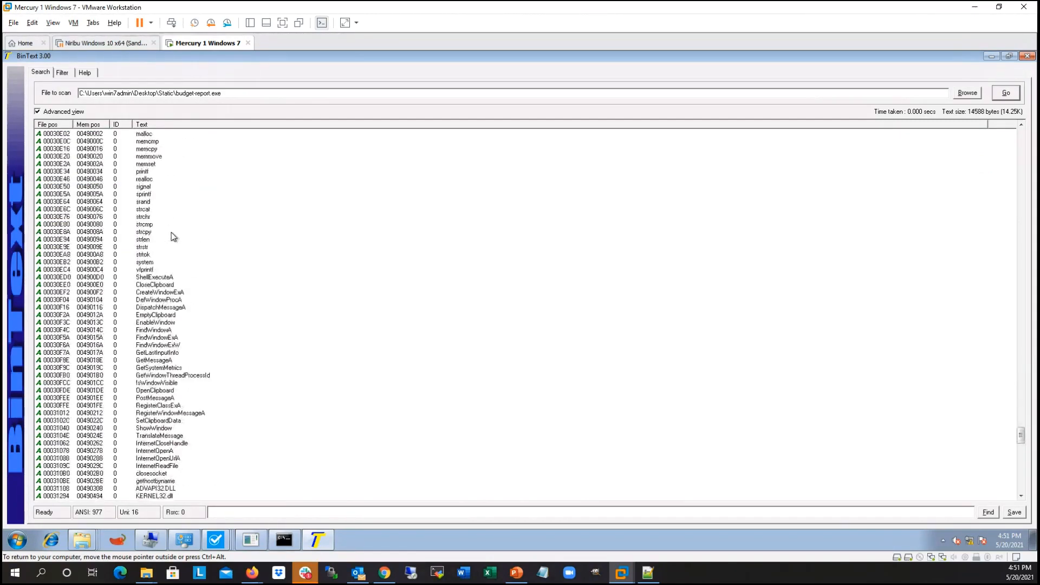
scroll(173, 234, down, 20)
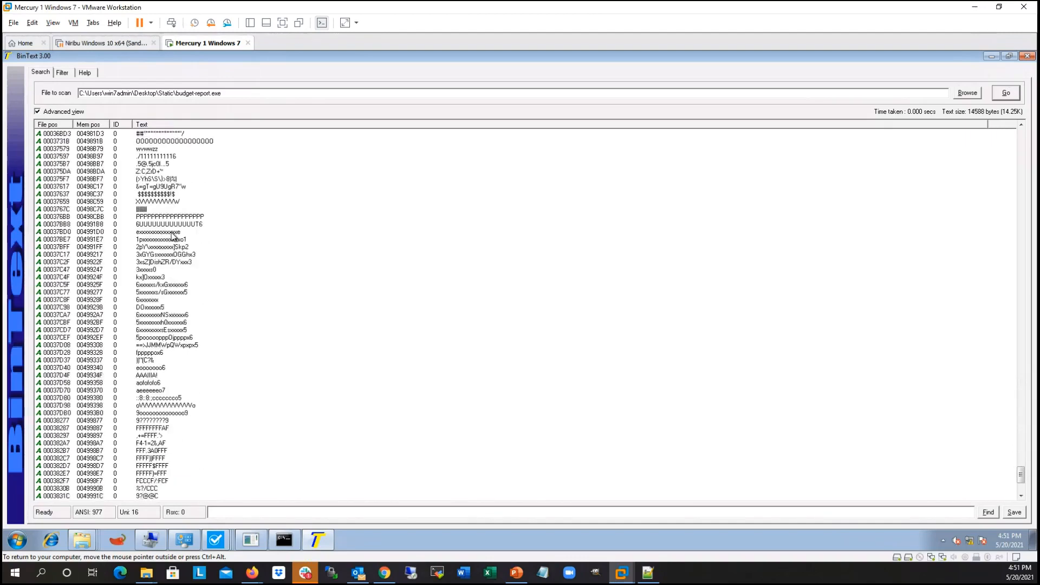
Step: Return to the beginning of the strings list and close BinText
drag(1020, 479, 1034, 127)
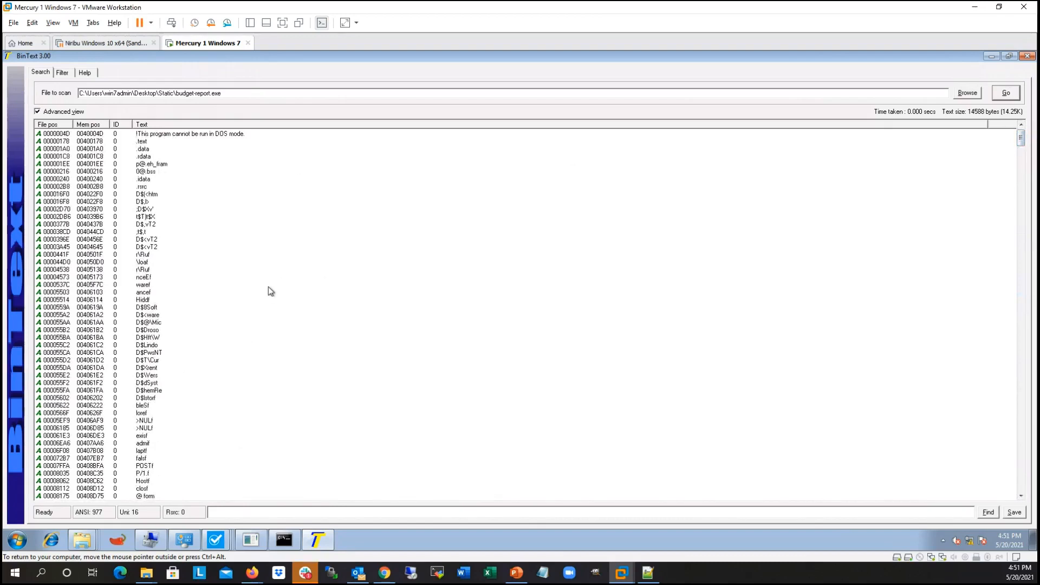
click(1028, 56)
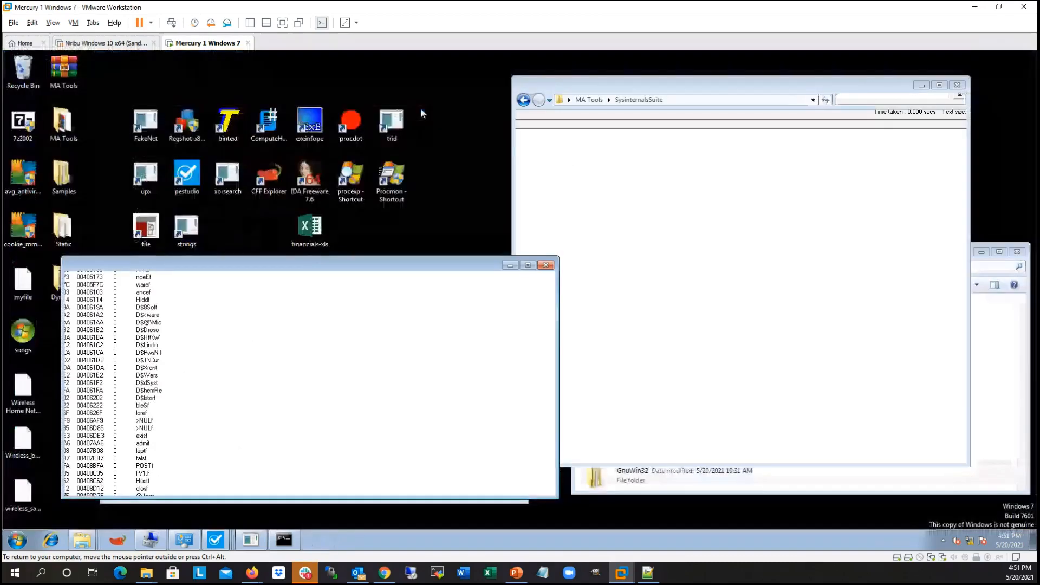
Step: Switch to the PowerPoint slide show and advance to slide 25 on hiding strings with Base64 encoding
click(516, 572)
click(287, 315)
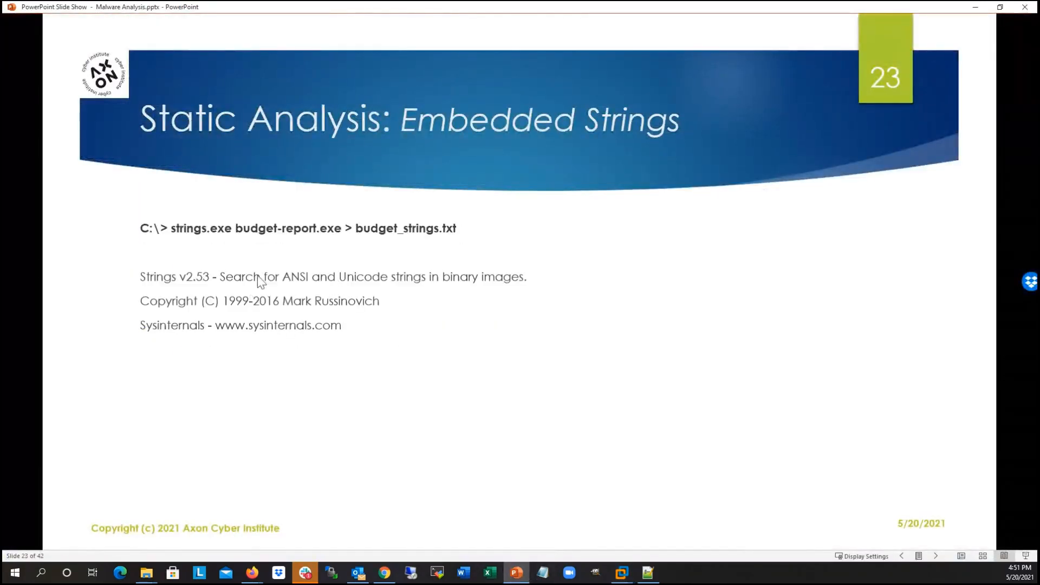
click(262, 278)
click(263, 262)
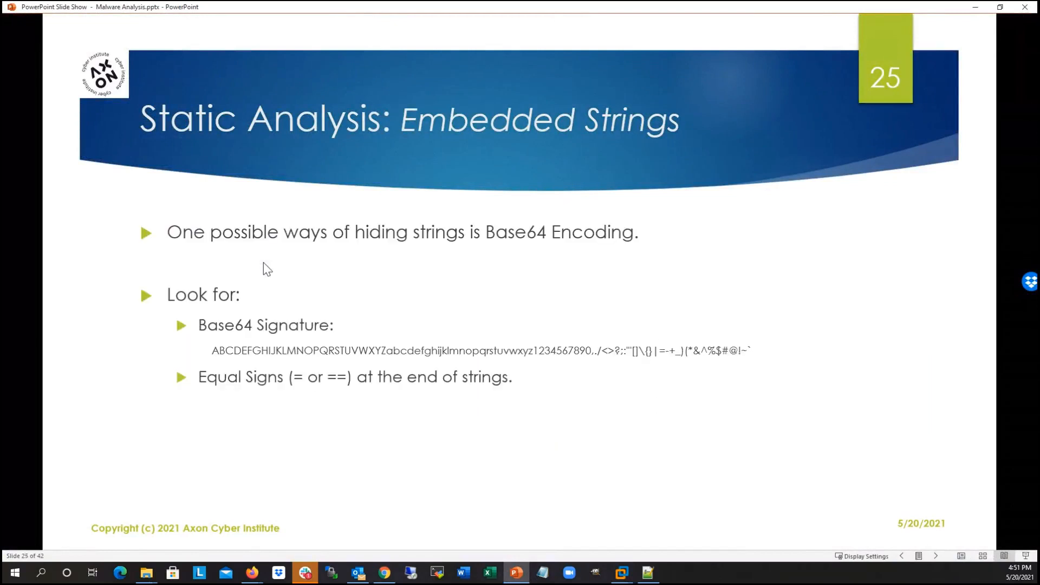
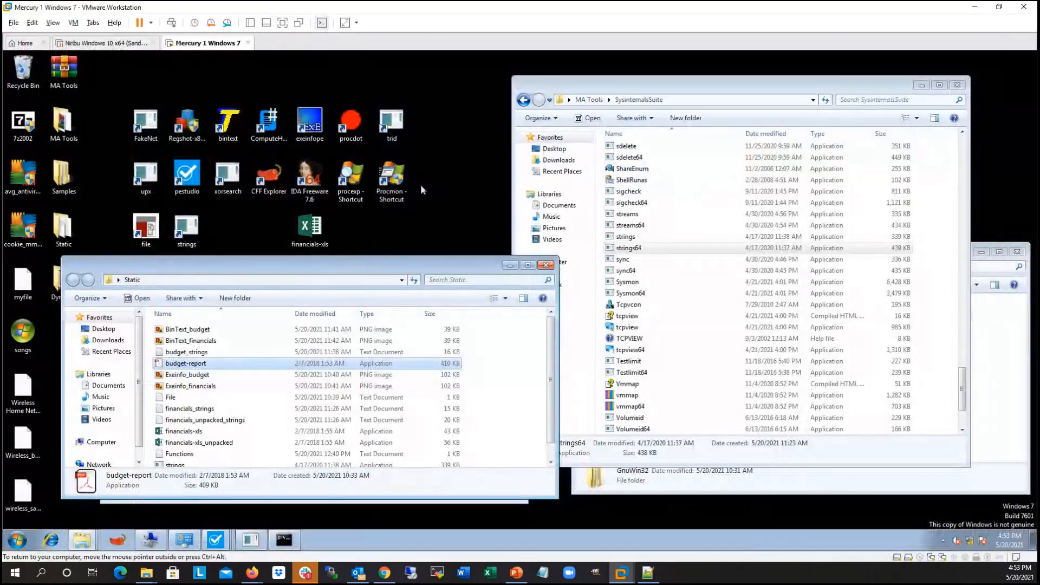
Step: Launch pestudio, then narrow the Static folder window and shrink the pestudio window so both fit on the desktop
drag(372, 265, 367, 268)
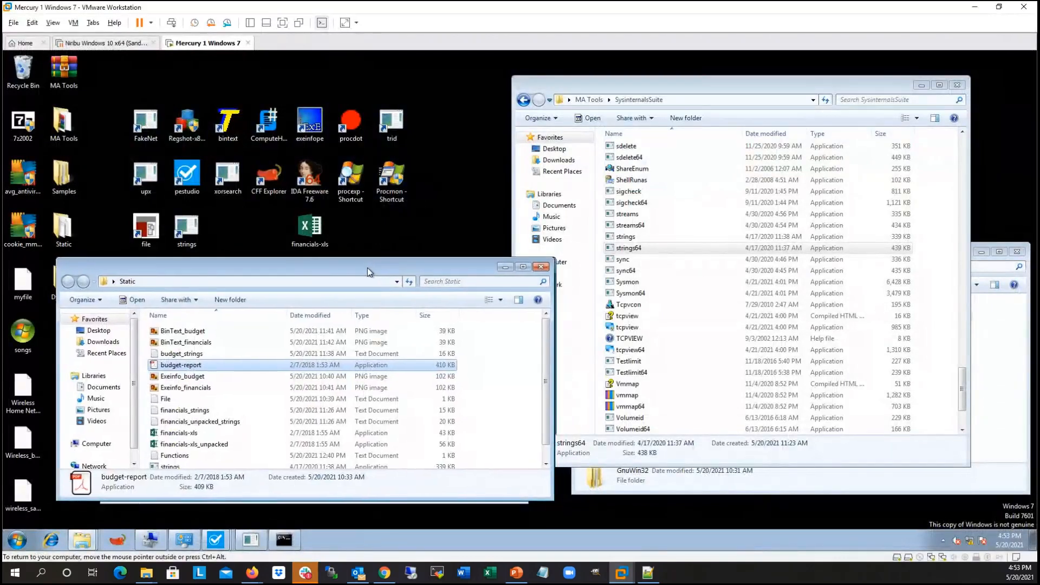
click(186, 172)
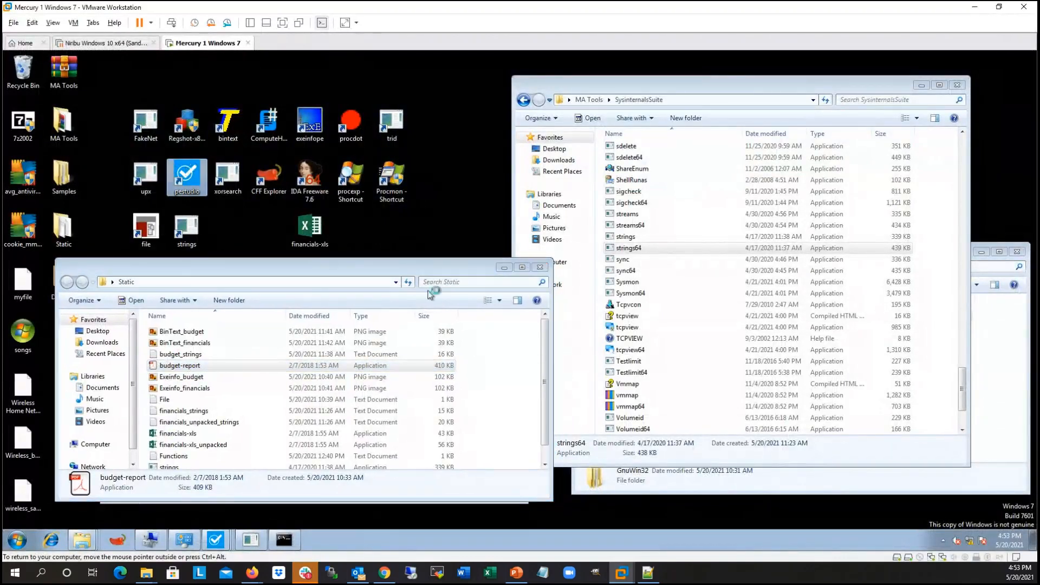
drag(554, 281, 507, 282)
drag(404, 73, 633, 61)
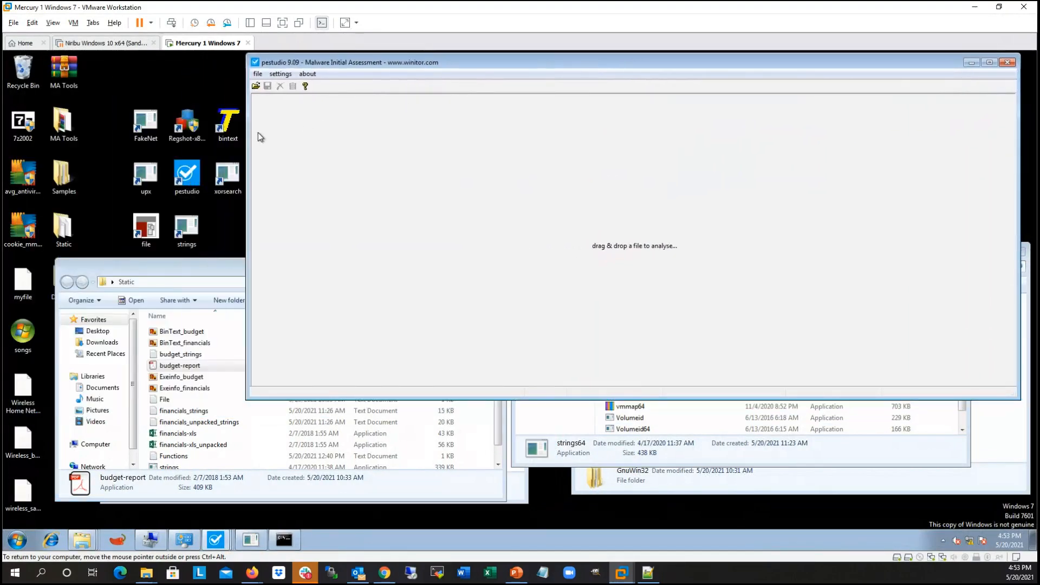
drag(250, 132, 371, 132)
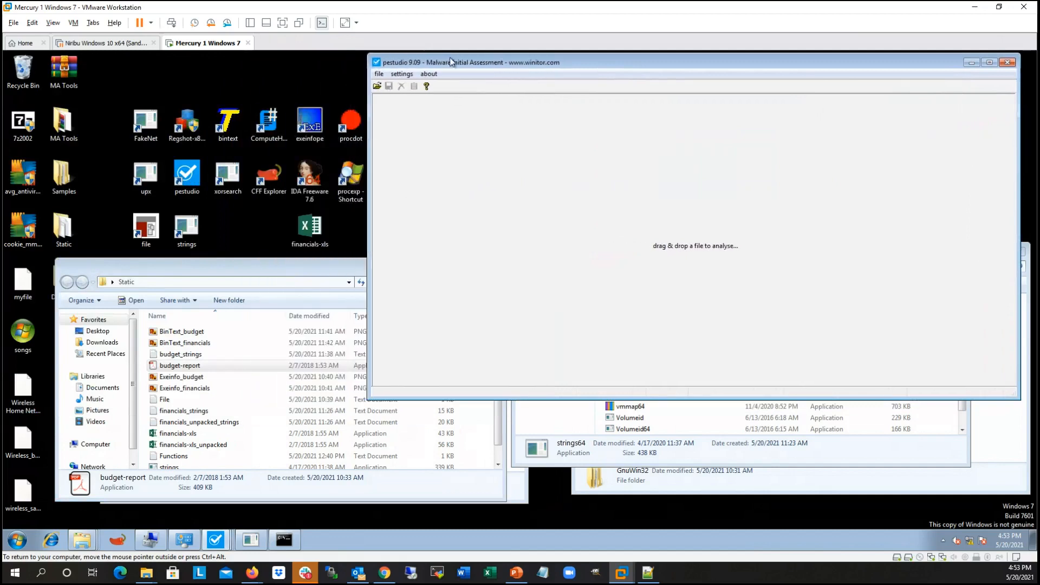
Step: Load budget-report from the Static folder into pestudio, then narrow its window and move it out of the way
click(376, 86)
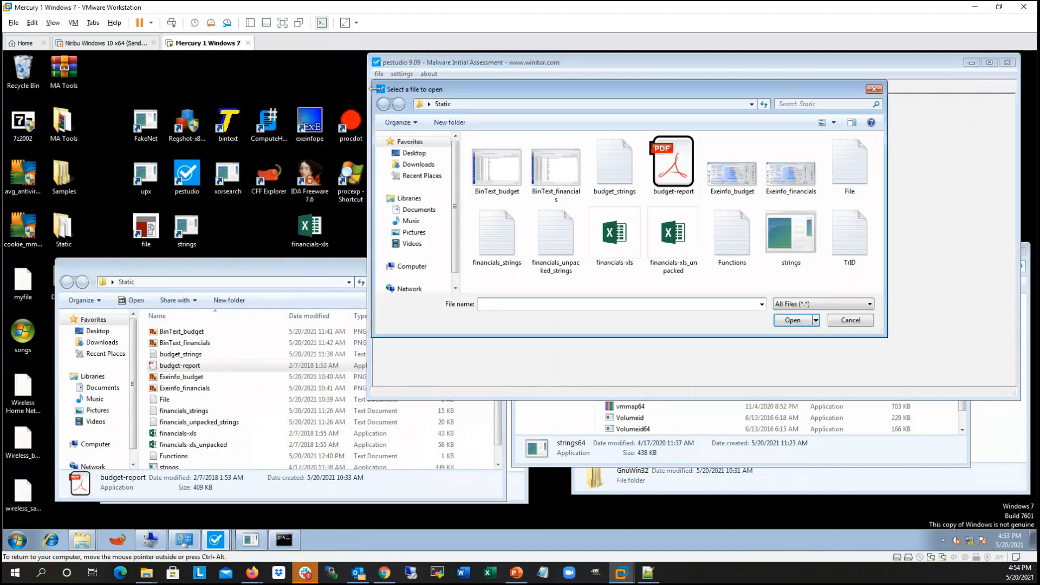
click(678, 157)
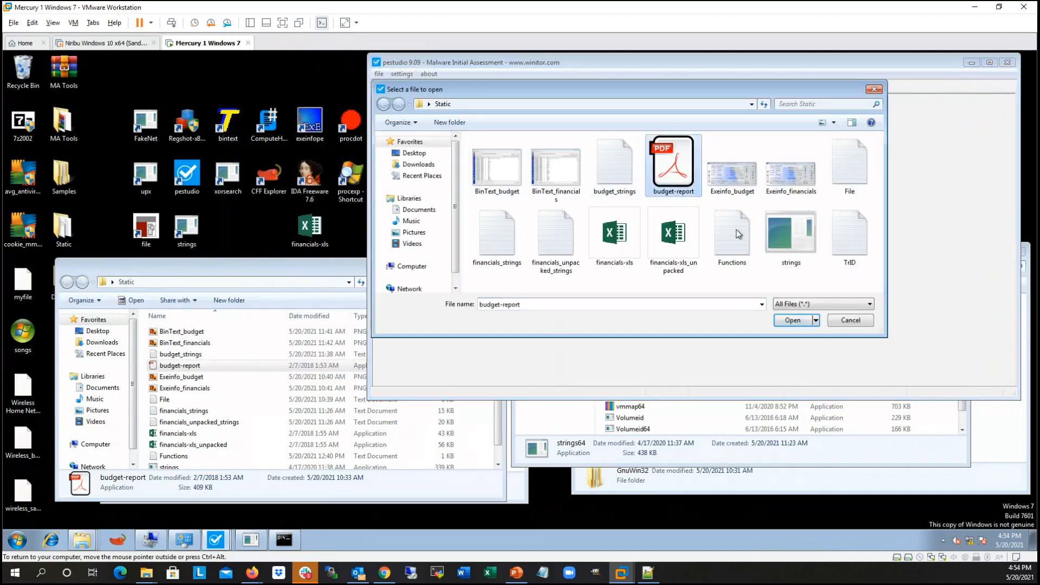
click(793, 320)
drag(792, 64, 492, 72)
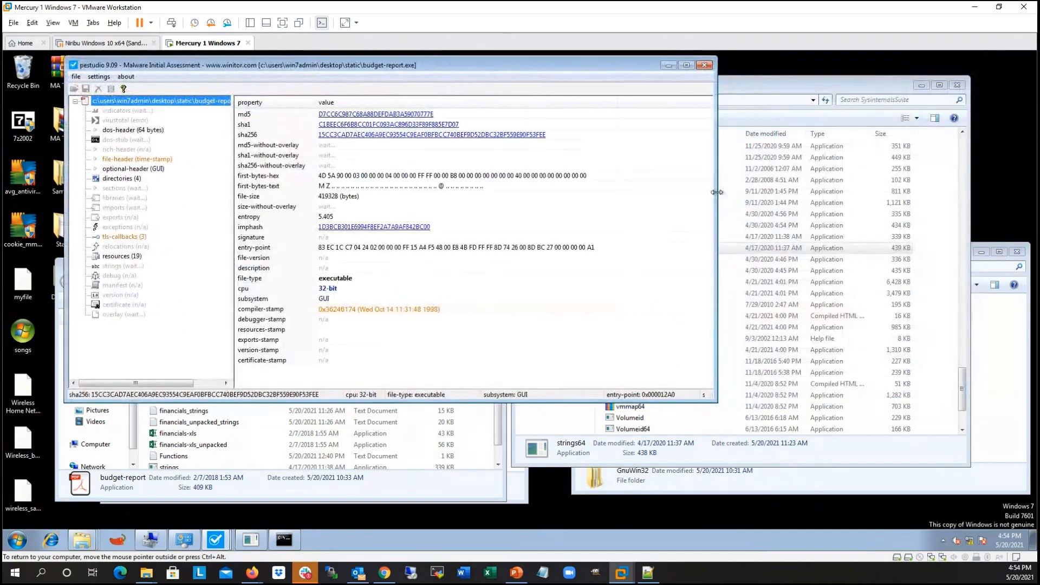
drag(717, 191, 605, 191)
drag(411, 62, 360, 58)
Step: Close the three other pestudio windows, keeping only the one analysing budget-report.exe
mouse_move(224, 544)
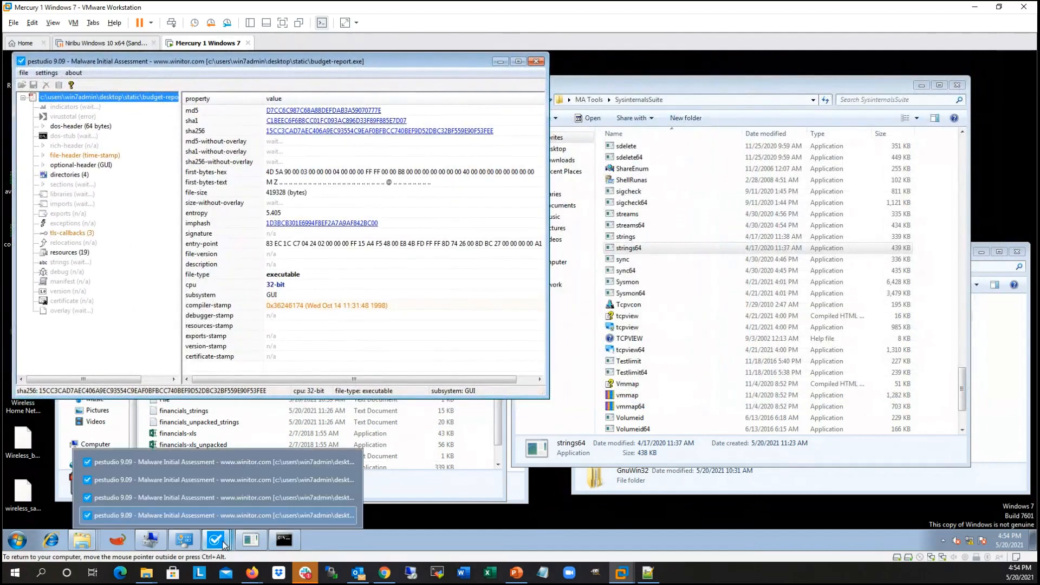
click(350, 461)
click(351, 476)
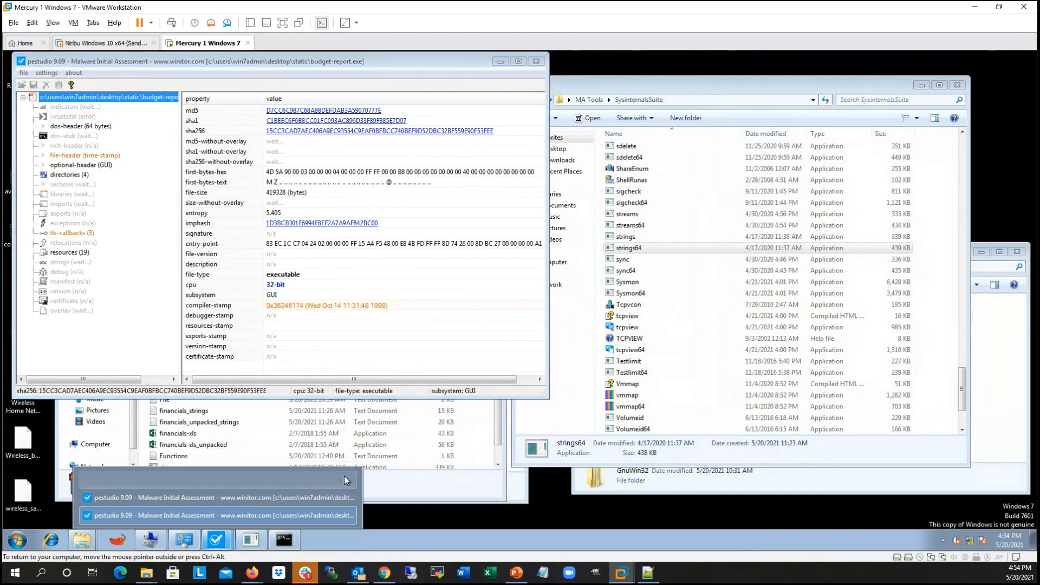
click(352, 497)
Step: Start a second pestudio instance, load financials-xls into it, and place its window beside the budget-report one
right_click(224, 539)
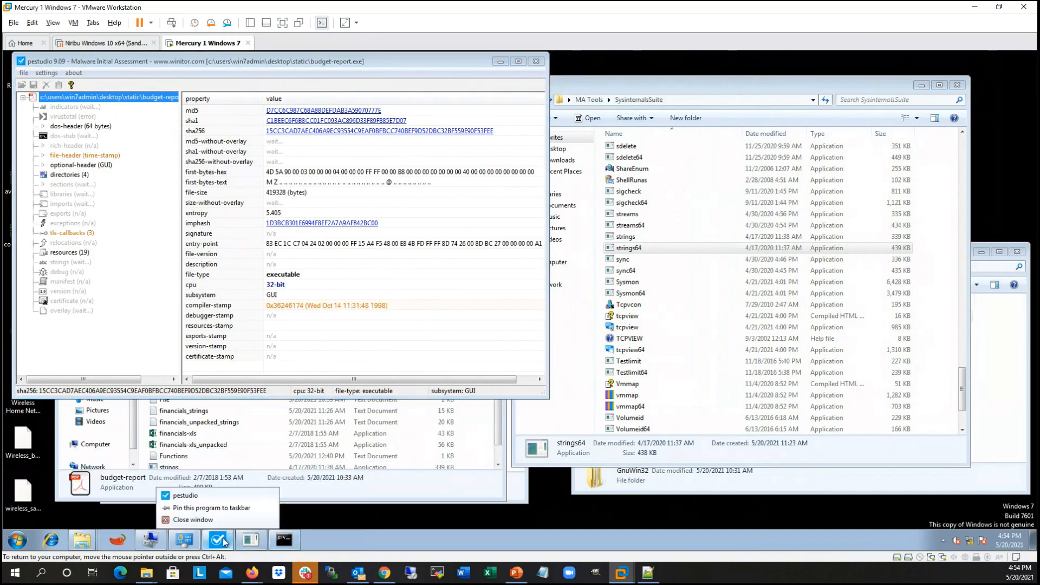
click(205, 497)
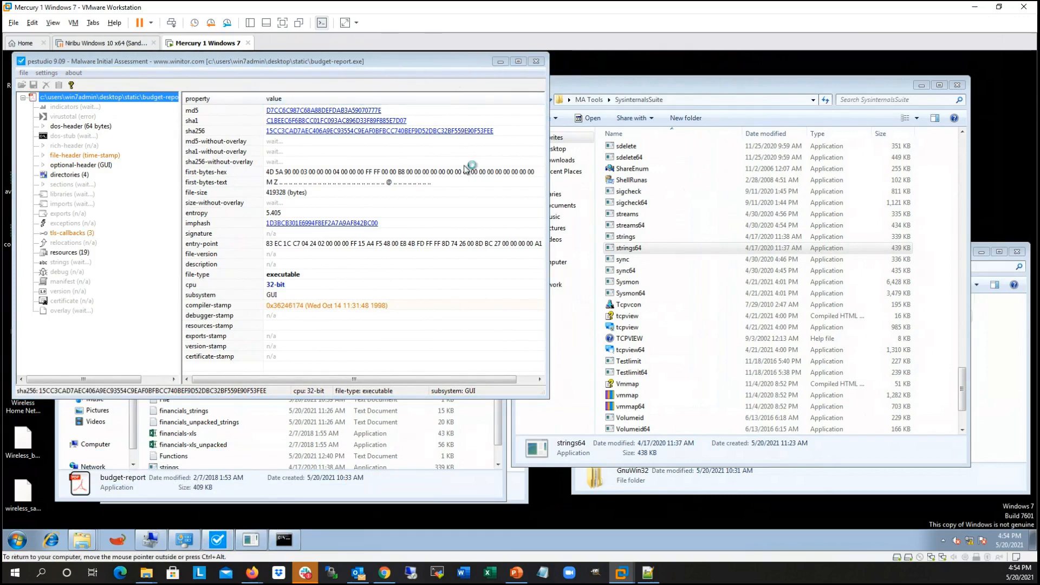
drag(408, 59, 404, 59)
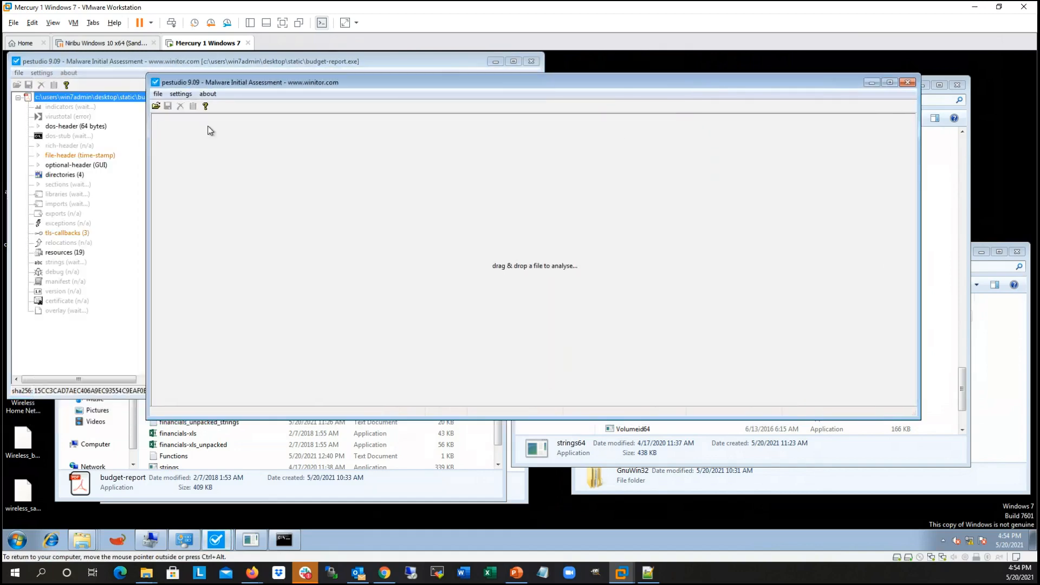
click(156, 105)
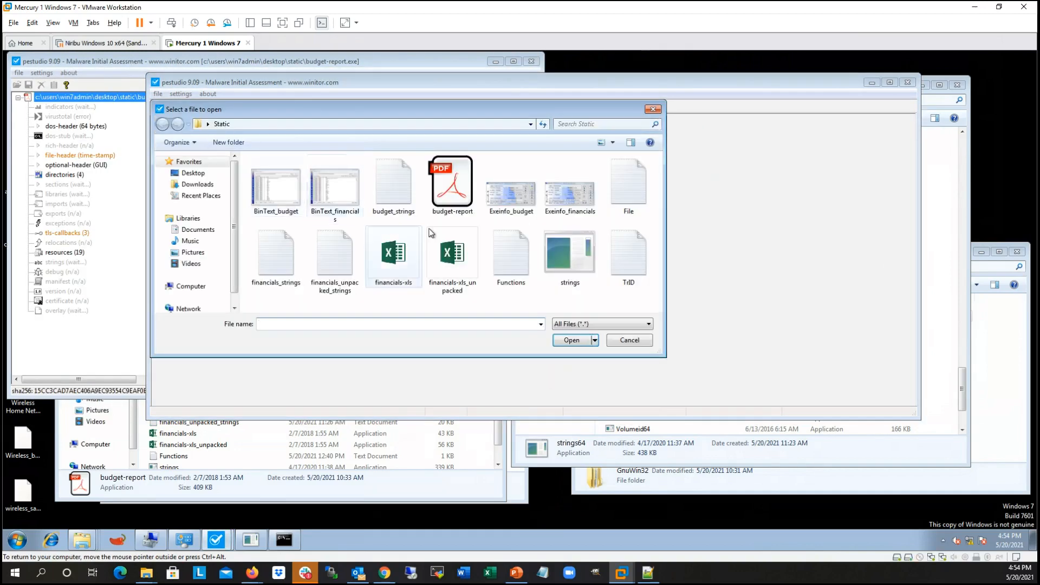
click(398, 259)
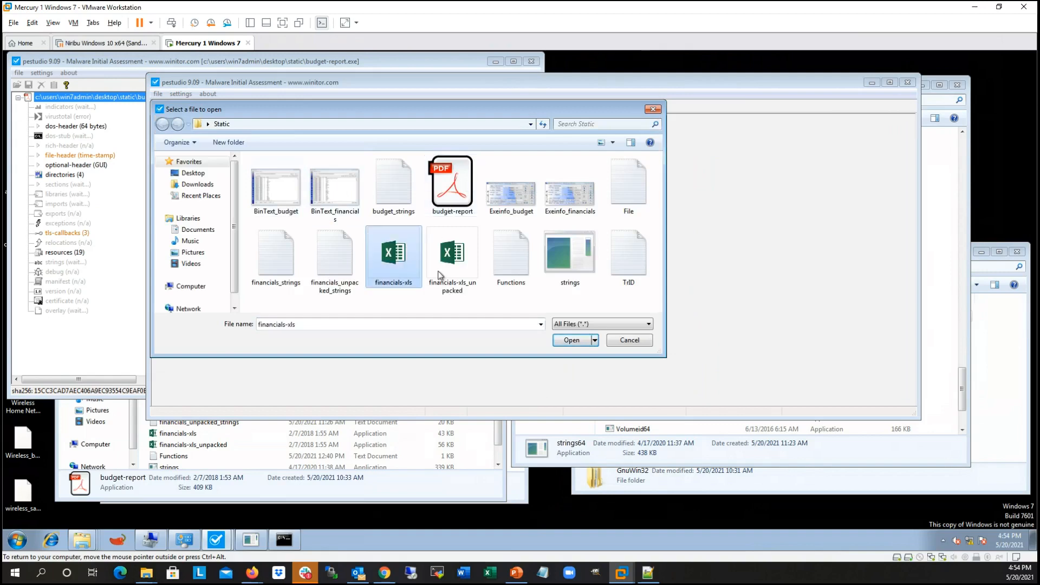
click(573, 340)
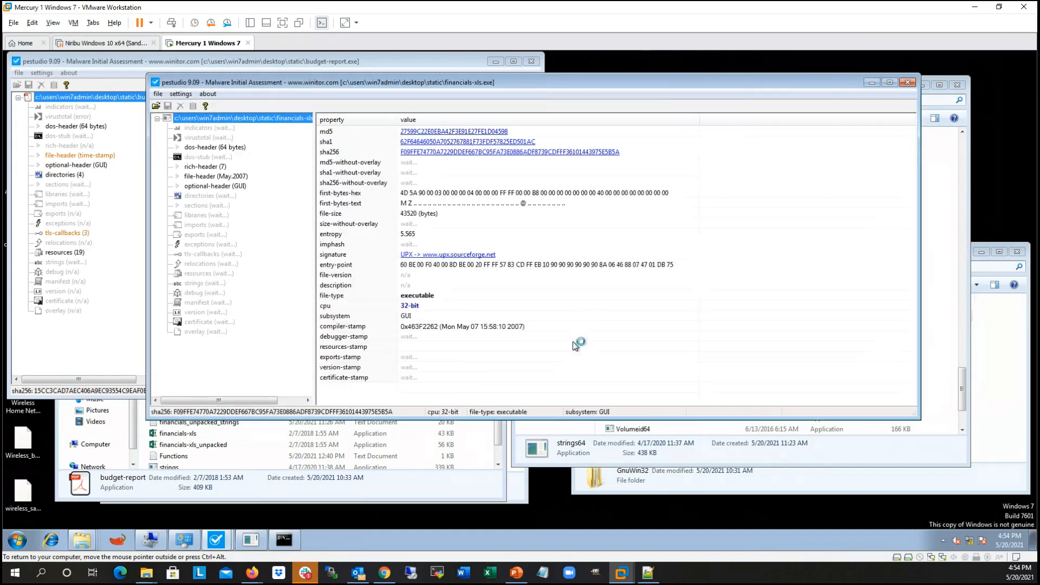
drag(443, 83, 580, 82)
drag(679, 80, 787, 64)
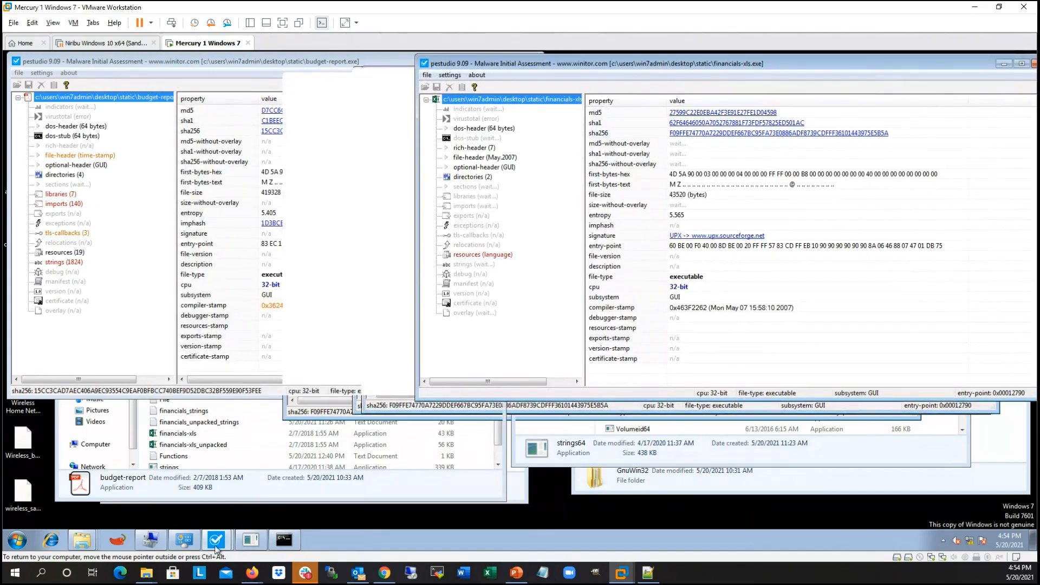
Step: Start a third pestudio instance, load financials-xls_unpacked, and place its narrowed window below the financials-xls one
right_click(221, 540)
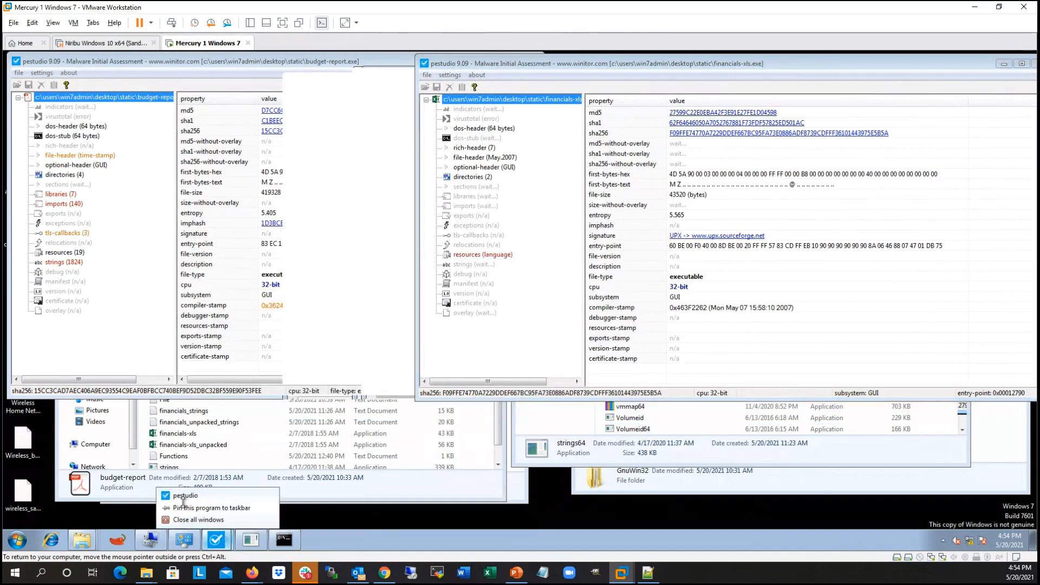
click(187, 495)
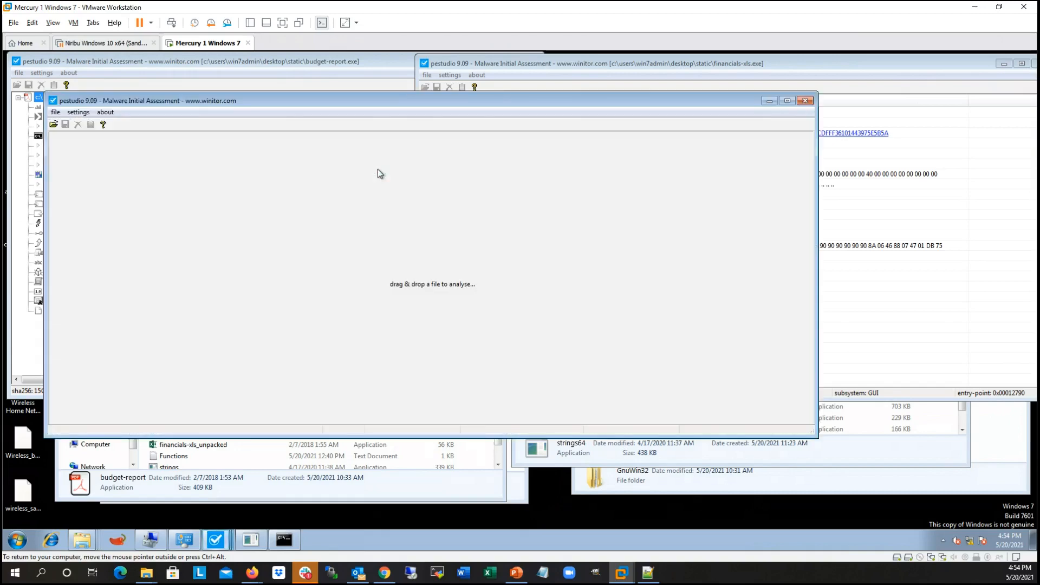
click(54, 125)
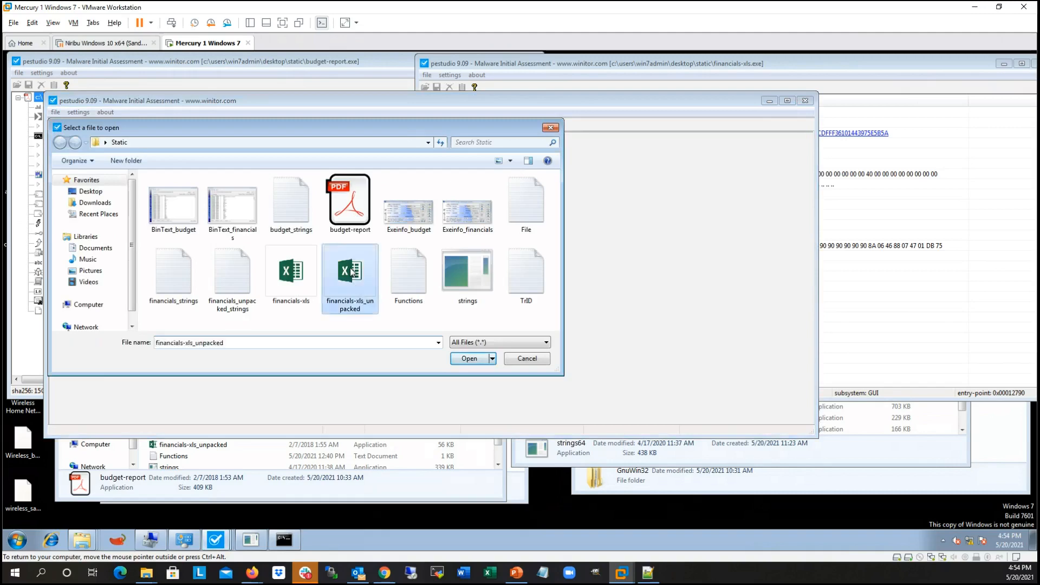
double_click(351, 272)
drag(372, 103, 506, 115)
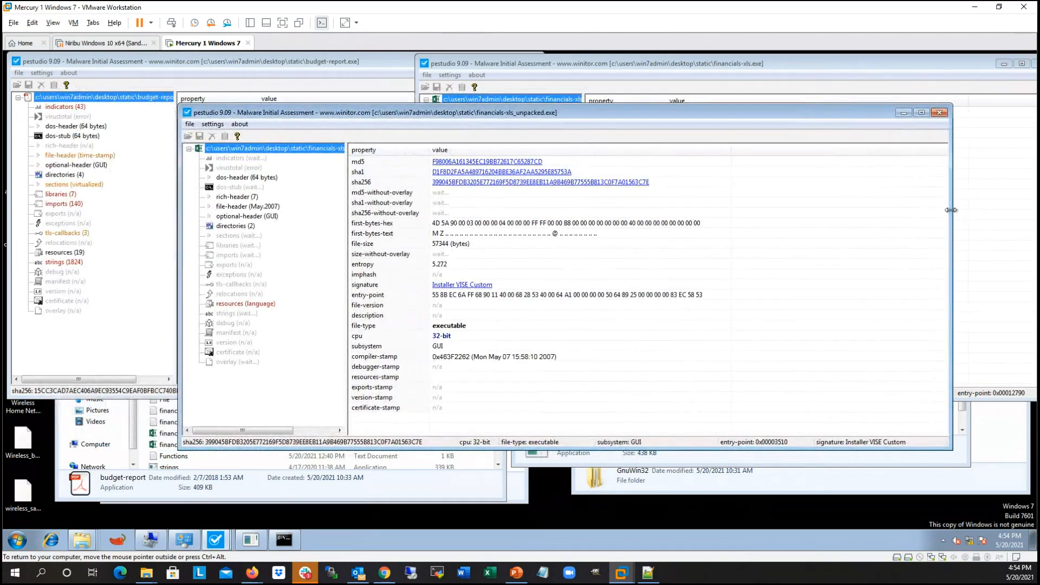
drag(950, 209, 782, 211)
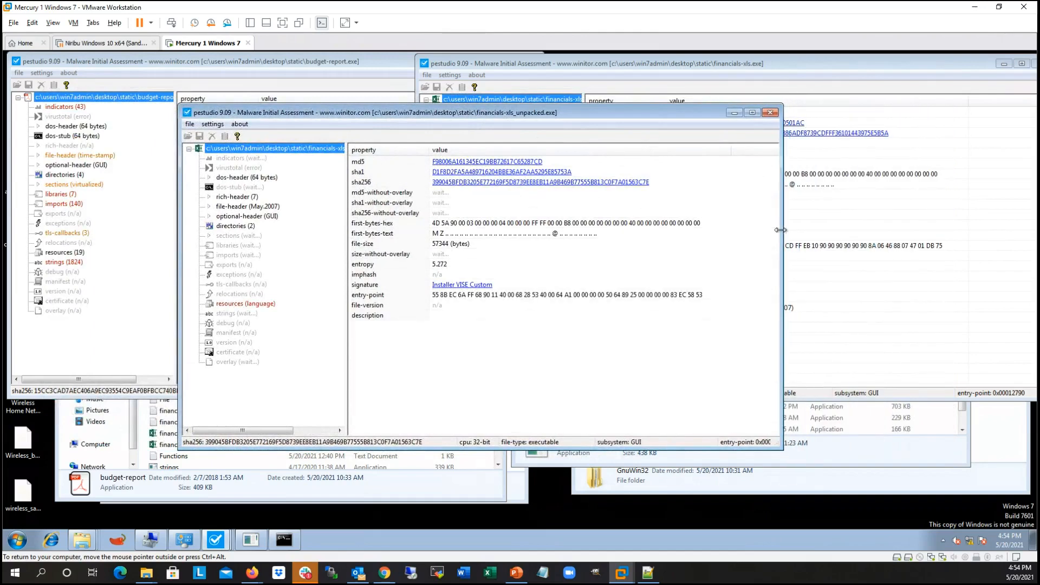
drag(472, 115, 741, 204)
Step: Bring the budget-report.exe analysis to the front, widen its tree pane to fit the file path, and enlarge the window
click(394, 67)
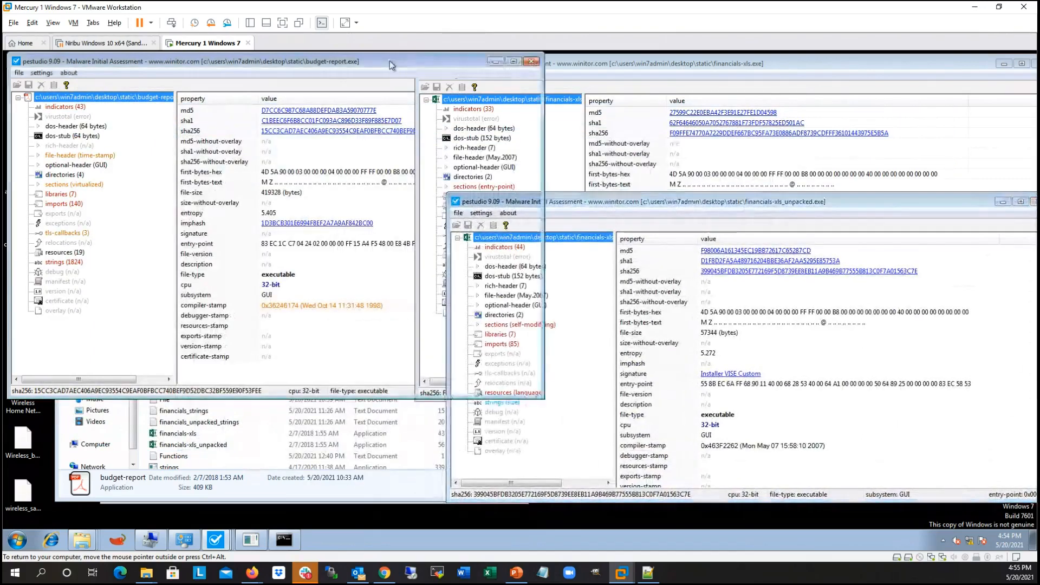
drag(173, 112, 193, 112)
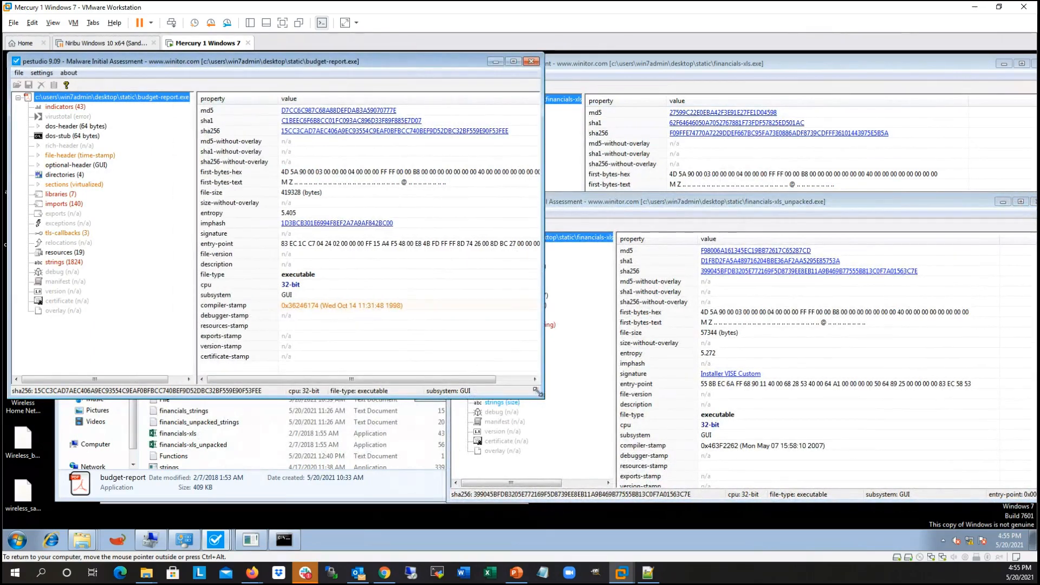
drag(538, 391, 575, 422)
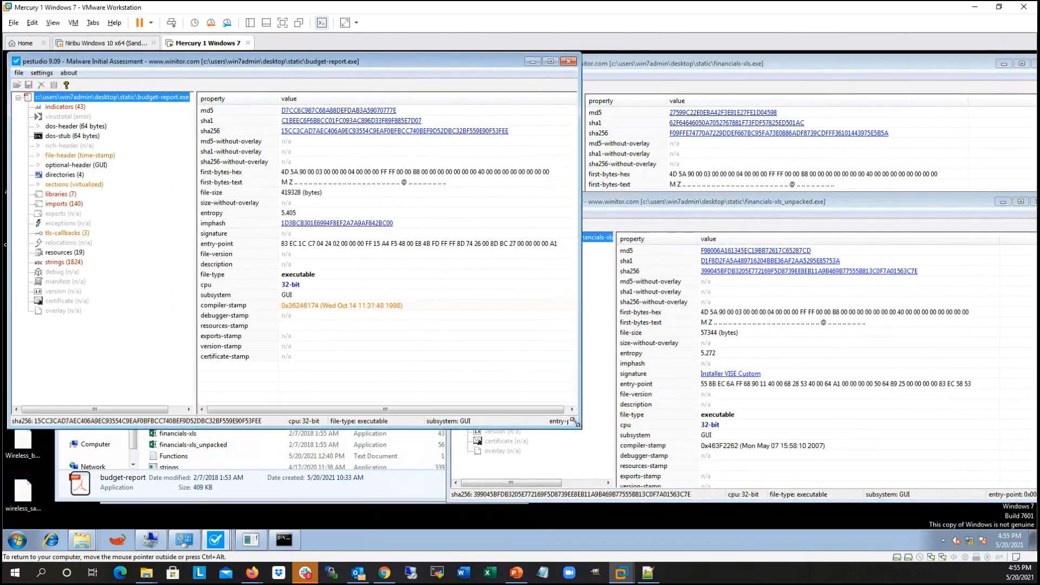
Step: View budget-report.exe's dos-header, dos-stub and file-header details in turn
click(74, 129)
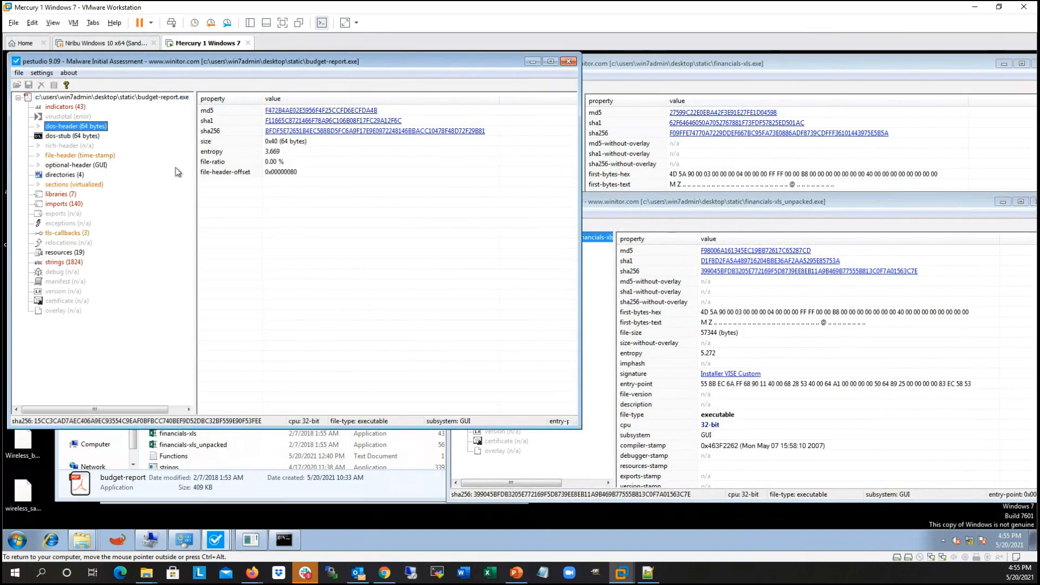
click(71, 136)
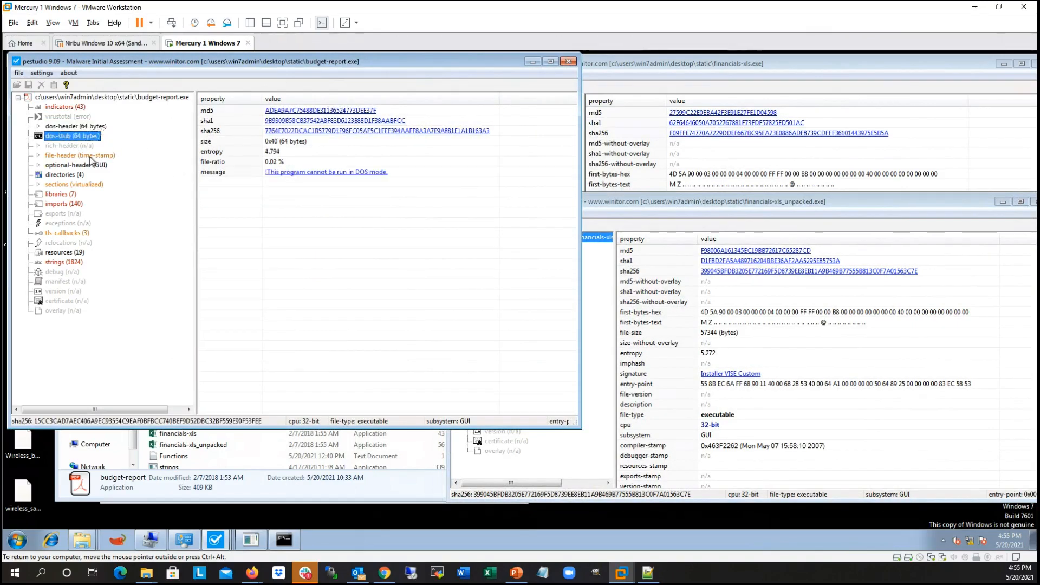
click(59, 156)
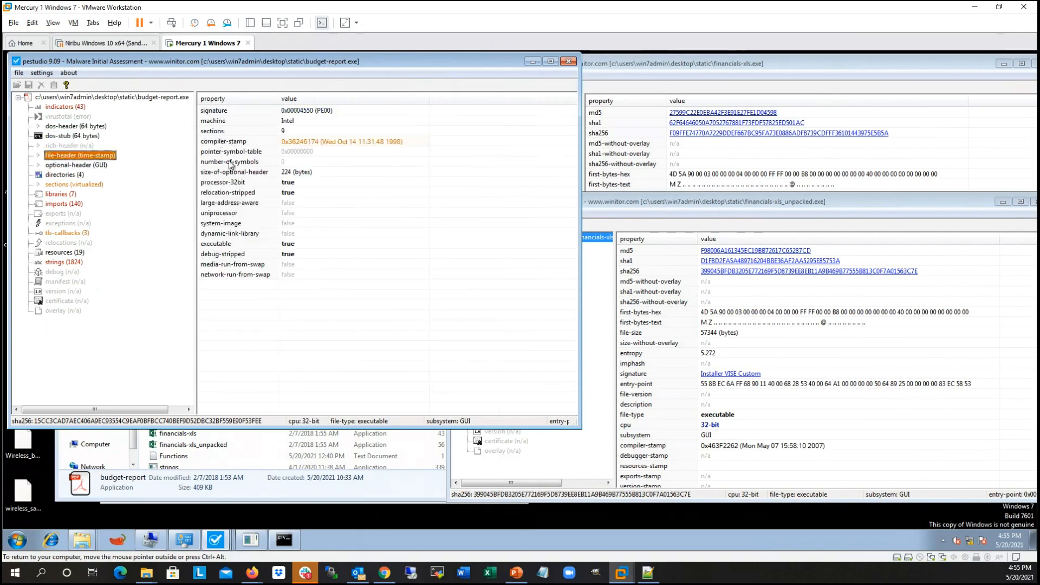
Step: Highlight and examine the compiler-stamp entry in budget-report.exe's file header
click(251, 141)
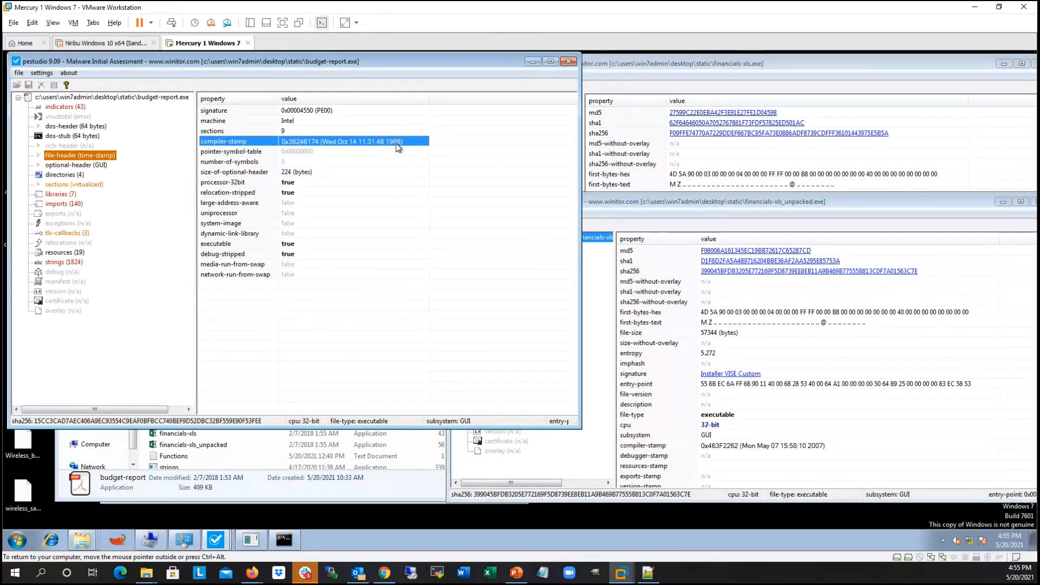
click(388, 151)
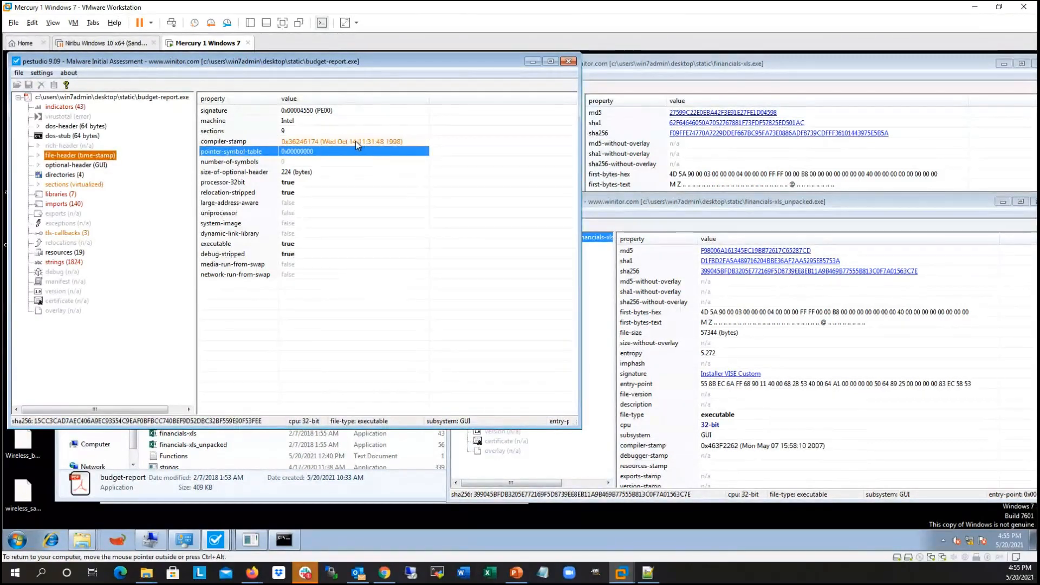
click(267, 140)
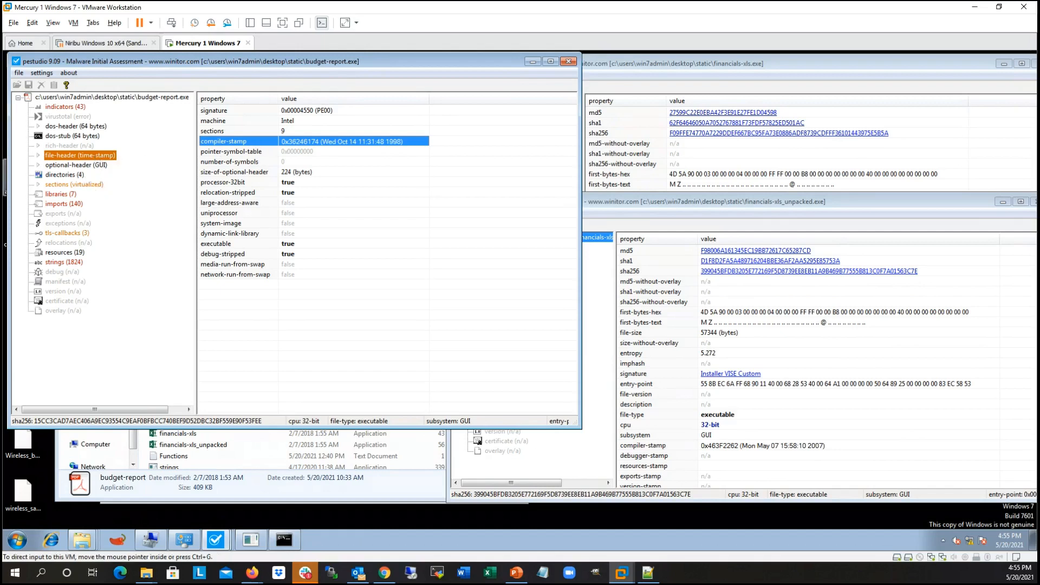
click(252, 572)
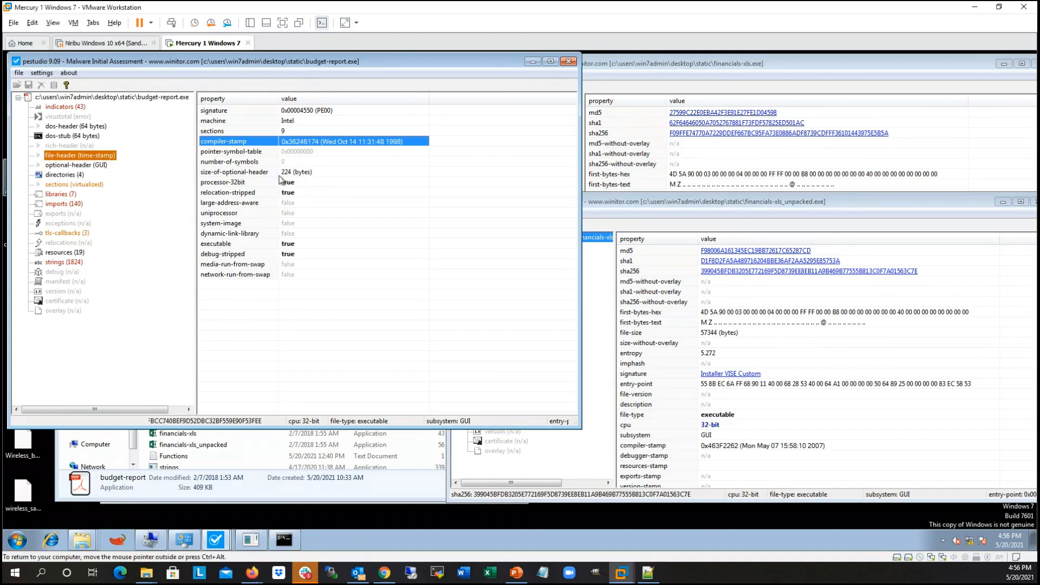
click(349, 152)
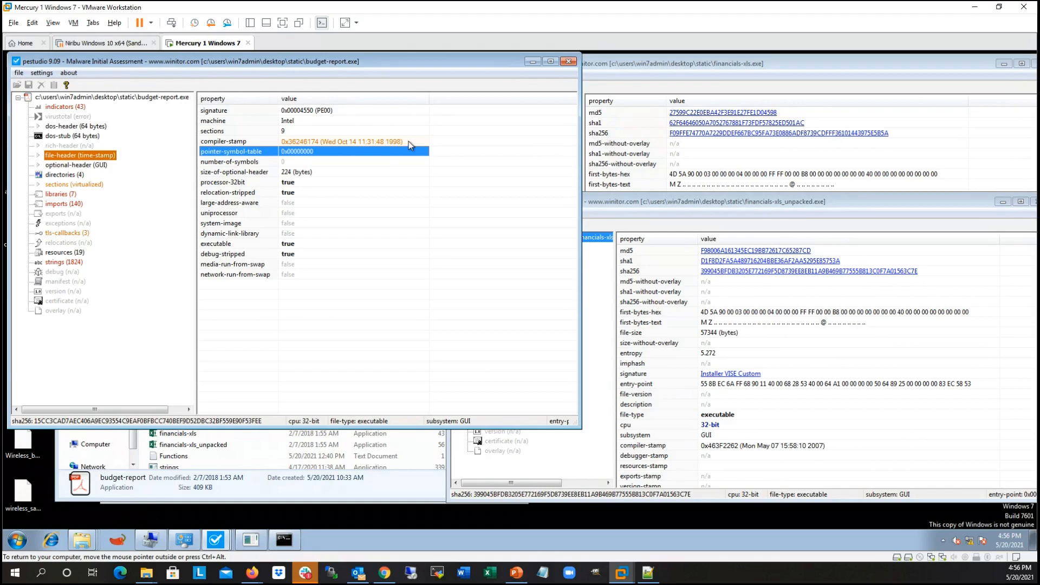
click(409, 141)
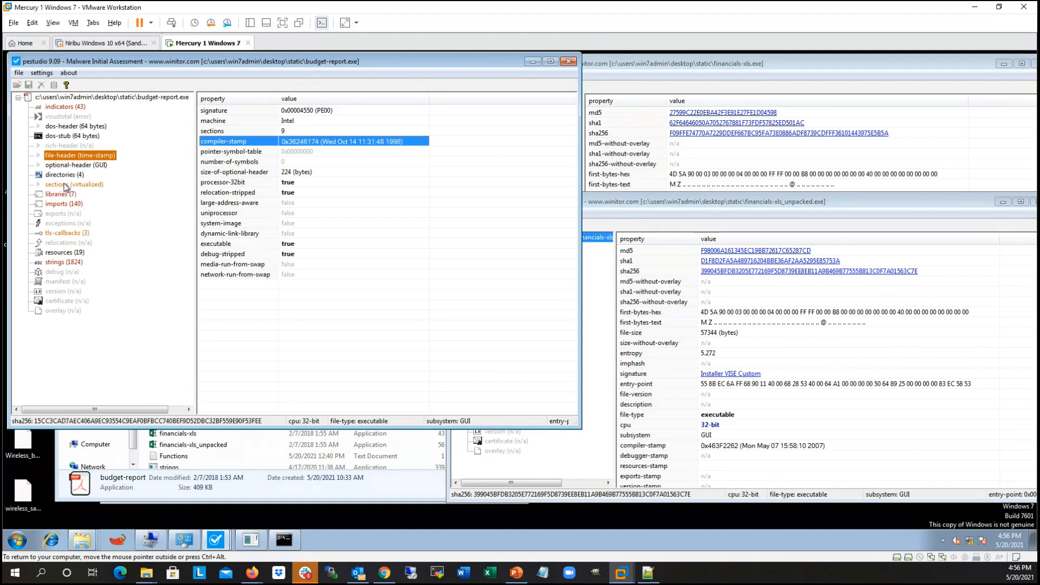
Step: Show budget-report.exe's sections and widen the window to read the columns from .text to .tls
click(56, 185)
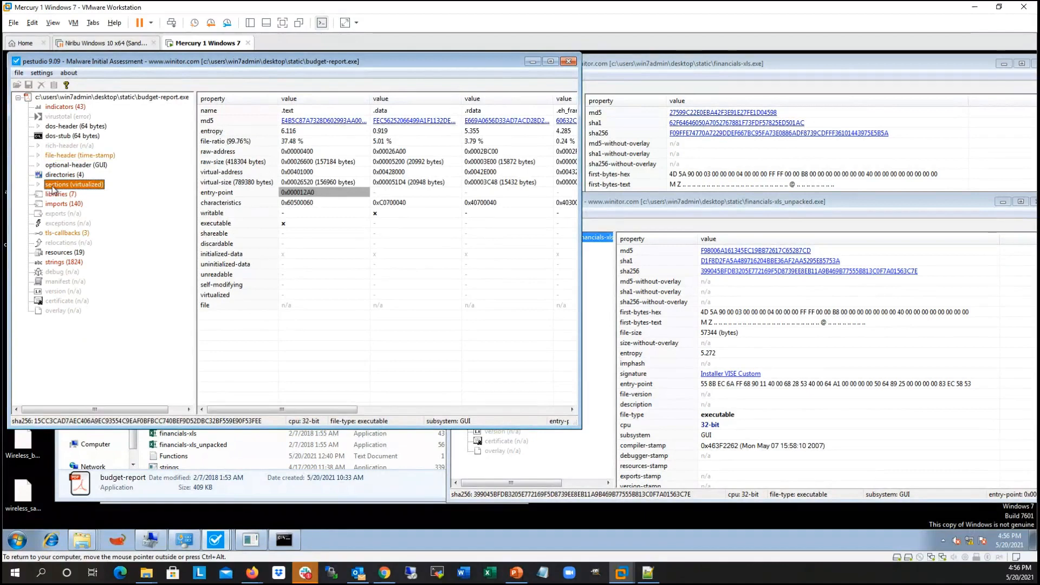
drag(581, 101, 1014, 116)
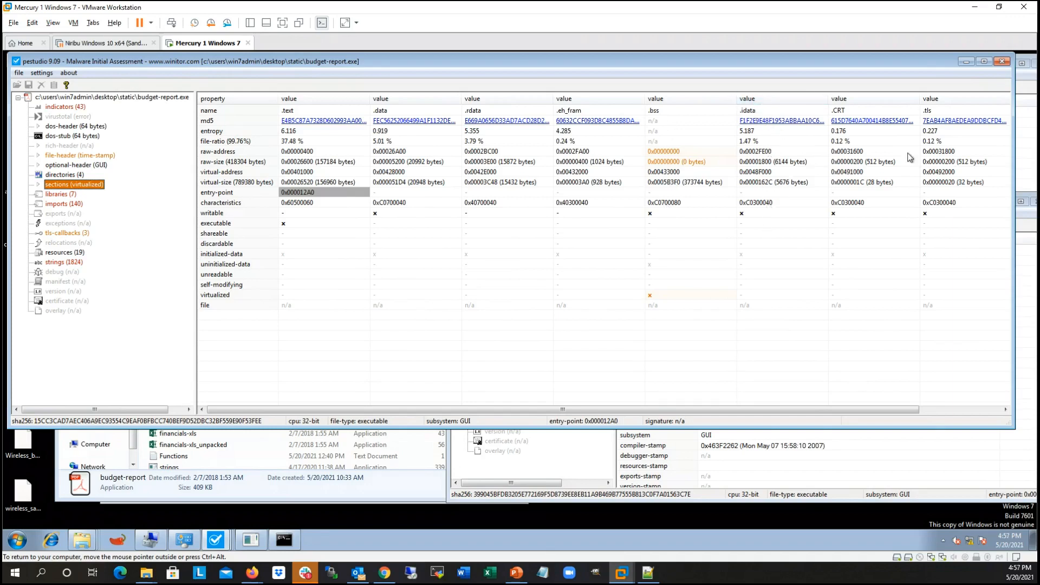
Step: Examine the .rsrc column at the far end of budget-report.exe's sections table, returning to the .text column
drag(745, 410, 845, 409)
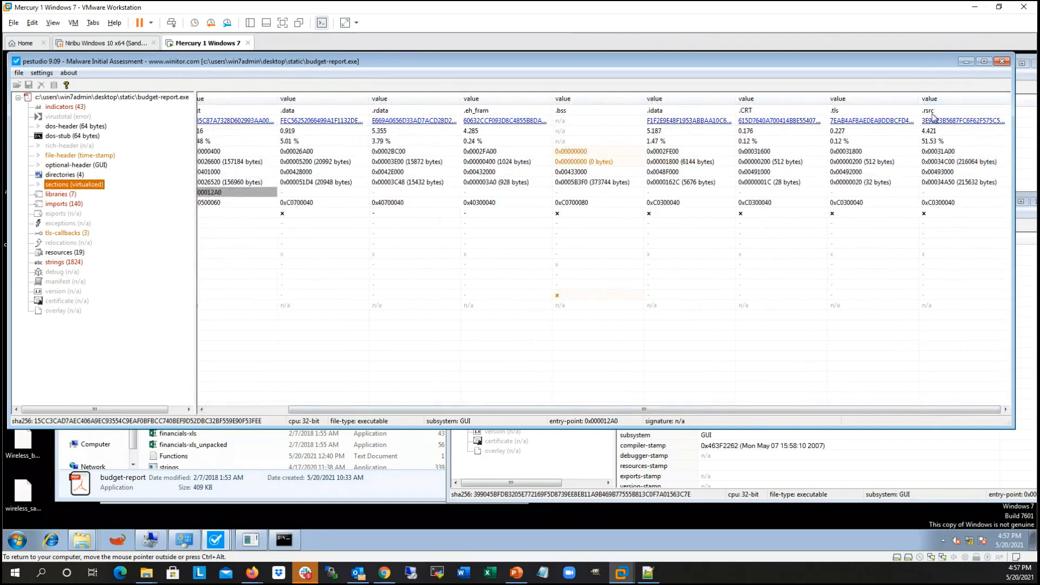
drag(849, 411, 767, 412)
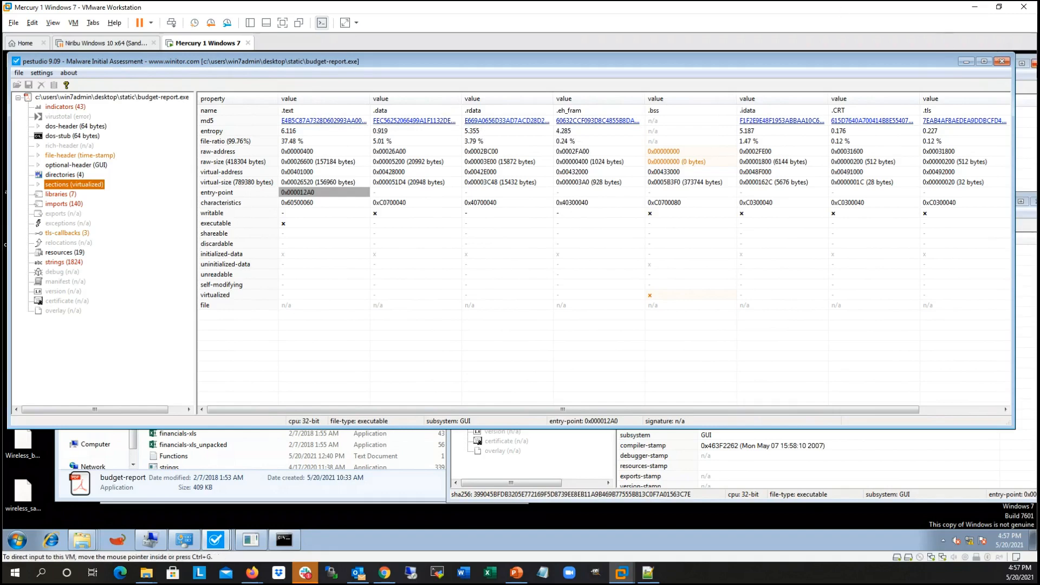
Step: Bring the financials-xls.exe analysis to the front, show its sections, and shift its window so it is fully visible
click(1030, 81)
drag(942, 67, 927, 68)
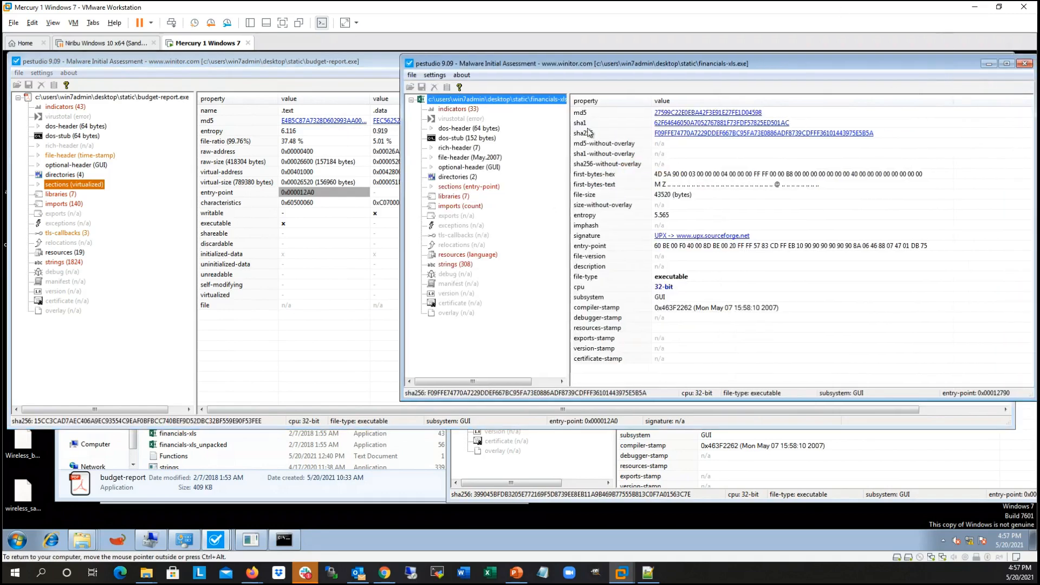
click(466, 186)
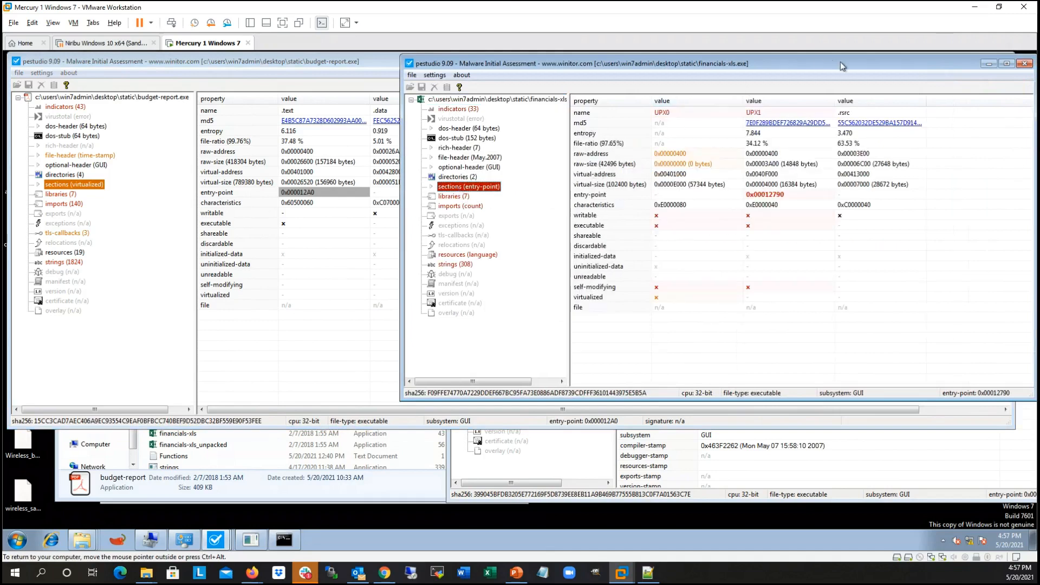
drag(848, 61, 826, 60)
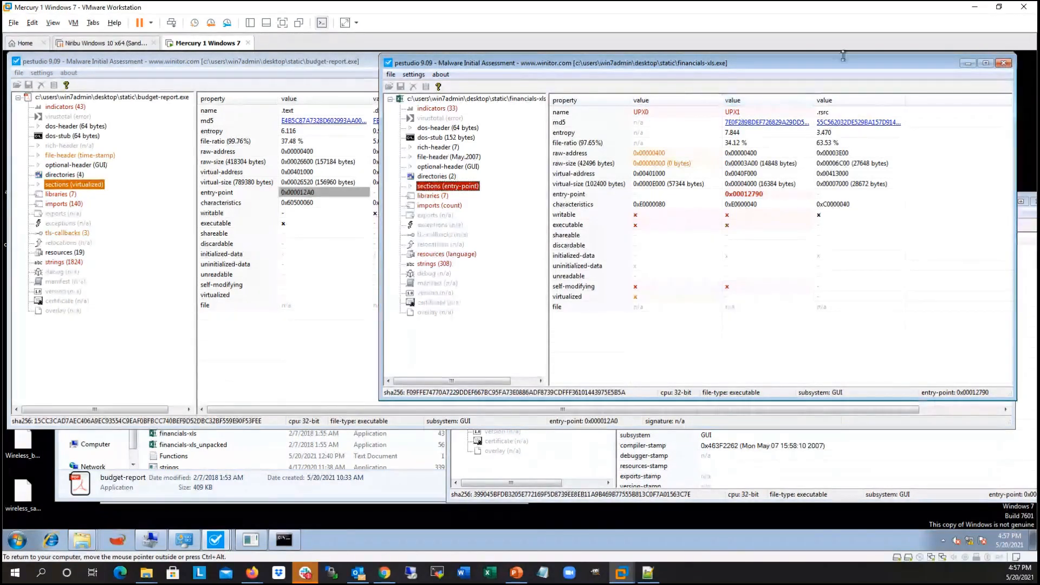
Step: Bring the financials-xls_unpacked.exe analysis to the front, show its sections, and position its window below the financials-xls.exe section names
click(1027, 228)
drag(910, 201, 886, 175)
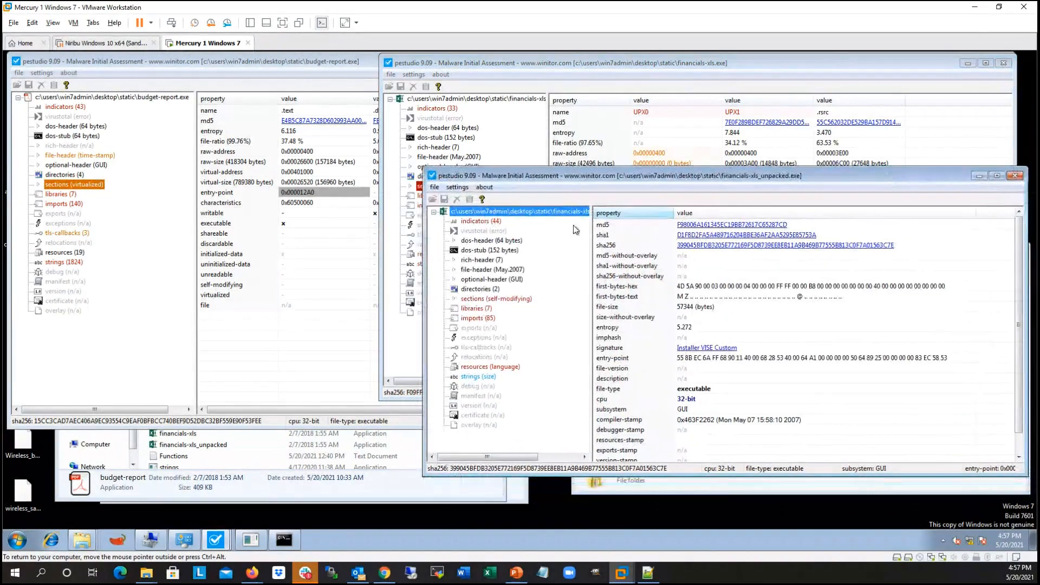
click(483, 301)
drag(876, 175, 851, 174)
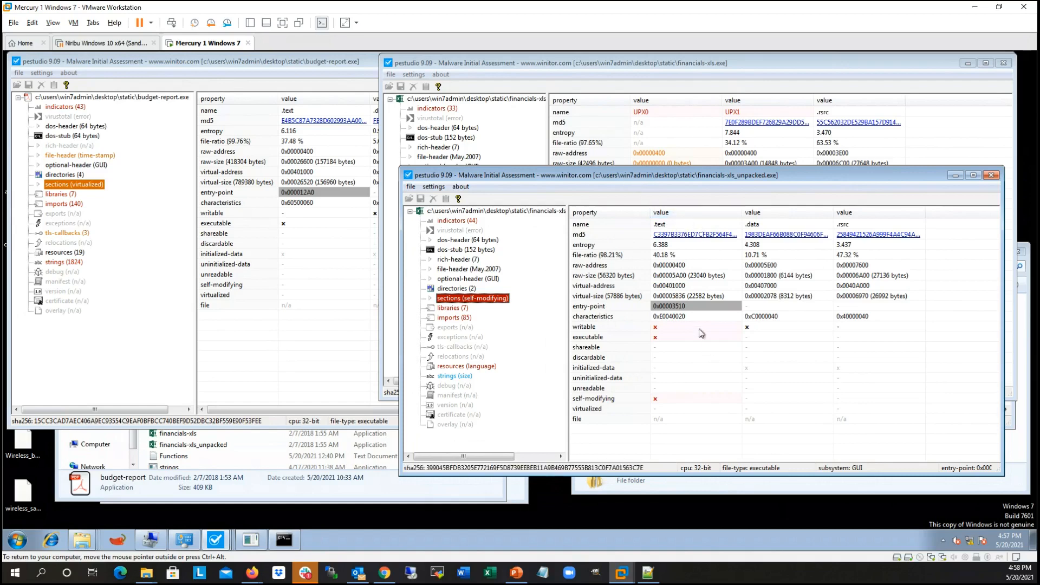
drag(595, 176, 612, 193)
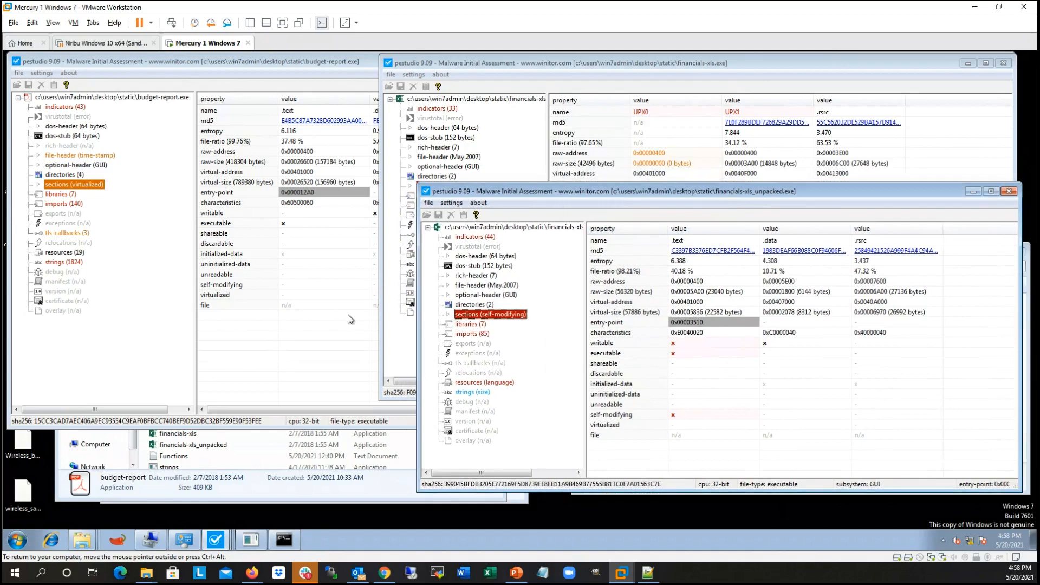
Step: Return to budget-report.exe's sections, and switch to the PowerPoint slide show to display slide 29 on section permissions
click(310, 379)
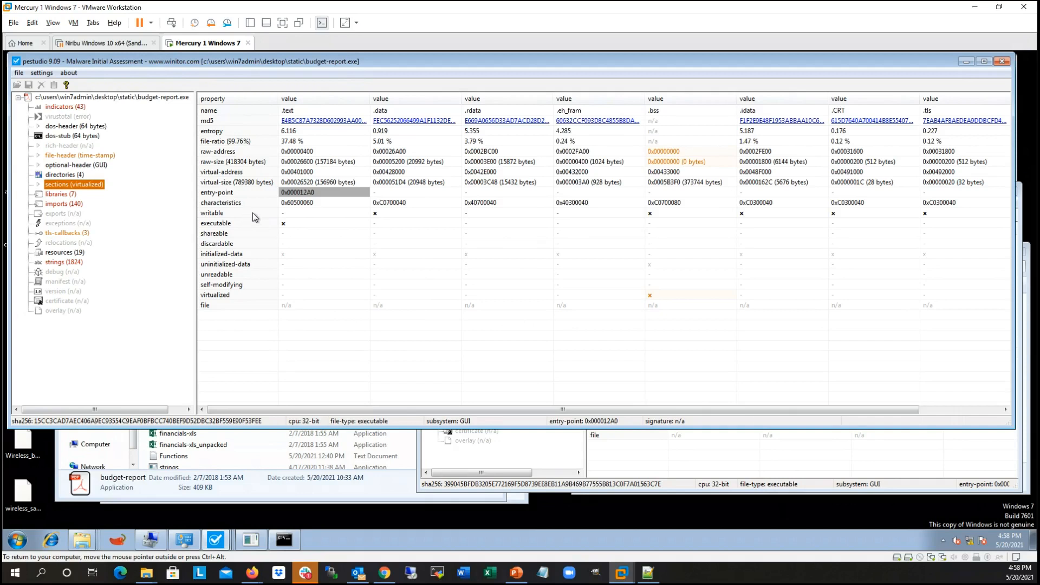
click(516, 572)
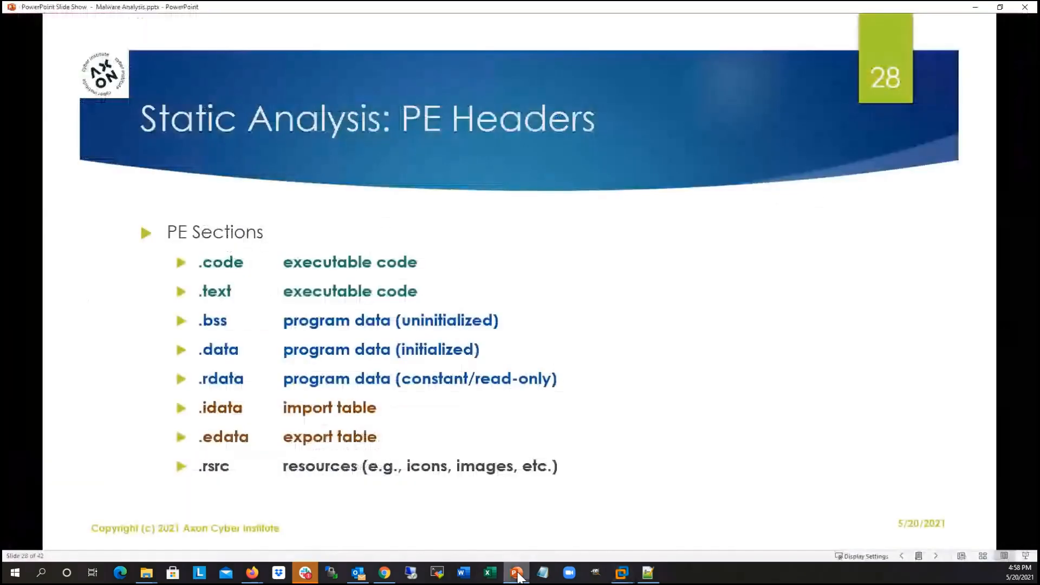
click(334, 365)
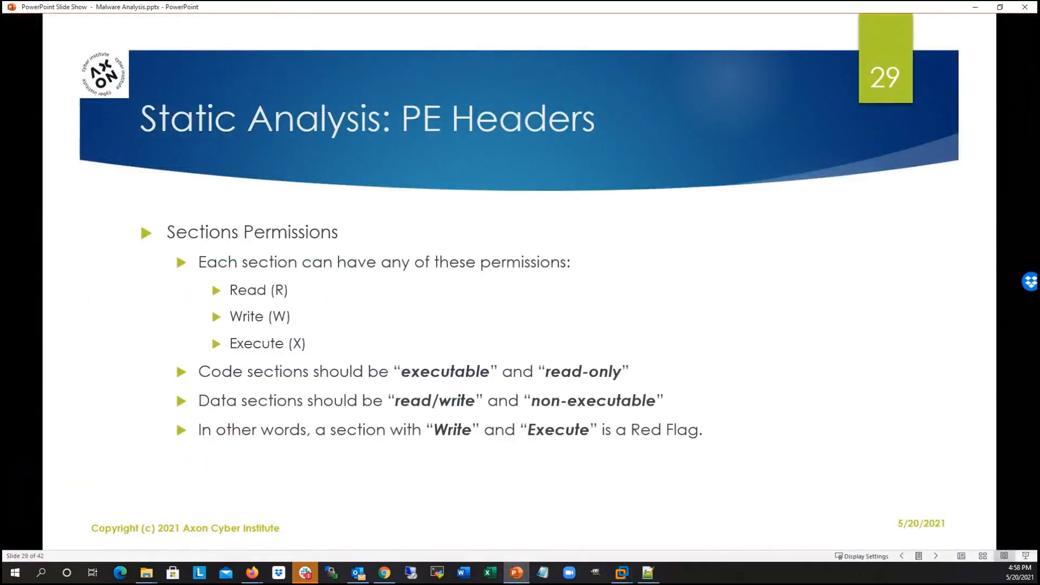
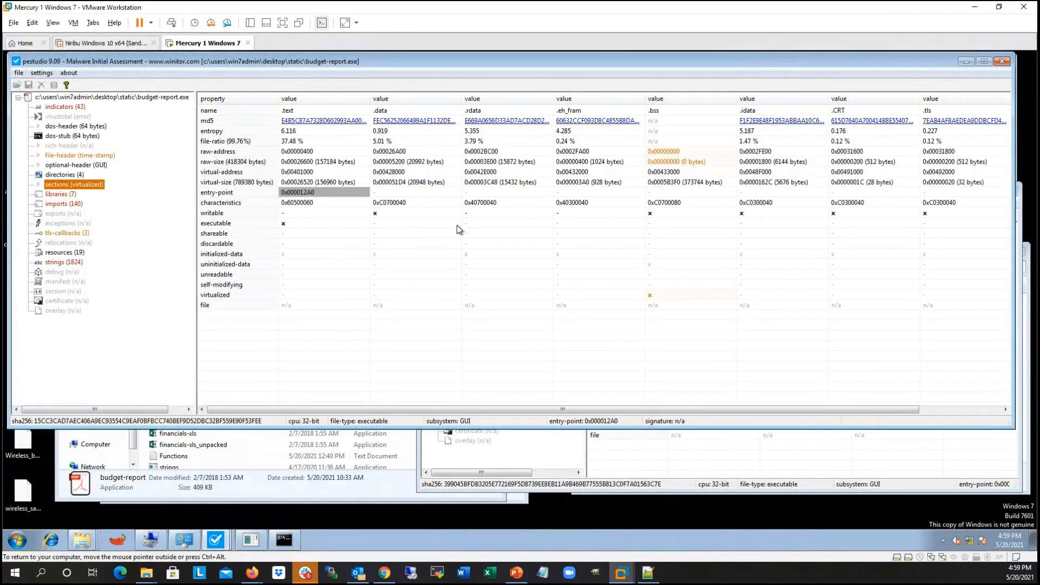
Step: Compare the writable and executable permissions of the .text and .data sections in budget-report.exe
click(384, 217)
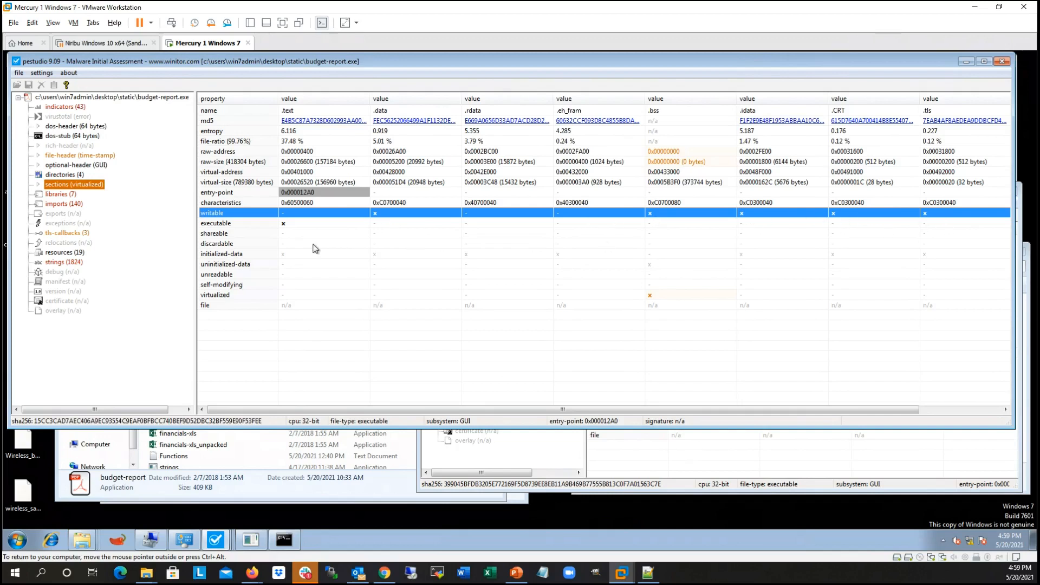
click(287, 225)
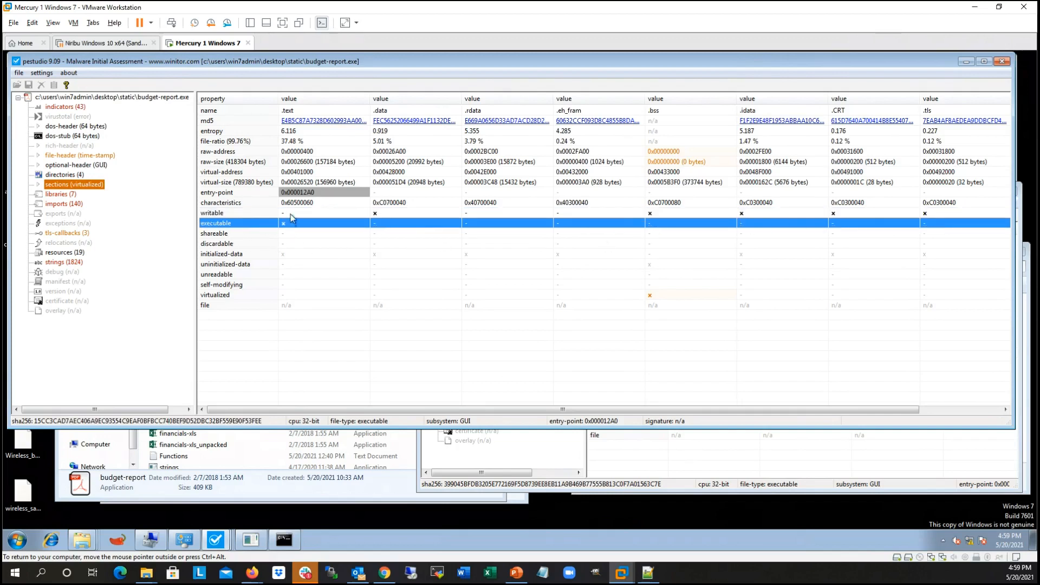
click(292, 212)
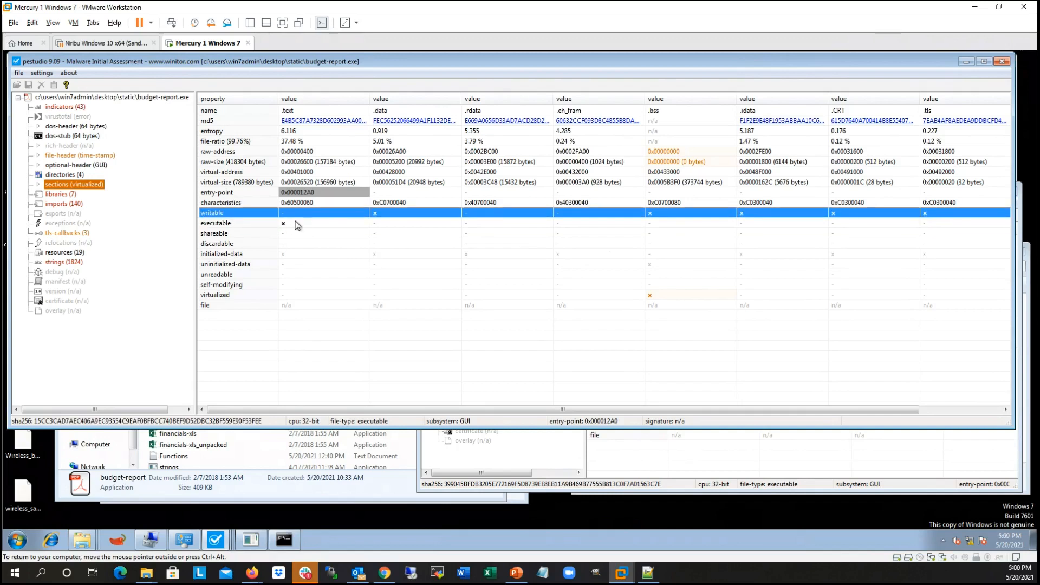
click(300, 227)
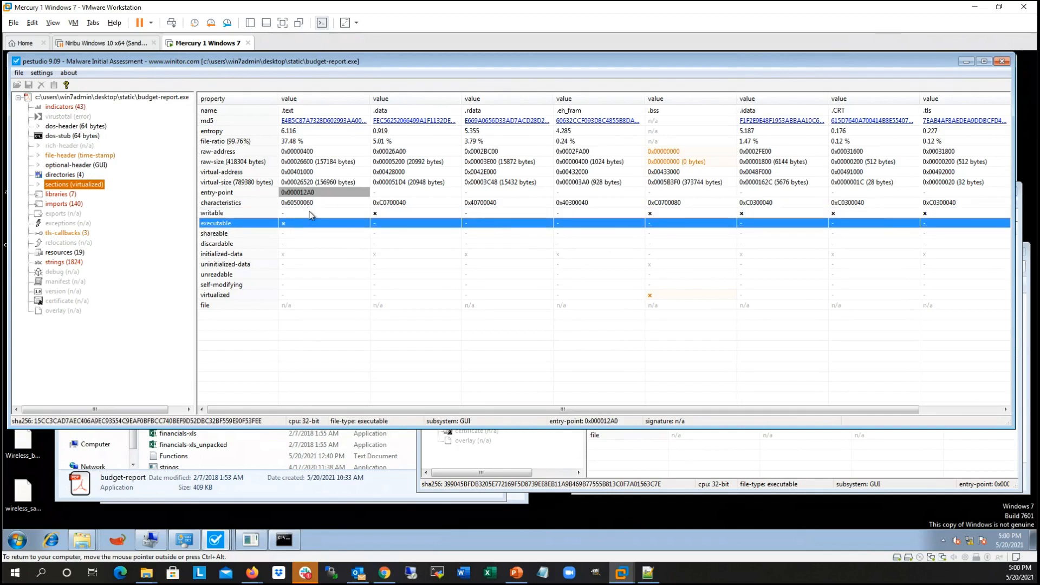
click(311, 213)
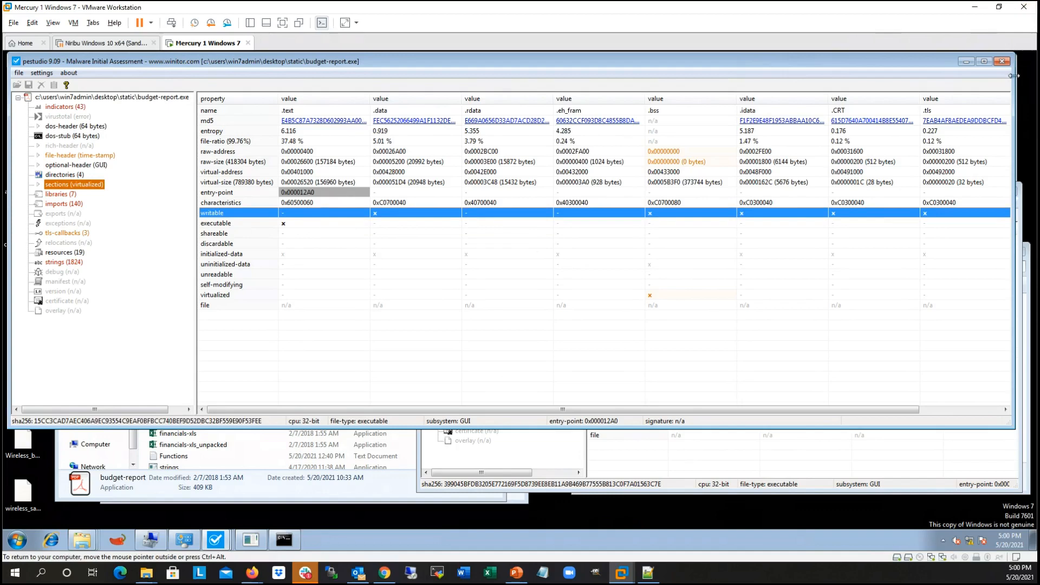
Step: Narrow the budget-report.exe window, position the financials-xls.exe window over it, and examine the writable and executable flags of UPX0 and UPX1
drag(1011, 76, 686, 76)
click(820, 68)
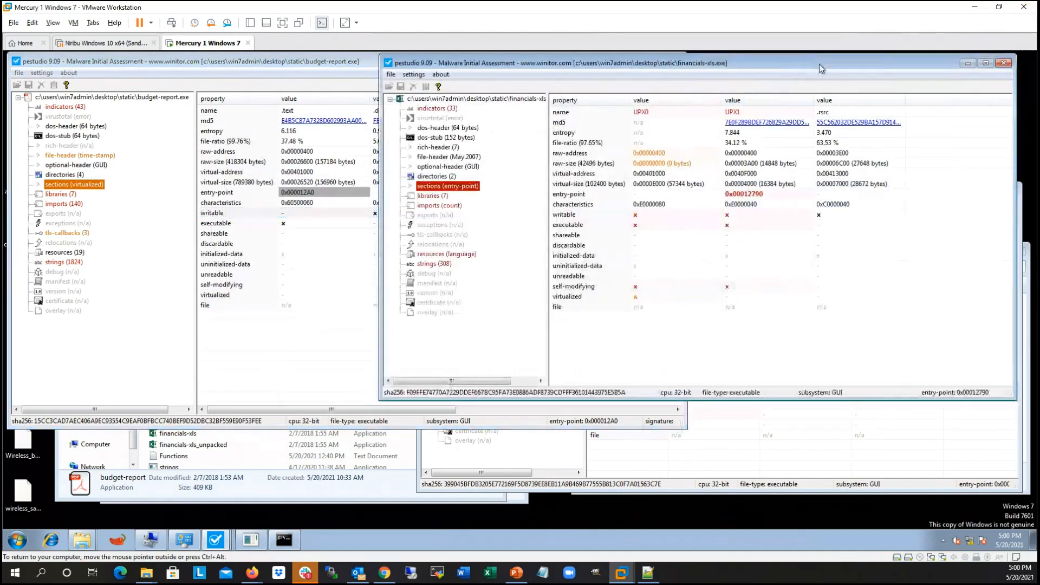
drag(820, 68, 731, 71)
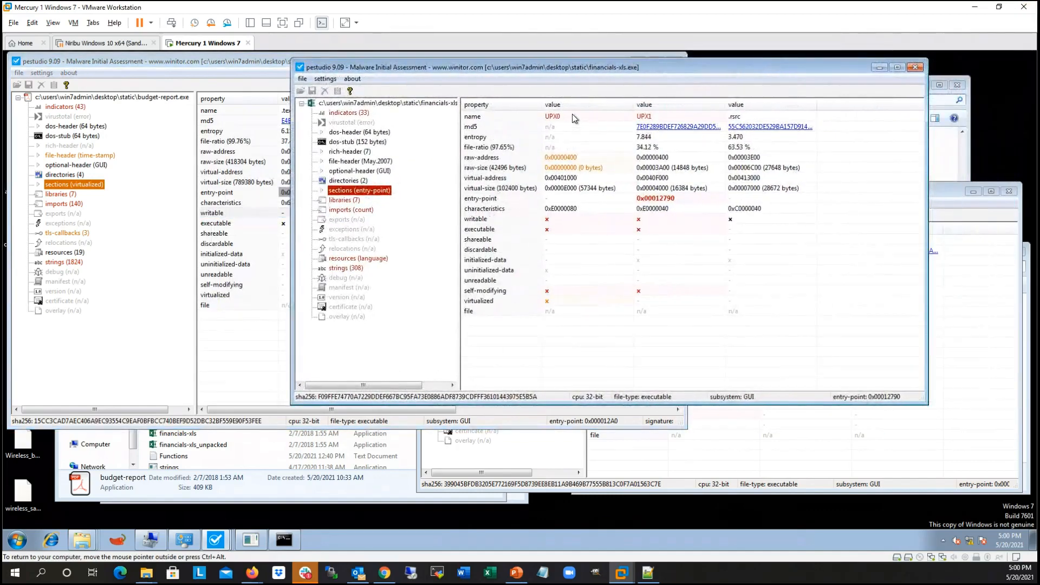
click(606, 221)
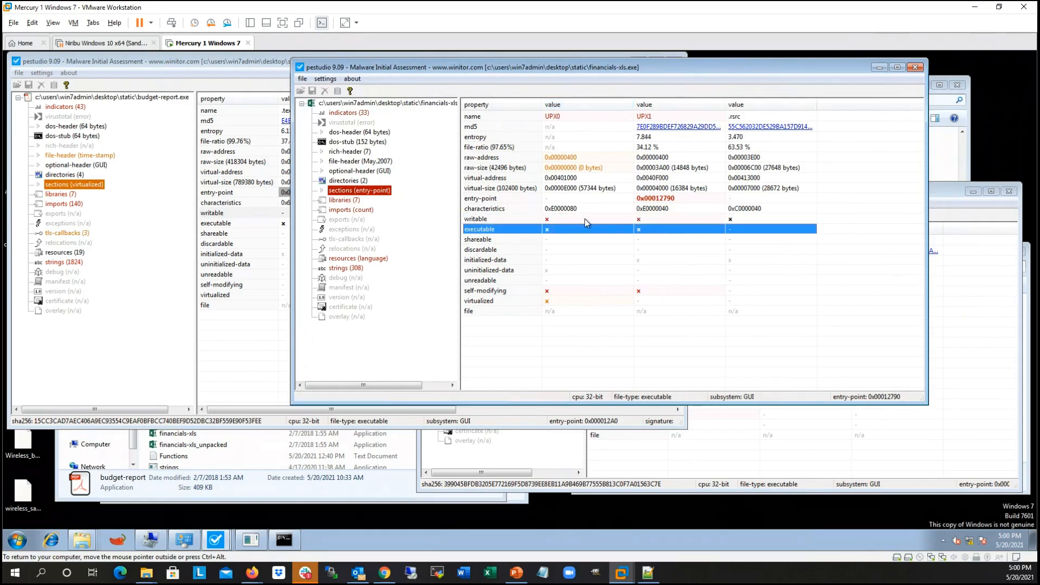
click(658, 232)
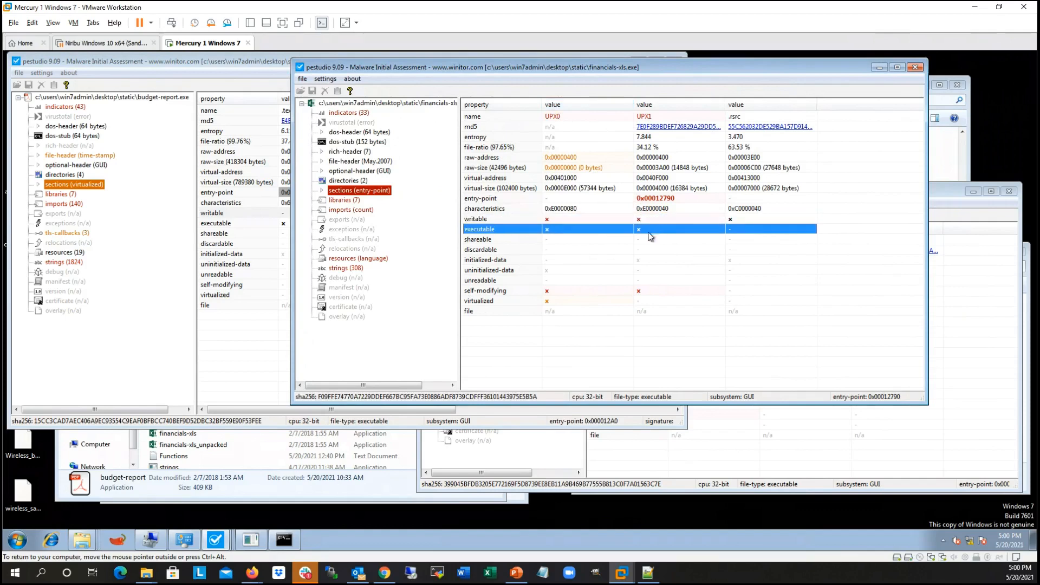
Step: Move the financials-xls_unpacked.exe window lower, and return to financials-xls.exe to examine its entry-point, virtual-size and characteristics rows
click(949, 196)
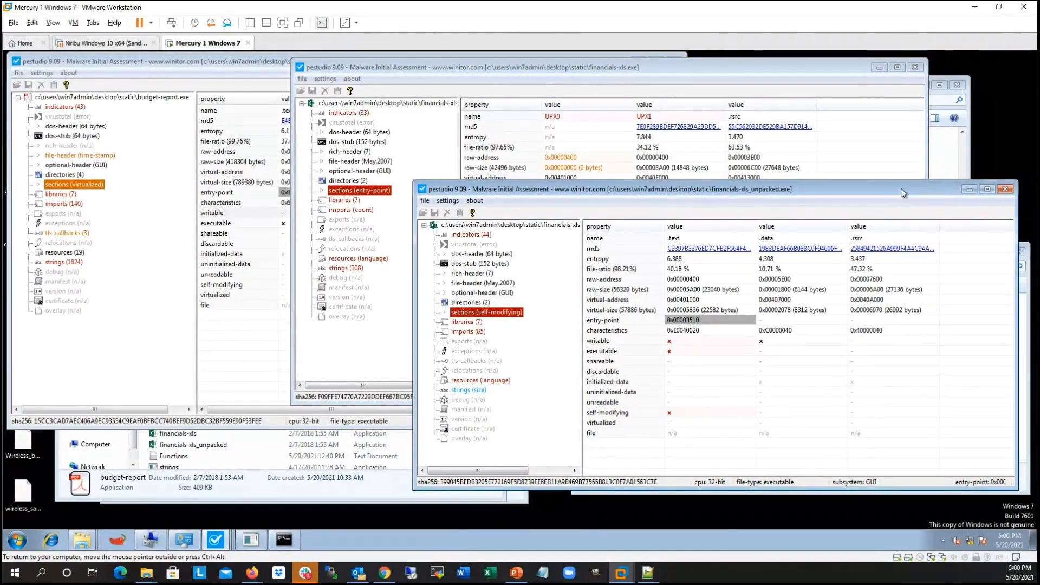
drag(780, 189, 811, 225)
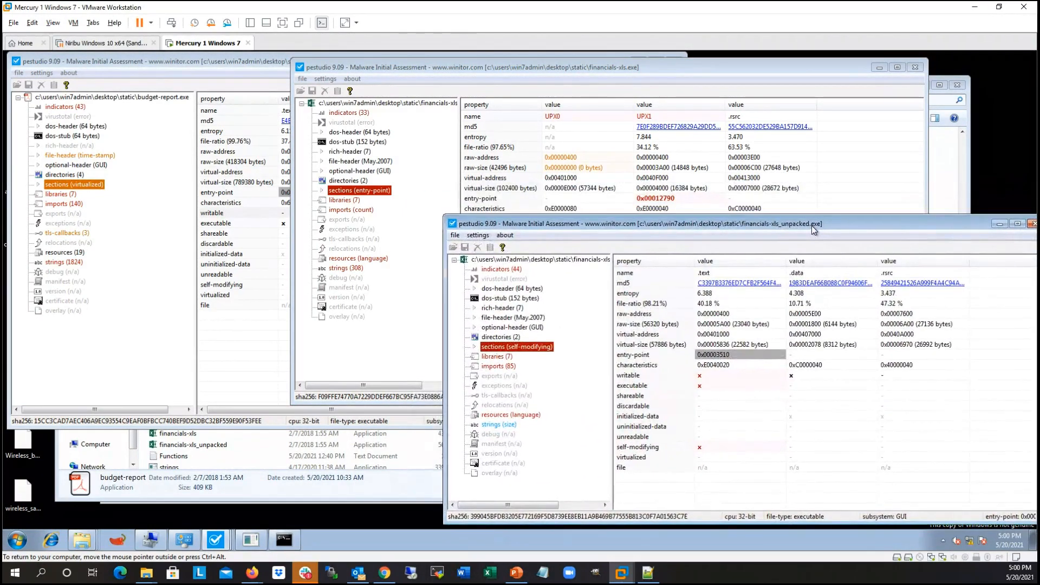
click(502, 199)
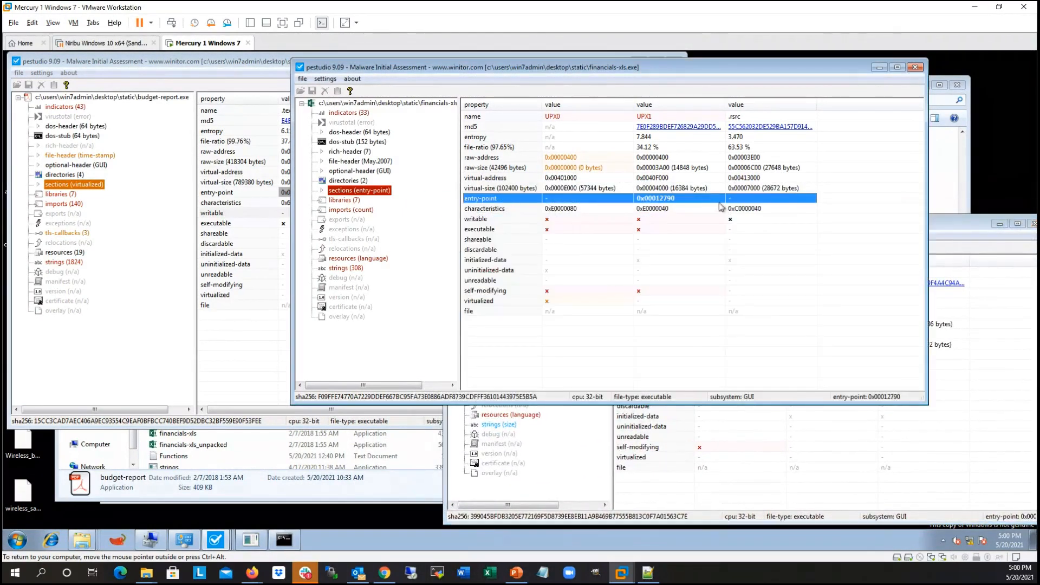
click(534, 187)
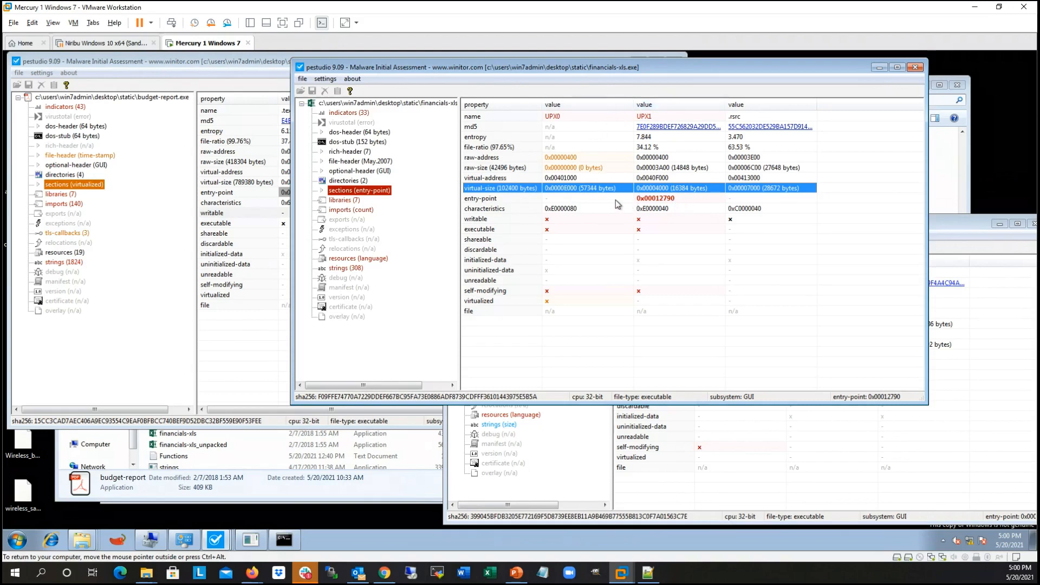
click(523, 211)
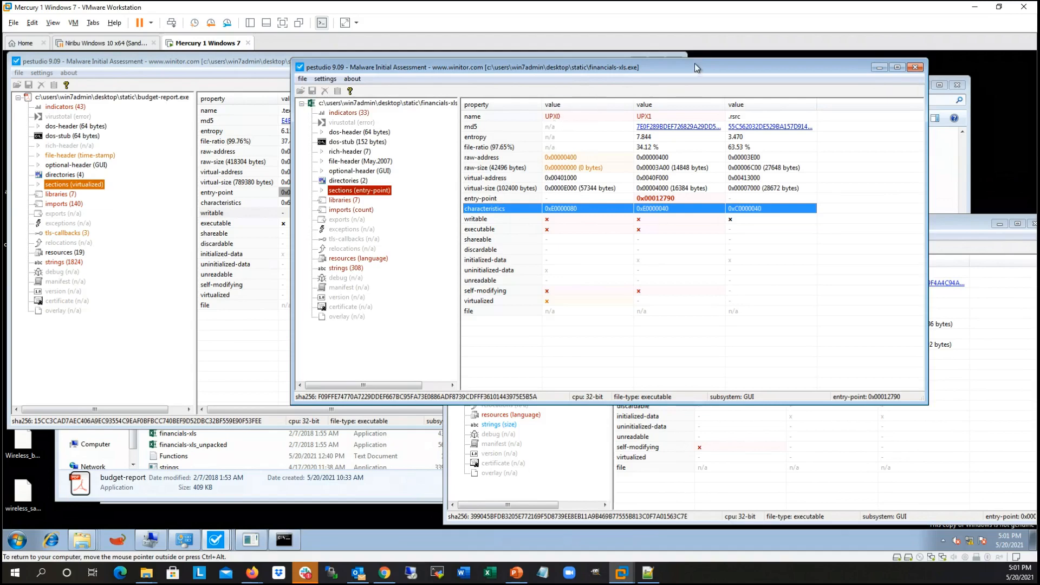
Step: Rearrange the financials-xls.exe and budget-report.exe windows side by side, with budget-report.exe in front
drag(694, 62, 597, 61)
drag(365, 76, 575, 80)
click(151, 64)
drag(206, 64, 261, 64)
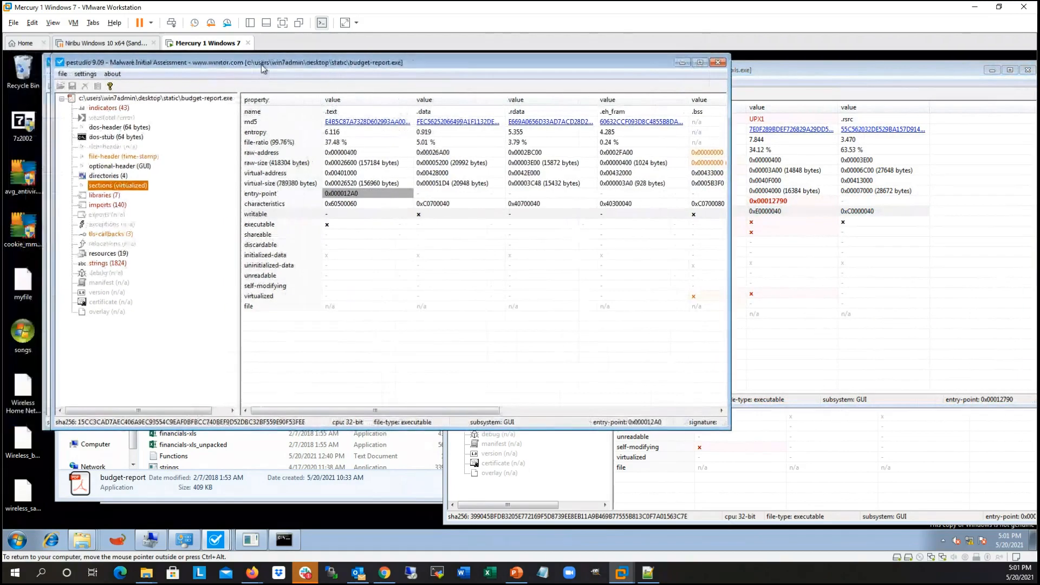
Step: Show the libraries used by budget-report.exe and examine the list, including blacklisted entries and shell32.dll
click(112, 196)
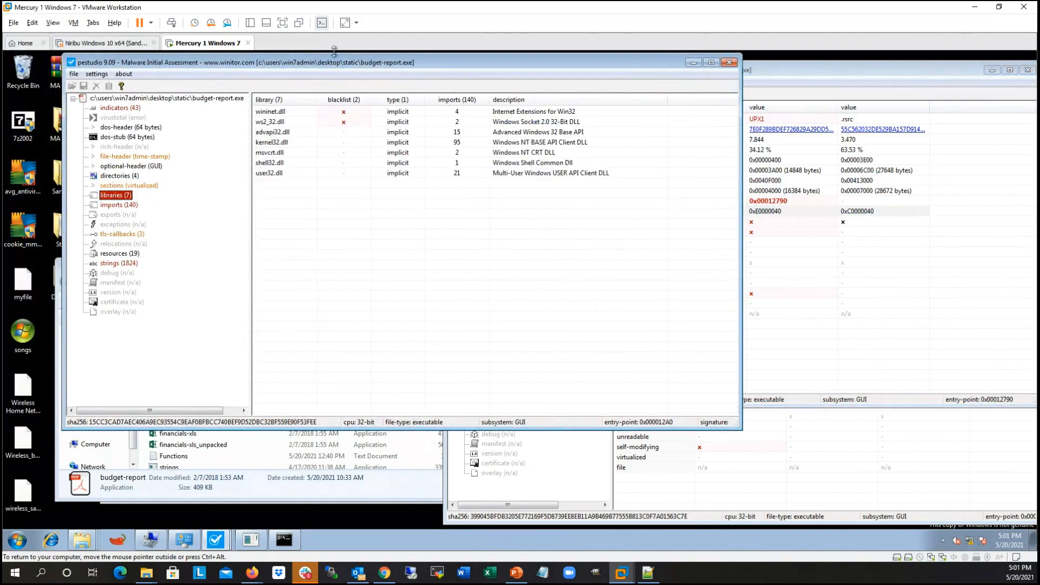
drag(453, 63, 439, 67)
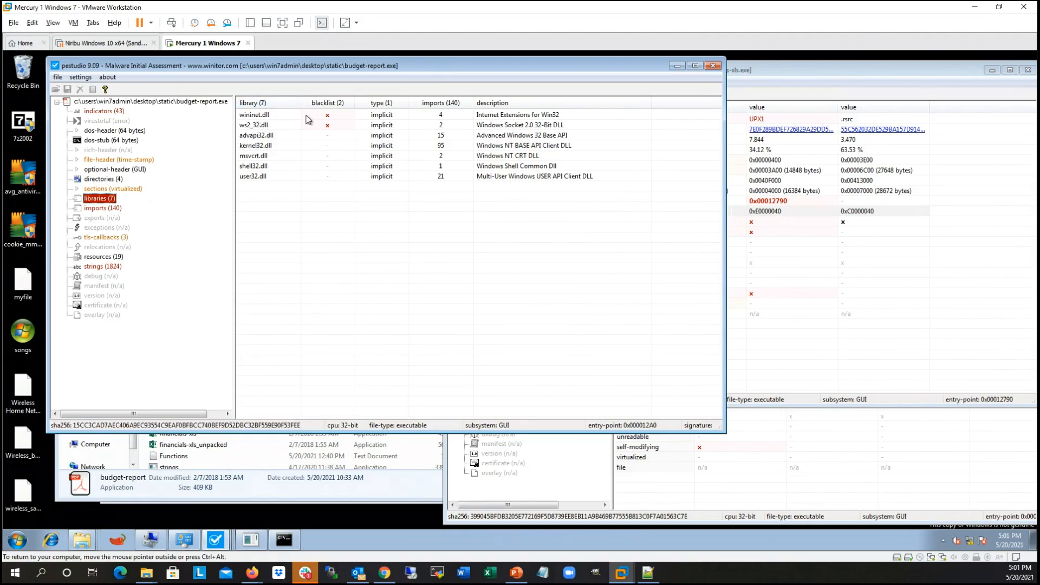
click(281, 166)
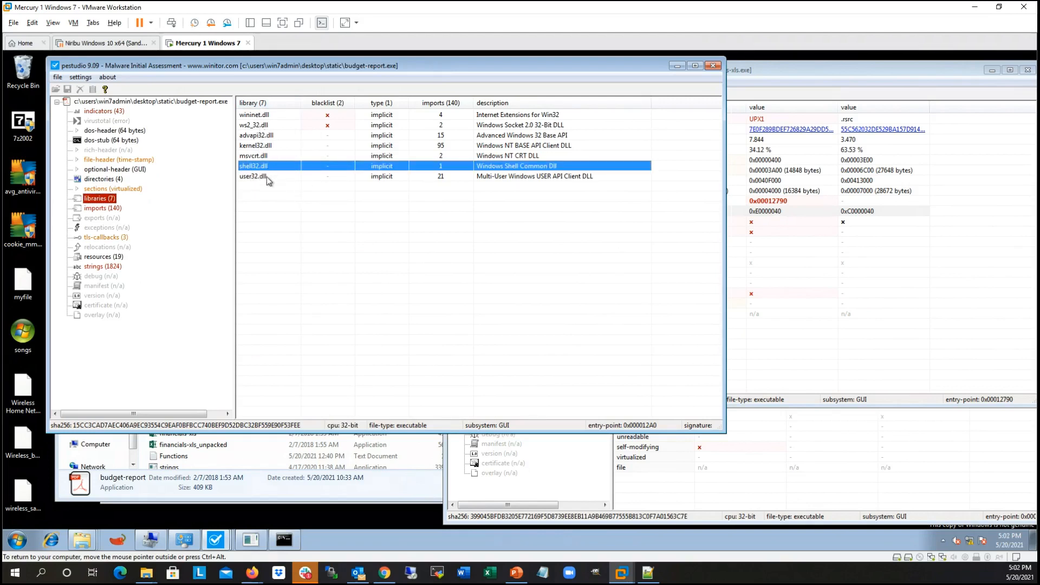
click(271, 205)
Step: Show the libraries of financials-xls.exe and financials-xls_unpacked.exe for comparison with budget-report.exe
click(849, 69)
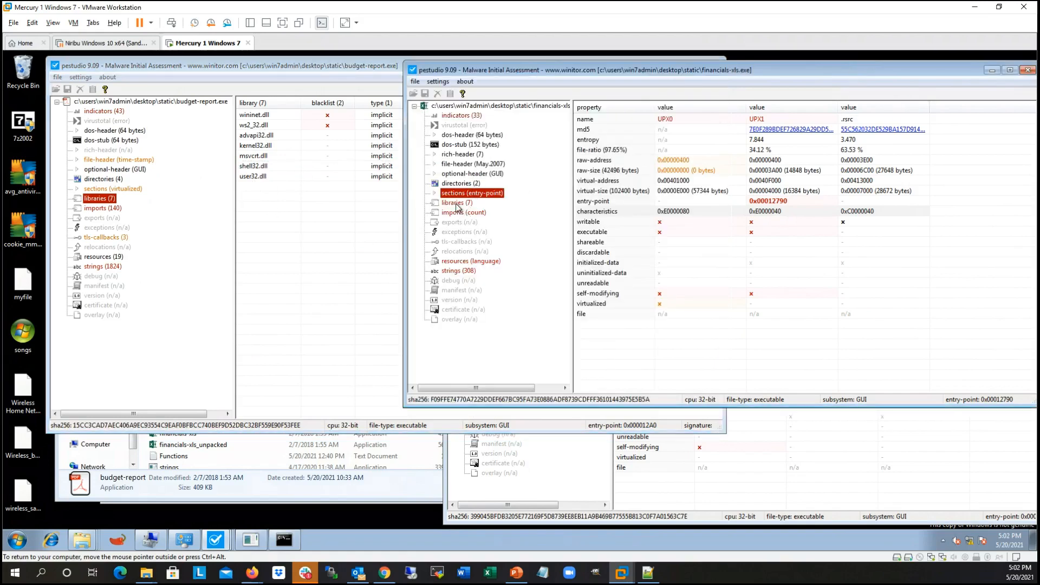
click(456, 204)
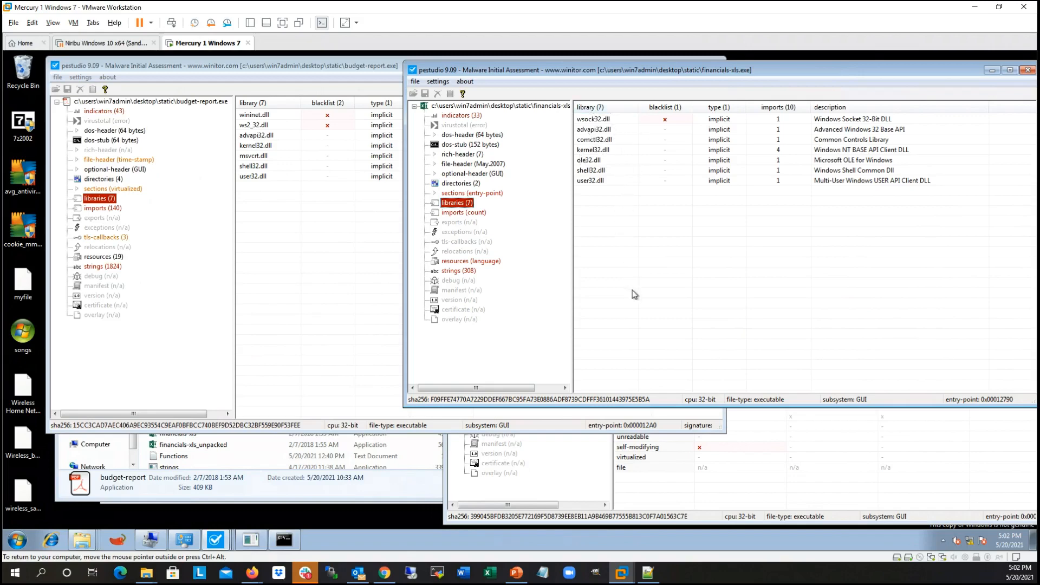
click(723, 514)
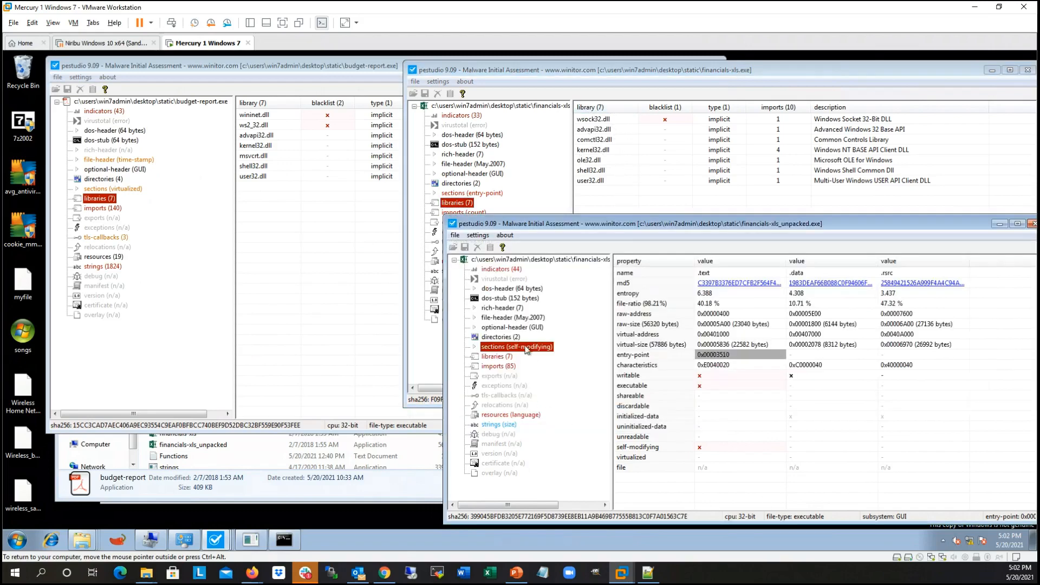
click(496, 357)
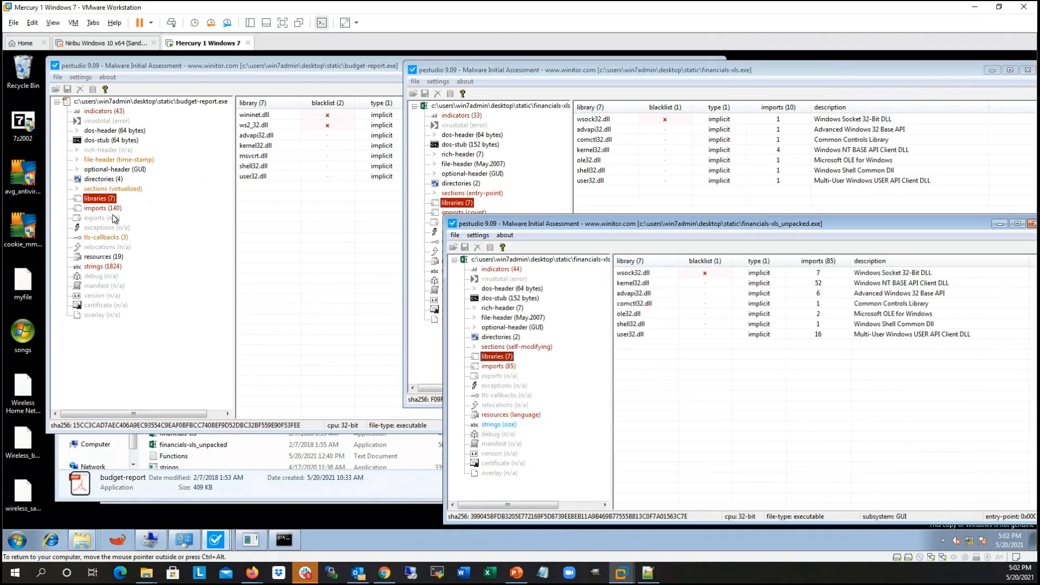
Step: Show the imports of budget-report.exe, widening the name column and narrowing the category tree to fit more of the table
click(100, 208)
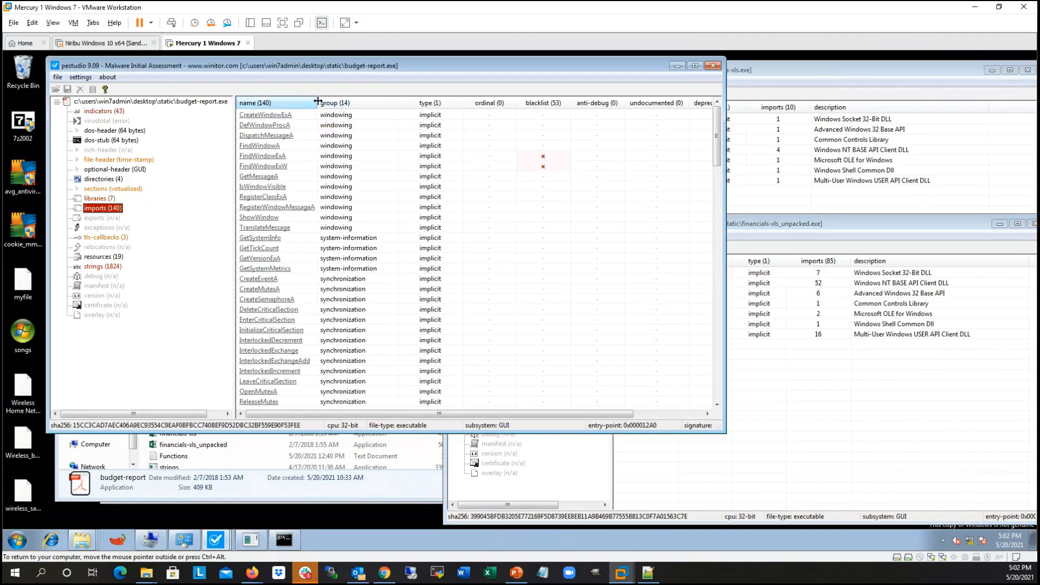
drag(318, 103, 355, 103)
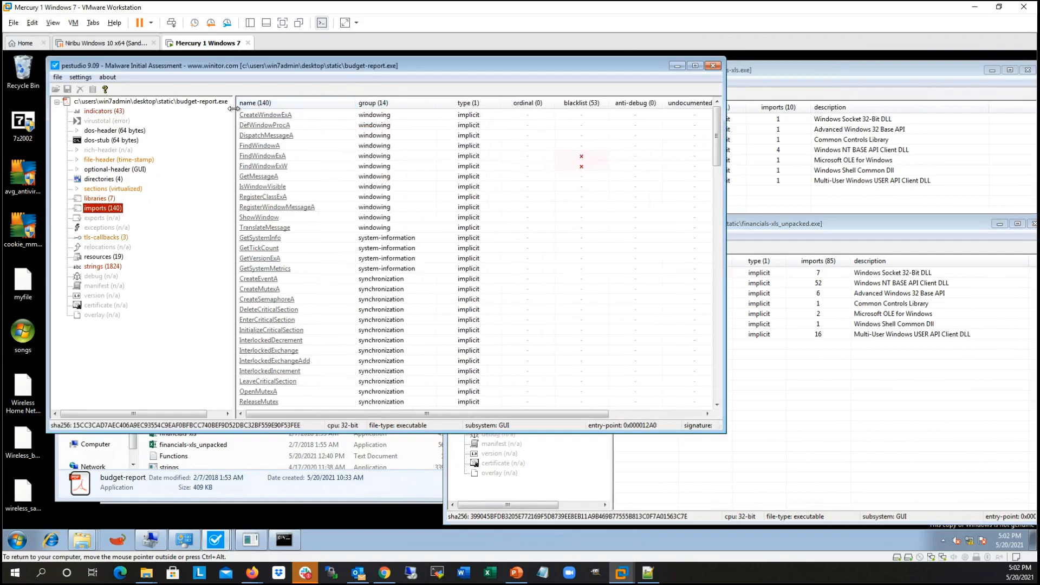
drag(235, 110, 200, 111)
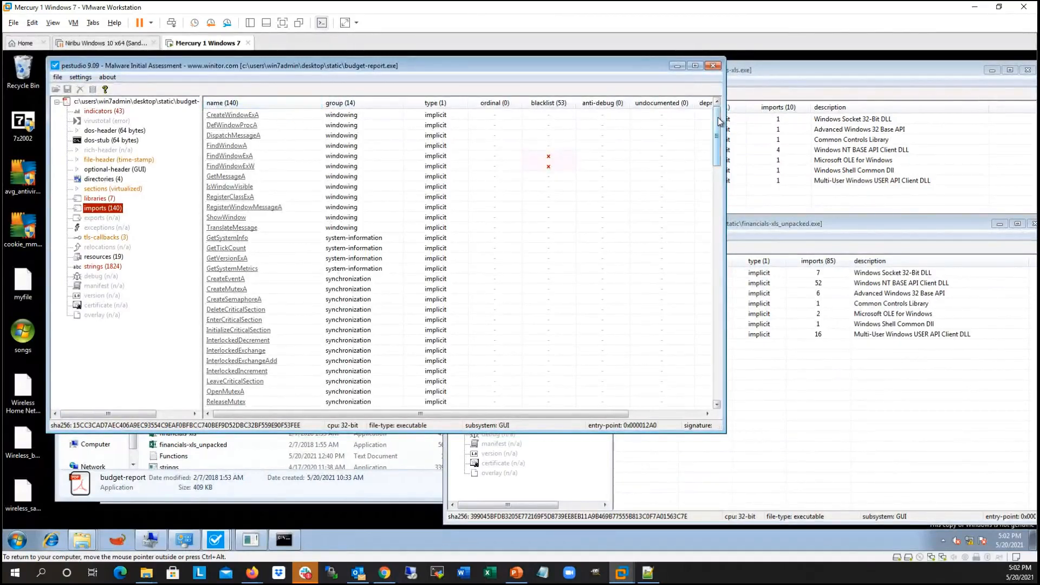
drag(719, 122, 731, 98)
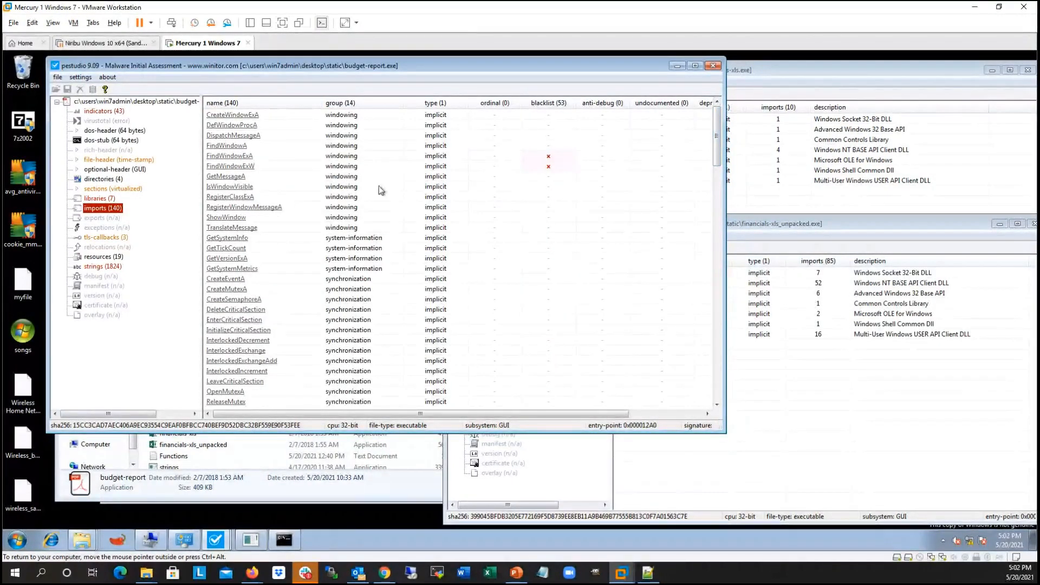
Step: Open the Functions text document from the Static folder in Notepad and move its window clear of the imported function names
right_click(85, 544)
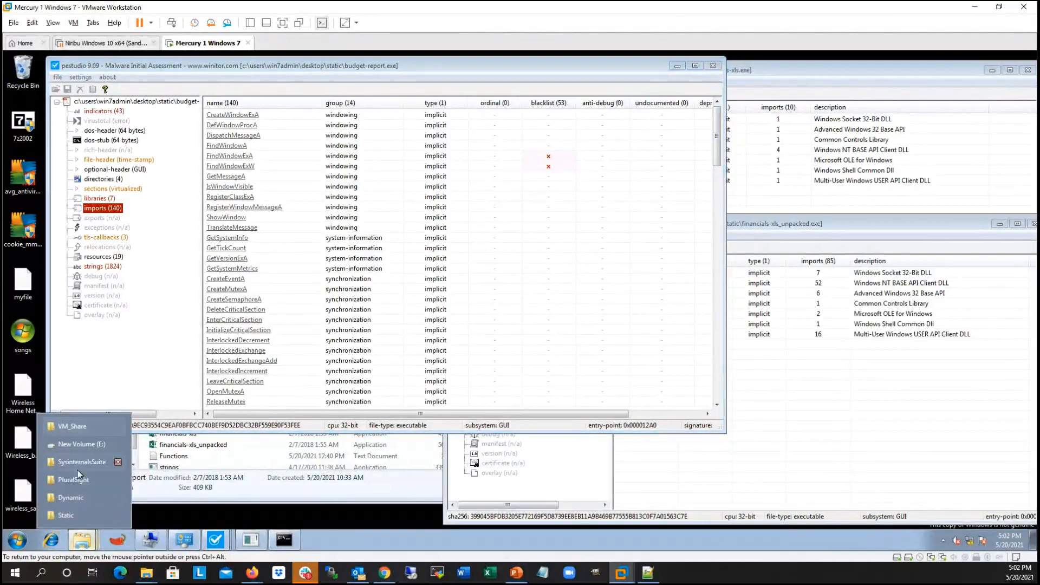
click(73, 513)
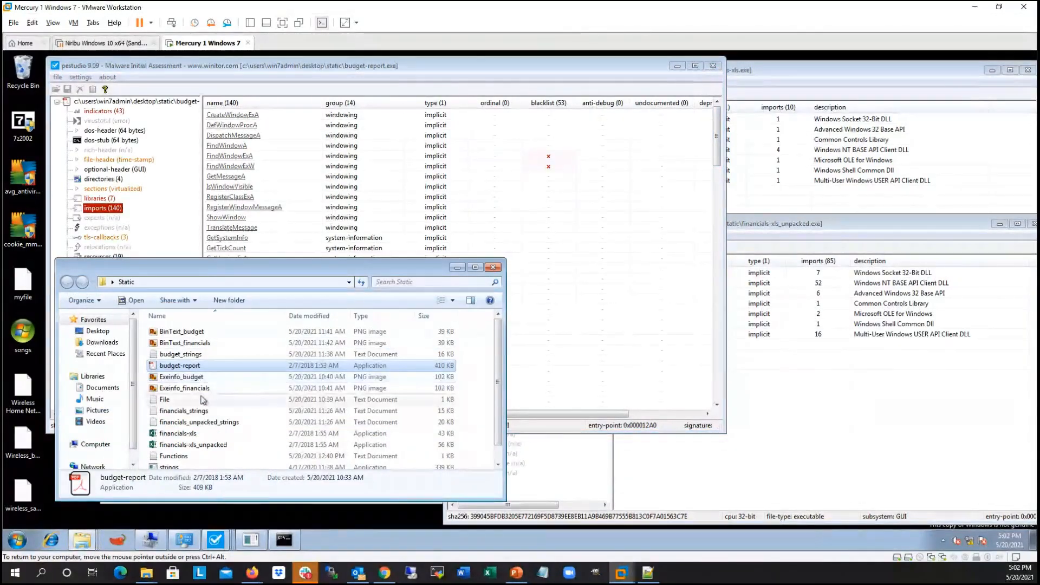
scroll(219, 411, down, 1)
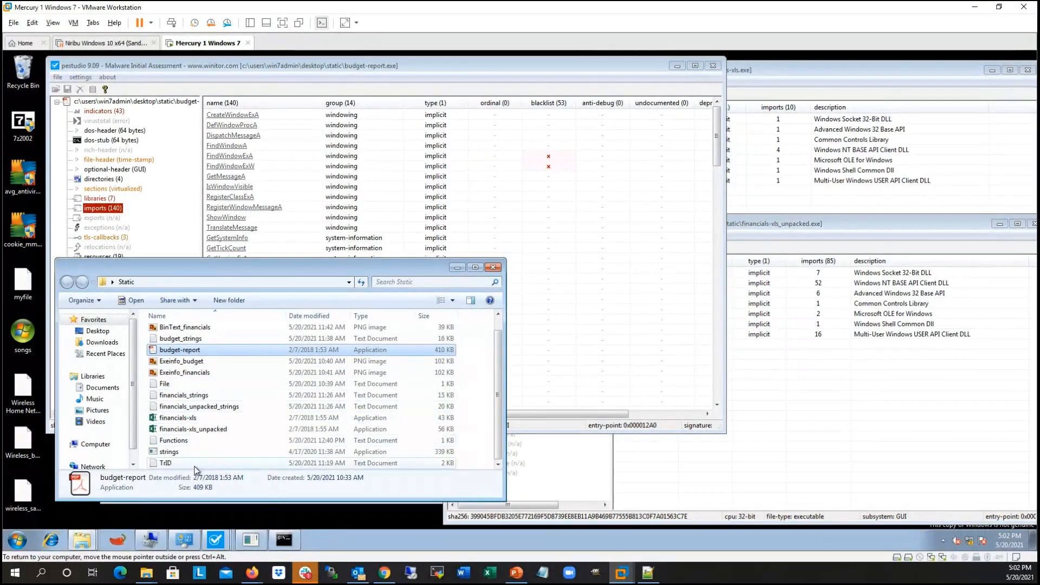
double_click(171, 441)
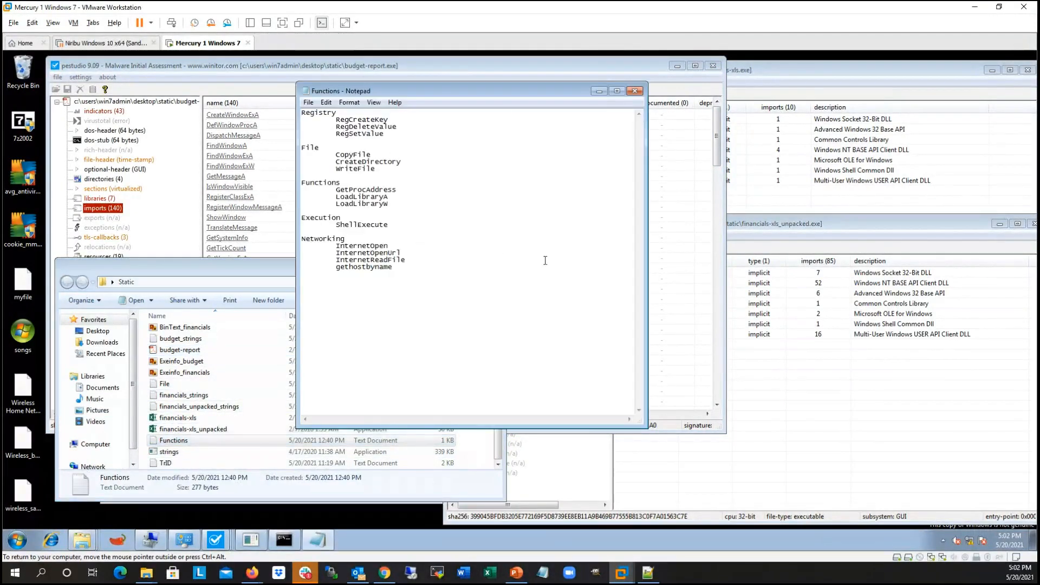
drag(449, 89, 506, 108)
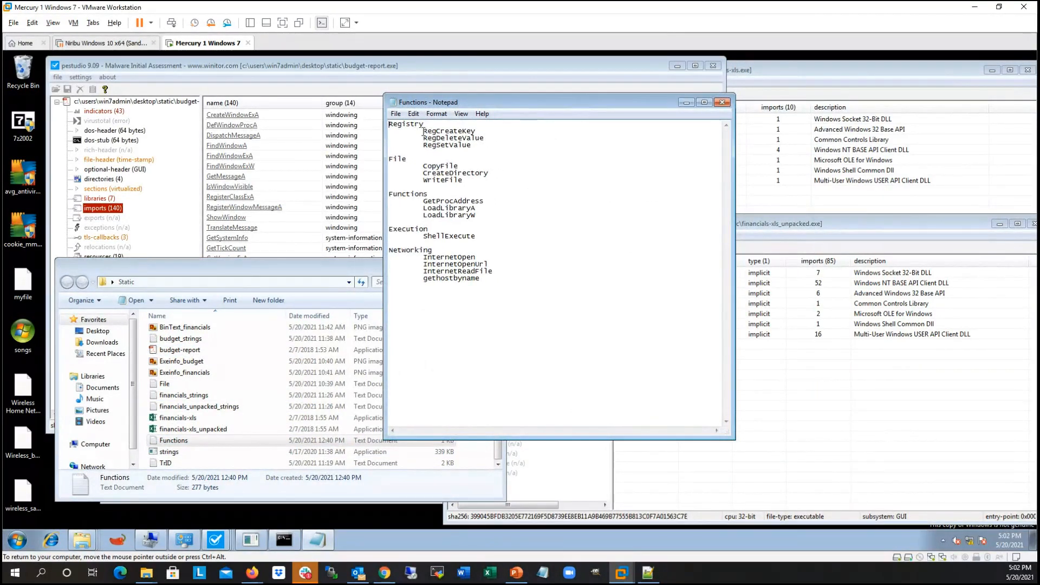
Step: Review the Registry and File groups in the Functions notes by highlighting RegCreateKey, RegSetValue, CopyFile, CreateDirectory and WriteFile
drag(423, 131, 498, 139)
drag(423, 147, 496, 146)
click(496, 155)
double_click(435, 165)
double_click(447, 173)
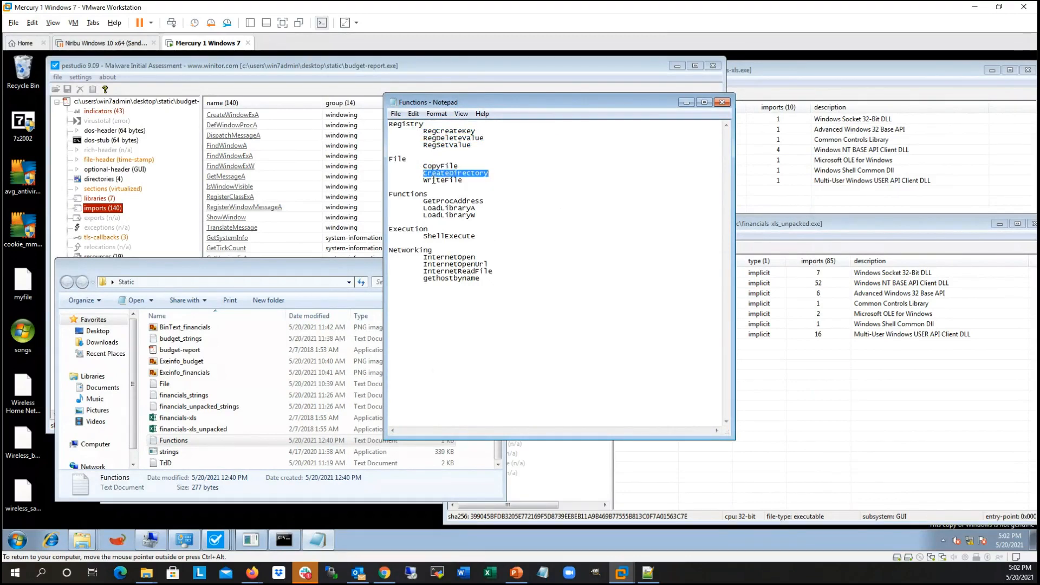
double_click(433, 180)
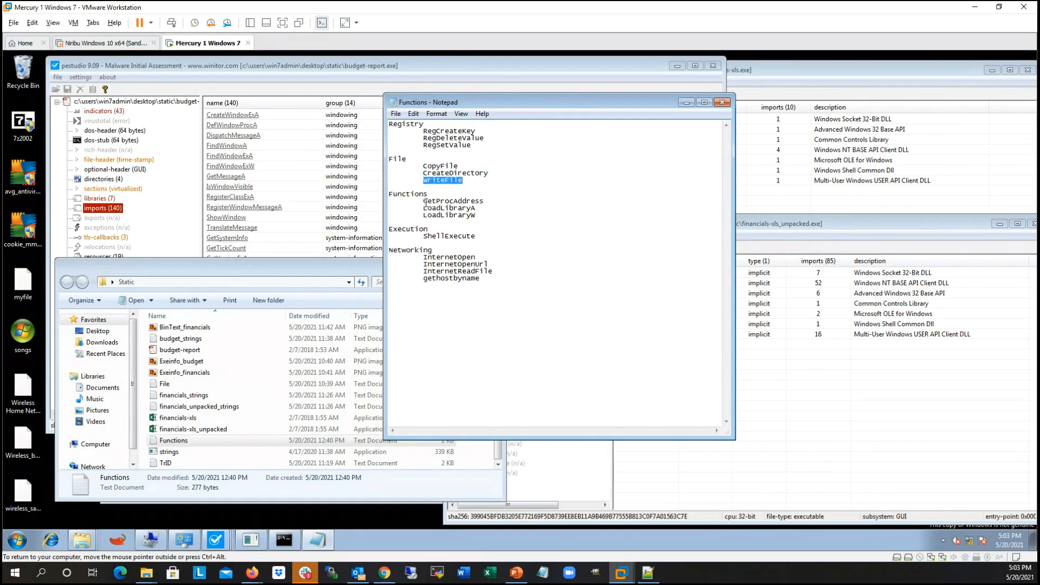
Step: Review the Functions, Execution and Networking groups in the notes by highlighting GetProcAddress, LoadLibraryA, ShellExecute and the names from InternetOpen to gethostbyname
double_click(449, 201)
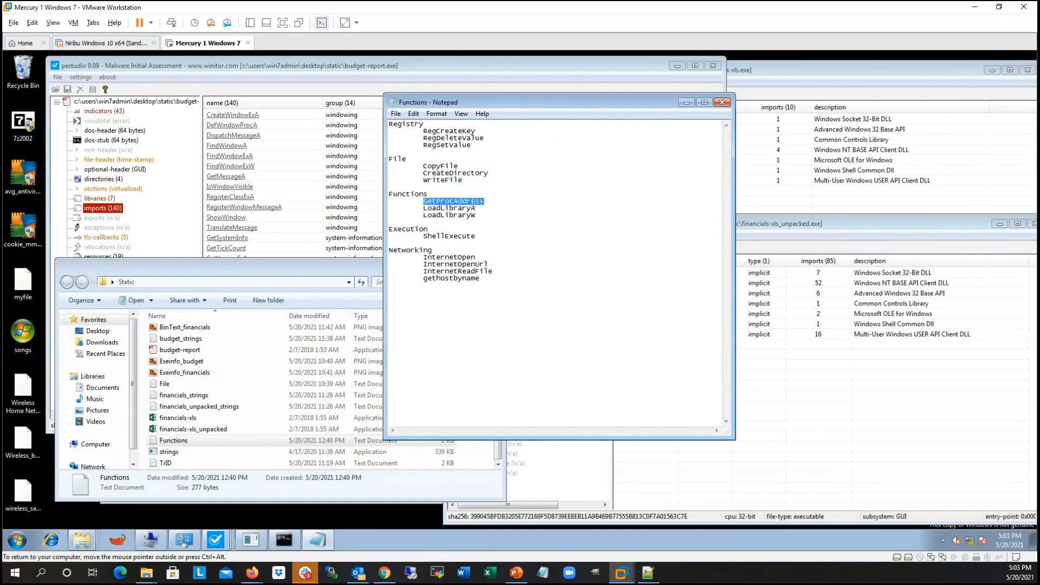
double_click(429, 208)
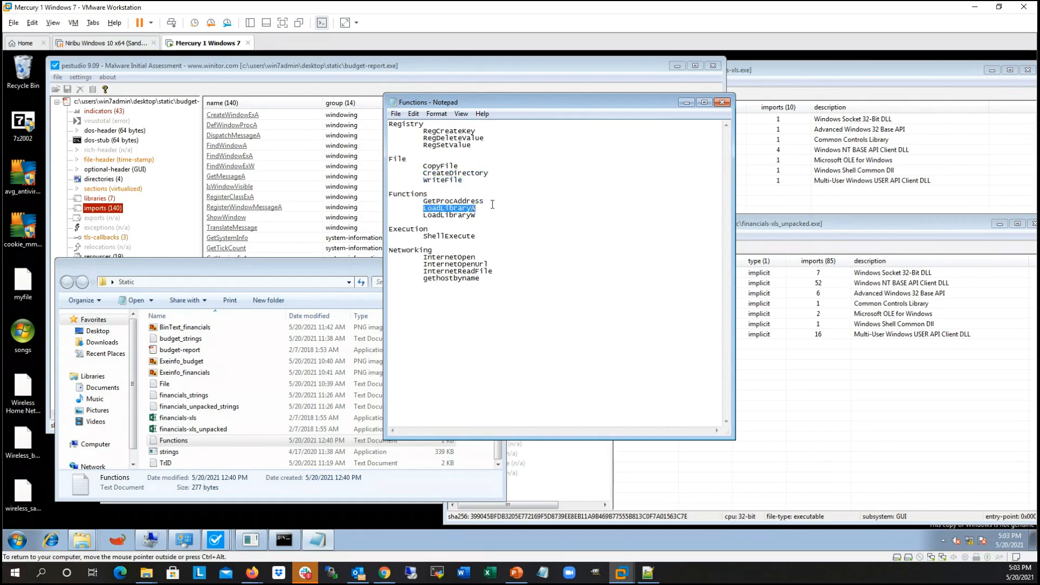
double_click(425, 236)
double_click(462, 236)
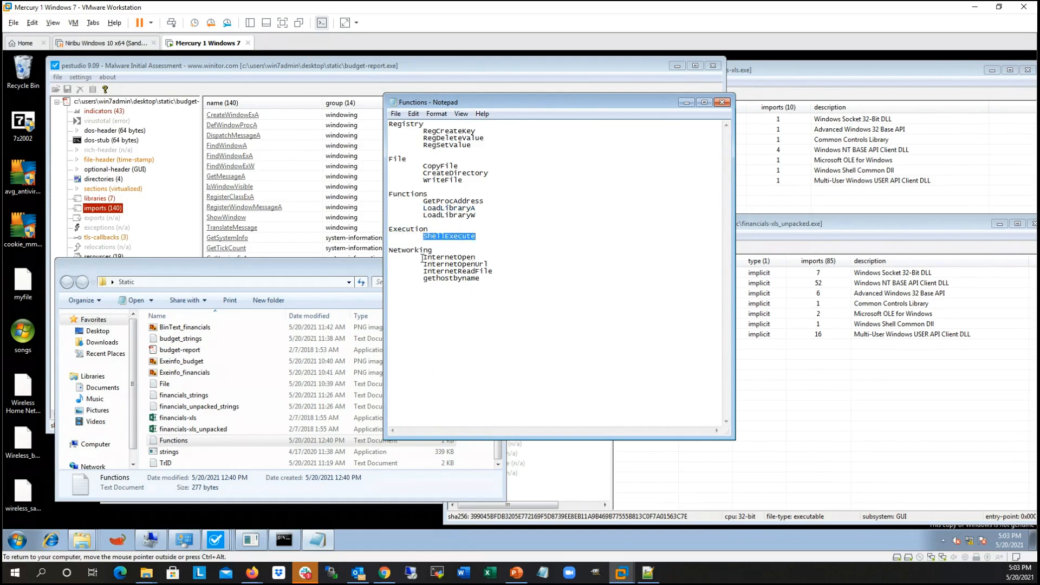
drag(423, 258, 490, 279)
click(490, 278)
Step: Return to the budget-report.exe imports in pestudio and sort them so the blacklisted functions are listed first
click(455, 65)
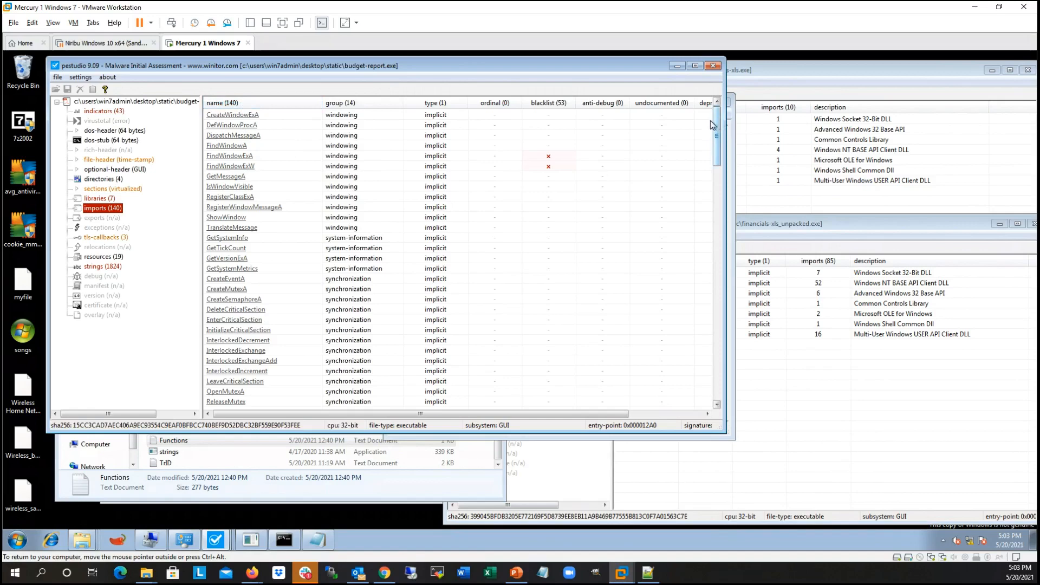
mouse_move(718, 119)
mouse_down()
mouse_move(727, 168)
mouse_move(717, 112)
mouse_up()
drag(586, 64, 607, 61)
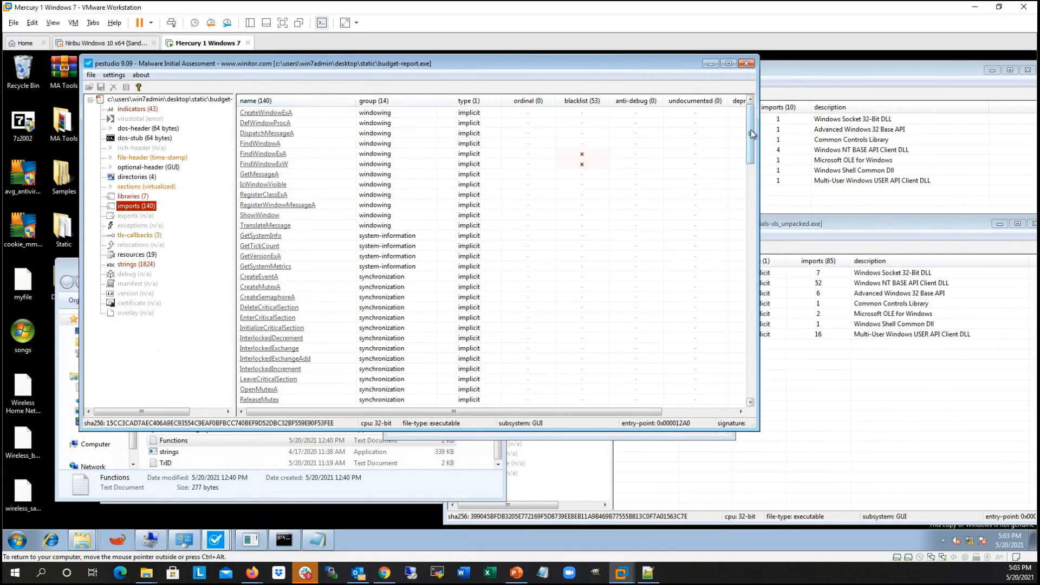
click(594, 103)
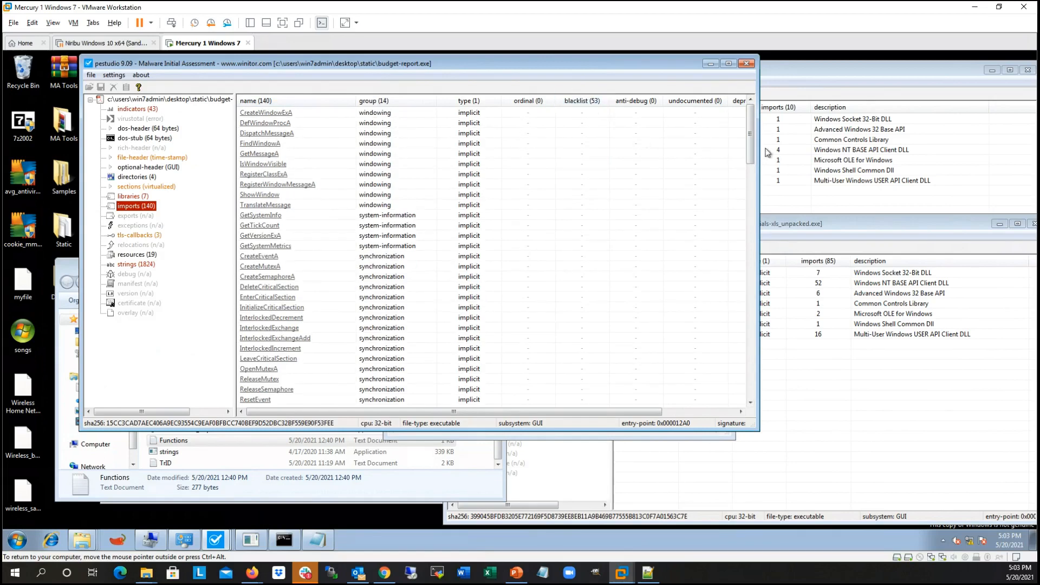
click(590, 103)
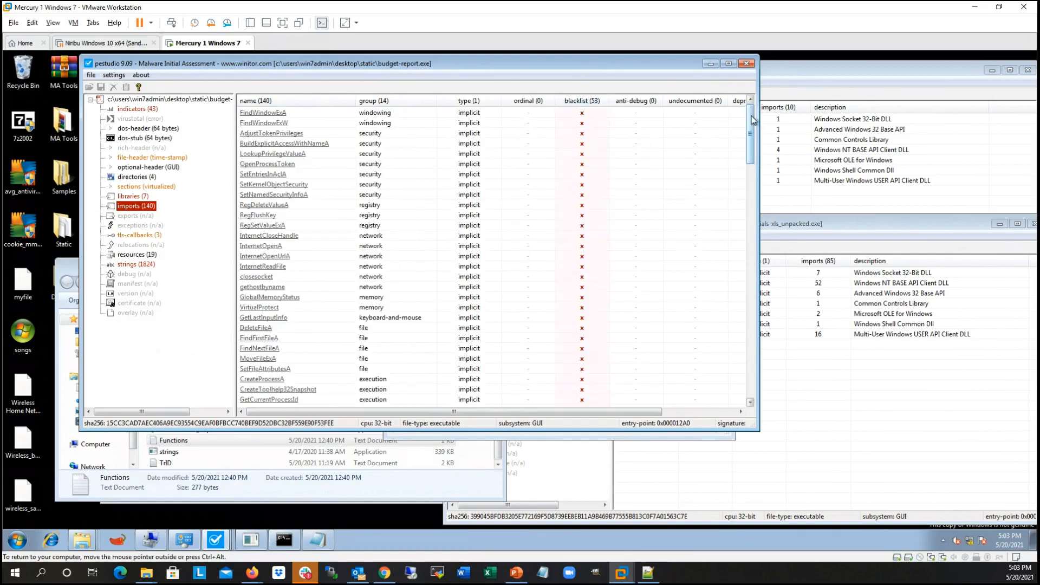
Step: Examine the blacklisted imports of budget-report.exe for registry, network, file, execution and clipboard functions matching the Functions notes
scroll(752, 130, down, 5)
scroll(751, 140, up, 6)
scroll(275, 189, down, 3)
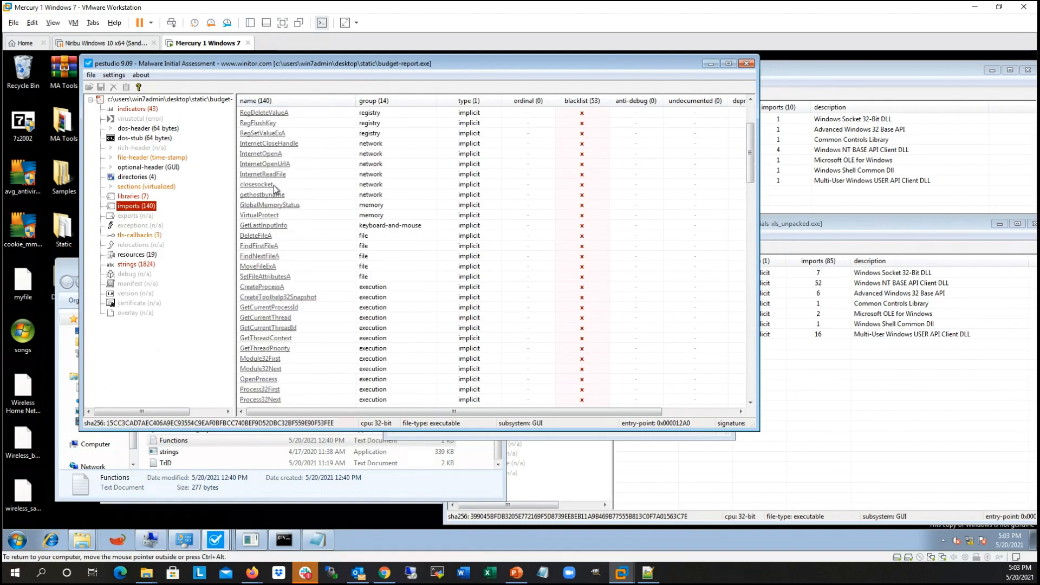
scroll(276, 190, down, 10)
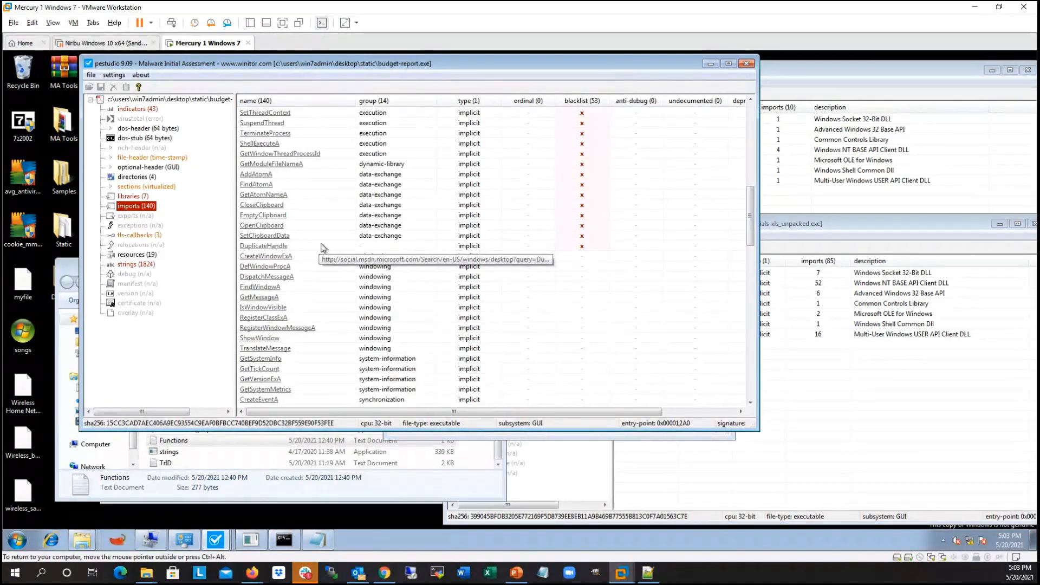
scroll(323, 248, up, 1)
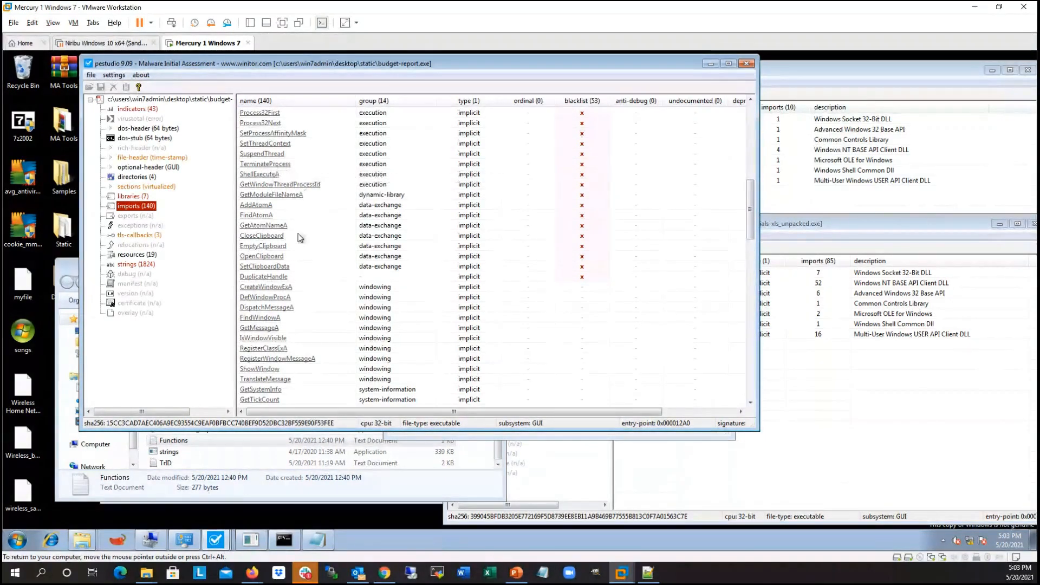
scroll(306, 233, up, 2)
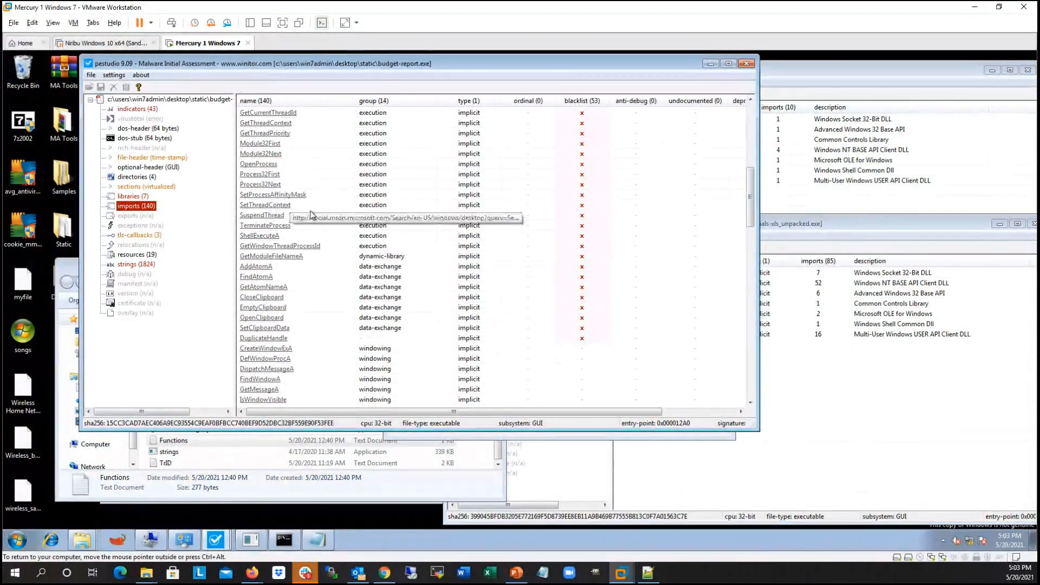
scroll(329, 247, up, 5)
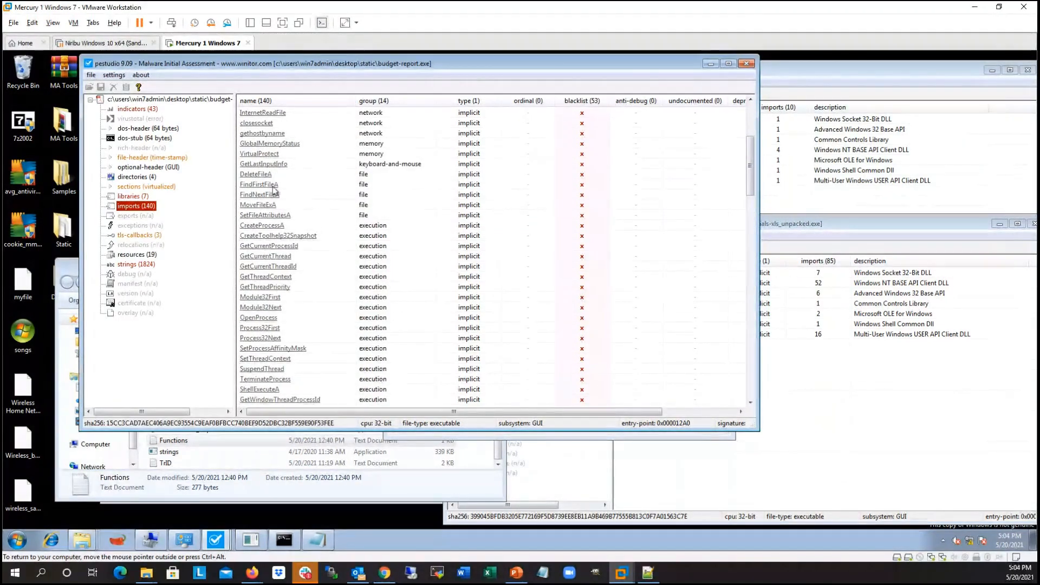
scroll(287, 217, up, 3)
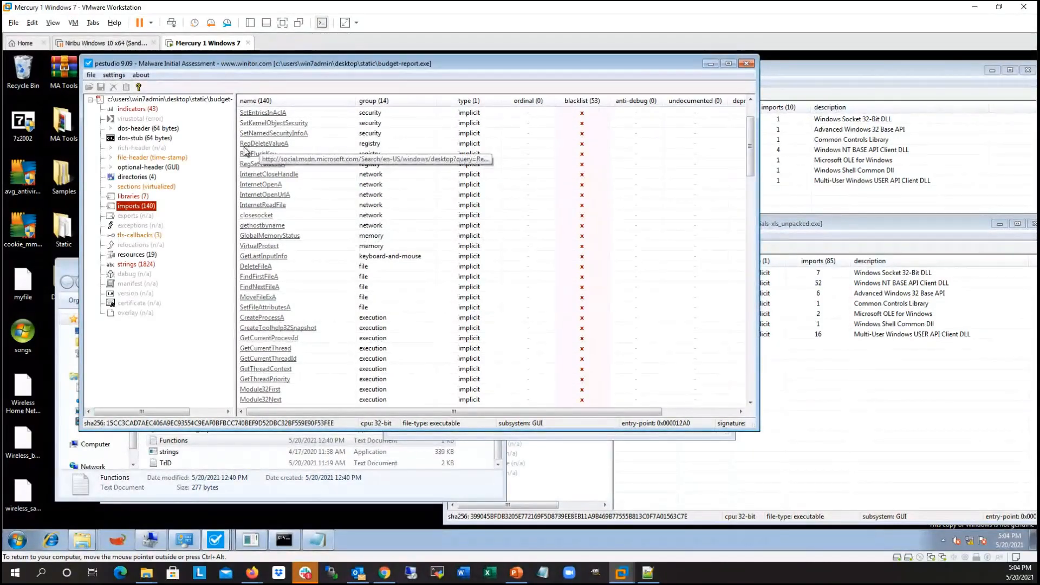
scroll(357, 245, up, 2)
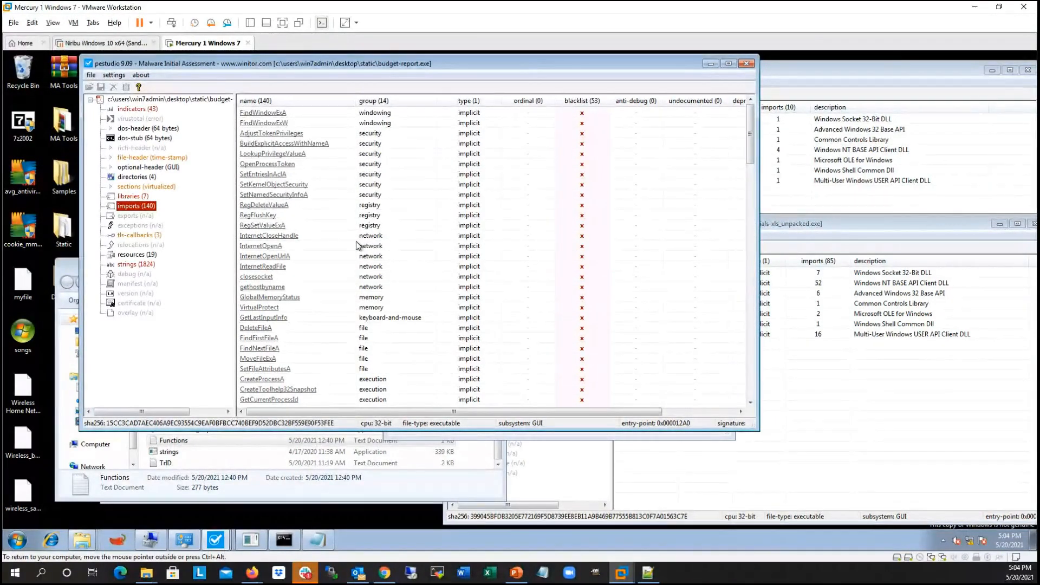
Step: Show the strings of budget-report.exe in a maximized window and widen the value column
mouse_move(662, 71)
mouse_down()
mouse_move(642, 65)
mouse_move(650, 69)
mouse_up()
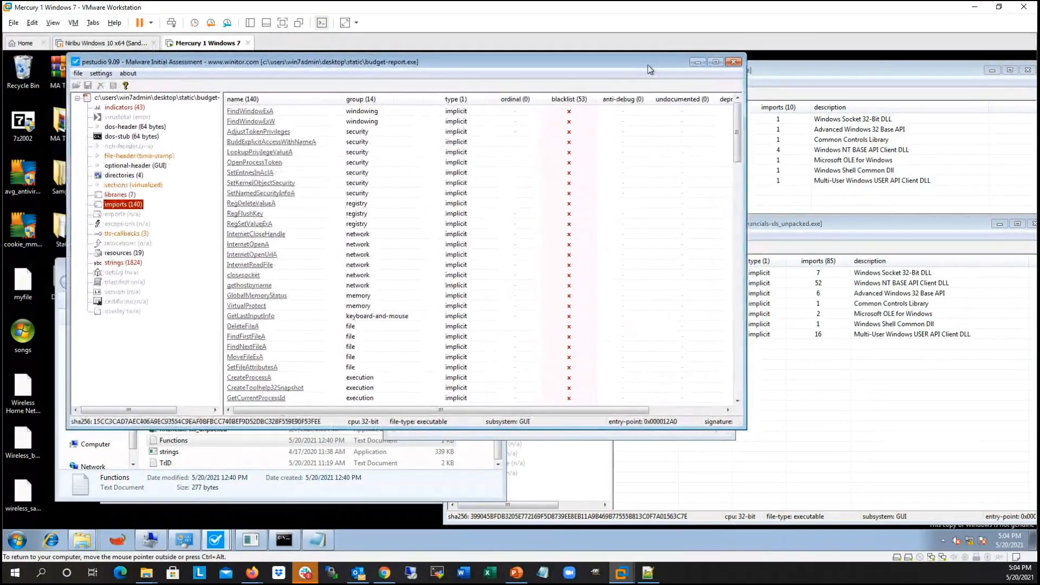
drag(747, 116, 725, 116)
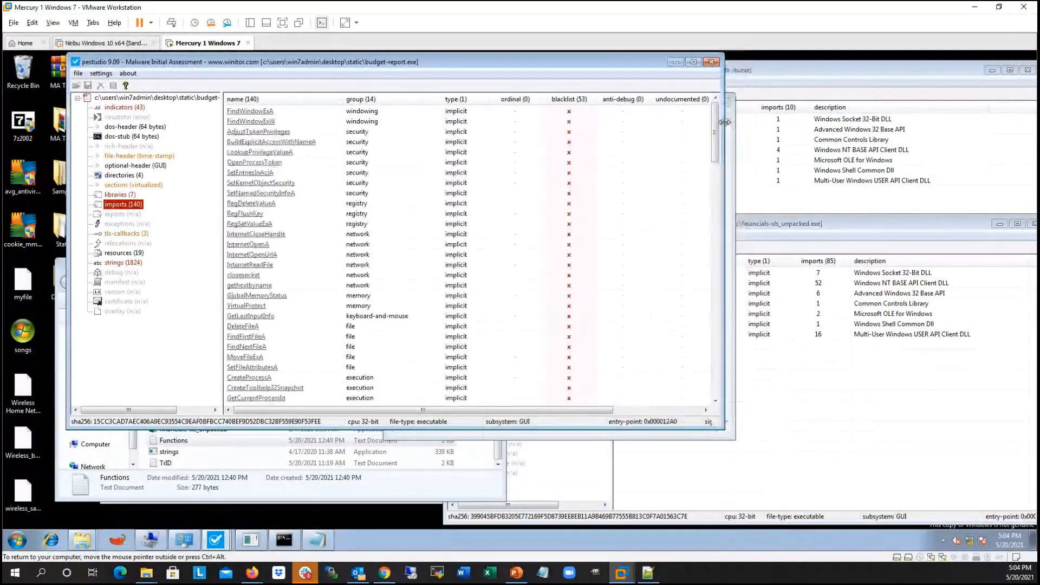
click(111, 265)
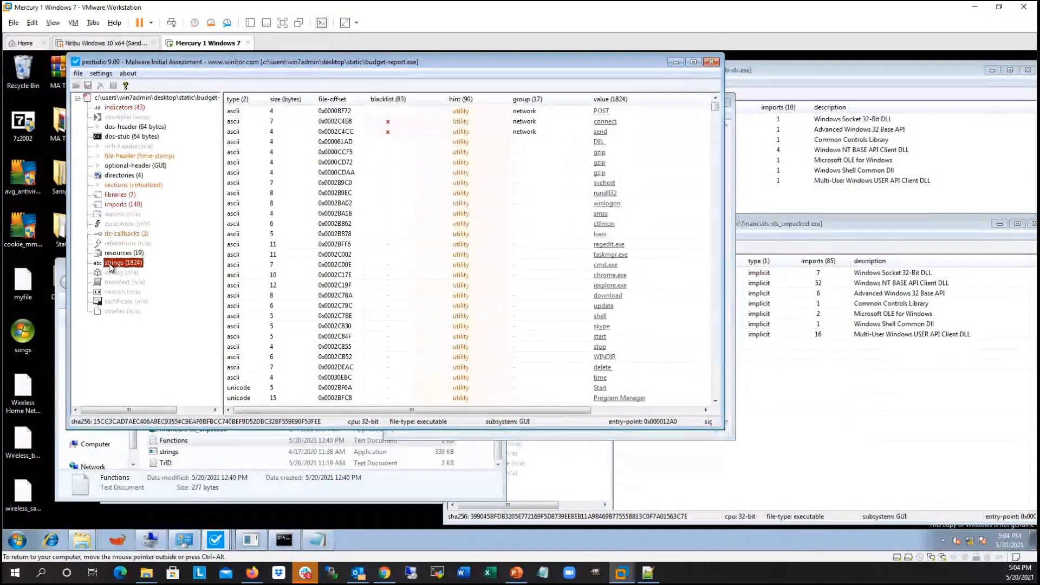
click(693, 62)
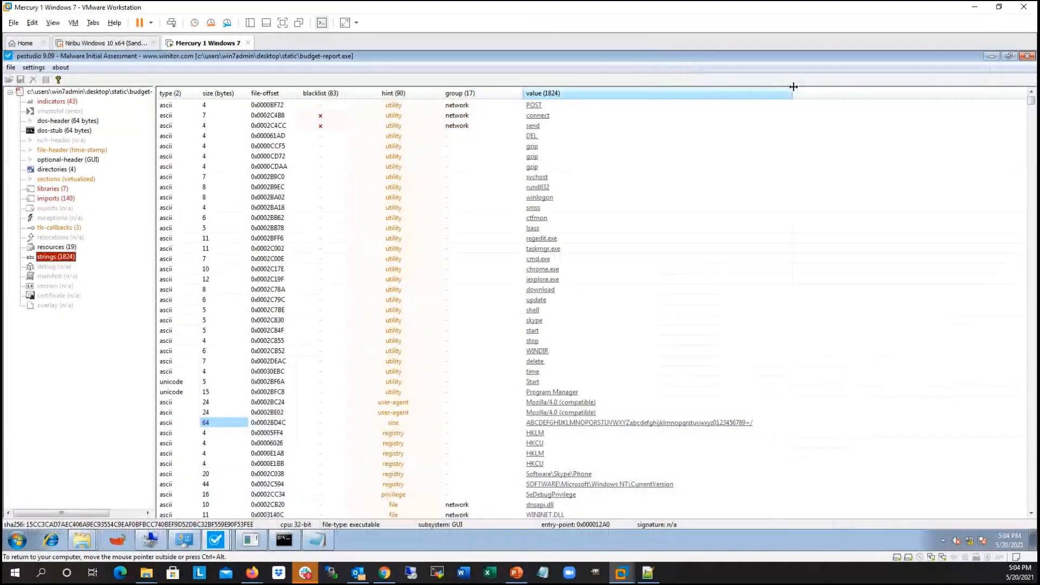
drag(791, 93, 892, 93)
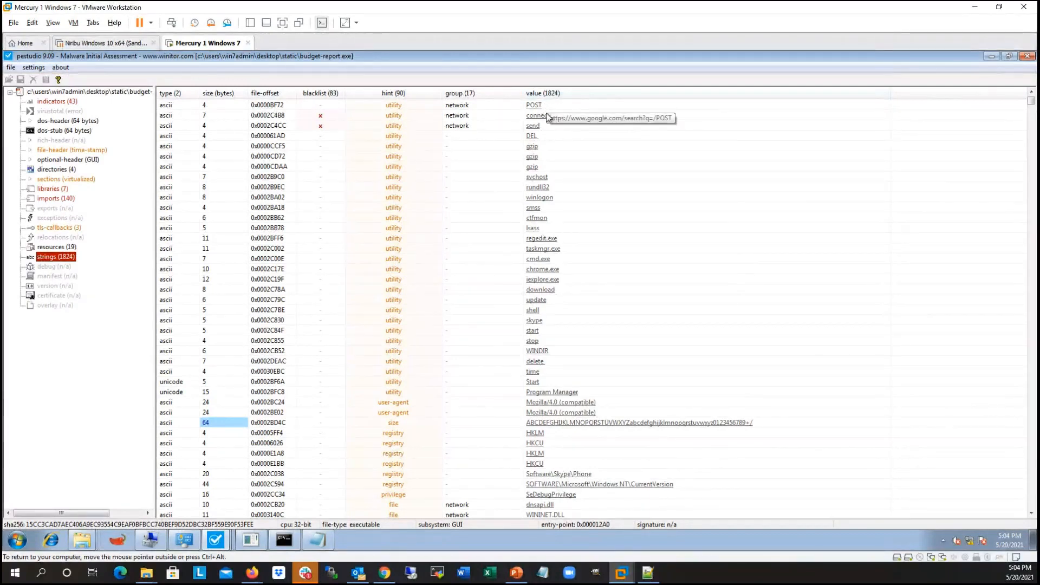
Step: Examine the hinted strings of budget-report.exe, including the 64-byte alphabet string, registry paths, DLL names, file extensions and browser executables
scroll(570, 139, down, 7)
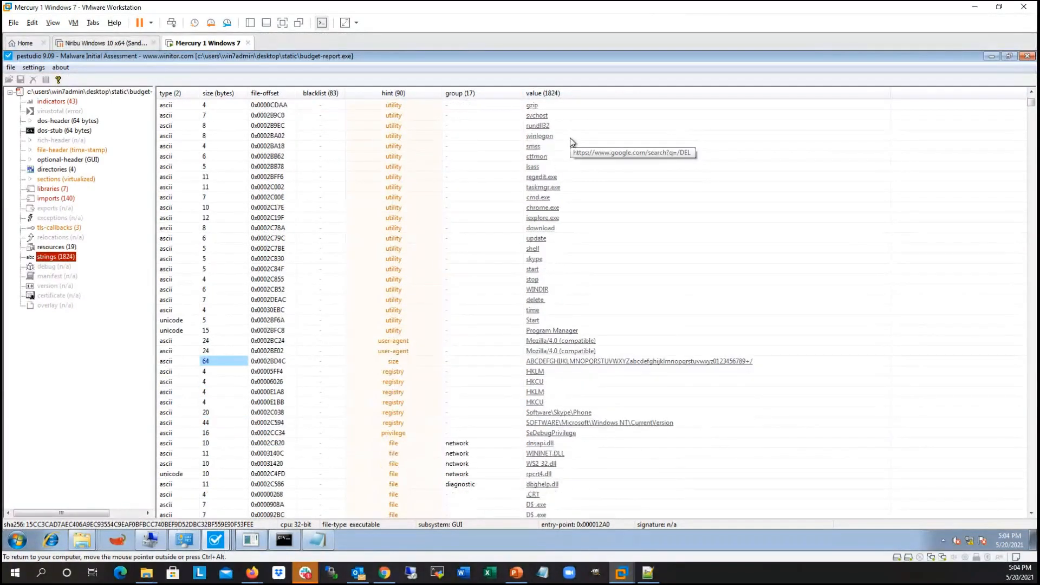
click(778, 209)
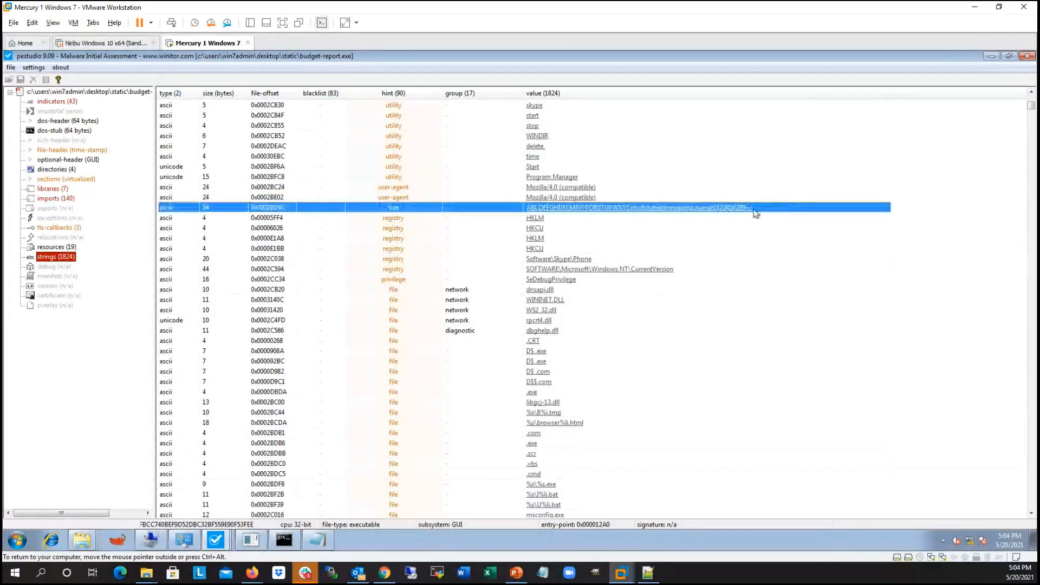
scroll(778, 194, down, 1)
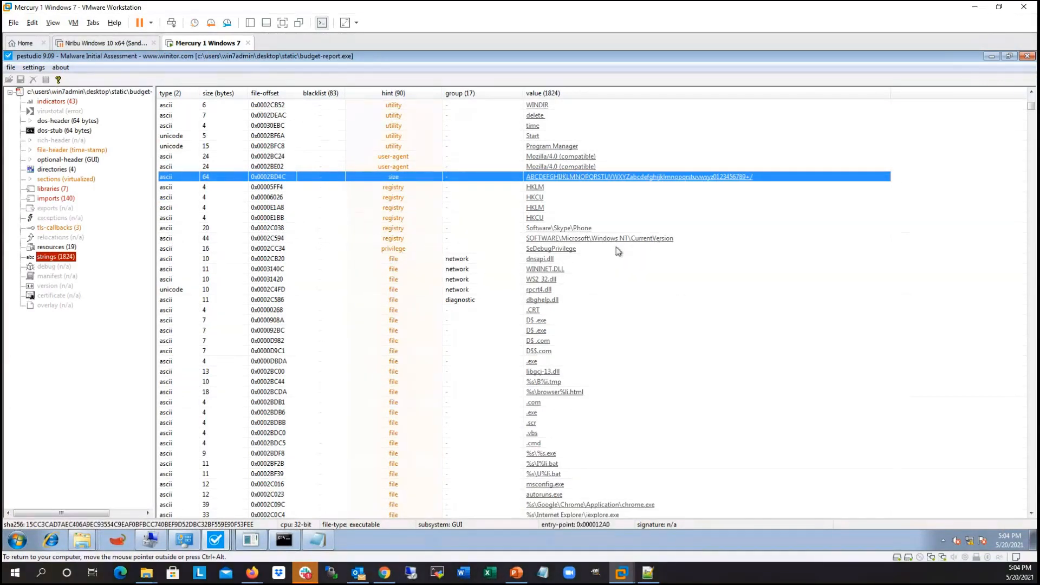
scroll(693, 239, down, 1)
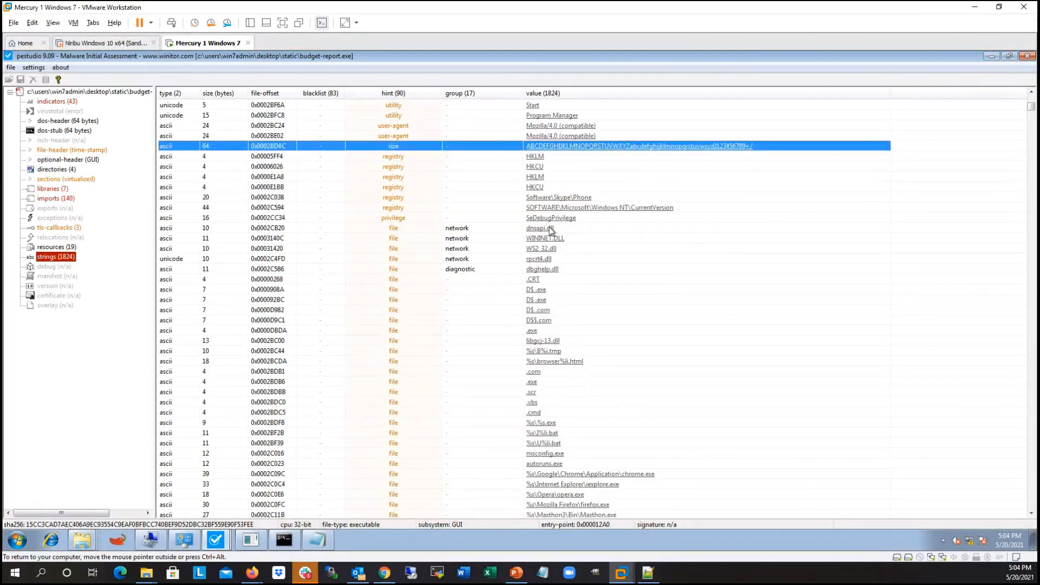
scroll(575, 215, down, 6)
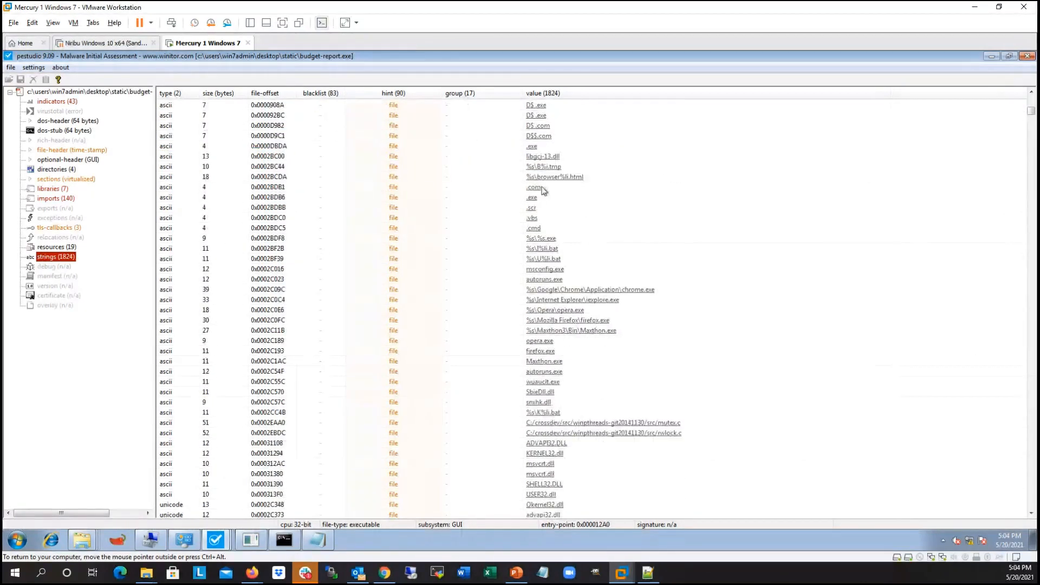
scroll(610, 191, down, 2)
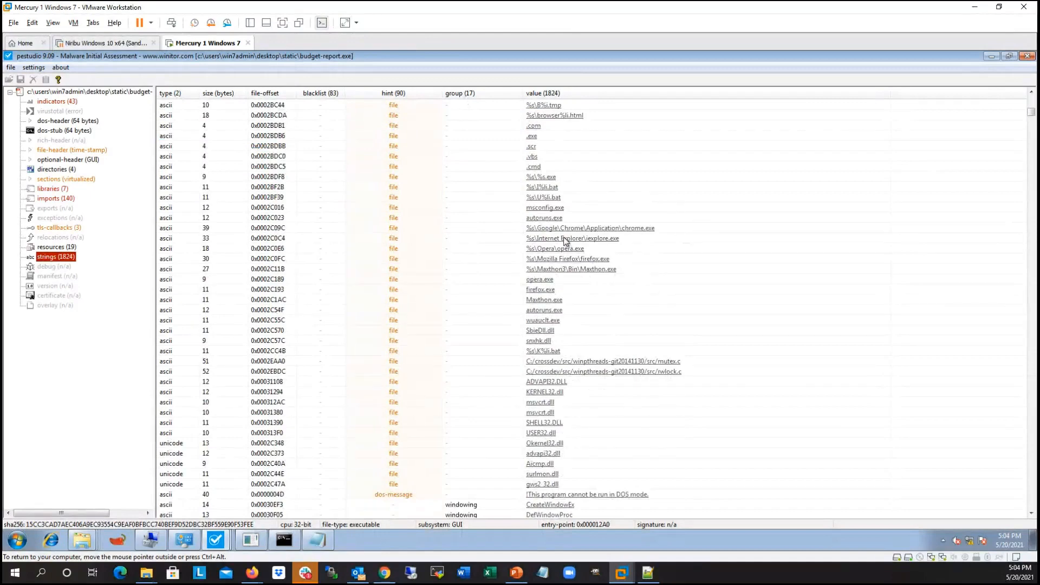
scroll(672, 222, down, 2)
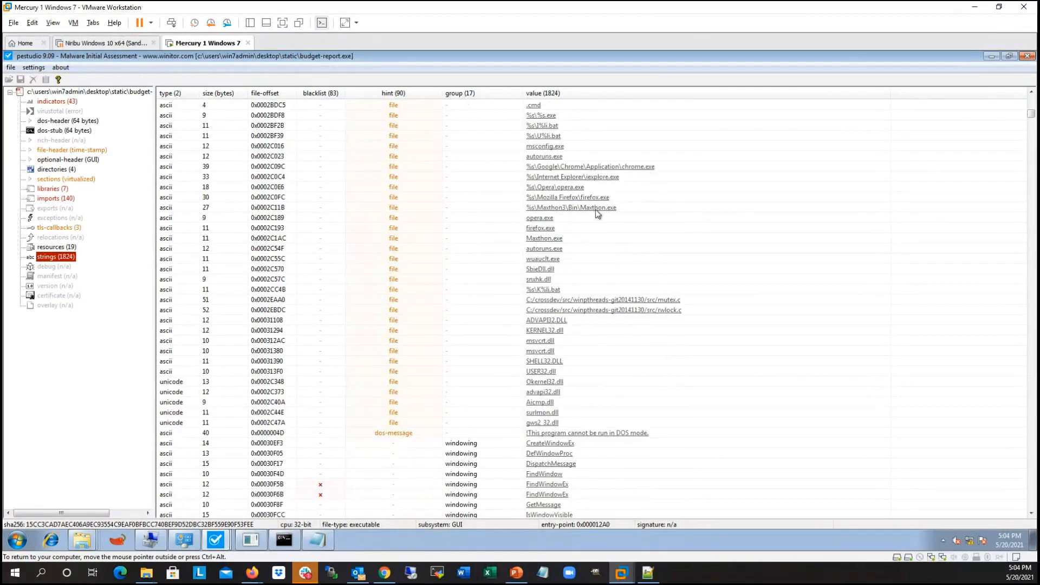
scroll(672, 218, down, 2)
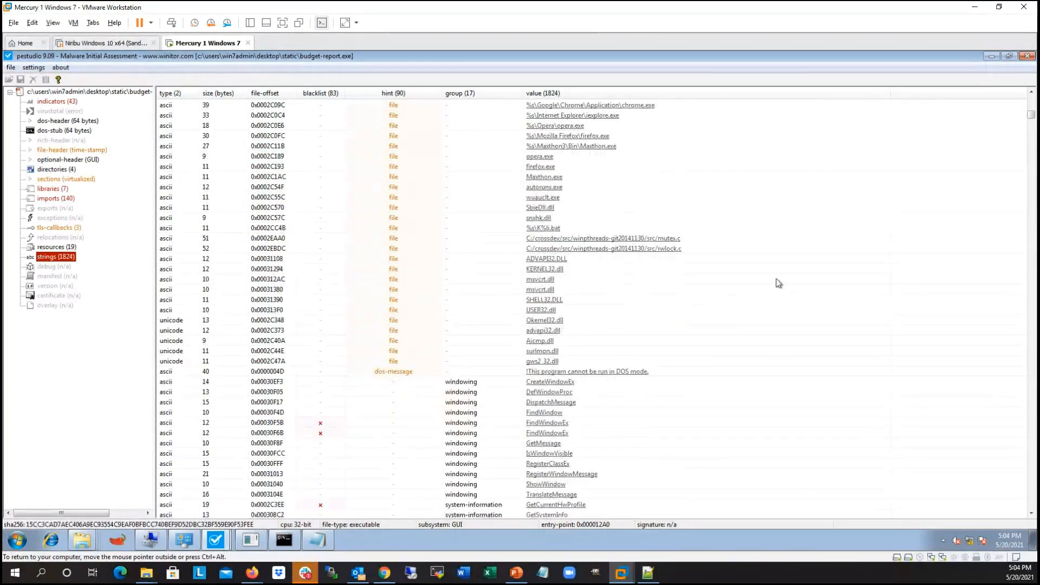
Step: Examine the strings of budget-report.exe grouped under security, registry, network, memory, execution and dynamic-library
scroll(715, 241, down, 15)
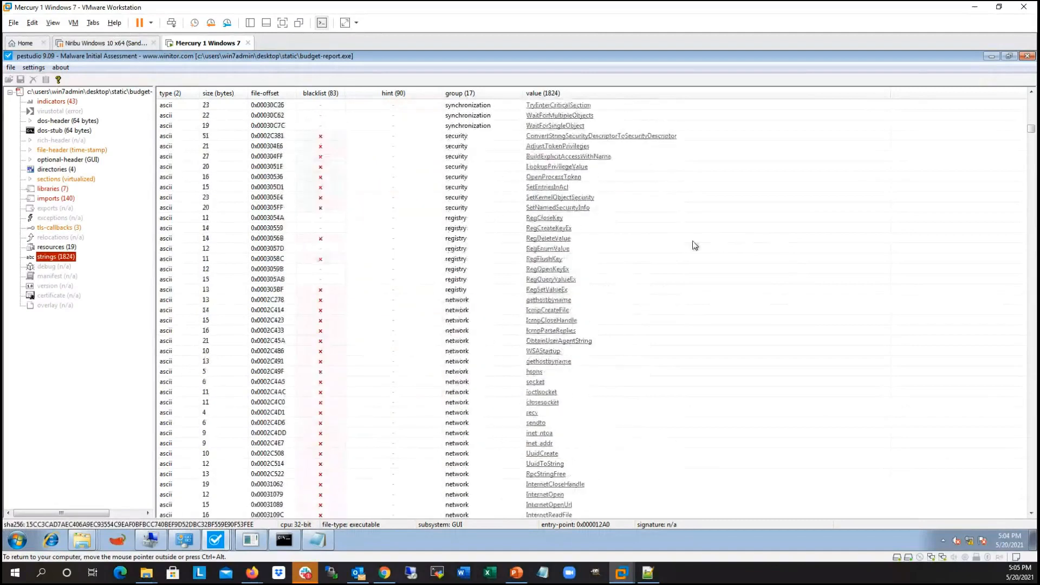
scroll(574, 308, down, 6)
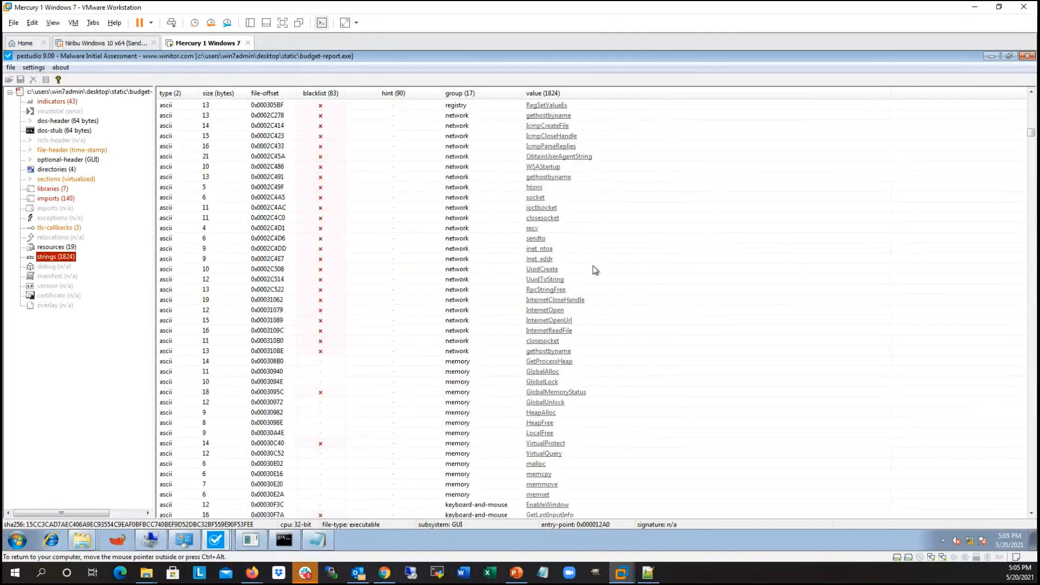
scroll(592, 266, down, 20)
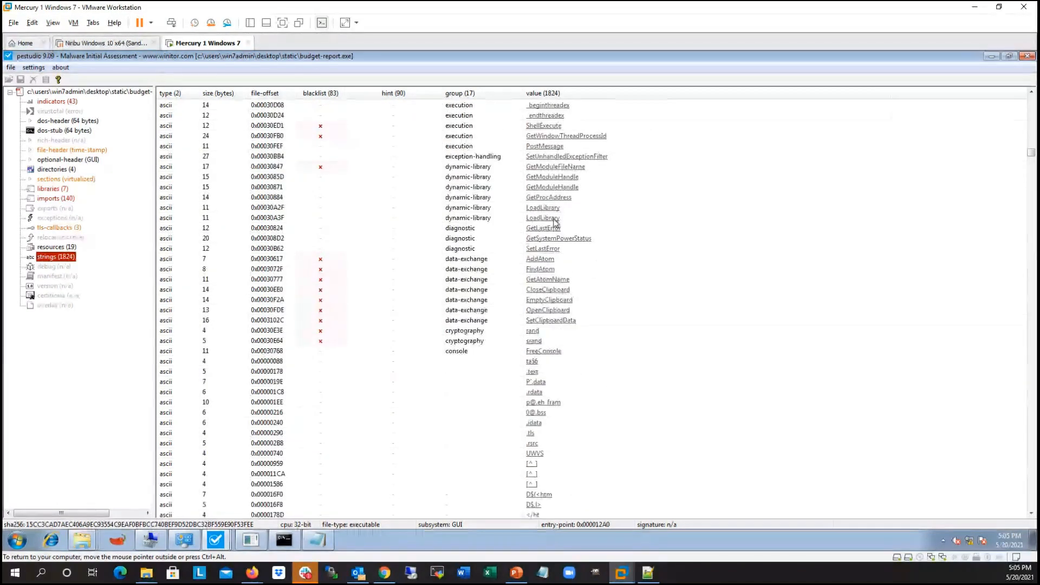
Step: Examine the ungrouped strings further down the list, from the firewall policy registry path to "The oldest and strongest emotion of mankind is fear"
drag(1030, 153, 1034, 356)
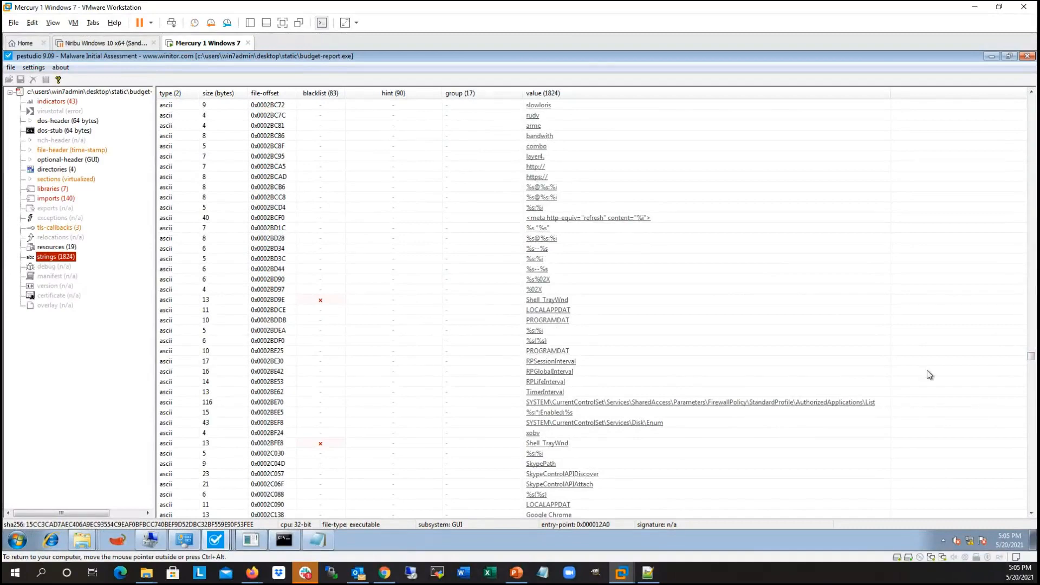
drag(1031, 359, 1031, 362)
scroll(738, 245, down, 14)
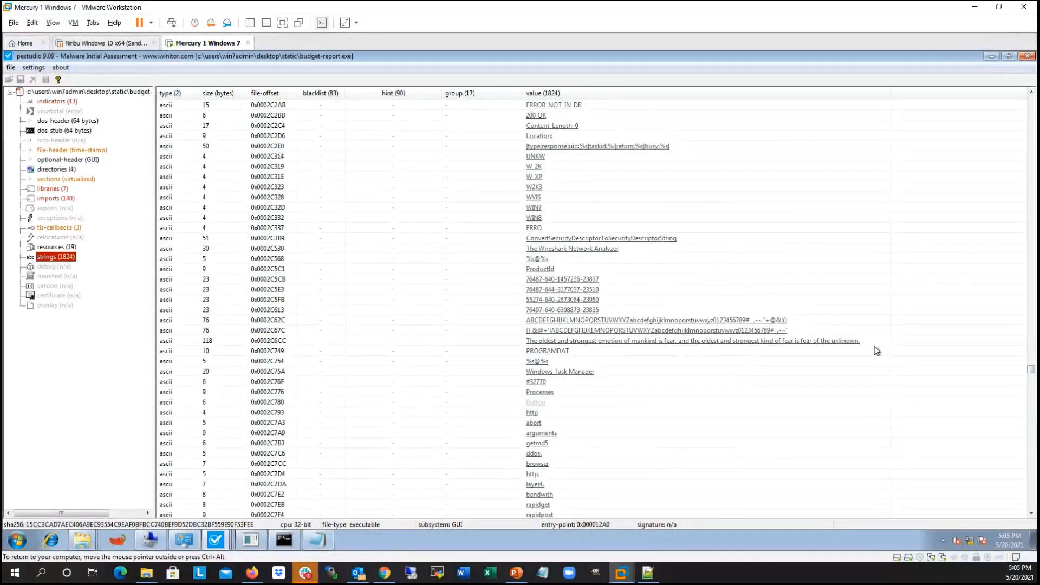
scroll(873, 293, down, 4)
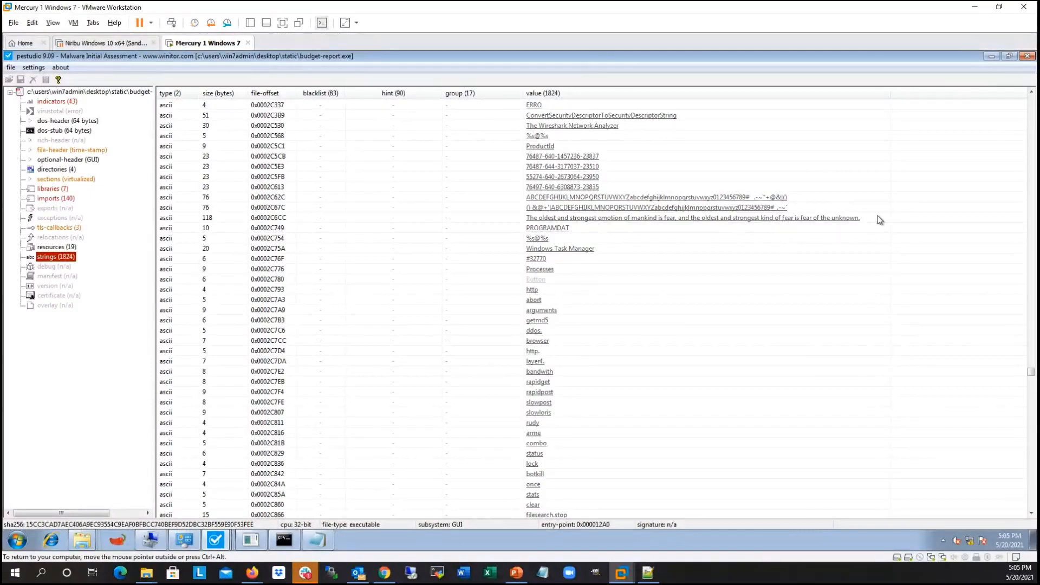
Step: Examine the remaining ungrouped strings of budget-report.exe, including the attack command words, HTTP headers and environment paths, and return to the start of the list
scroll(514, 244, down, 10)
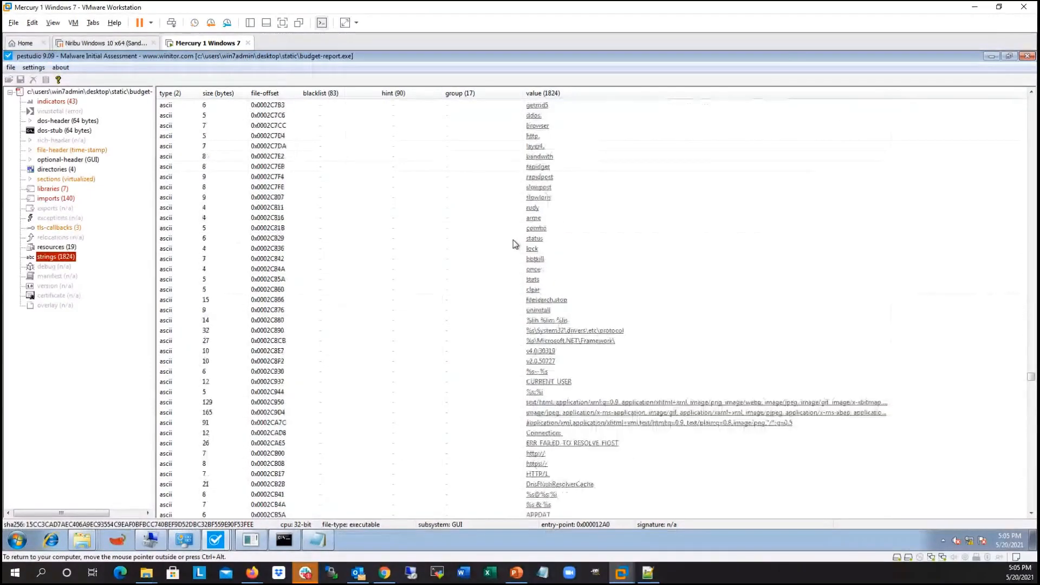
scroll(617, 311, down, 3)
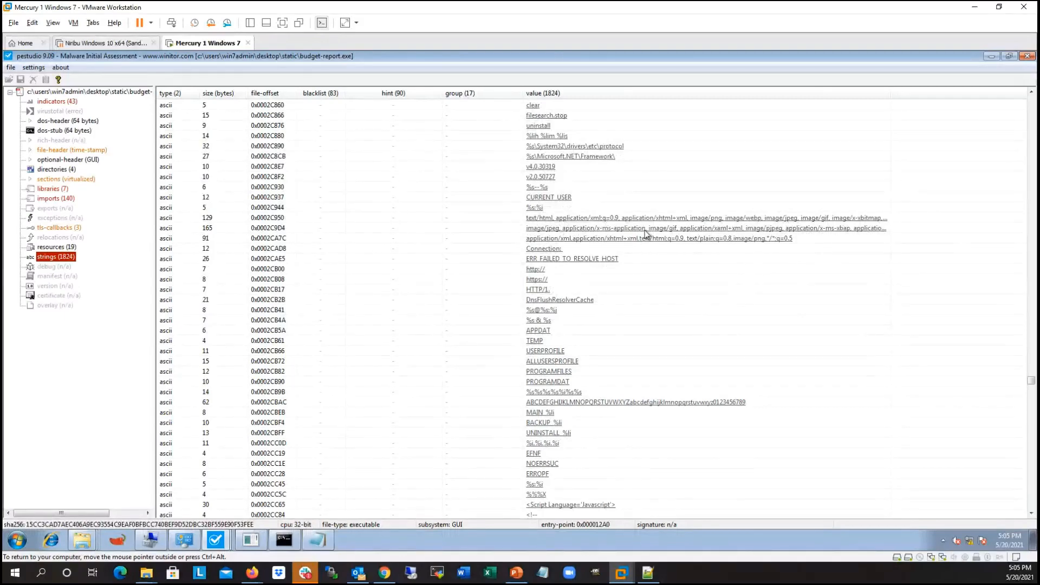
scroll(694, 271, down, 4)
scroll(695, 271, down, 6)
drag(1031, 389, 1027, 99)
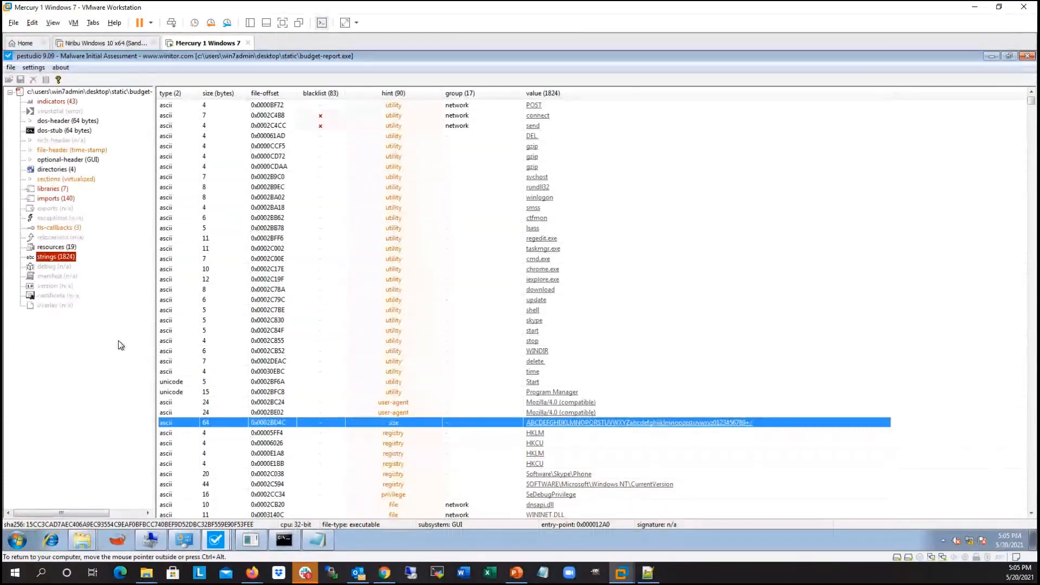
Step: Restore the budget-report.exe window to normal size and rearrange the Functions note, financials-xls.exe and financials-xls_unpacked.exe windows so they overlap side by side
click(1008, 55)
drag(502, 99, 501, 98)
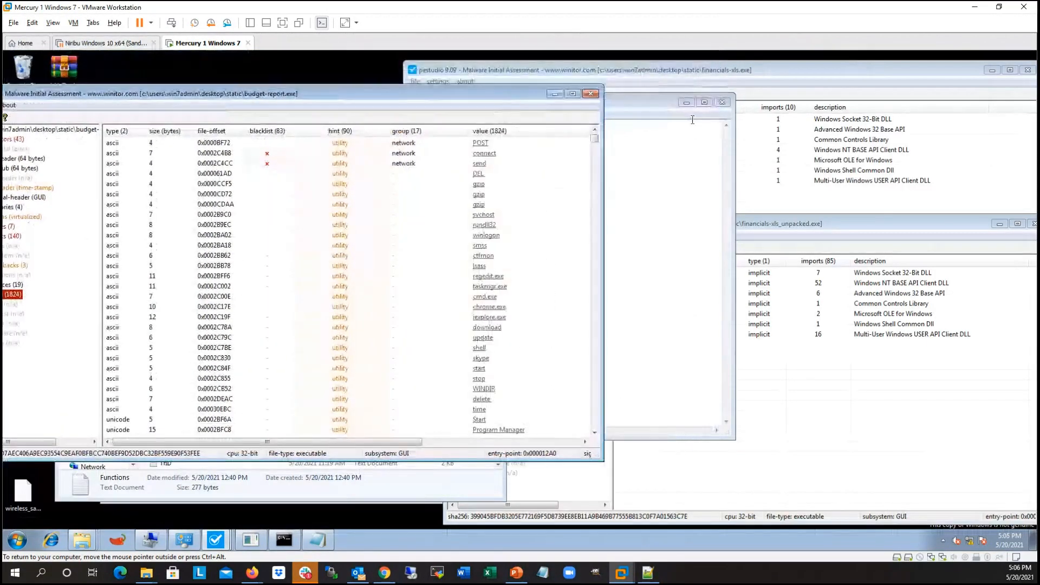
drag(635, 102, 523, 102)
click(800, 70)
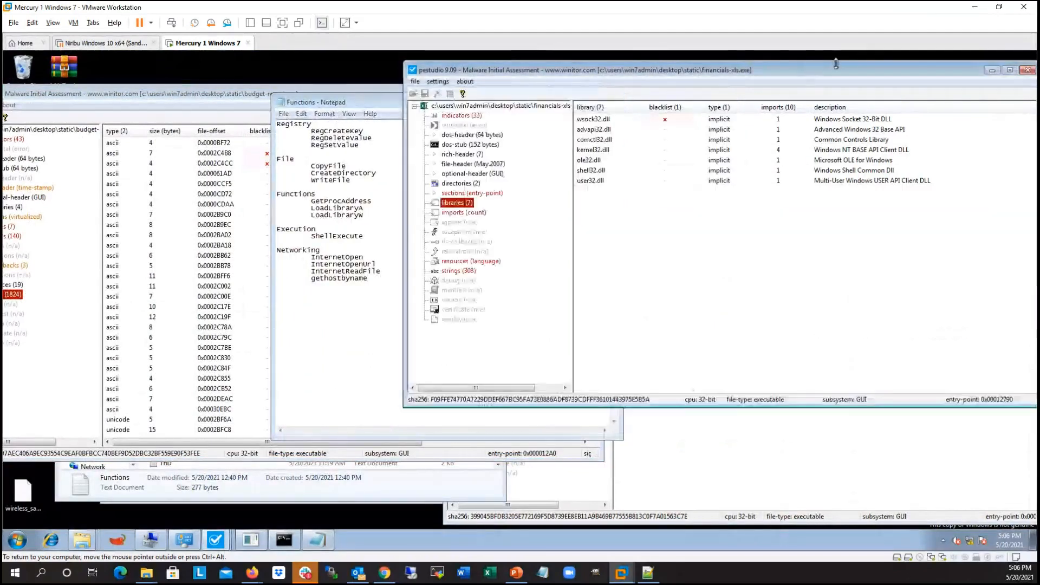
drag(792, 70, 527, 68)
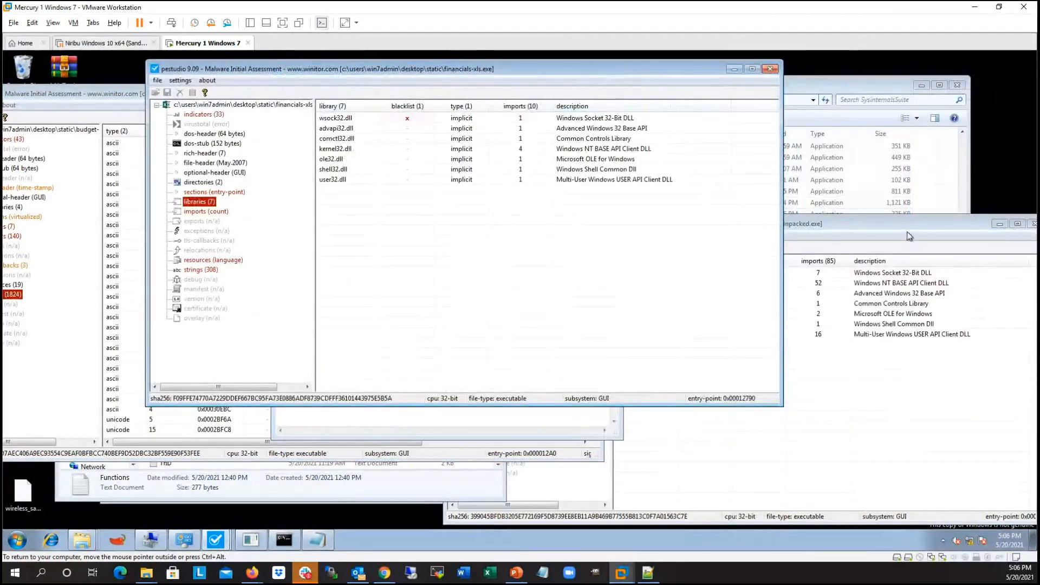
drag(910, 226, 718, 69)
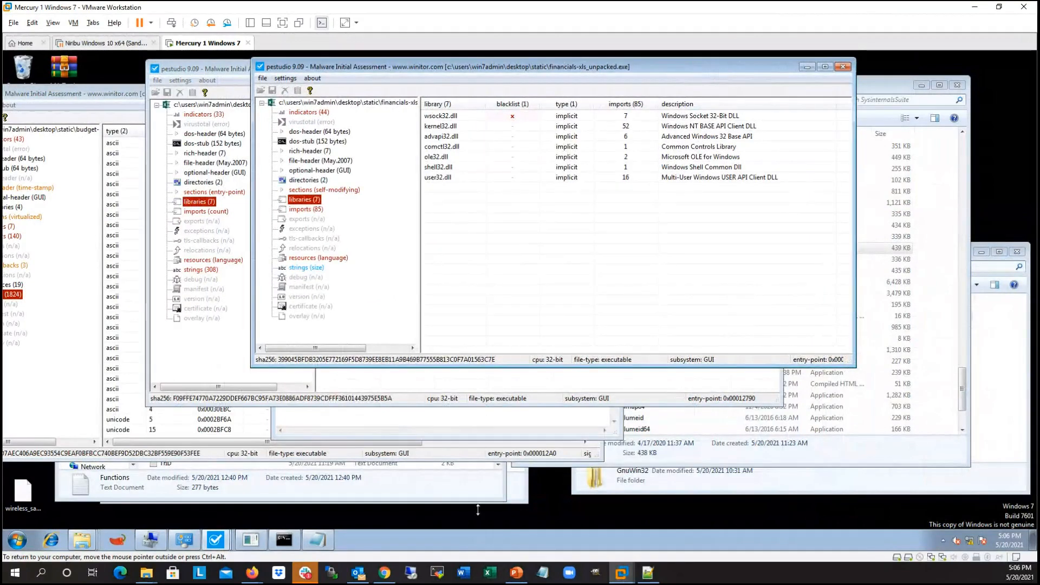
Step: Switch to the Malware Analysis.pptx slide show in PowerPoint and advance through the PE Headers slides to slide 32
click(516, 572)
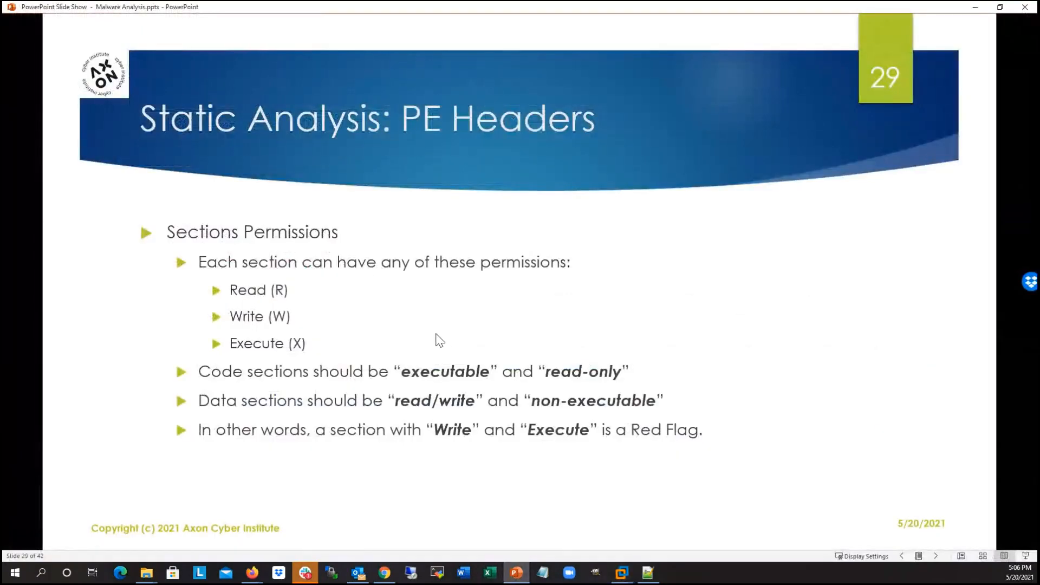
click(391, 345)
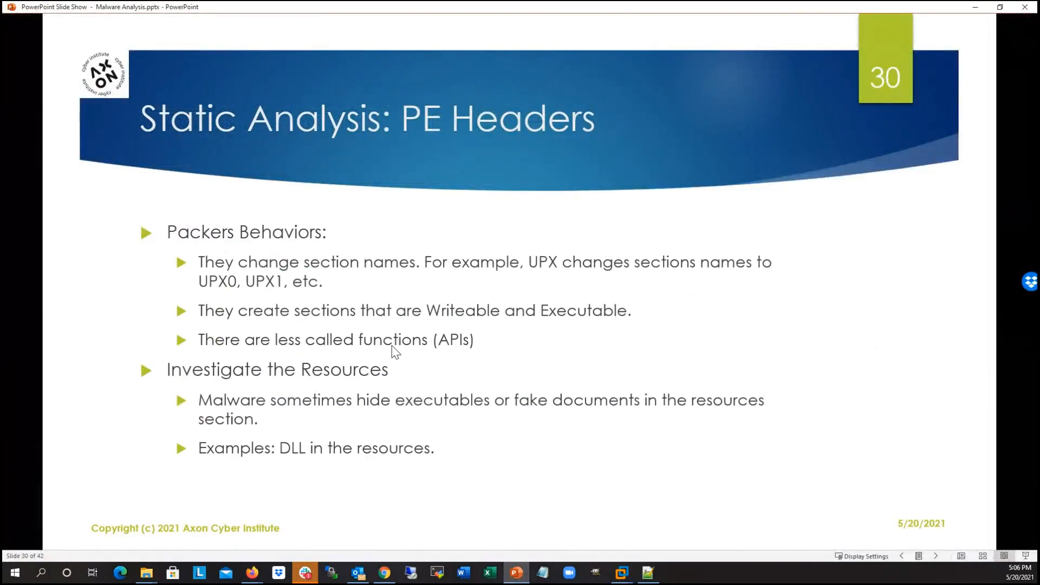
click(355, 373)
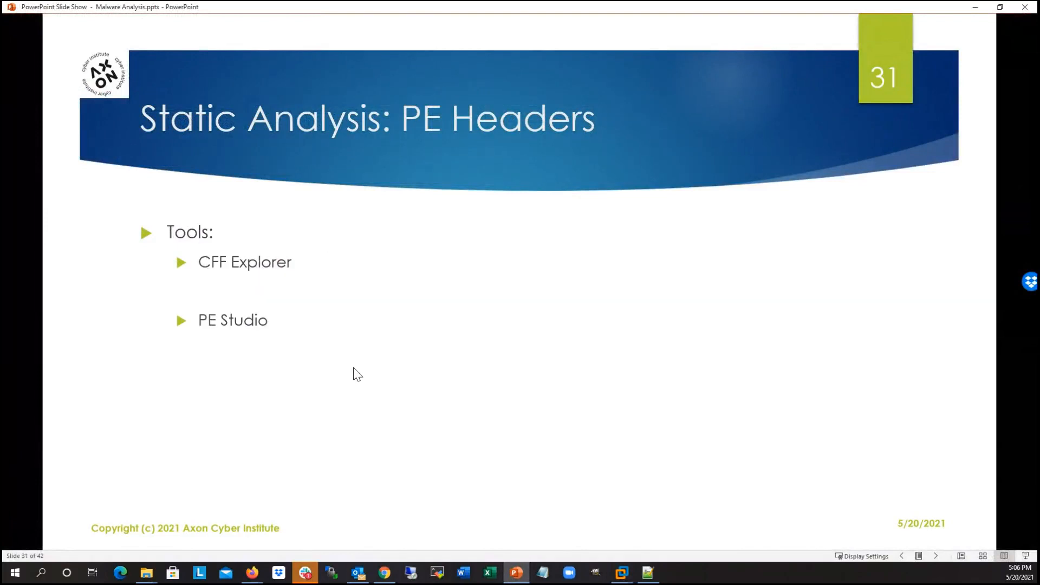
click(355, 373)
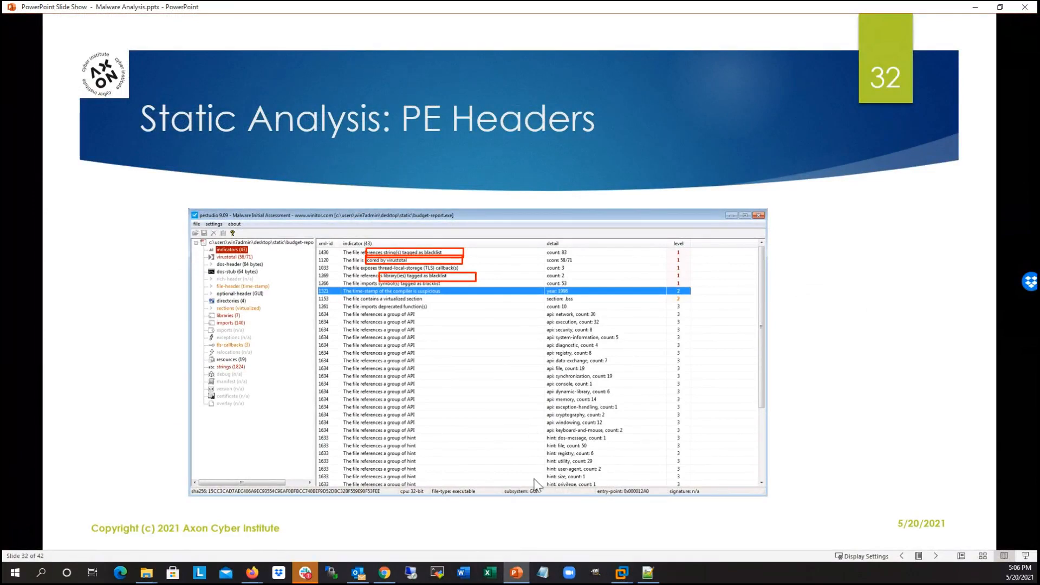
Step: Return to the Mercury 1 Windows 7 virtual machine, bring the budget-report.exe window forward and review its imports, strings and libraries
click(621, 573)
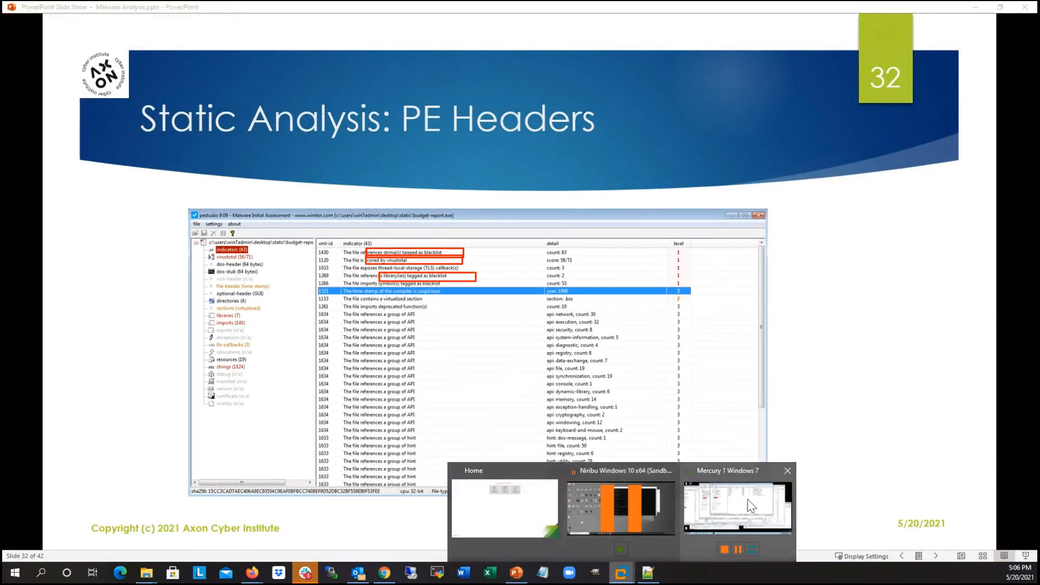
click(715, 513)
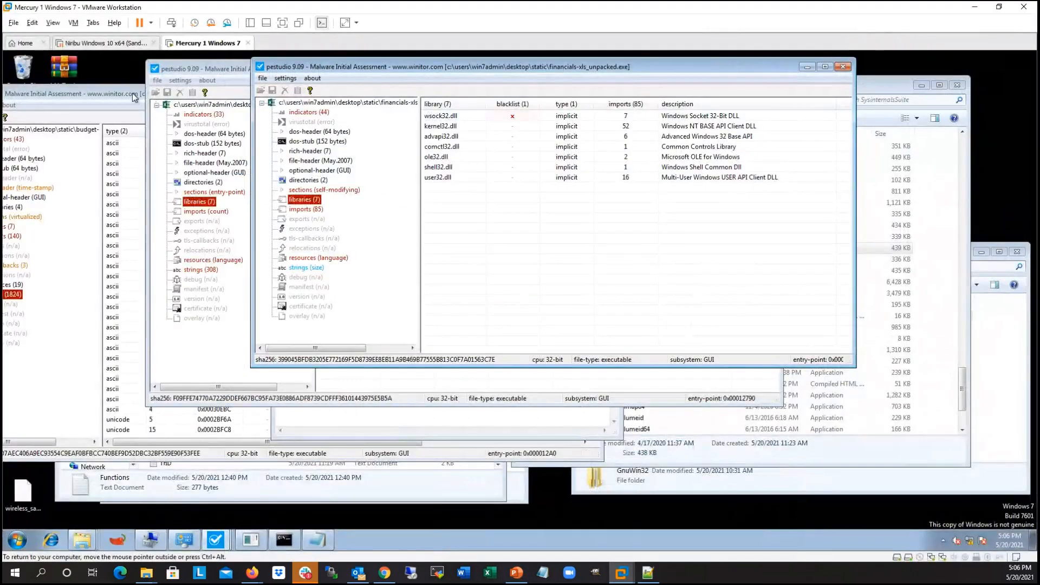
drag(115, 94, 342, 95)
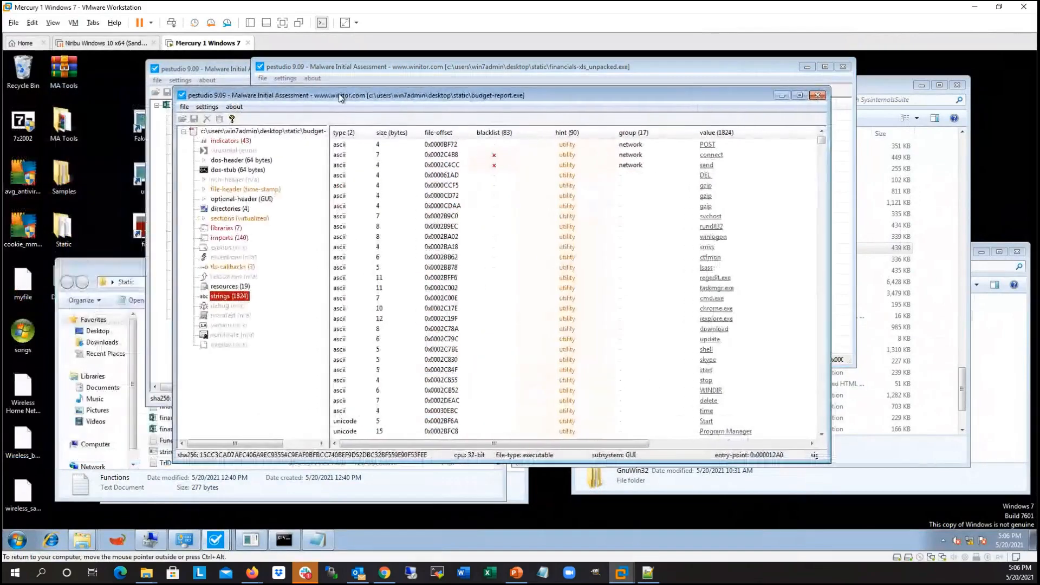
click(229, 239)
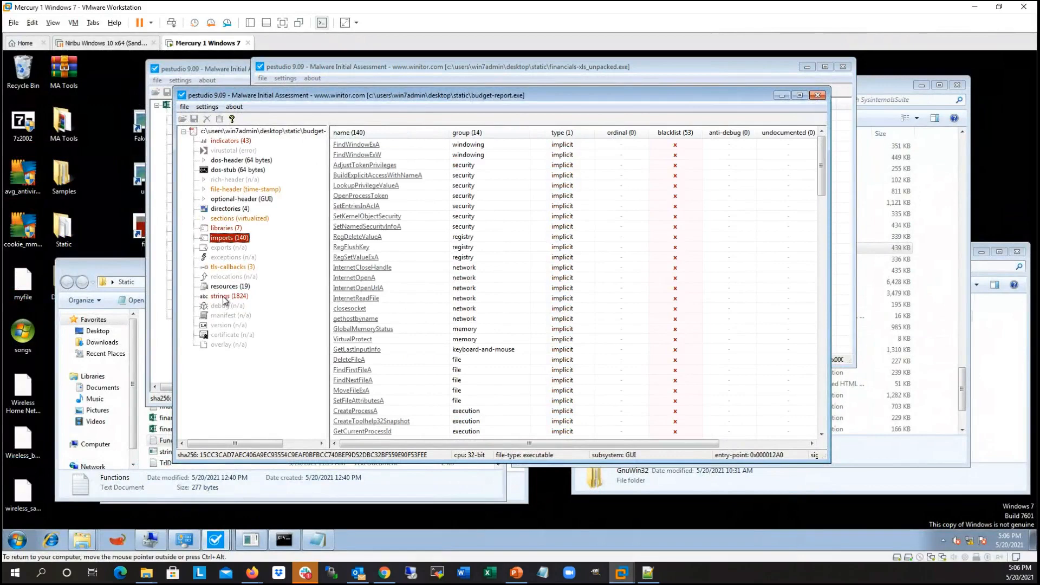
click(224, 297)
click(226, 238)
click(222, 228)
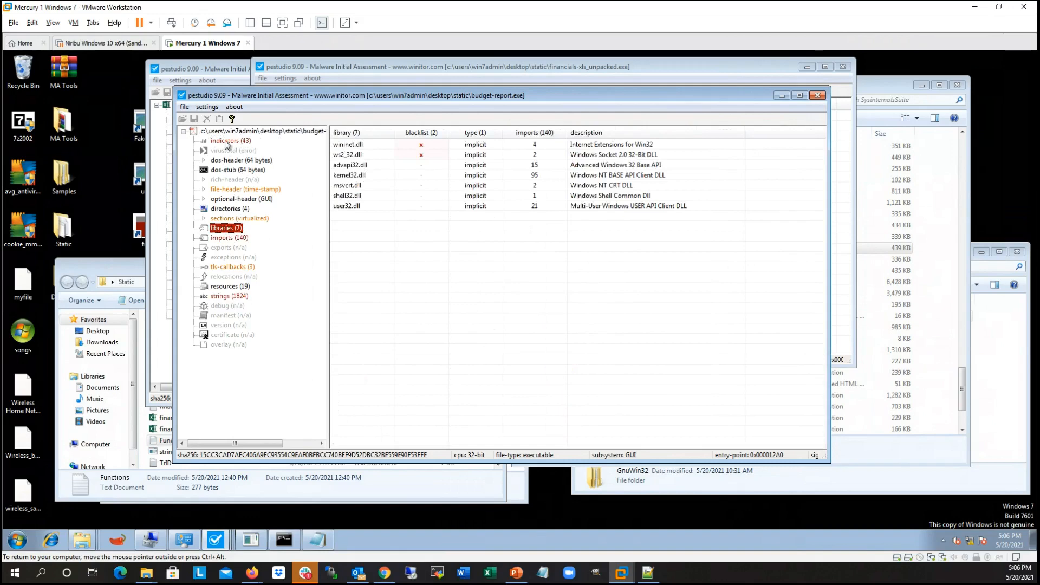
Step: Show the indicators of budget-report.exe in a maximized window with narrower columns and highlight the blacklisted strings and blacklisted libraries entries
click(226, 142)
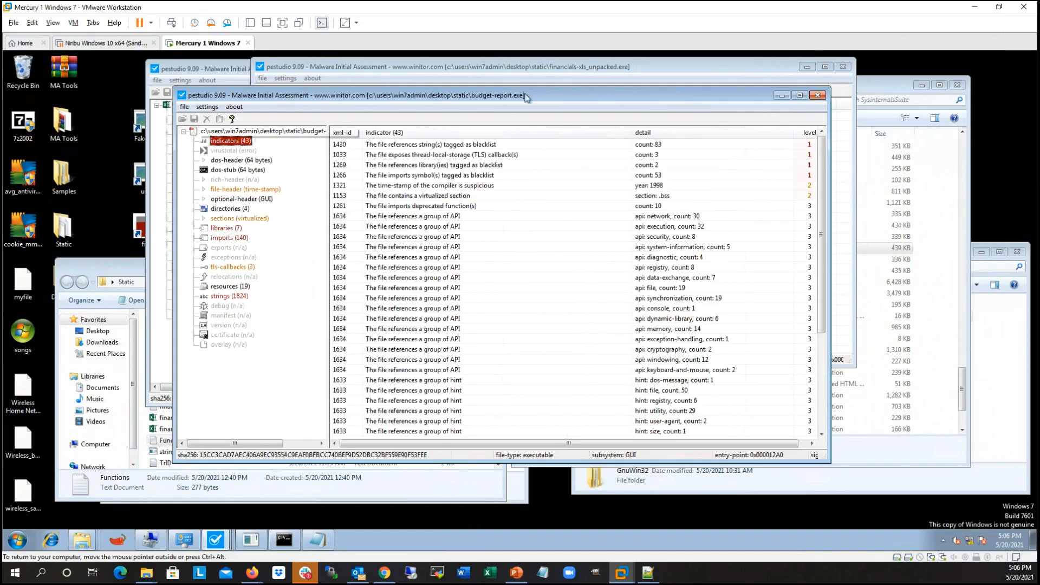
click(799, 95)
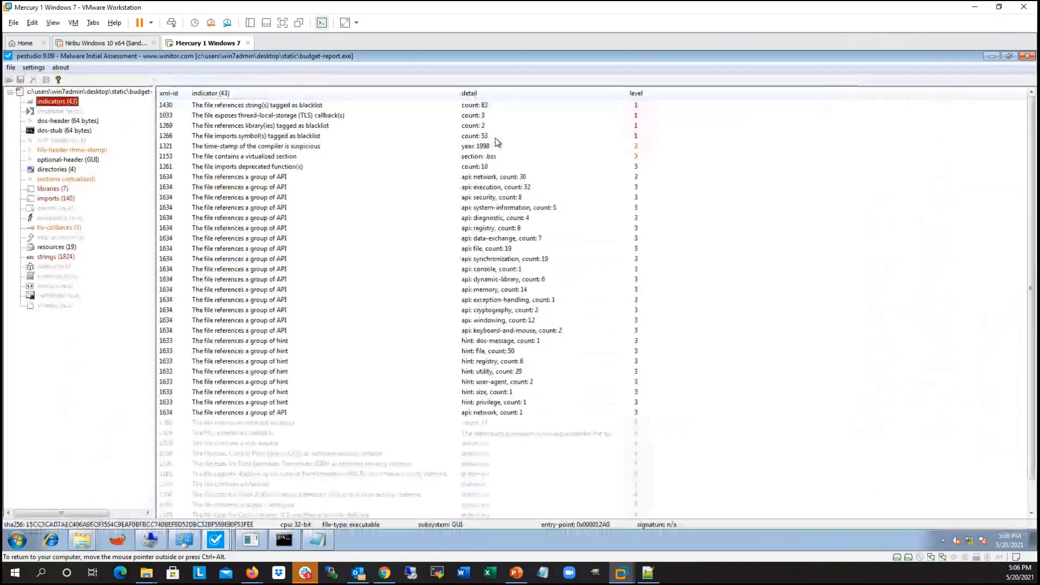
drag(459, 92, 366, 92)
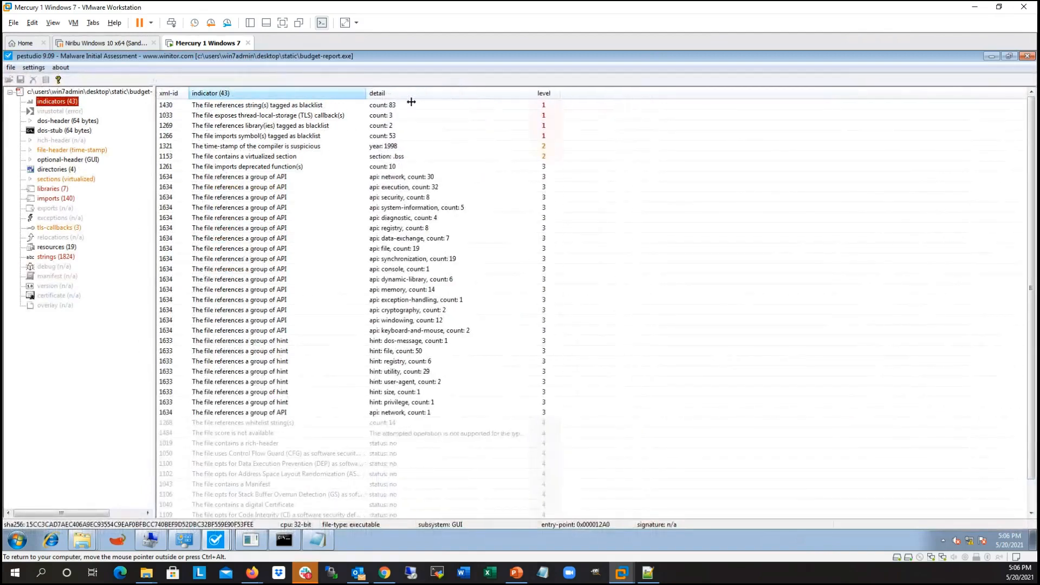
mouse_move(534, 93)
mouse_down()
mouse_move(493, 93)
mouse_move(535, 92)
mouse_up()
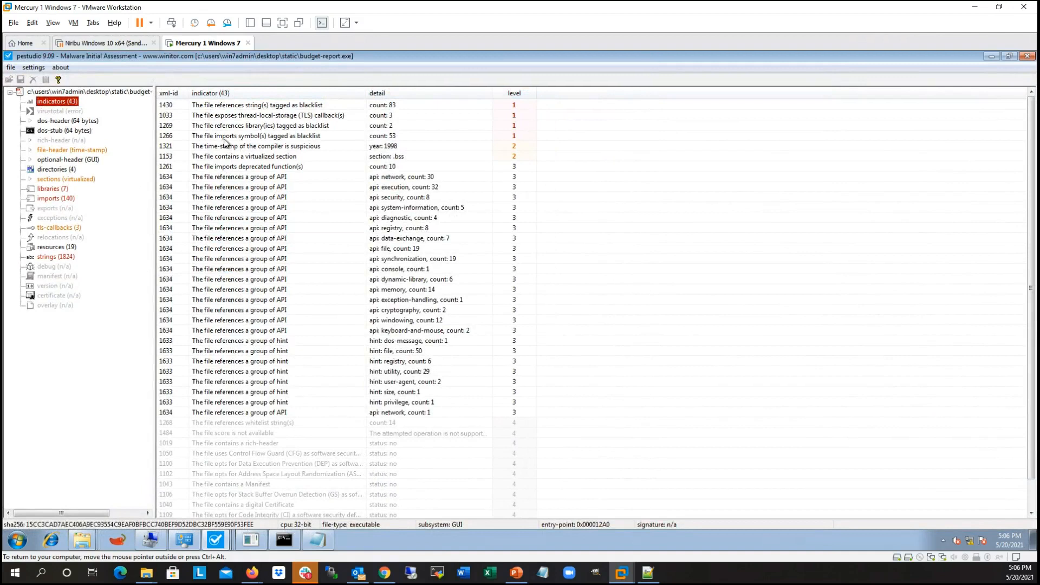
click(532, 106)
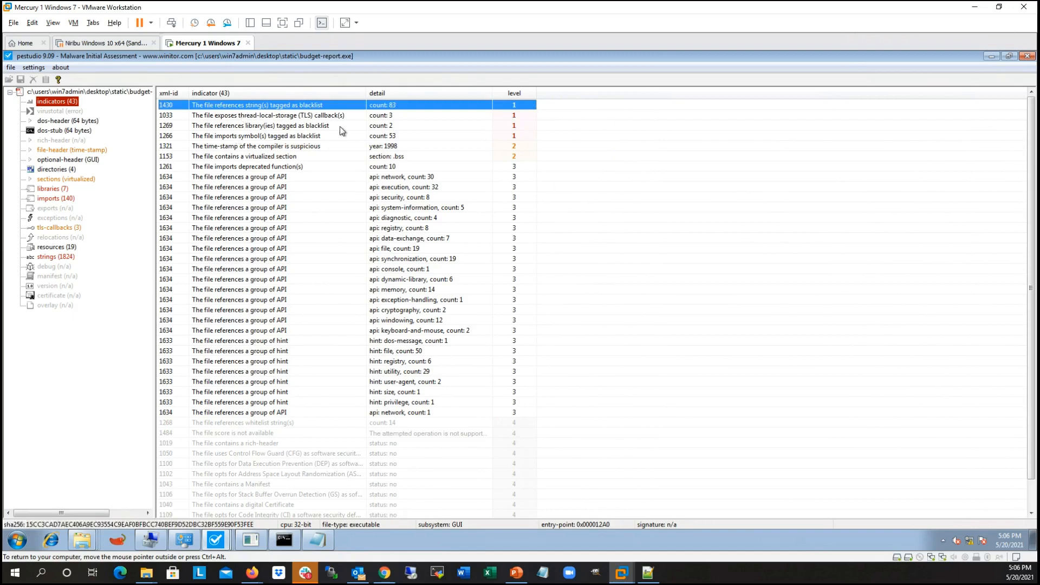
click(400, 127)
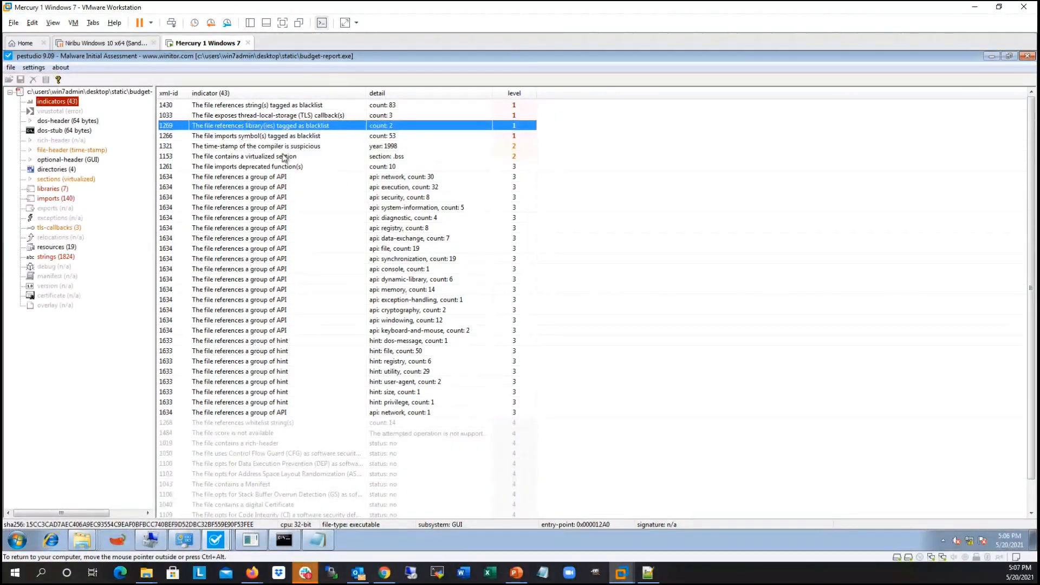
Step: Minimize budget-report.exe, show the indicators of financials-xls_unpacked.exe in a maximized window, and highlight the blacklisted strings and blacklisted resource language entries
click(991, 57)
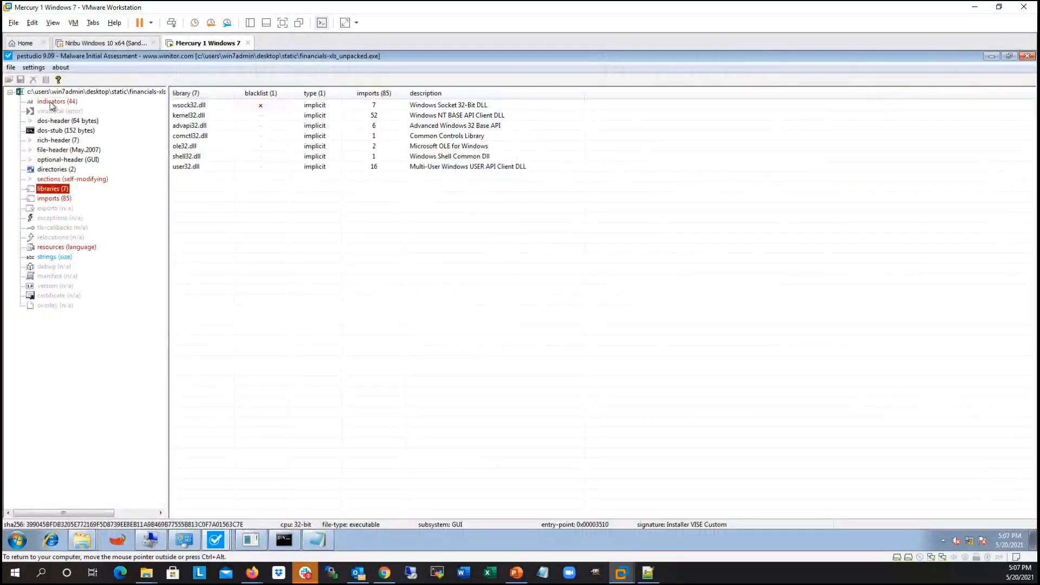
click(51, 102)
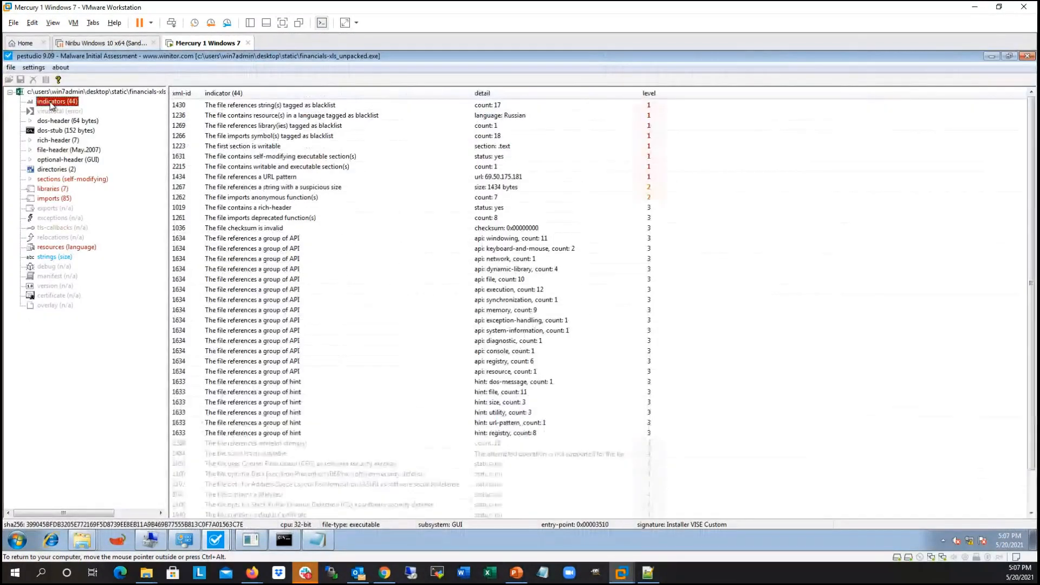
click(362, 107)
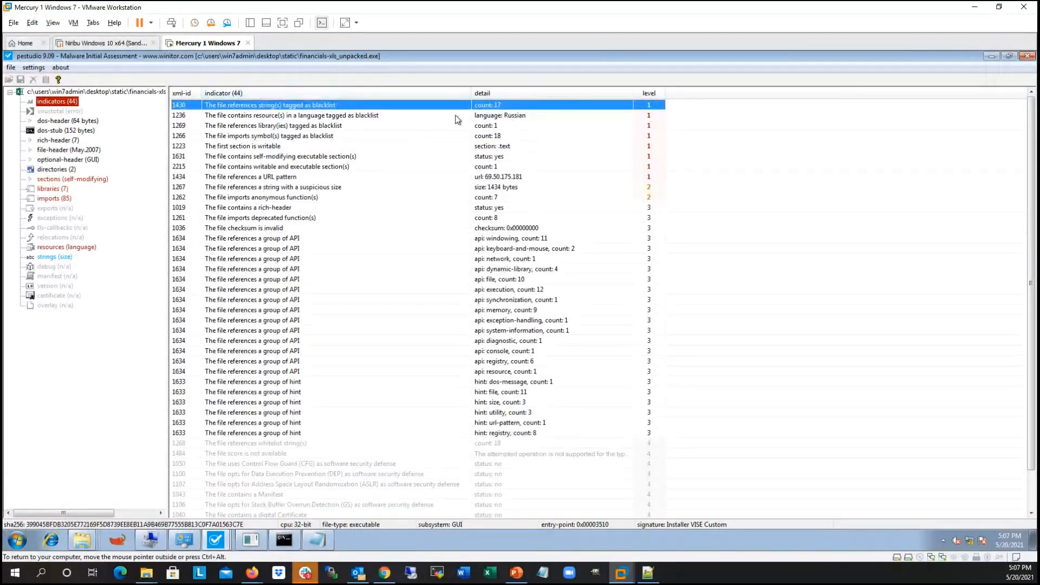
click(356, 117)
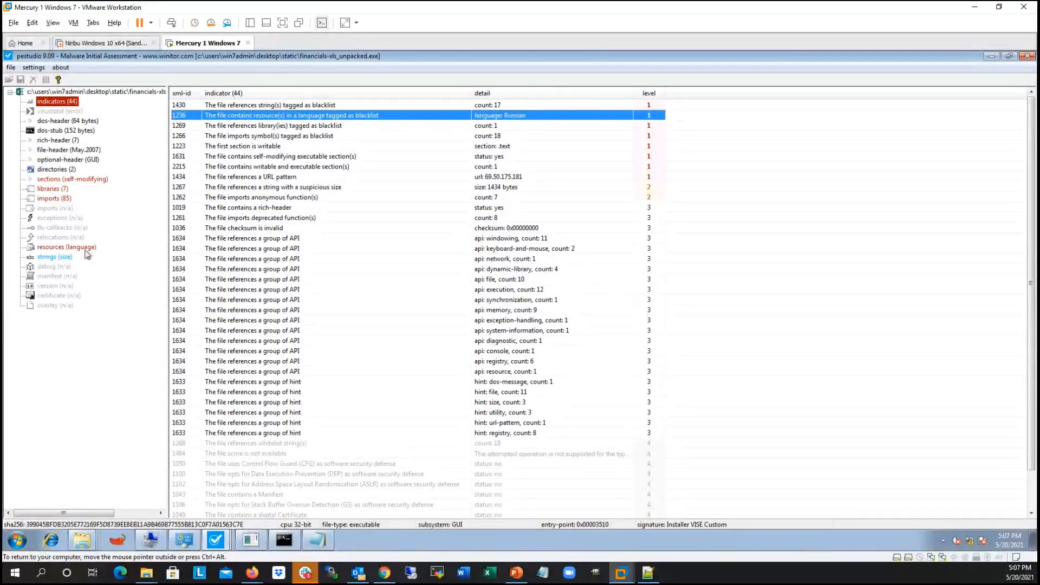
Step: Inspect the resources of financials-xls_unpacked.exe with adjusted column widths, highlight the Russian-language dialog resource, and return to the indicators
click(56, 248)
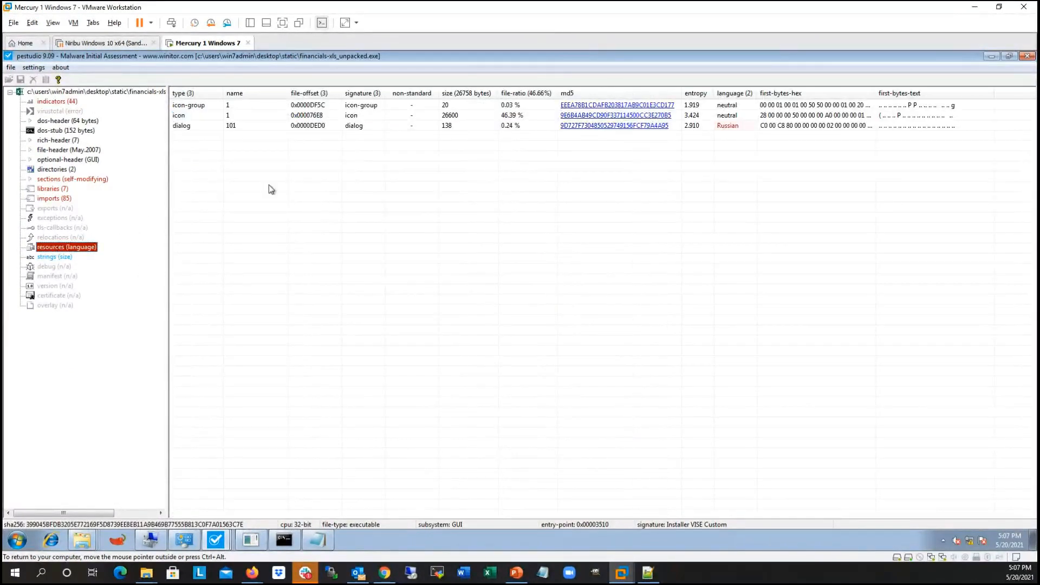
drag(169, 120, 180, 118)
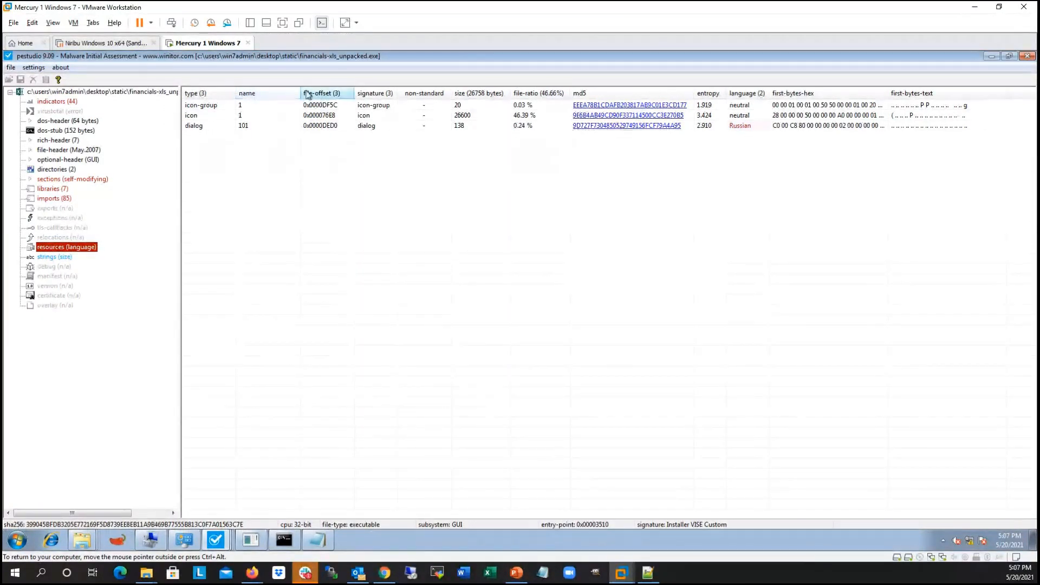
drag(302, 93, 274, 93)
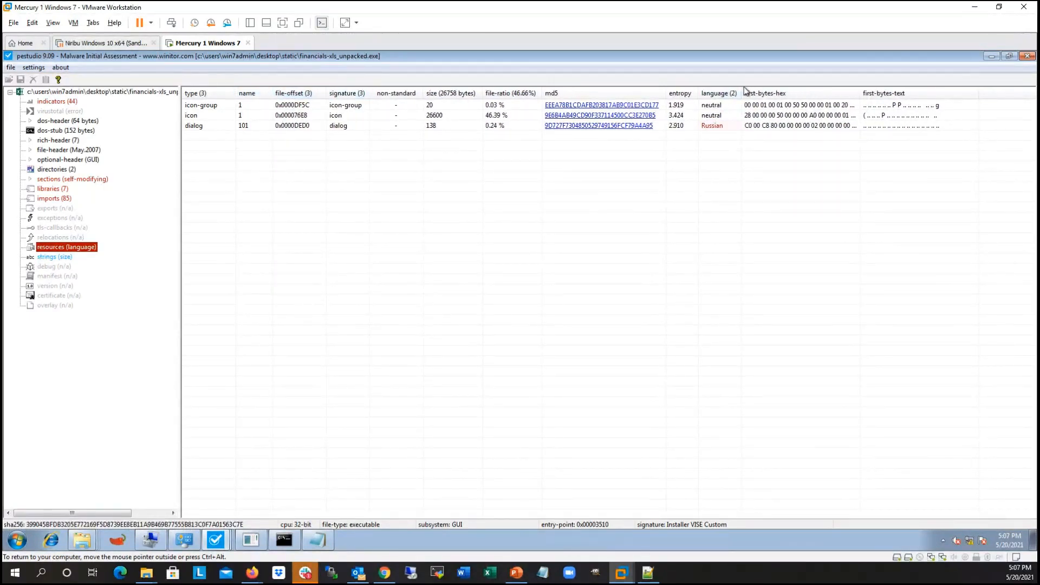
drag(742, 94, 761, 93)
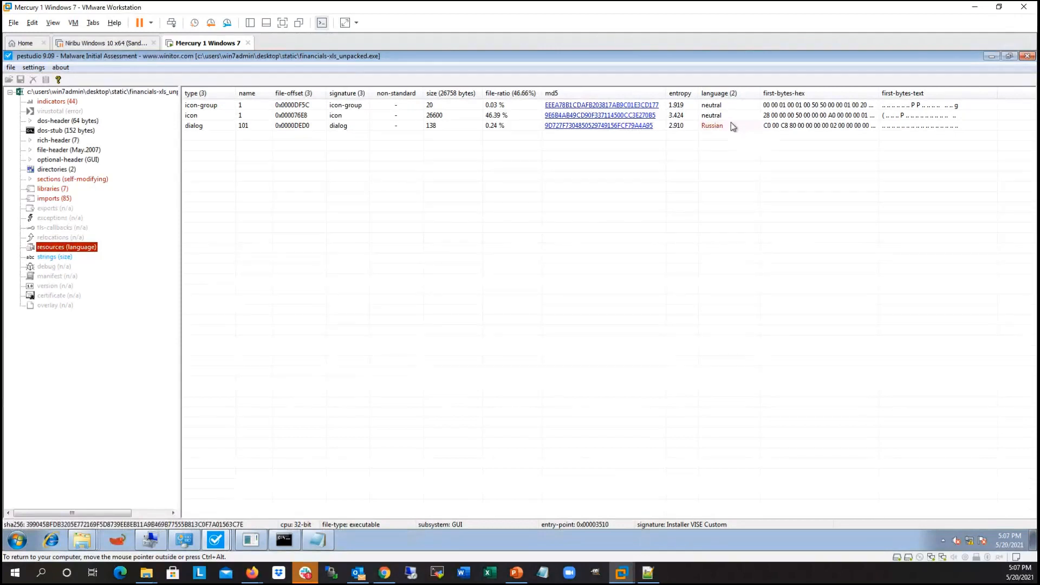
click(227, 126)
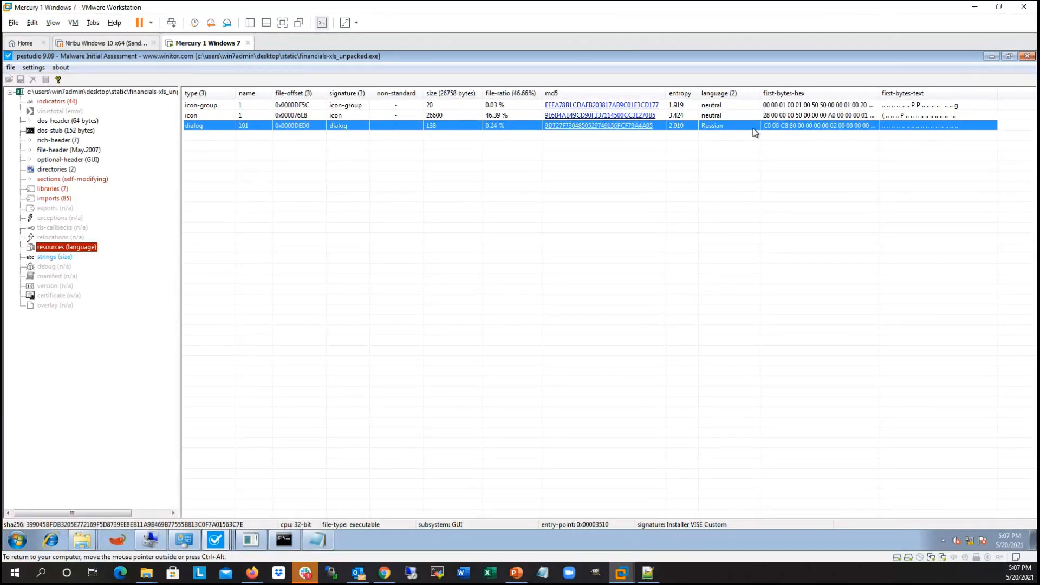
click(52, 101)
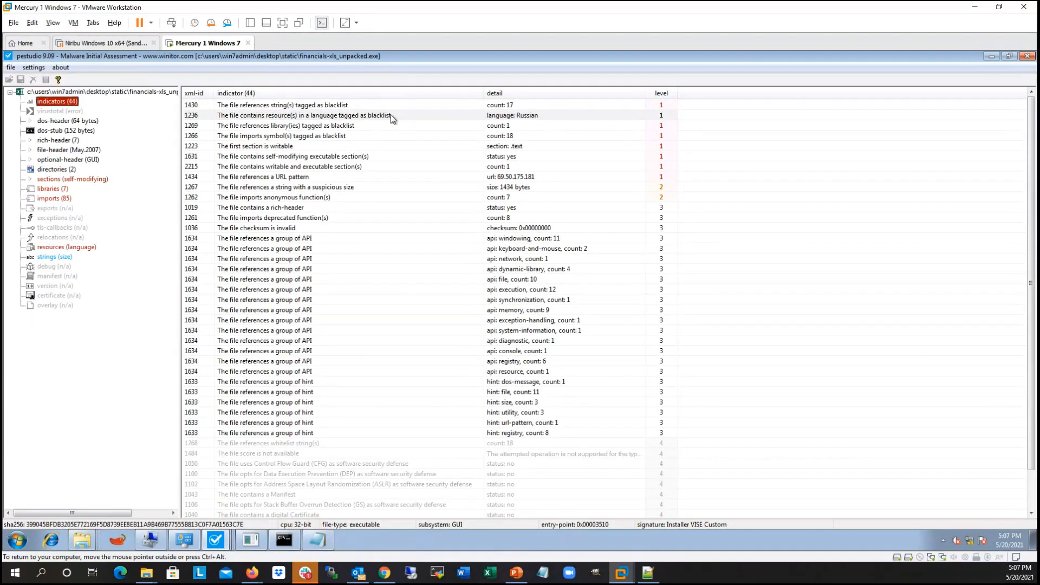
Step: Switch to the PowerPoint slide show and advance to slide 36 with the section properties of financials-xls_unpacked.exe
click(516, 573)
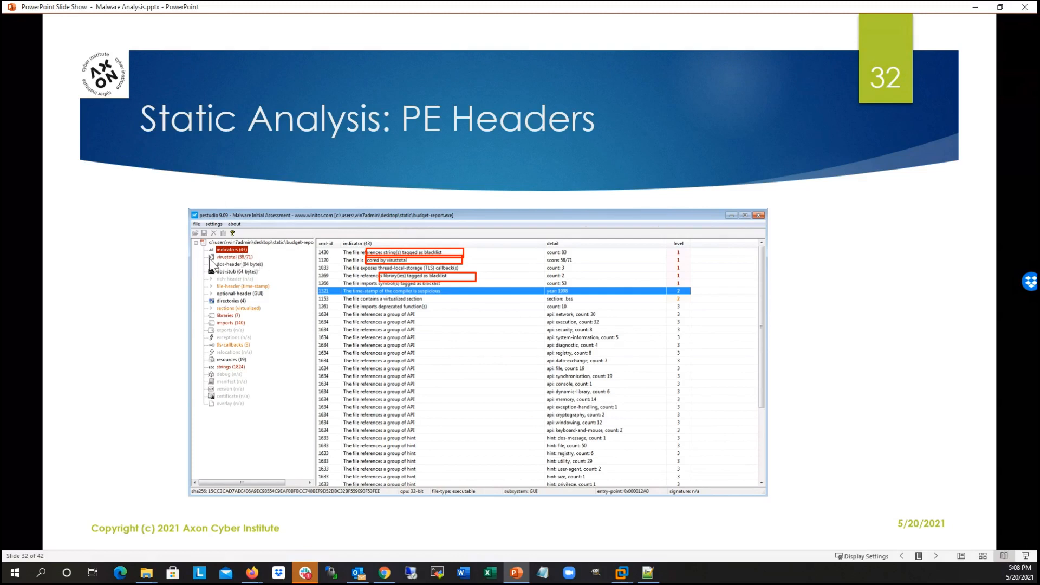
click(277, 259)
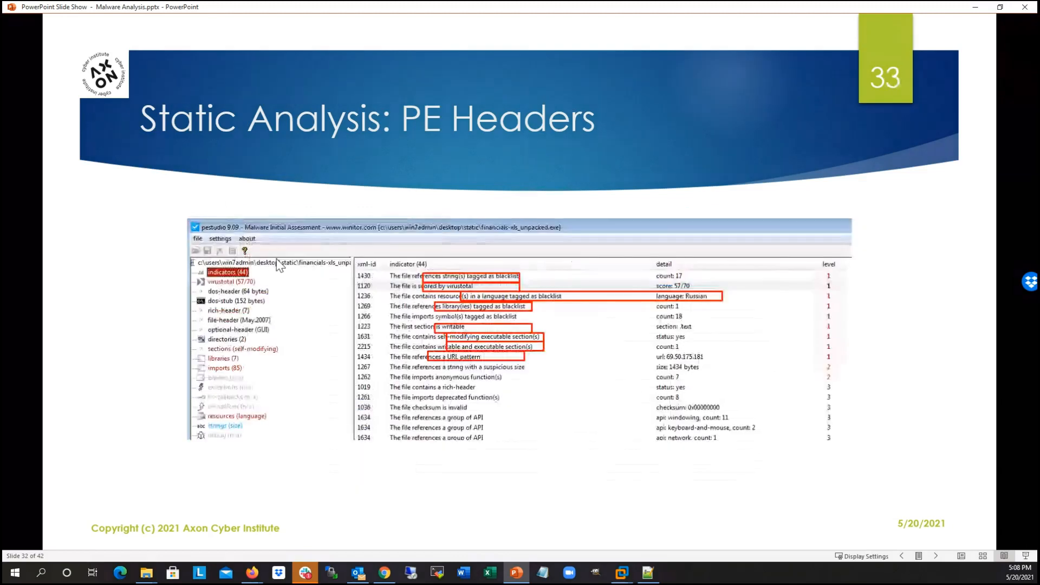
click(402, 247)
click(402, 246)
click(401, 247)
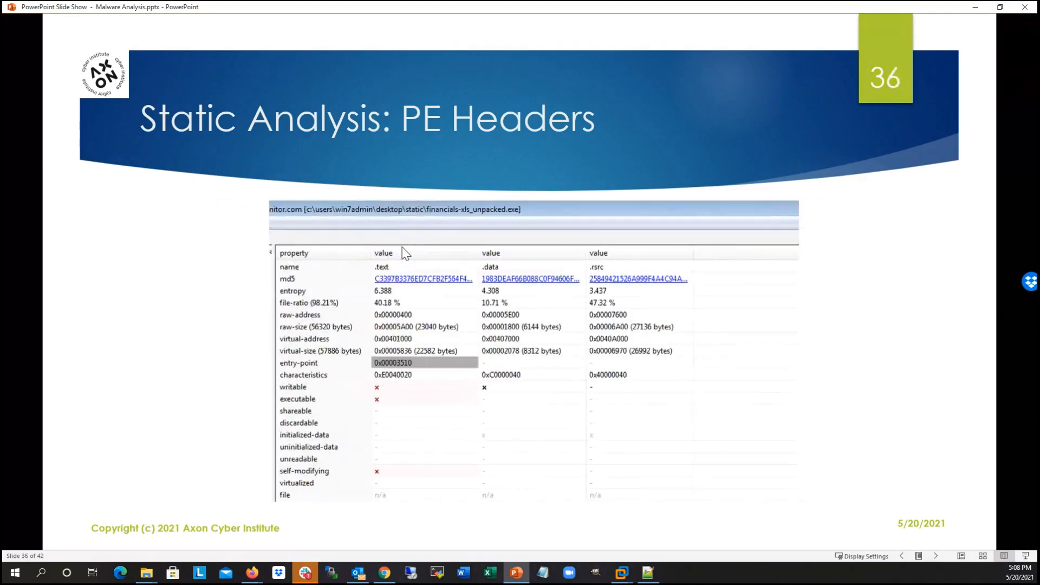
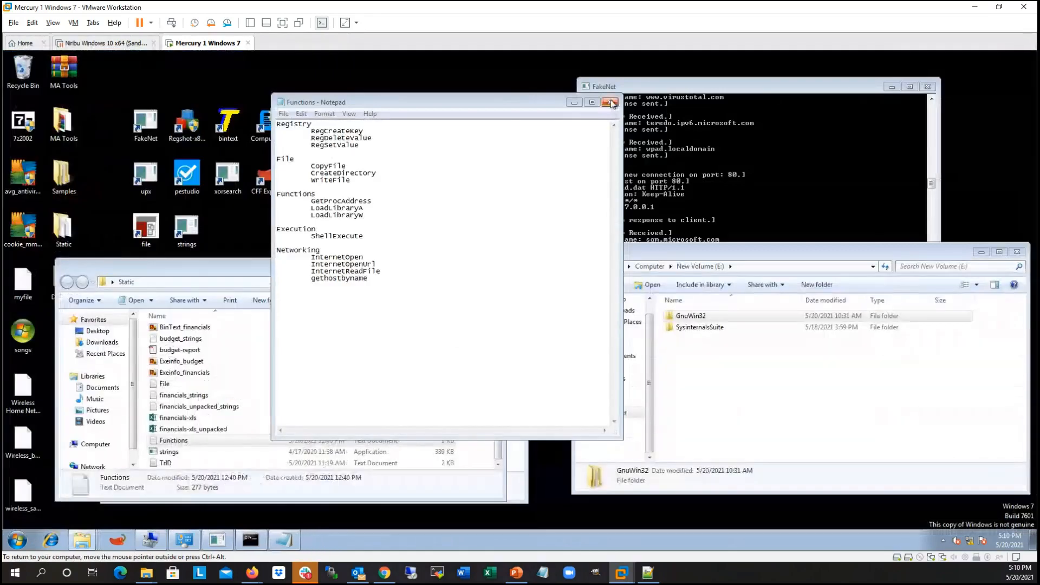
Step: Arrange the FakeNet and New Volume (E:) windows apart, minimize the Static folder, and position the Dynamic folder window clear of the desktop icons
drag(701, 84, 727, 77)
drag(589, 244, 591, 304)
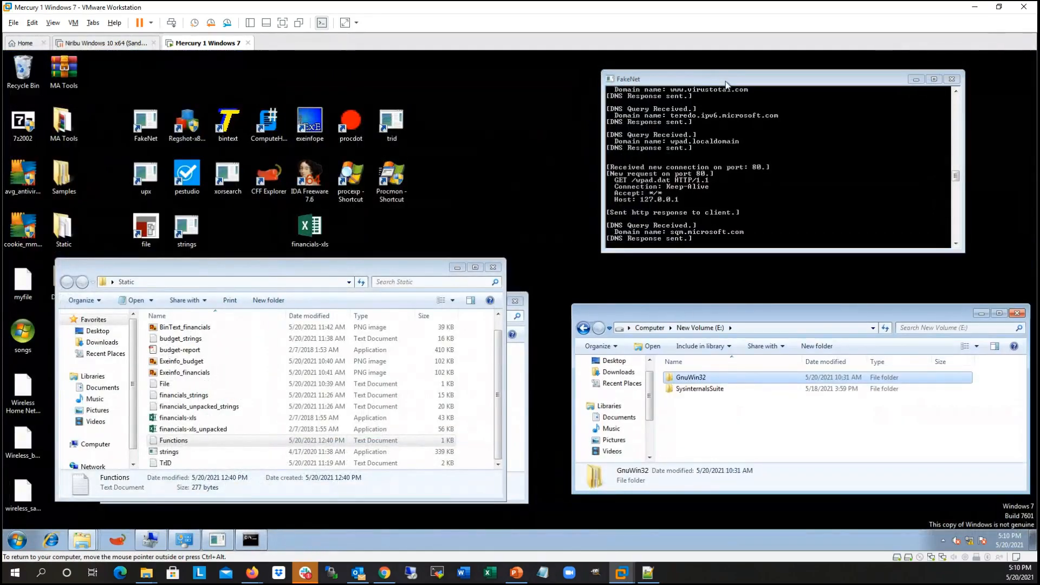
drag(725, 83, 738, 83)
click(457, 267)
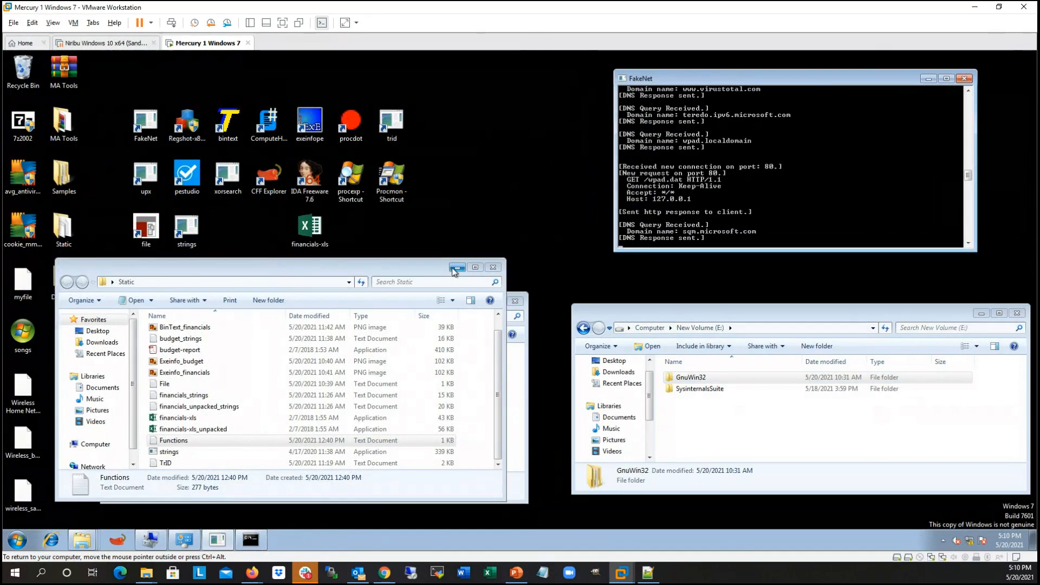
drag(245, 301, 233, 302)
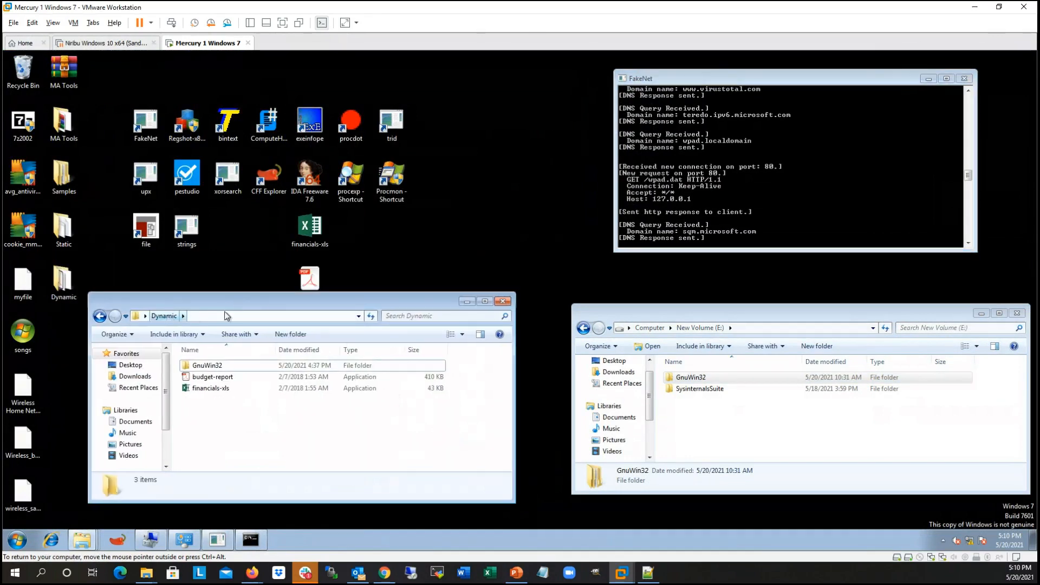
Step: Launch Regshot as administrator, approve the elevation, and position its window between the Dynamic folder and FakeNet
right_click(179, 121)
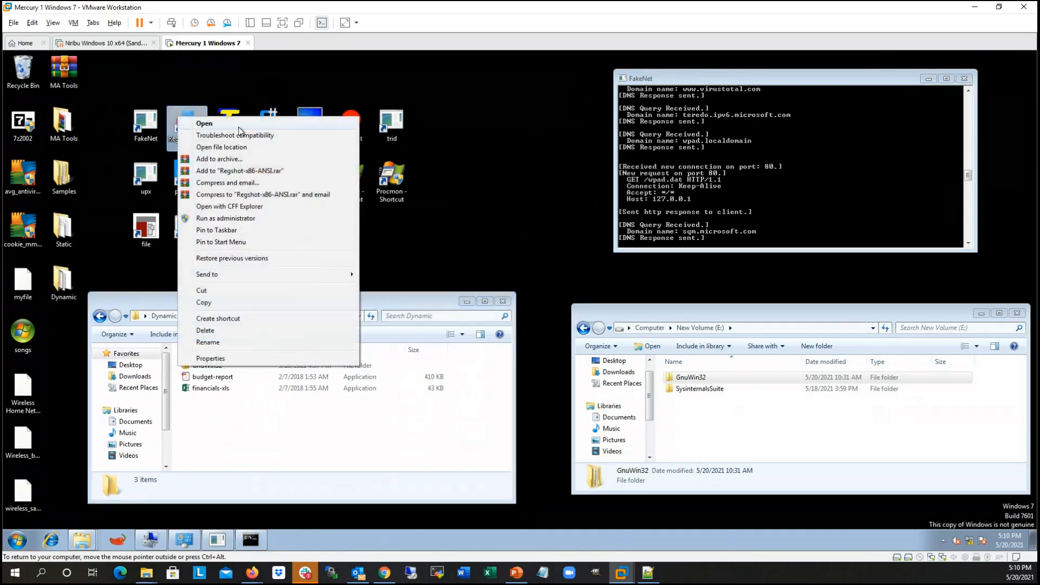
click(216, 219)
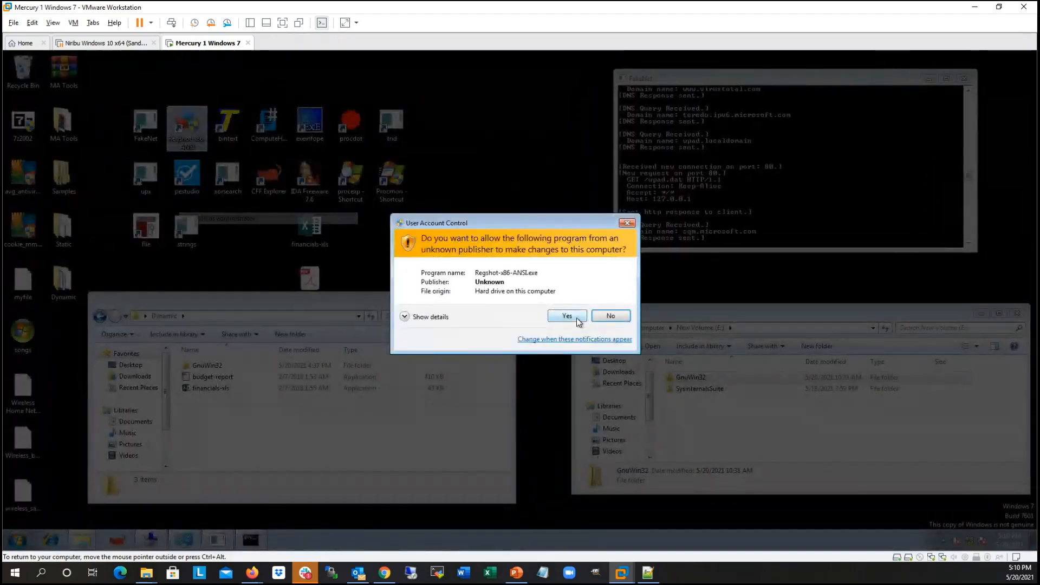
click(576, 317)
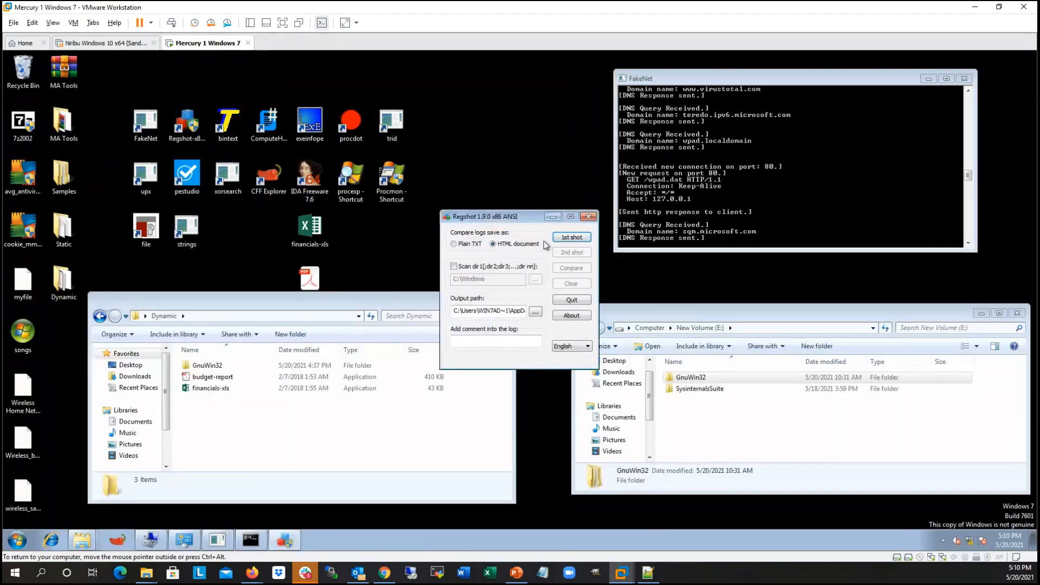
drag(513, 218, 554, 211)
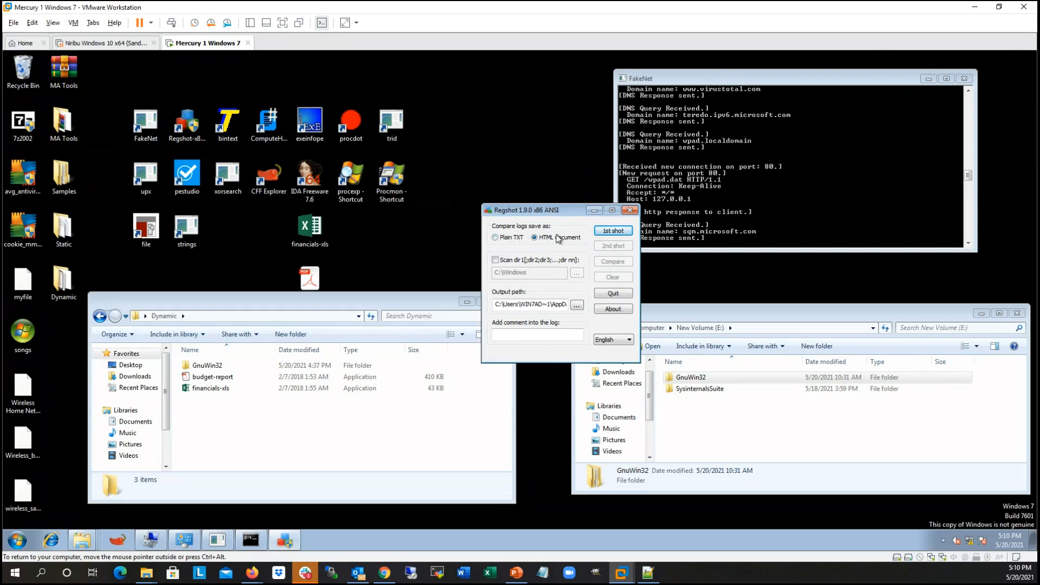
Step: Enable directory scanning in Regshot and set the scanned directory to C:\
click(501, 262)
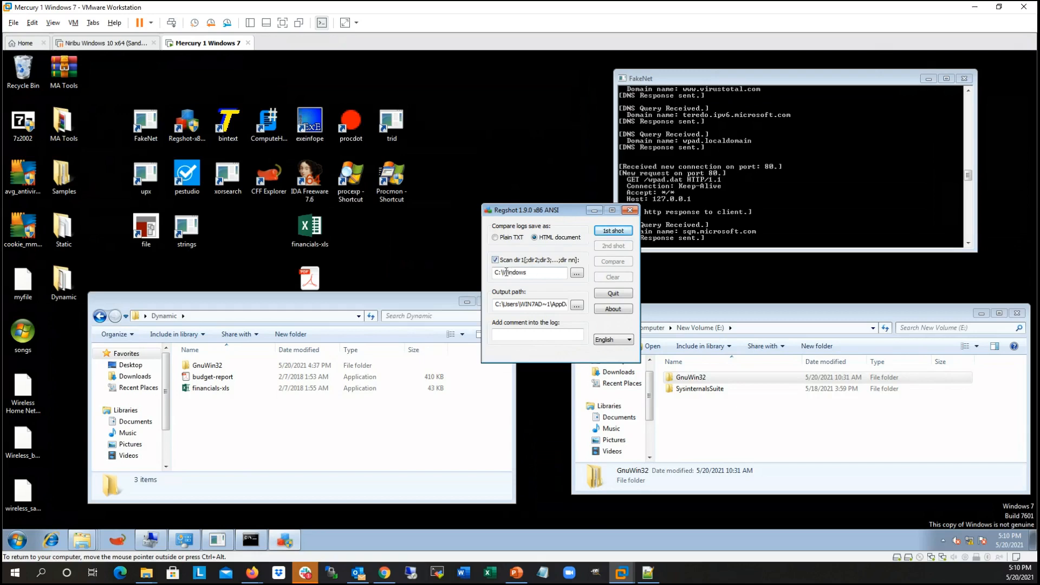
drag(503, 273, 555, 273)
click(512, 274)
key(BackSpace)
drag(557, 212, 567, 209)
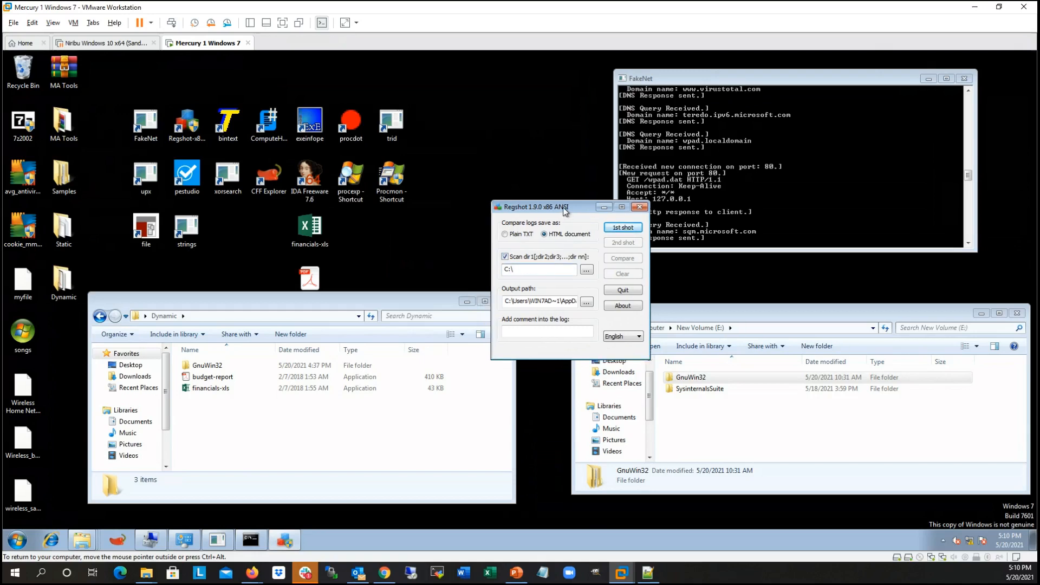
Step: Set the Regshot output path to the Dynamic folder on the desktop
click(586, 302)
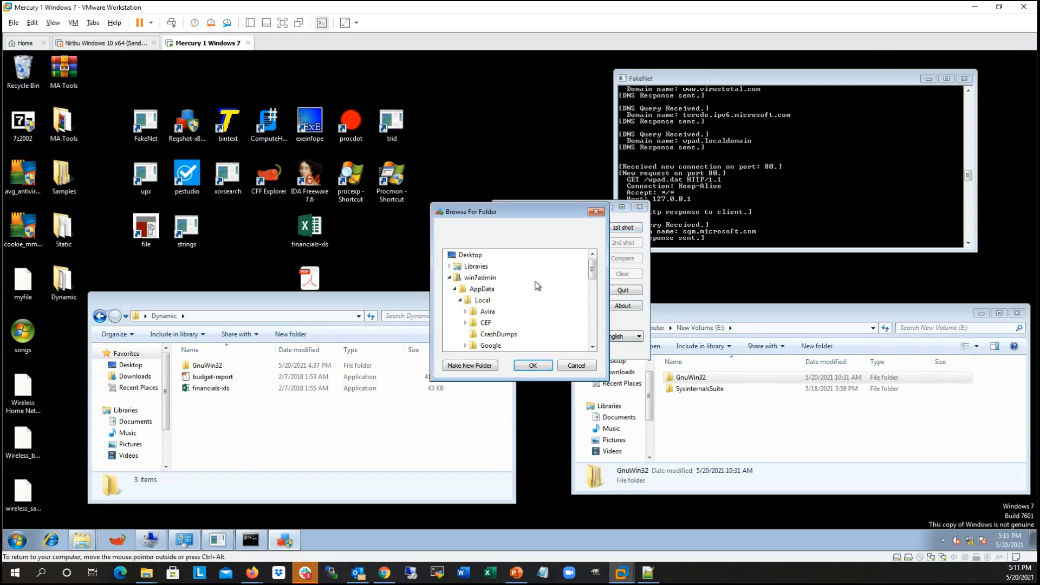
click(449, 278)
scroll(466, 277, down, 1)
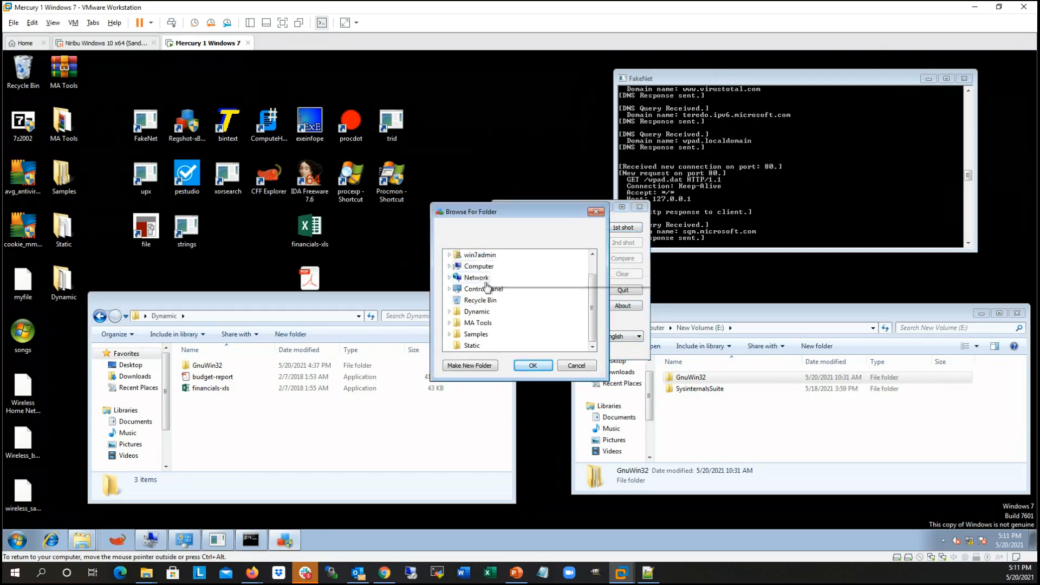
click(477, 312)
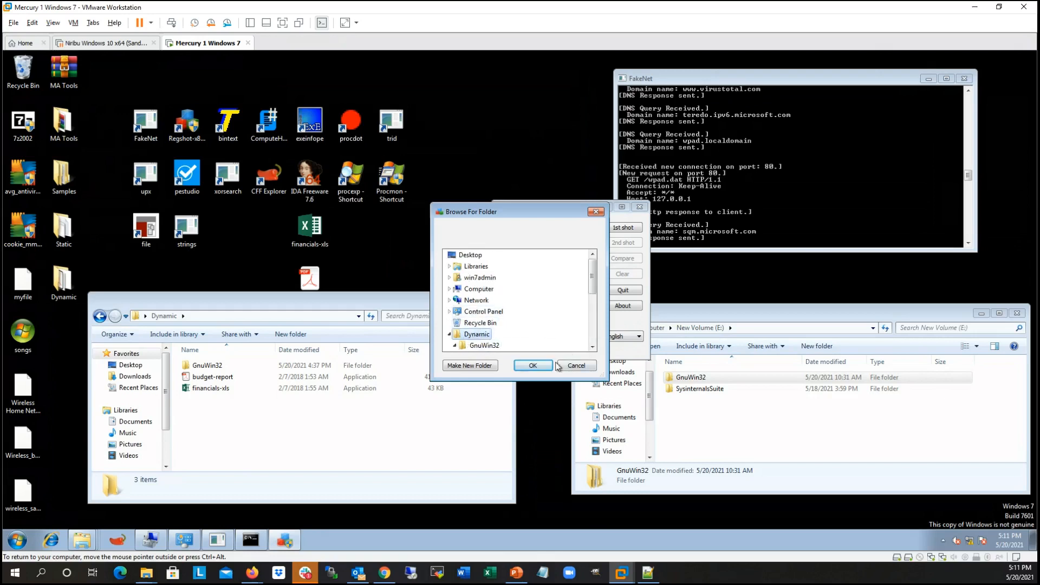
click(532, 365)
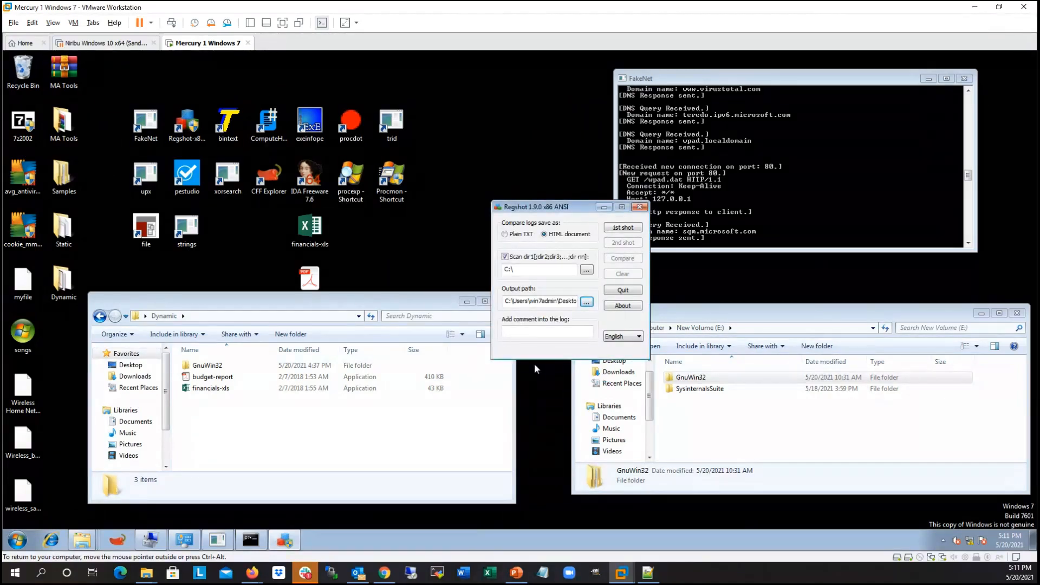
Step: Move the Regshot window clear of the Dynamic folder and take the first shot of the system
drag(577, 206, 639, 233)
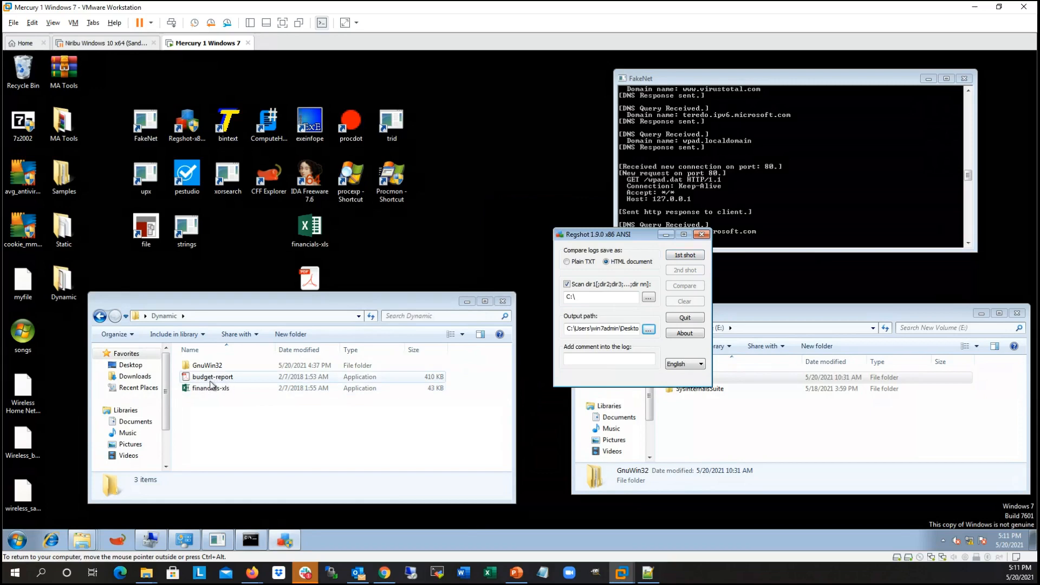
click(690, 259)
click(695, 263)
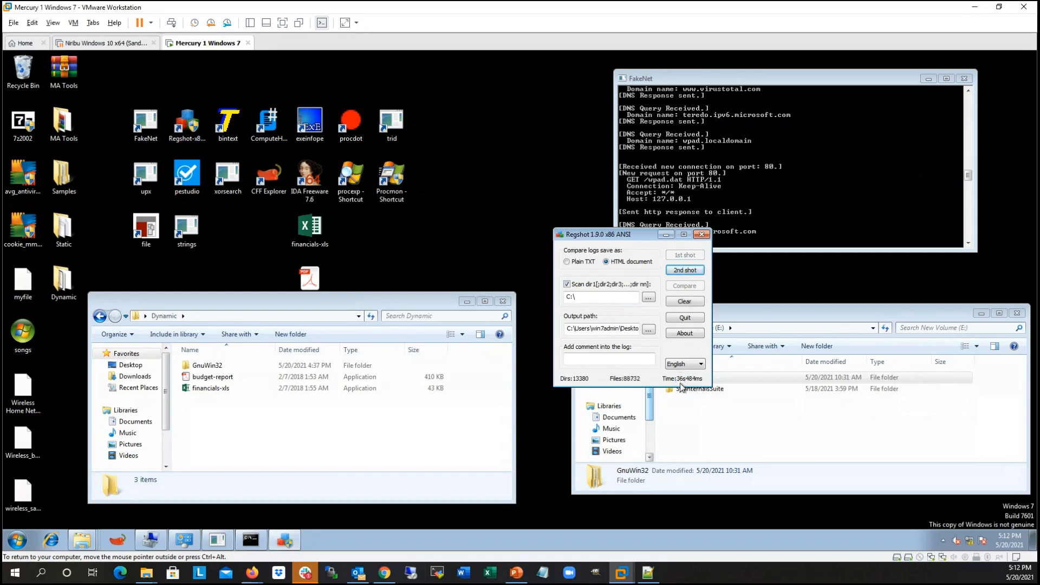
Step: Run budget-report from the Dynamic folder as administrator, approve the elevation, and bring the FakeNet console to the front
right_click(248, 377)
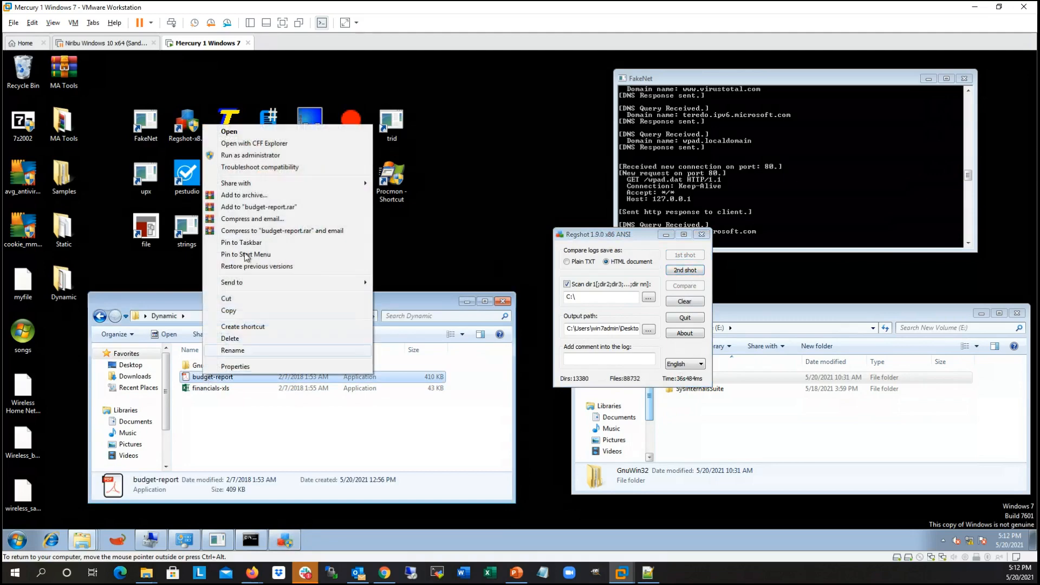
click(249, 155)
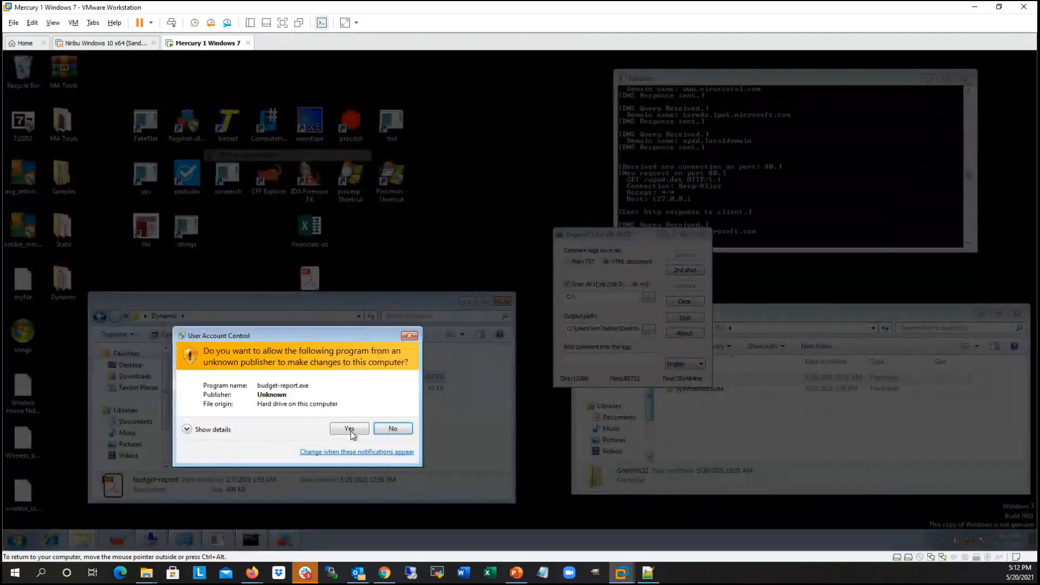
click(350, 428)
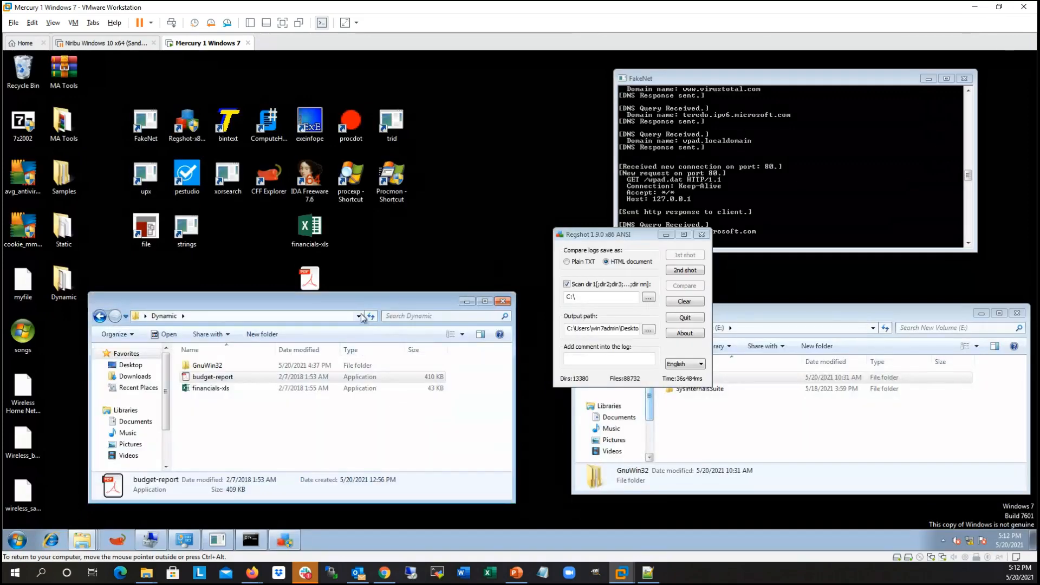
drag(359, 291, 365, 314)
click(733, 161)
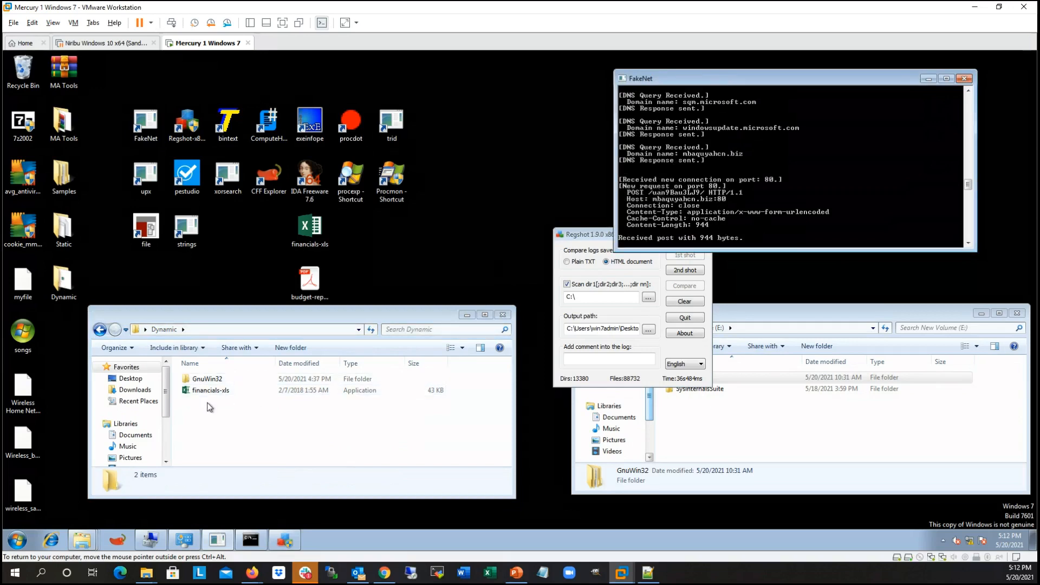
Step: Move Regshot below the FakeNet console, take the second shot, and place the Dynamic folder window beside it
click(340, 310)
drag(599, 237, 607, 284)
click(696, 317)
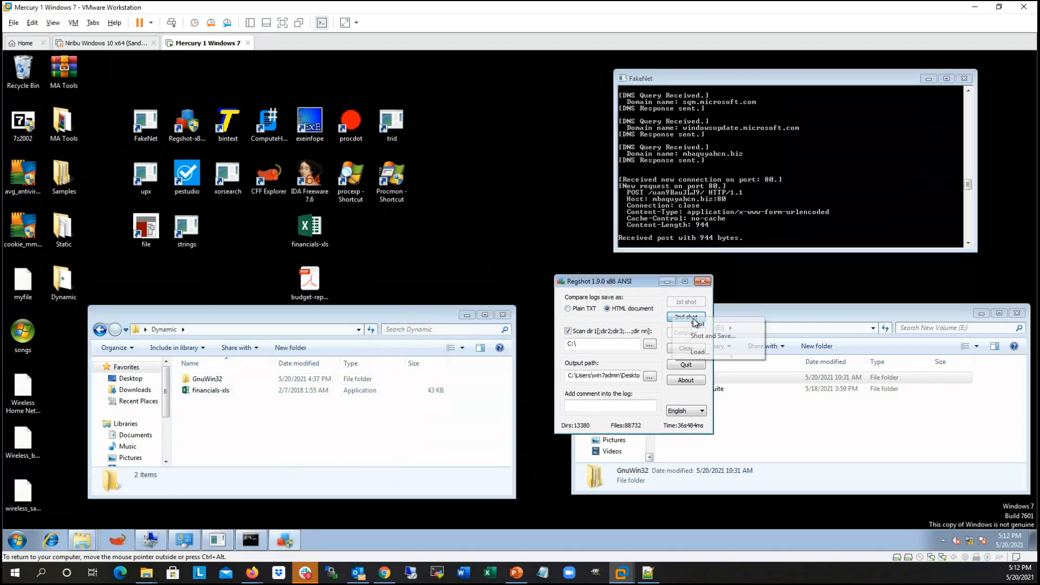
click(705, 324)
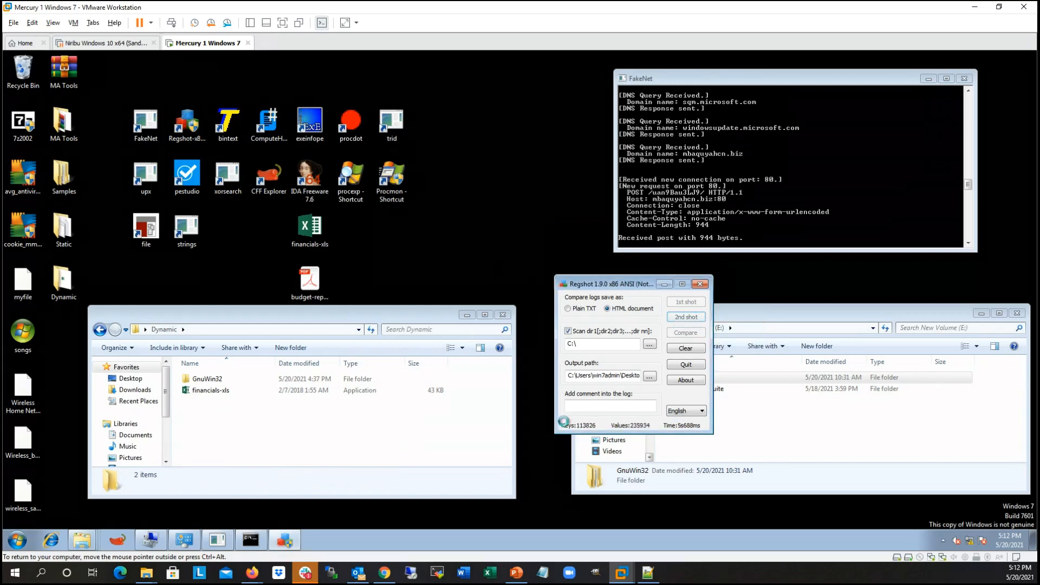
drag(385, 313, 424, 283)
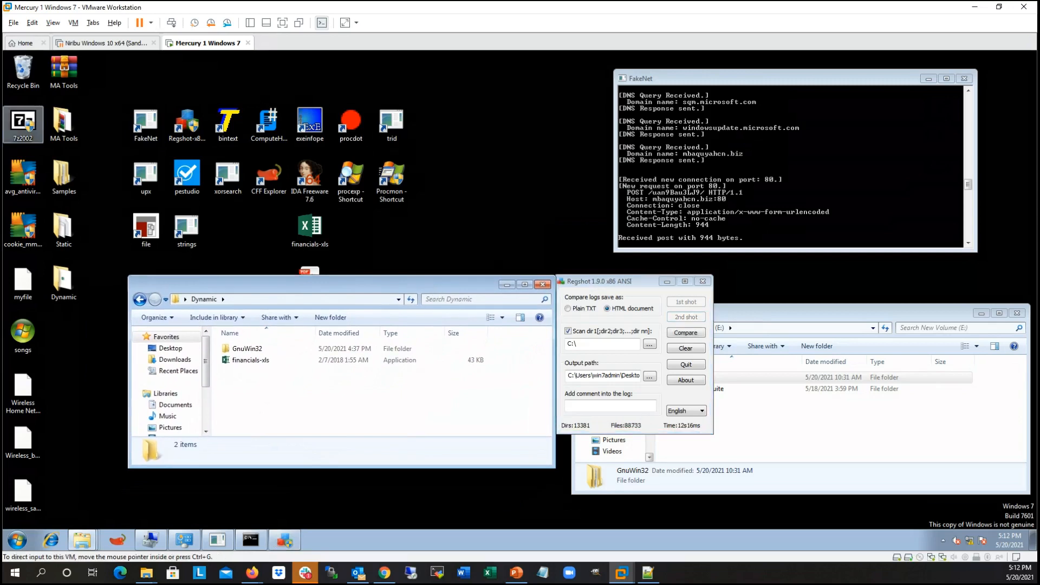
Step: Compare the two Regshot shots, postpone the Internet Explorer setup, and maximize the resulting HTML report
key(alt+Tab)
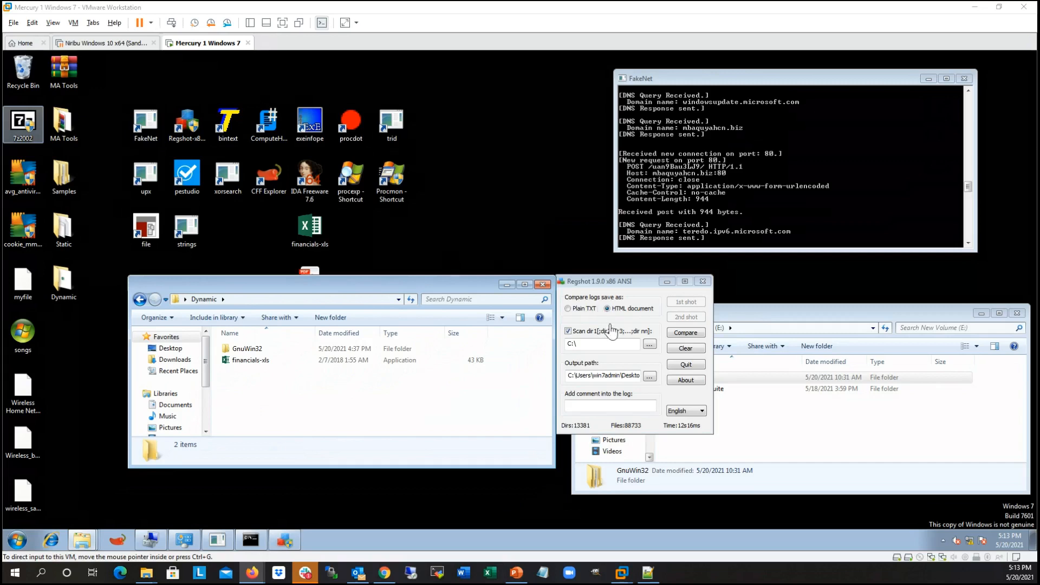
click(691, 335)
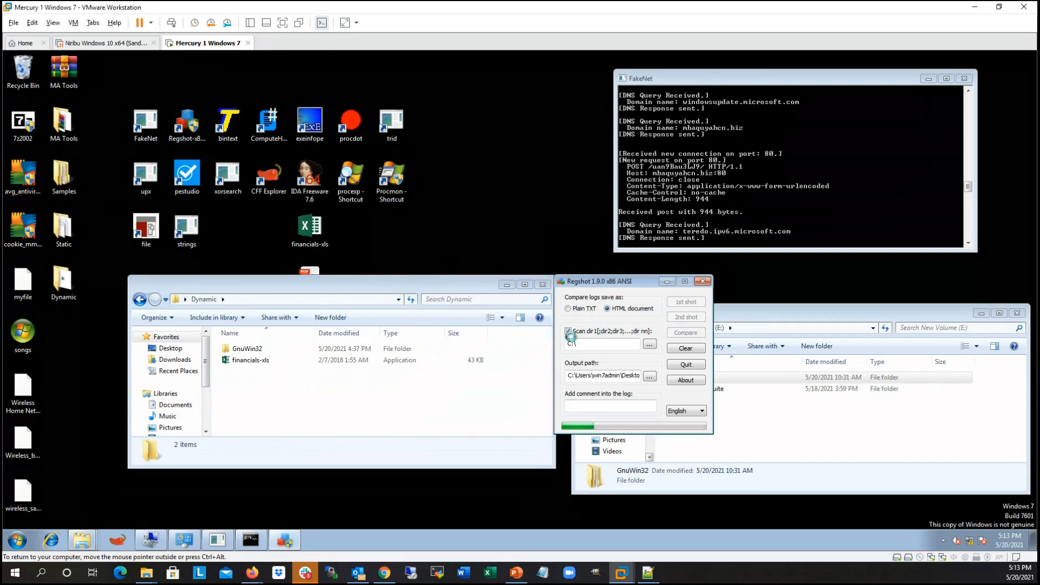
drag(437, 282, 432, 282)
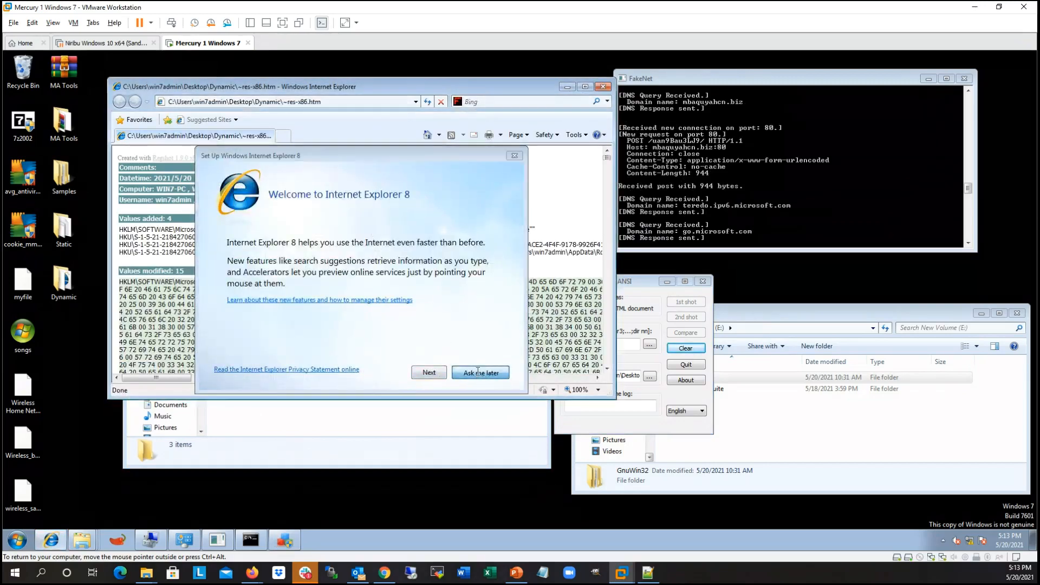
click(480, 373)
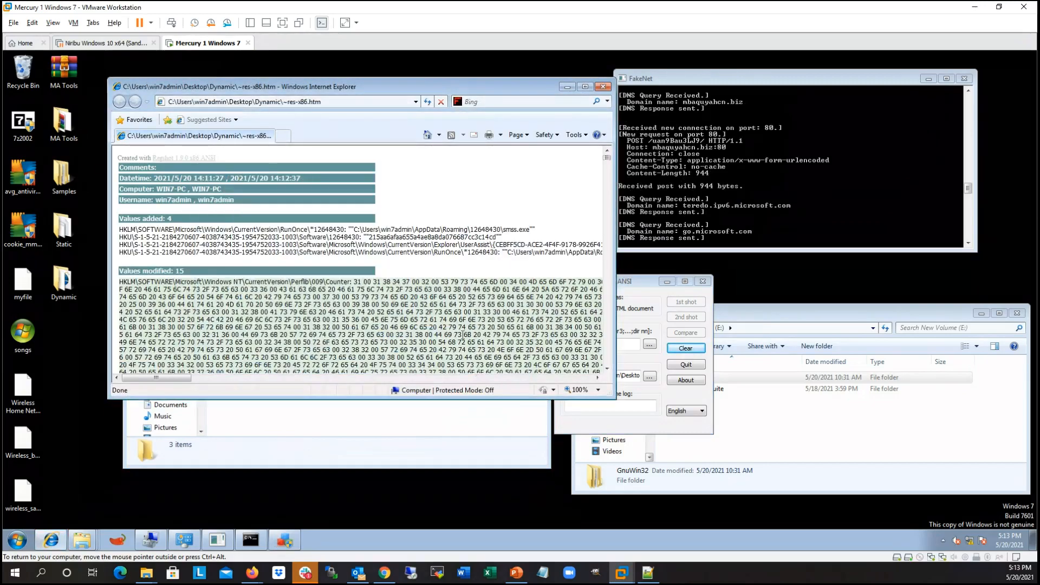
click(582, 86)
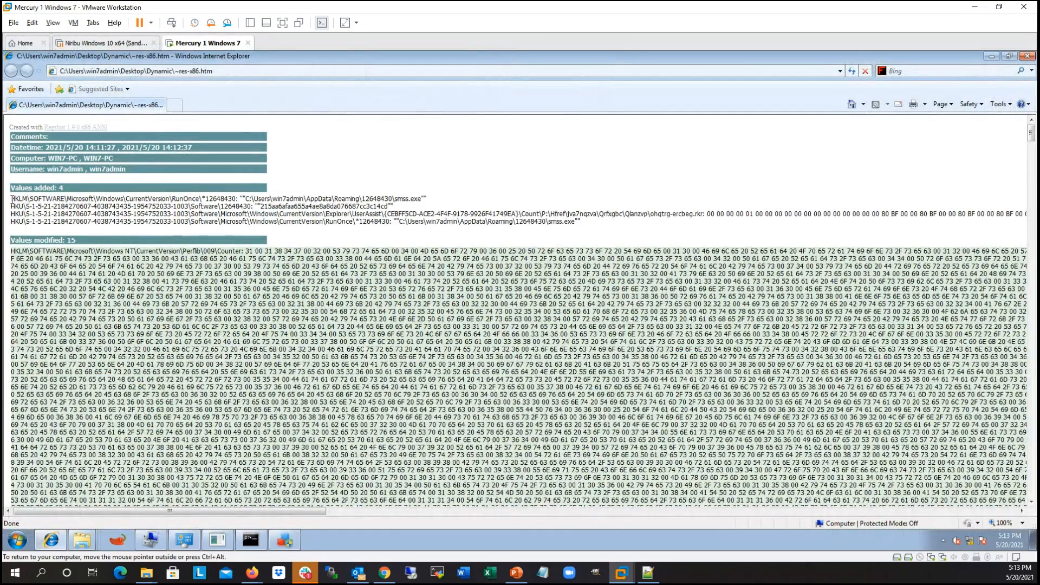
Step: Examine the HKLM RunOnce entry pointing to smss.exe under the report's added values, highlighting its key and path
mouse_move(11, 199)
mouse_down()
mouse_move(235, 196)
mouse_move(131, 207)
mouse_move(16, 199)
mouse_up()
click(235, 196)
click(16, 198)
drag(12, 199, 264, 201)
click(275, 210)
mouse_move(420, 196)
mouse_down()
mouse_move(246, 202)
mouse_move(420, 199)
mouse_up()
click(247, 202)
click(419, 199)
Step: Examine the added HKU values, highlighting the Software\12648430 entry and the RunOnce entry for smss.exe
drag(250, 206, 113, 207)
double_click(290, 207)
click(114, 207)
drag(33, 221, 575, 223)
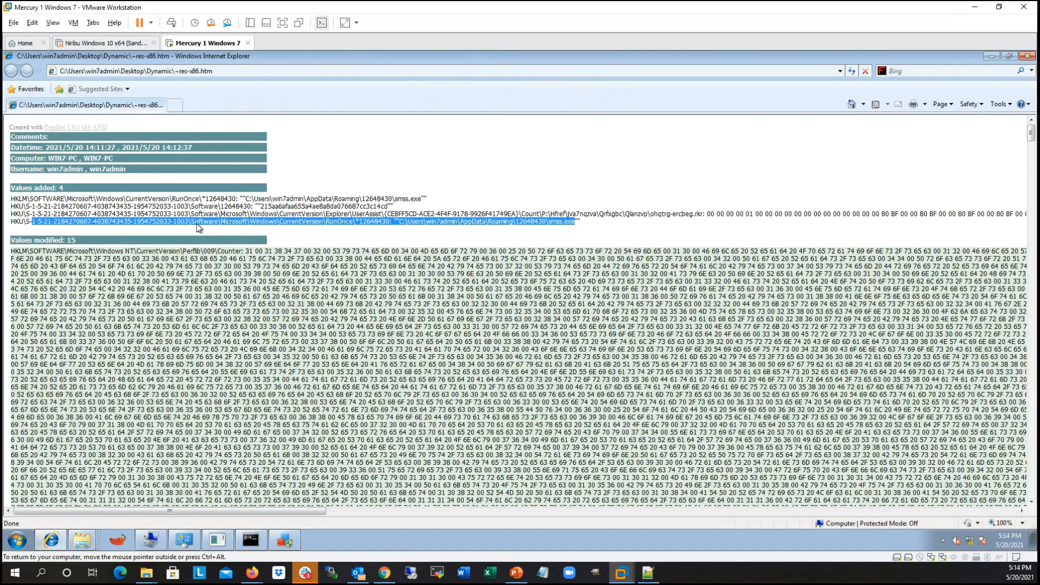
click(282, 193)
Step: Review the file changes at the report's end, highlighting the added smss.exe and the deleted budget-report.exe
scroll(292, 188, down, 2)
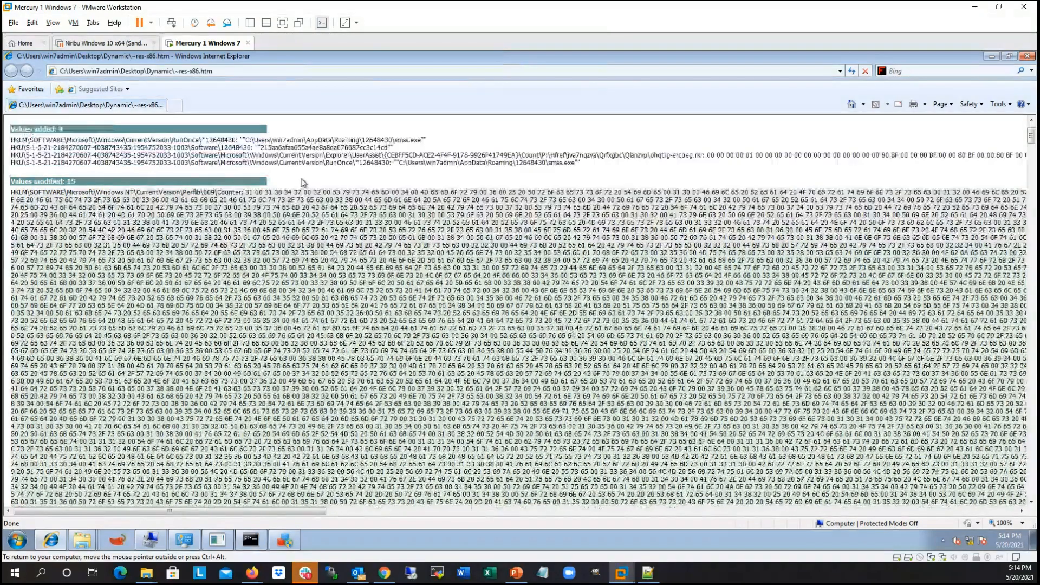
scroll(302, 183, down, 5)
drag(1031, 153, 1034, 487)
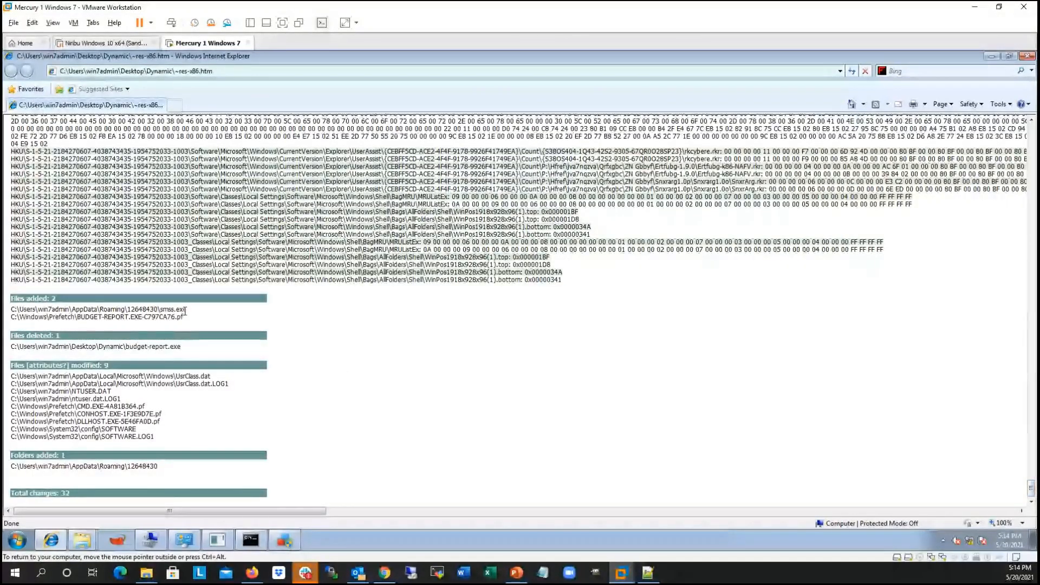
drag(174, 309, 15, 312)
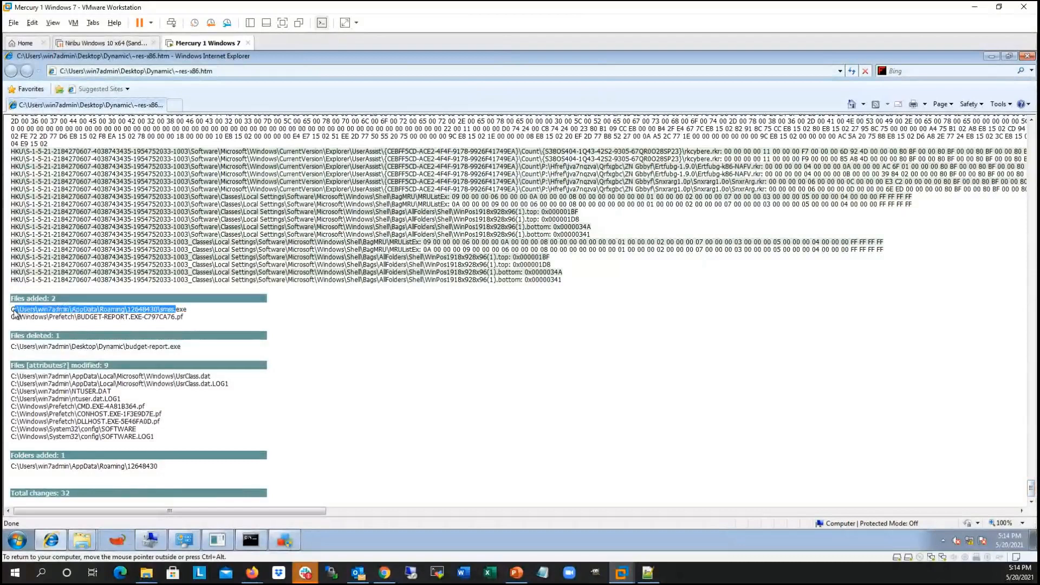
click(12, 313)
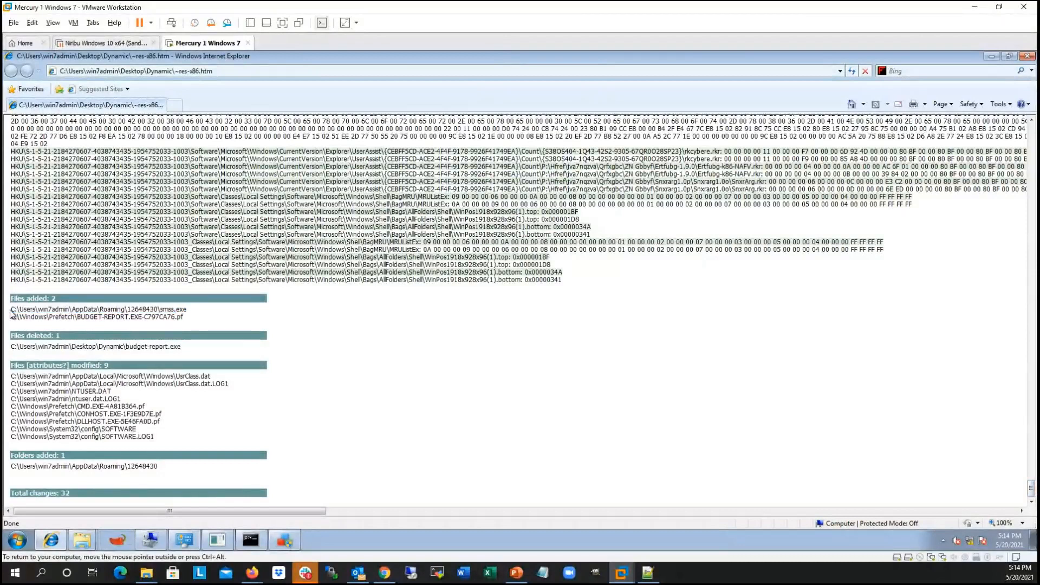
drag(191, 312, 8, 313)
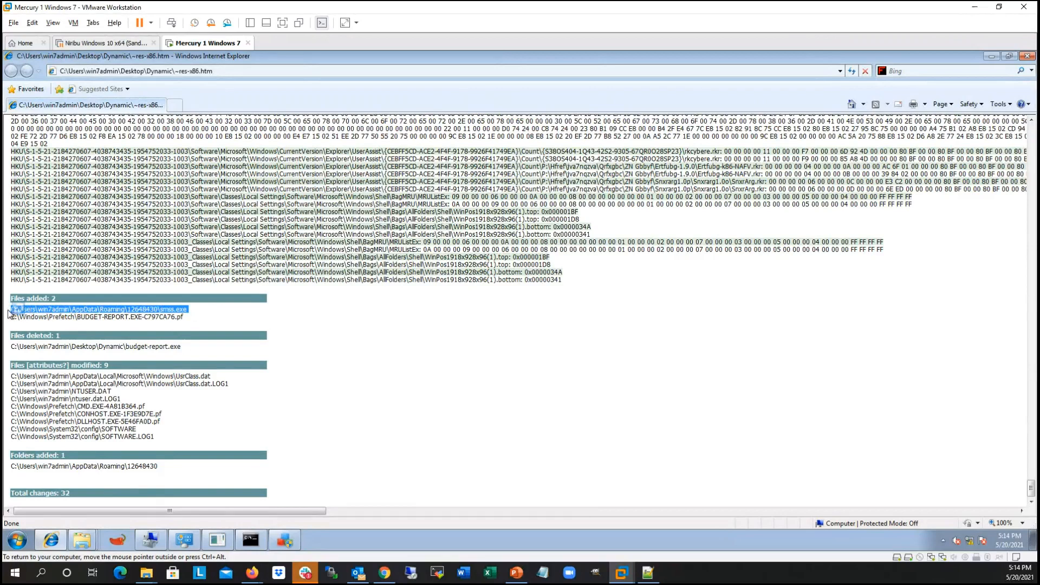
click(35, 344)
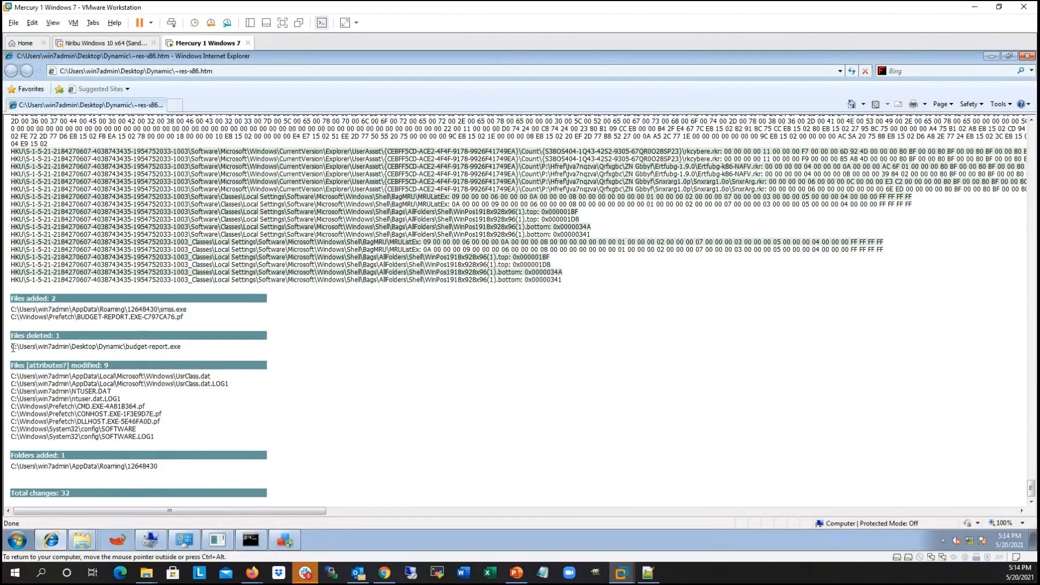
drag(186, 349, 13, 354)
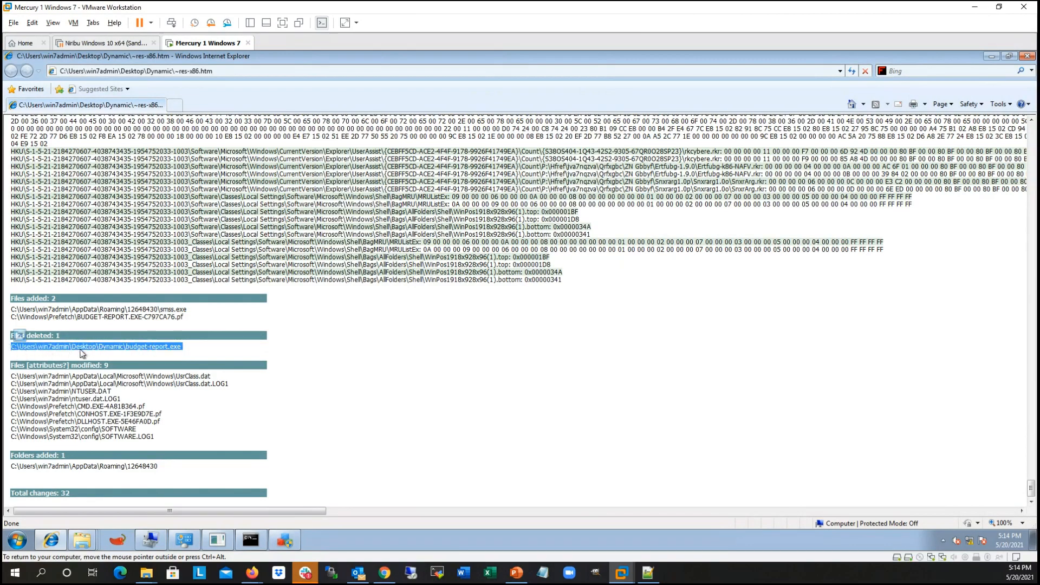
Step: Review the modified files listed in the report, highlighting the entries from UsrClass.dat to SOFTWARE.LOG1
click(101, 387)
drag(47, 376, 173, 441)
click(174, 442)
drag(70, 391, 164, 443)
click(165, 443)
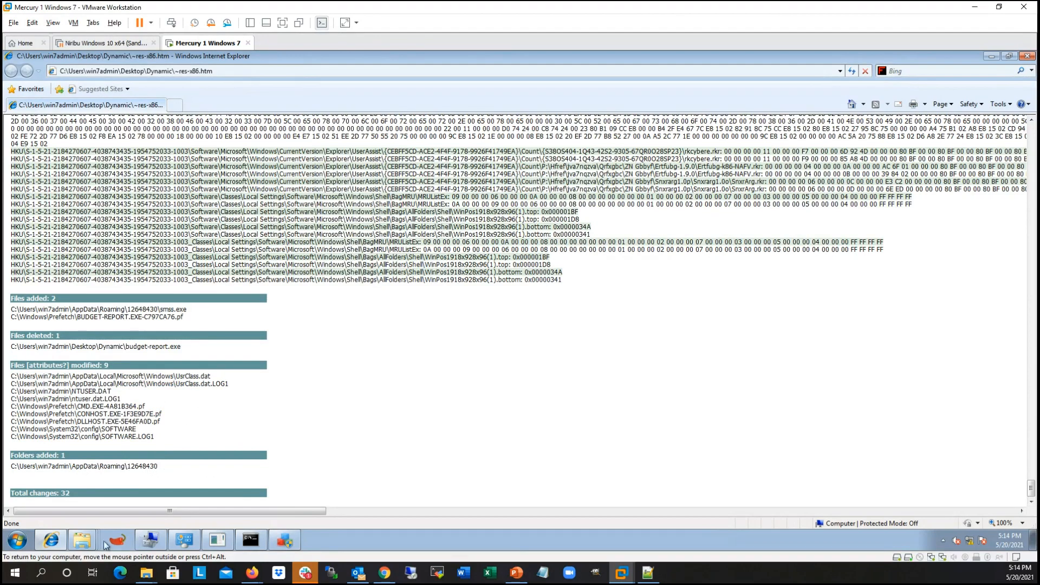
click(24, 542)
text(reg)
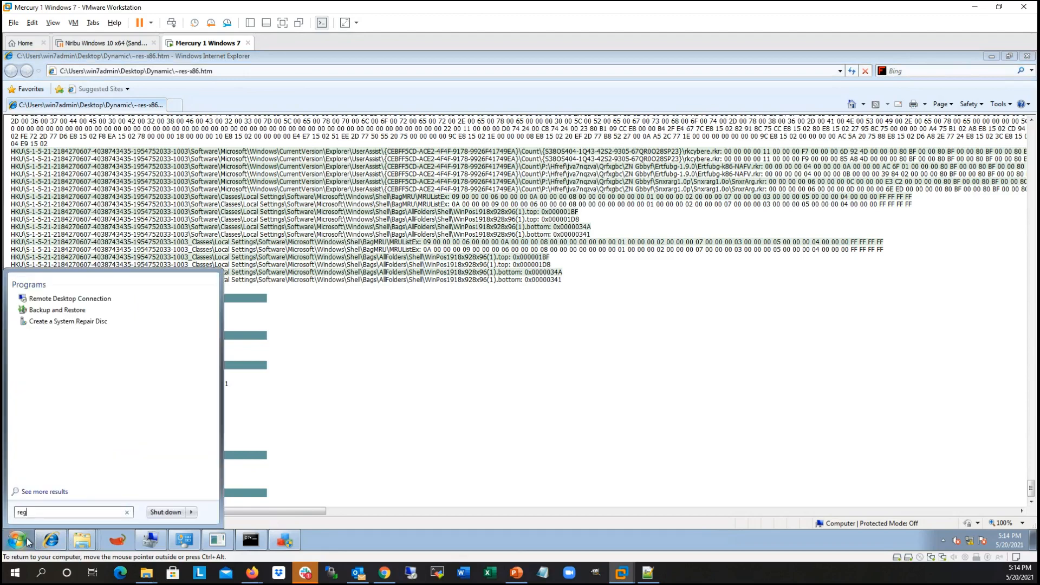
key(Return)
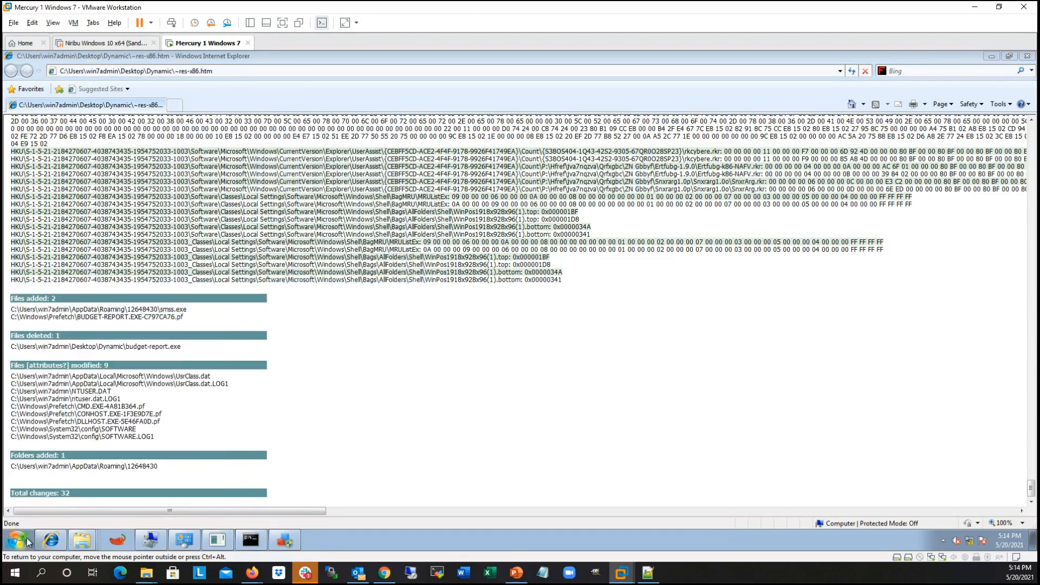
Step: Launch the Registry Editor with regedit and allow it to run with elevated rights
click(27, 538)
text(reged)
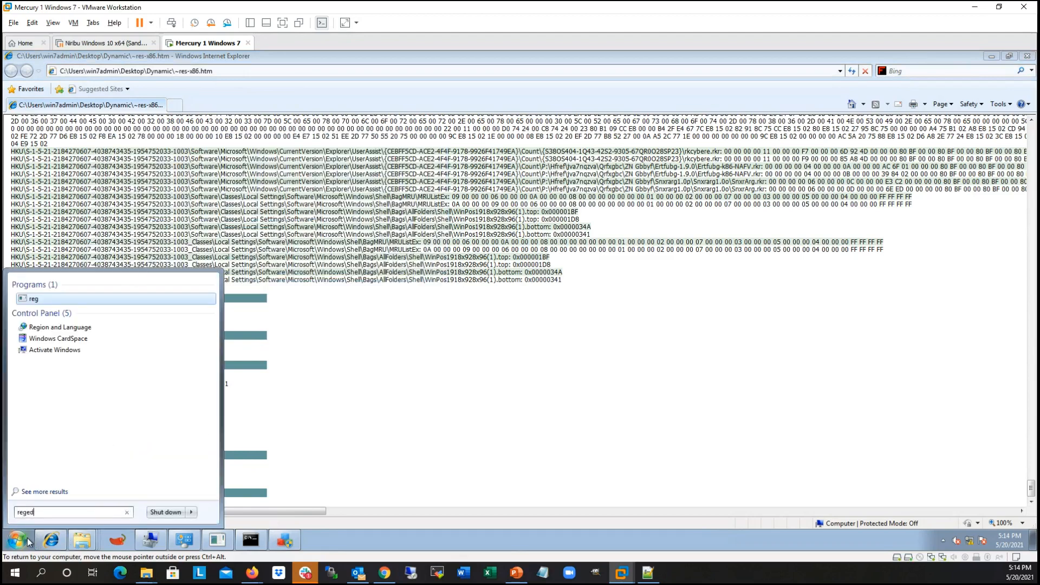
text(it)
key(Return)
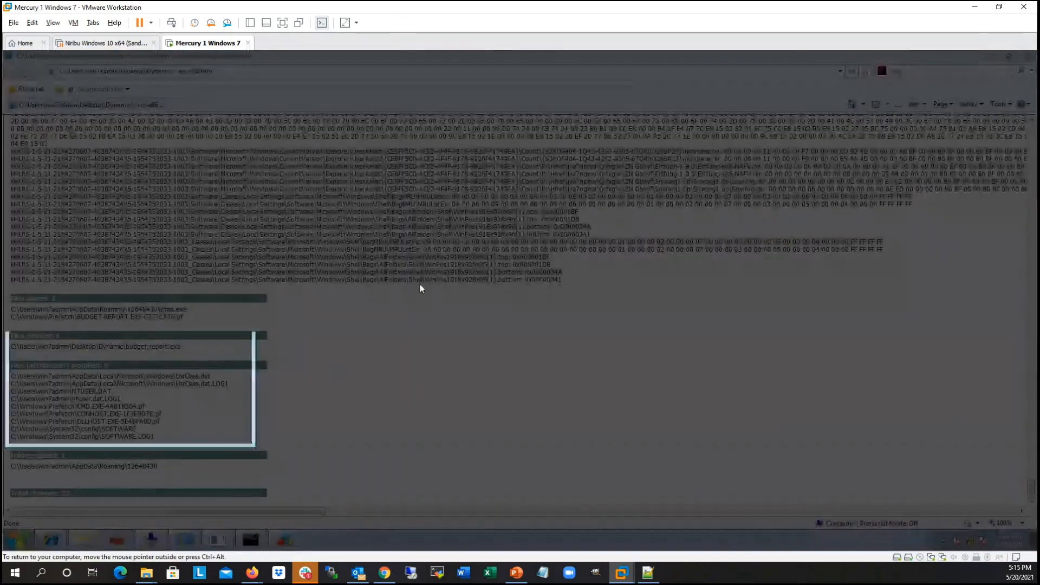
click(183, 409)
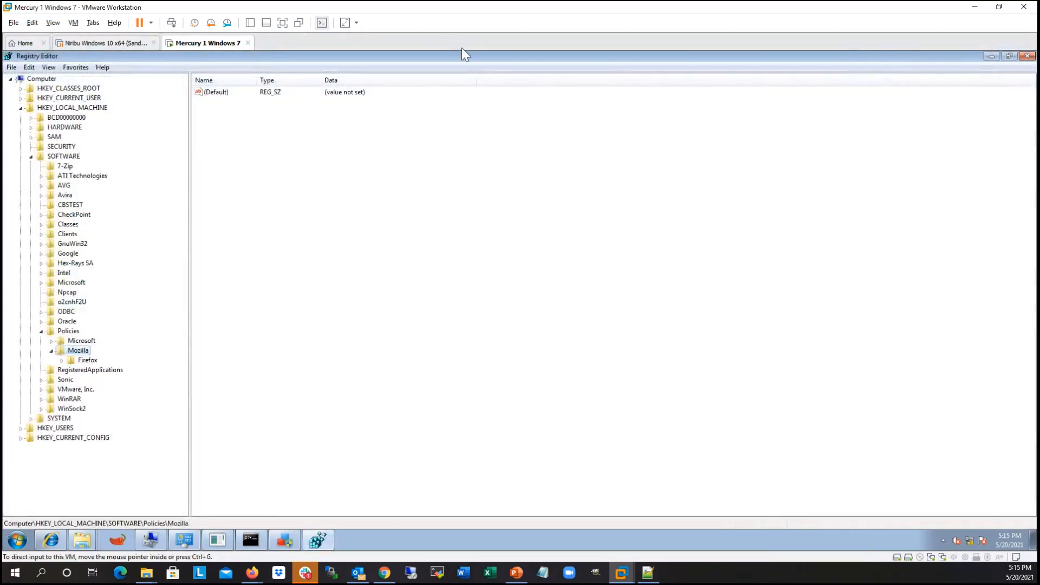
Step: Restore the Registry Editor to a taller floating window over the report and collapse its tree to the root hives
drag(502, 60, 579, 110)
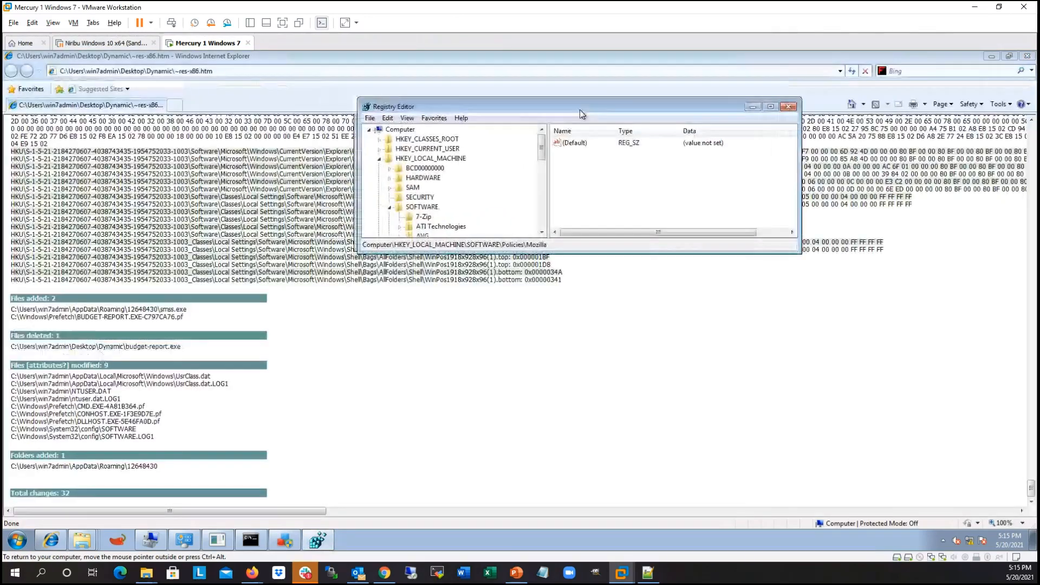
drag(742, 253, 756, 506)
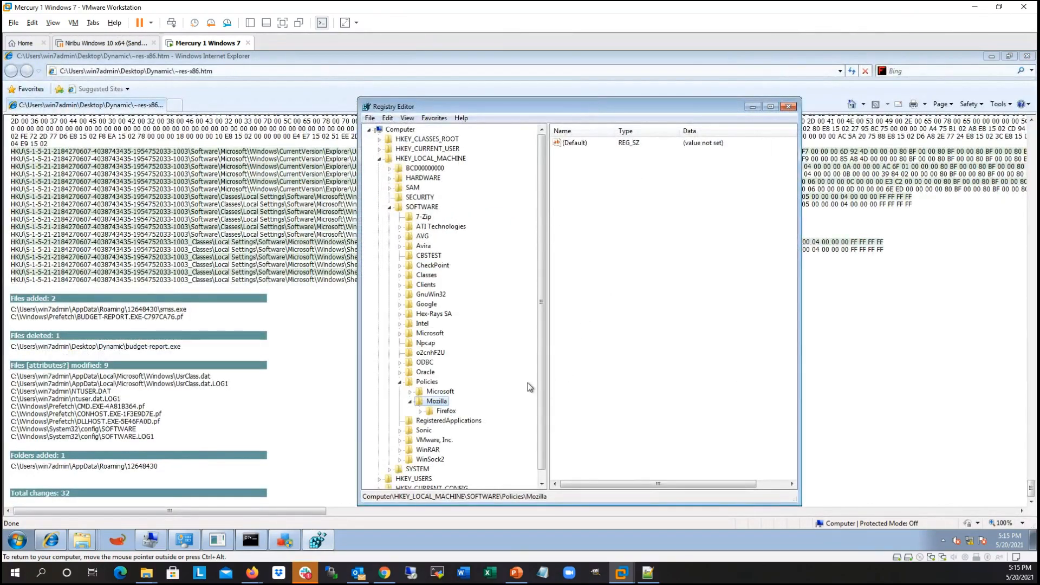
key(Left)
key(Left)
key(Left)
key(Left)
key(Left)
key(Left)
key(Left)
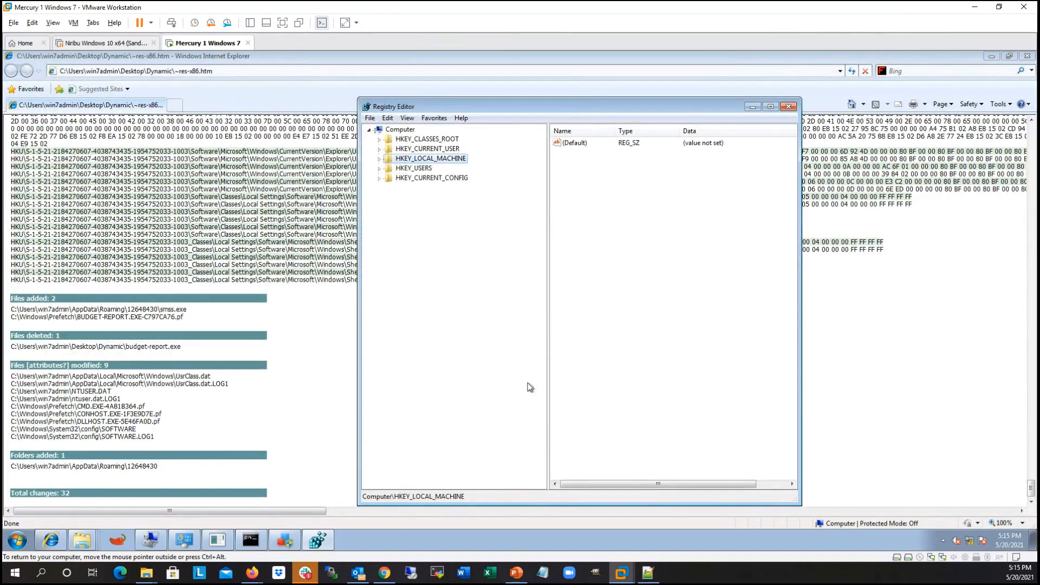
key(Left)
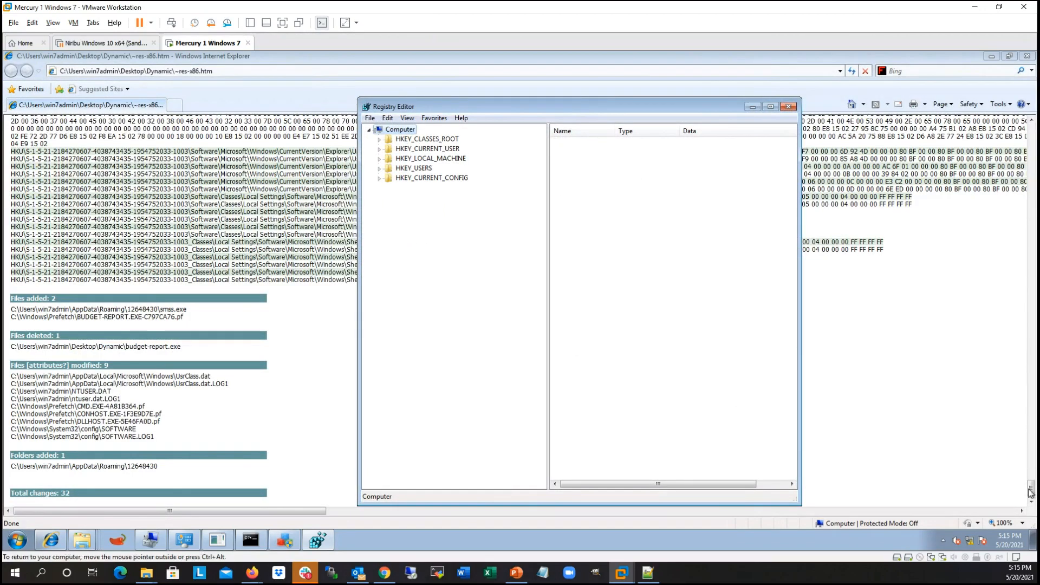
Step: Highlight the Software\12648430 entry in the report's added values and inspect the matching value under HKEY_CURRENT_USER\Software in the Registry Editor
drag(1032, 487, 1021, 126)
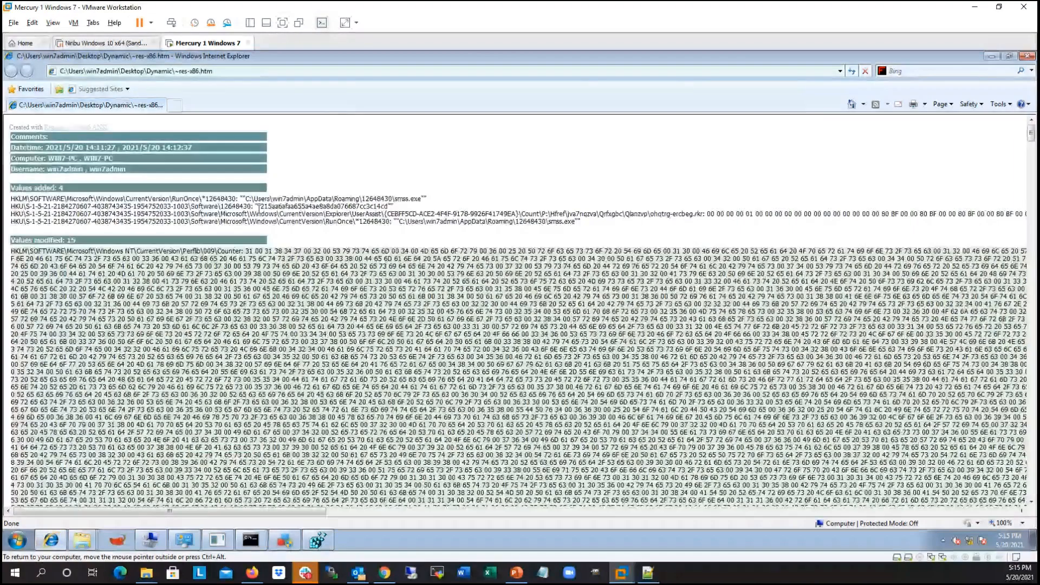
drag(189, 206, 255, 207)
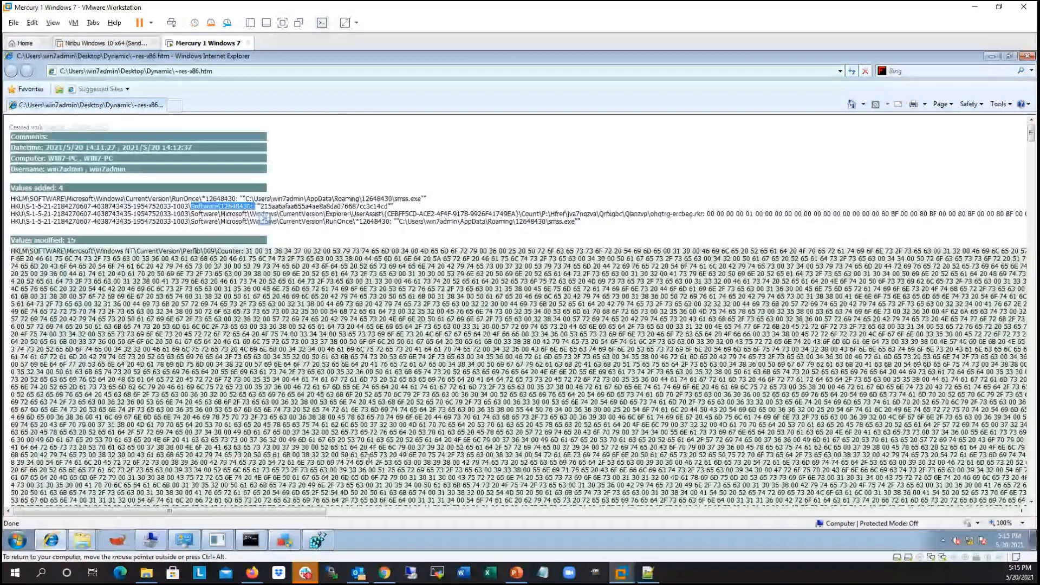
click(323, 537)
key(Down)
key(Down)
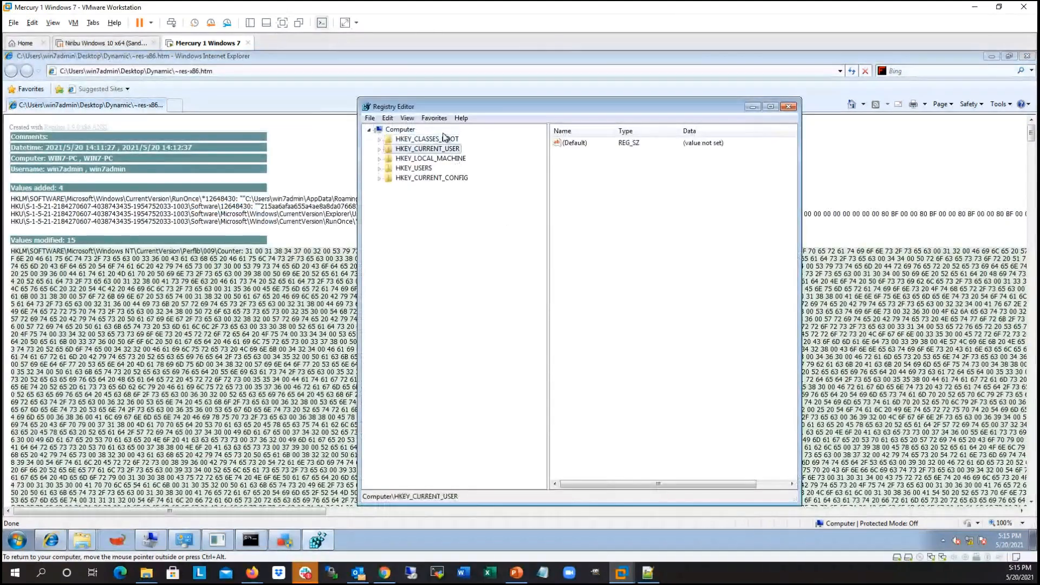
key(Right)
key(Down)
key(Down)
key(Down)
key(Down)
key(Down)
key(Down)
key(Down)
key(Down)
key(Down)
key(Down)
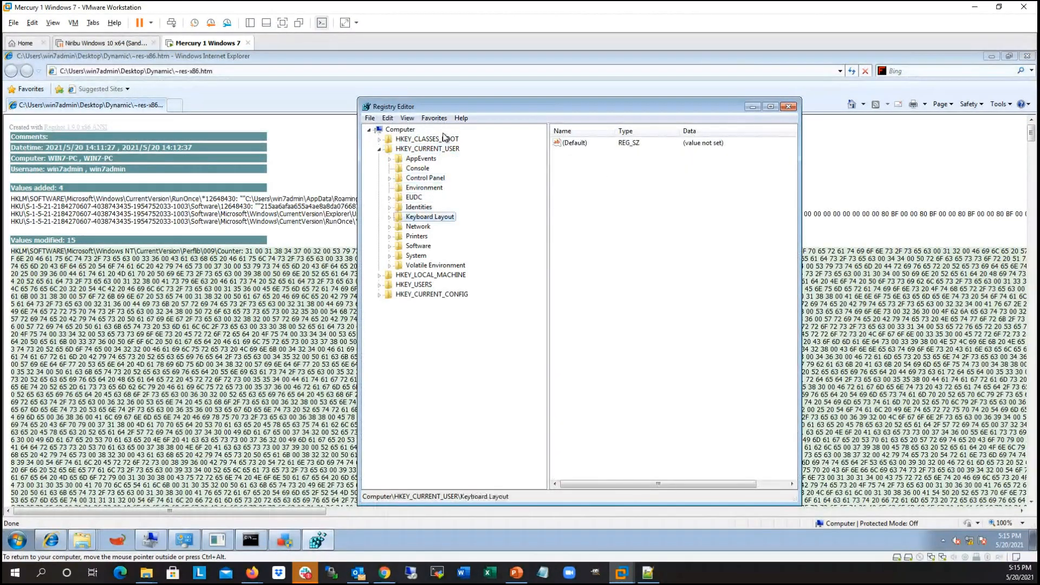
key(Right)
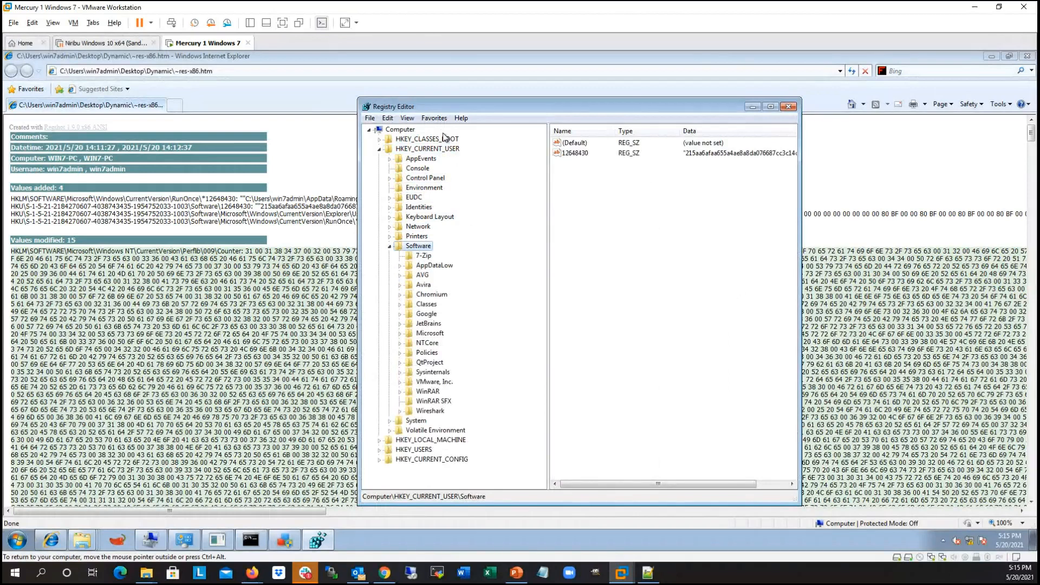
click(578, 154)
drag(799, 151, 950, 151)
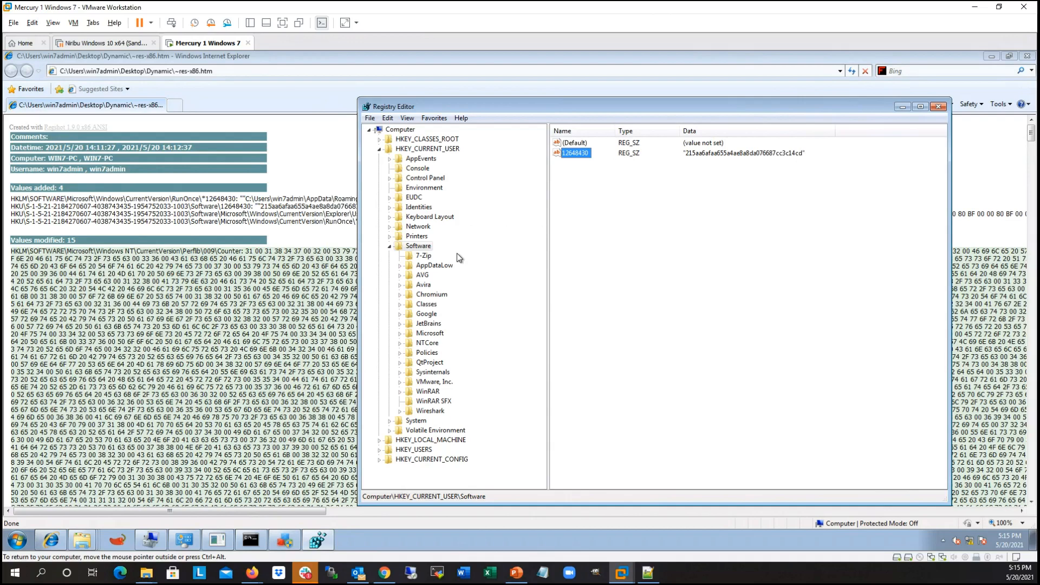
Step: Go to HKEY_CURRENT_USER\Software\Microsoft\Windows\CurrentVersion\RunOnce in the registry
click(422, 275)
key(m)
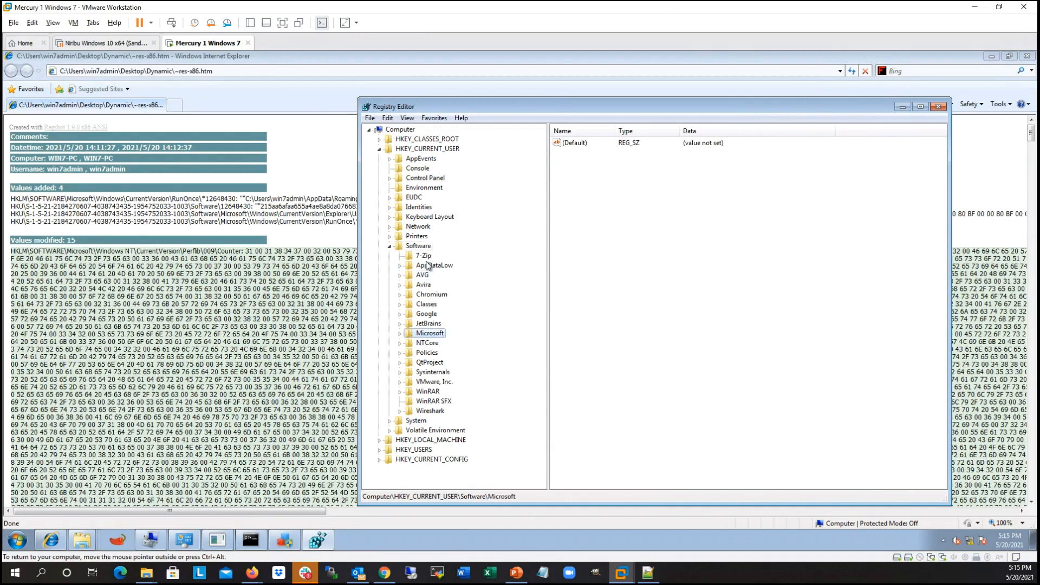
key(Right)
key(w)
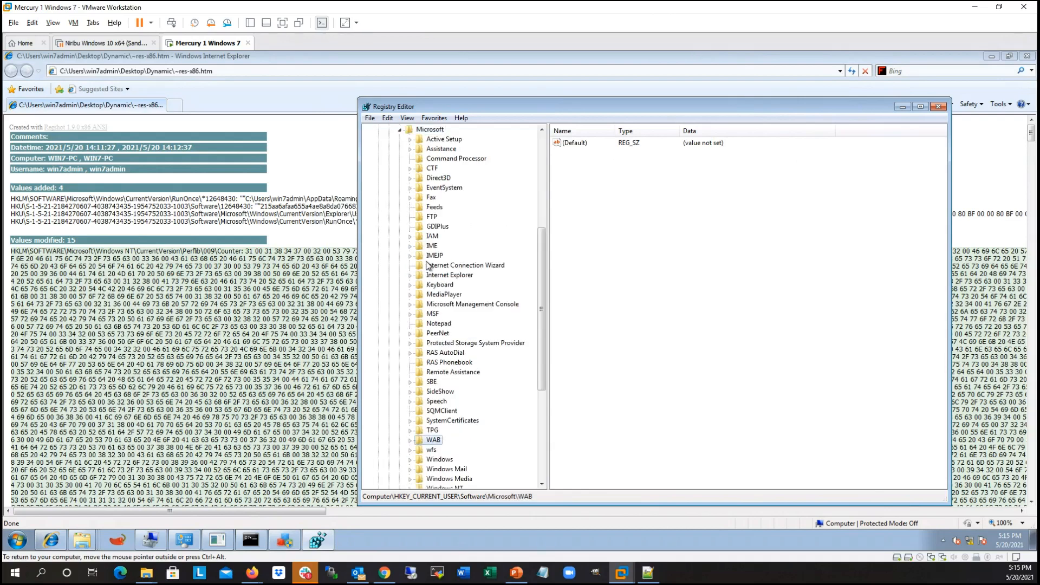
key(w)
key(i)
key(Right)
key(Right)
key(Right)
key(r)
key(u)
key(Down)
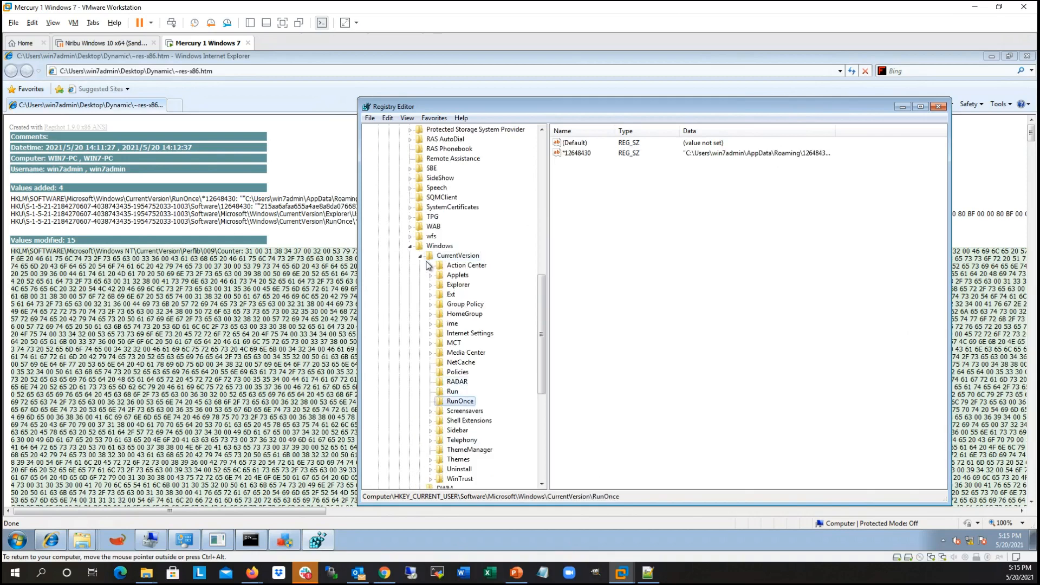
Step: Open the *12648430 RunOnce value and copy the folder path from its data, leaving out smss.exe
drag(834, 131, 898, 121)
click(656, 170)
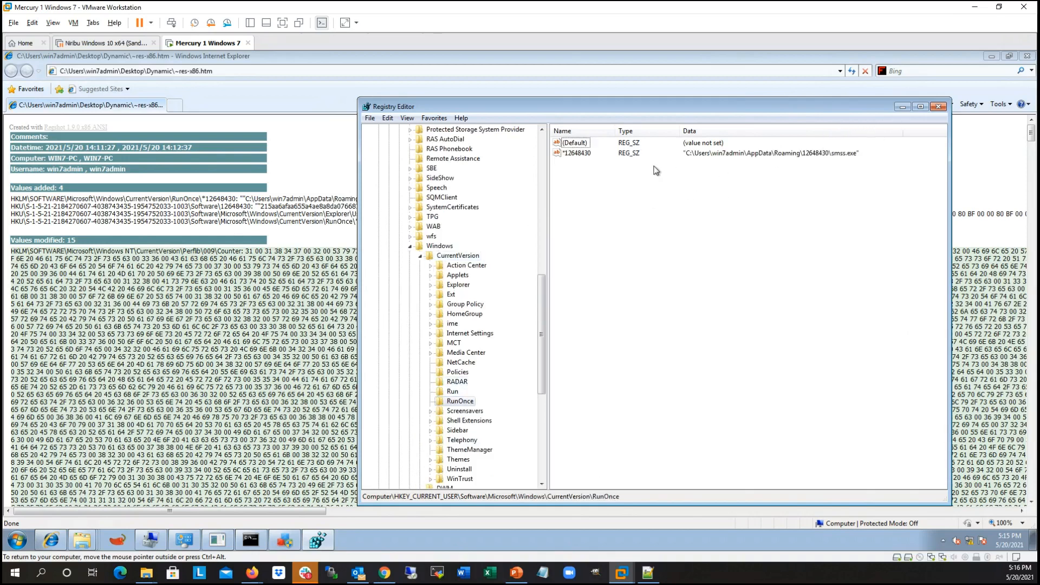
double_click(577, 155)
click(560, 206)
drag(557, 207, 396, 207)
key(ctrl+c)
click(530, 208)
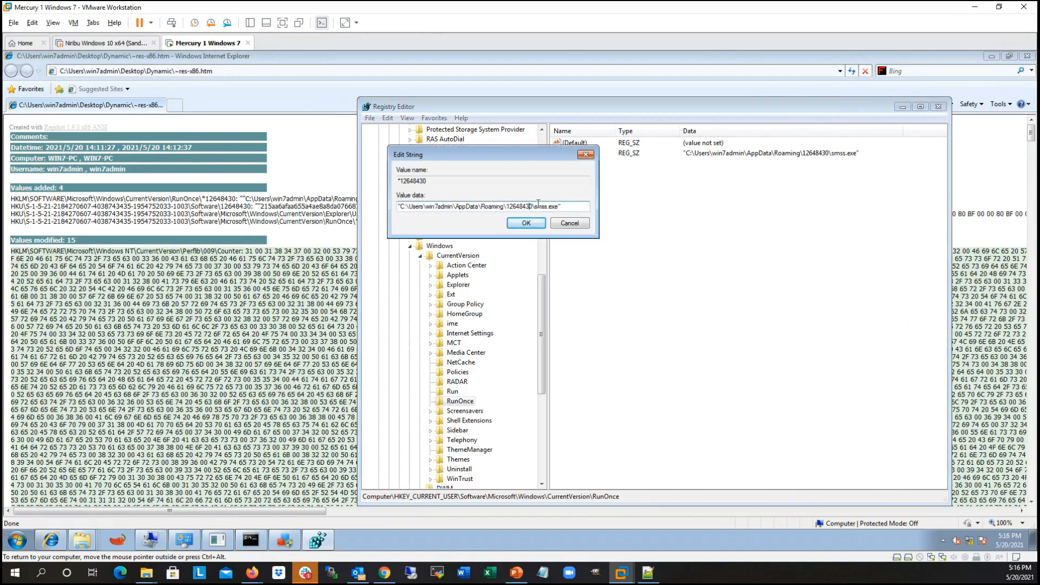
drag(534, 206, 404, 205)
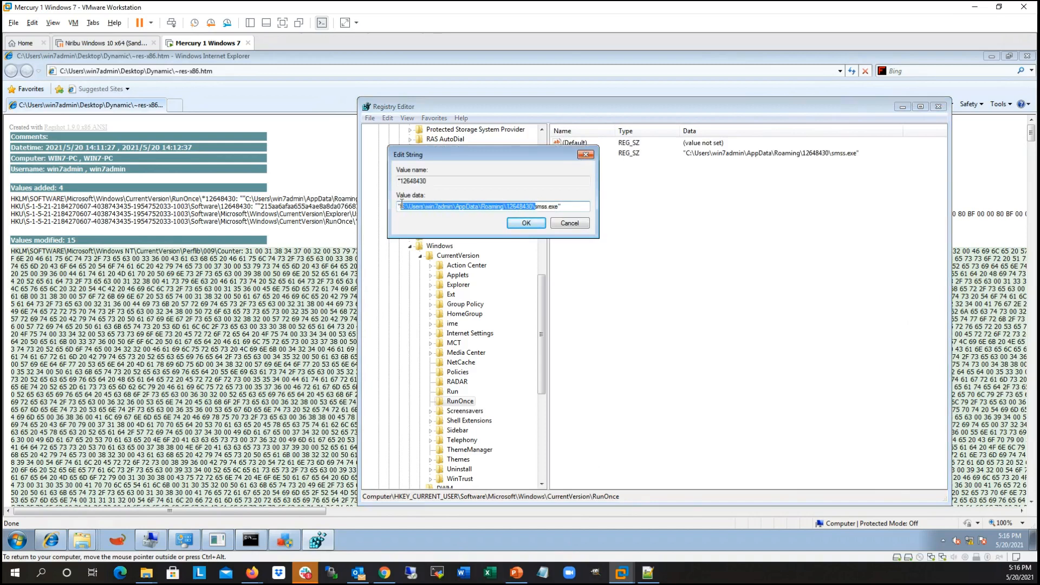
Step: Open the copied AppData\Roaming\12648430 path in the VM_Share Explorer window and restore that window to a smaller size
right_click(82, 540)
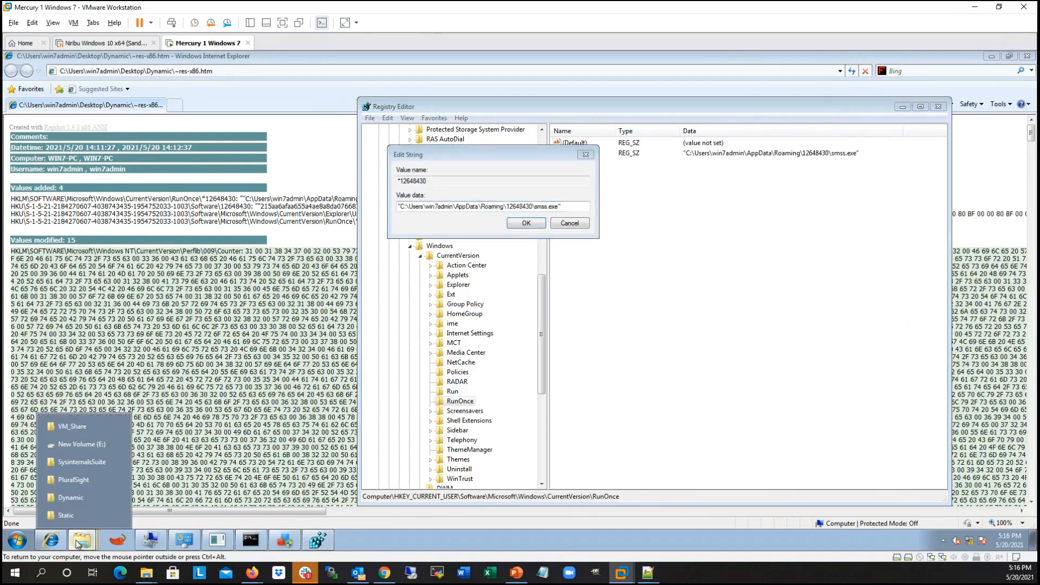
click(83, 426)
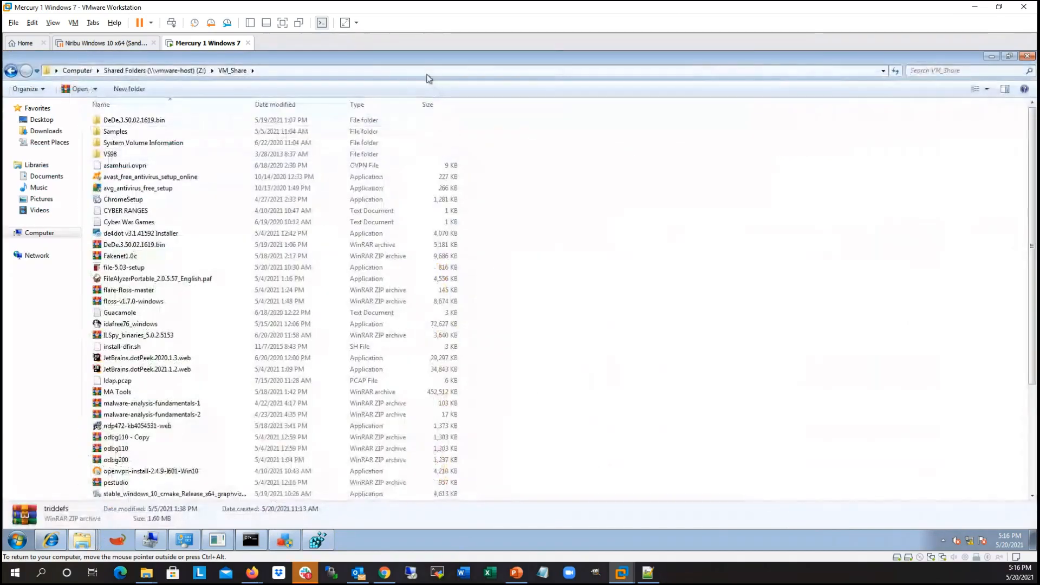
click(360, 74)
key(ctrl+v)
key(Return)
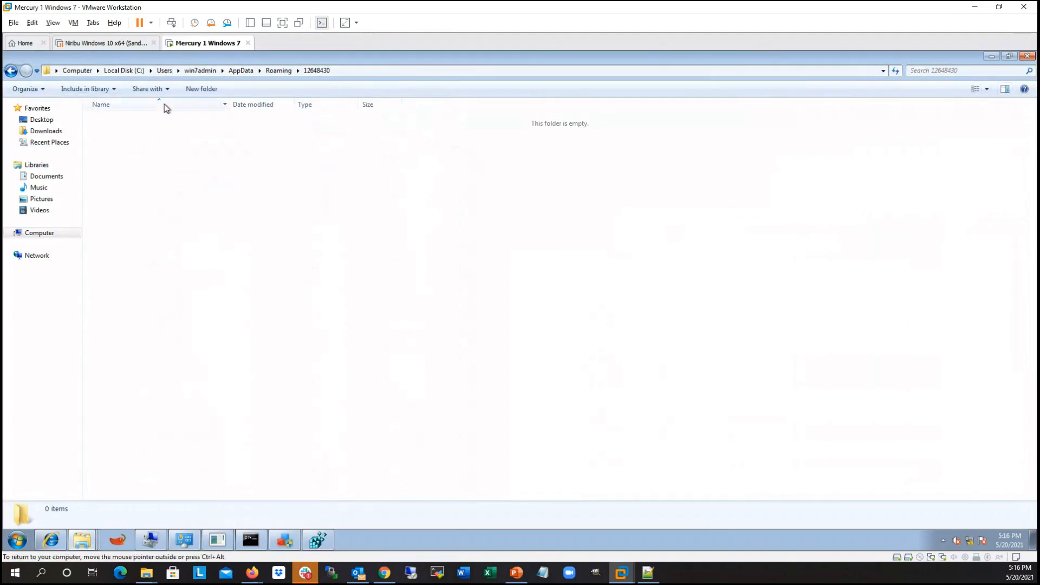
drag(450, 60, 494, 76)
drag(730, 323, 732, 330)
Step: Change to the copied AppData\Roaming\12648430 folder in the Command Prompt and list its hidden files with dir /a:h
click(250, 539)
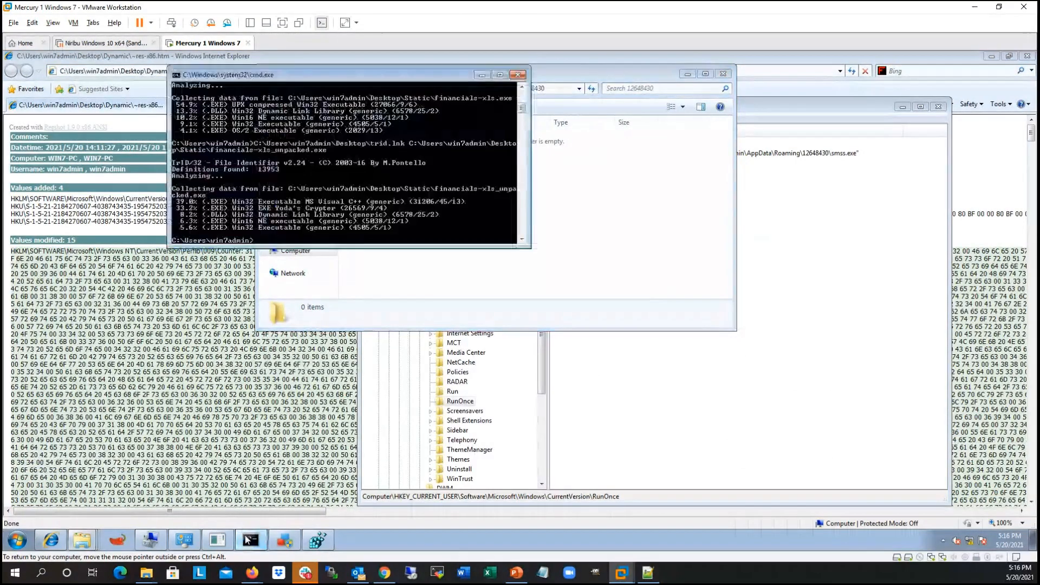
text(cd)
right_click(316, 146)
click(350, 169)
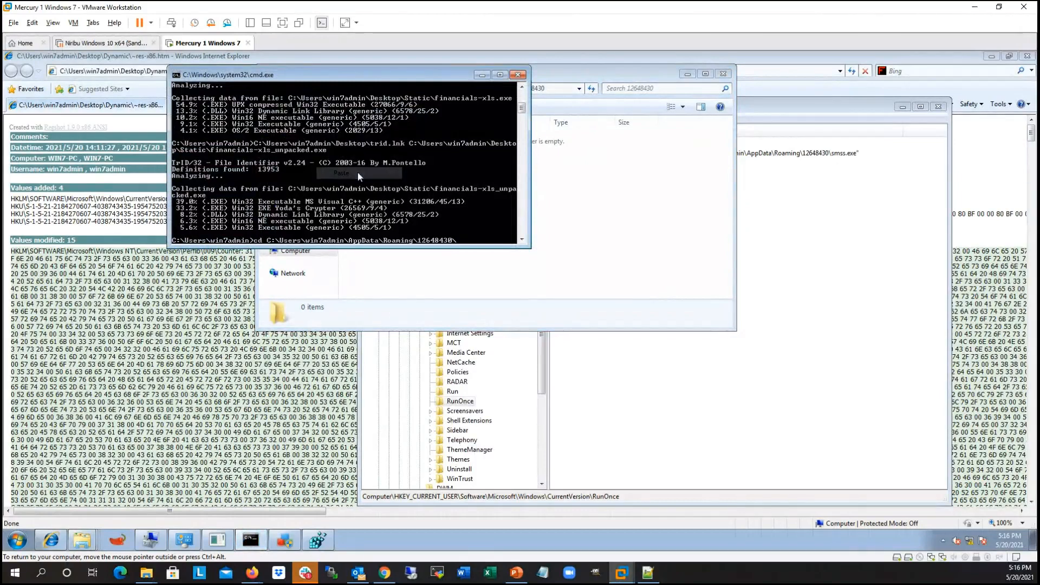
key(Return)
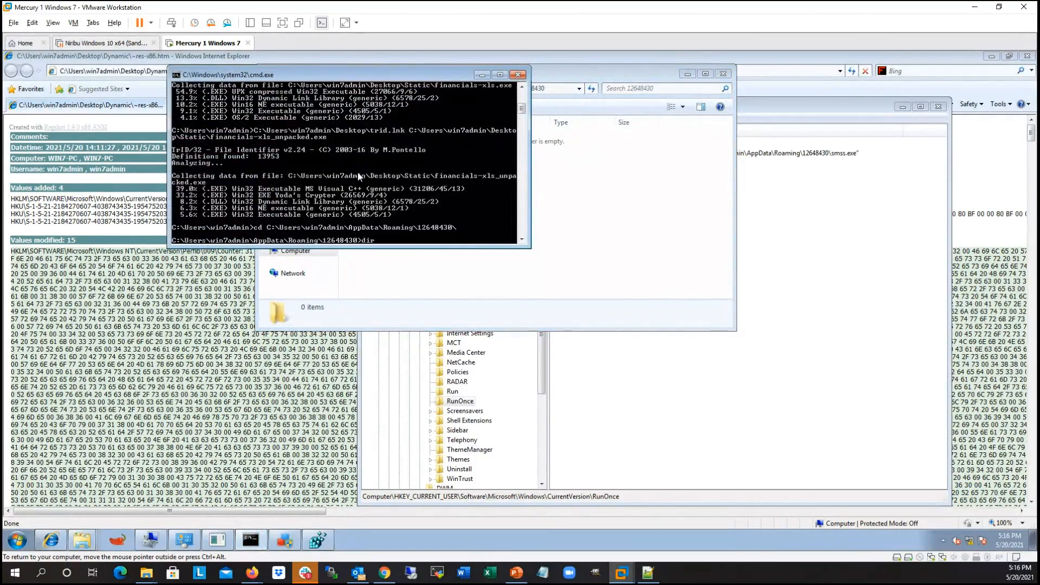
text(dir /a:h)
key(Return)
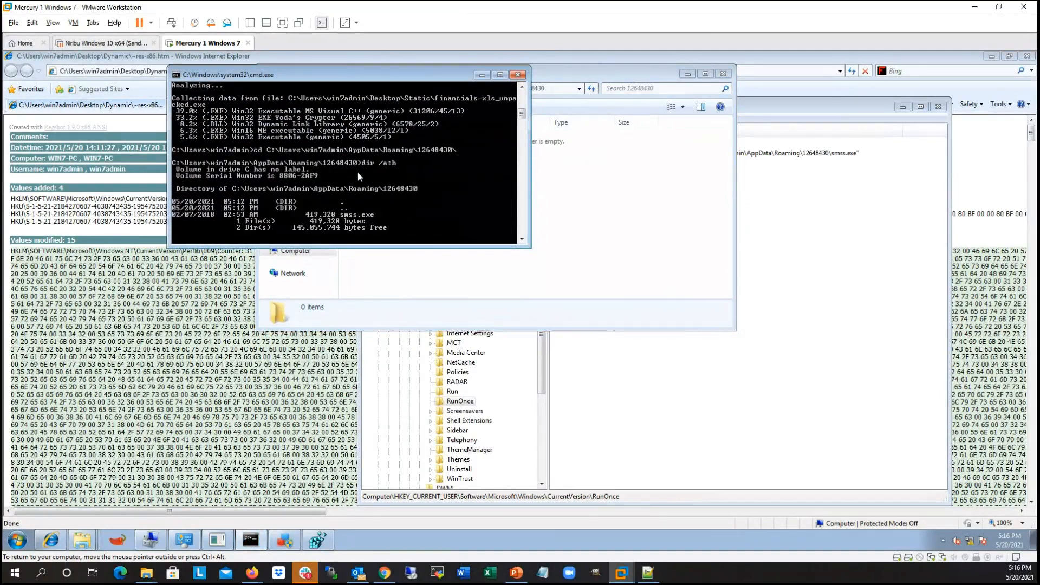
Step: Examine the smss.exe entry in the hidden-file listing, highlighting its line and file name
right_click(371, 216)
click(374, 217)
mouse_move(375, 216)
mouse_down()
mouse_move(190, 218)
mouse_move(166, 209)
mouse_move(375, 216)
mouse_up()
click(200, 215)
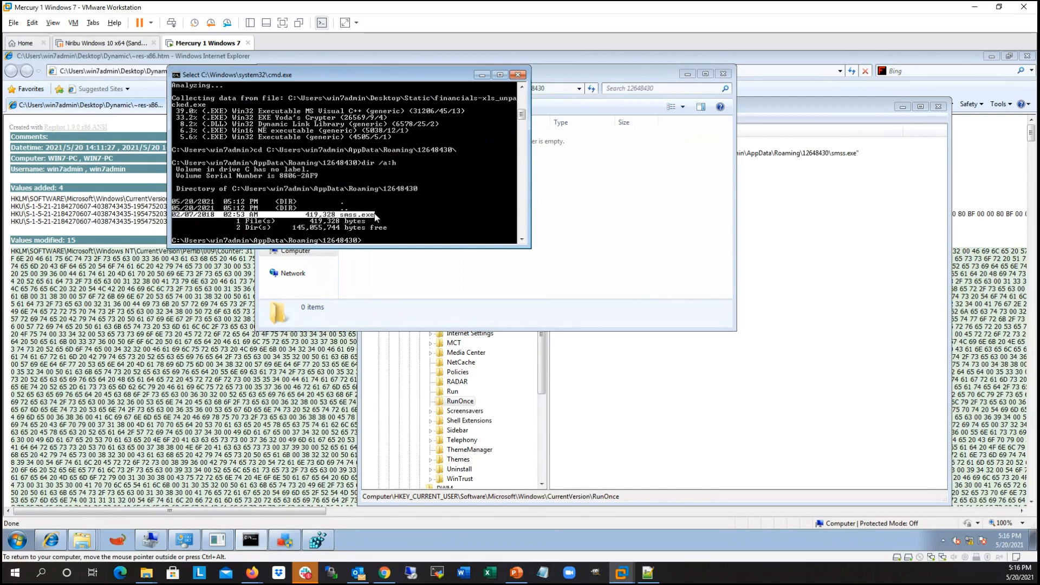
click(363, 215)
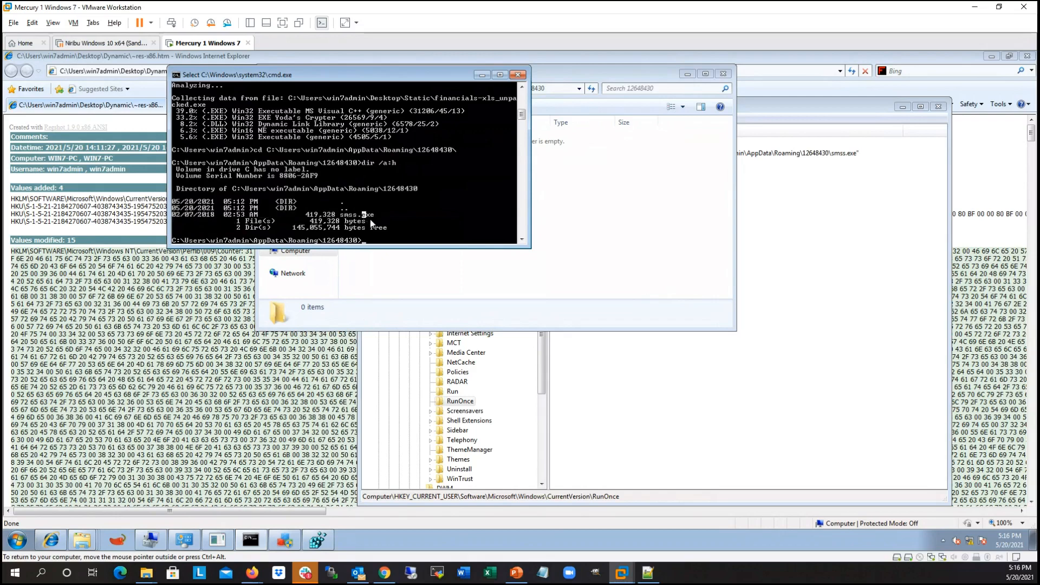
drag(372, 215, 337, 216)
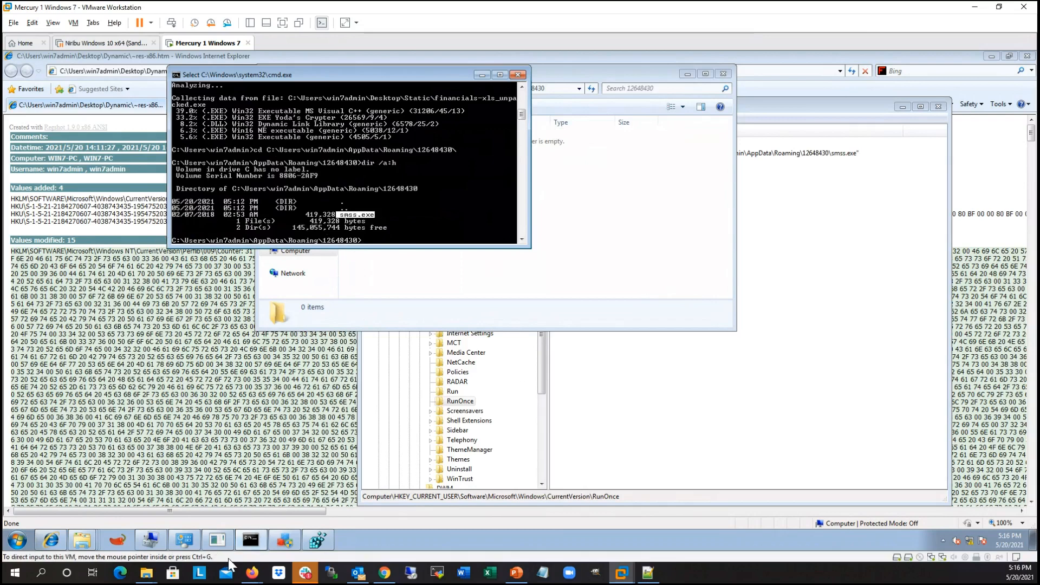
Step: Review the FakeNet log back through the port 80 POST requests and DNS queries for the malware's domain
click(217, 546)
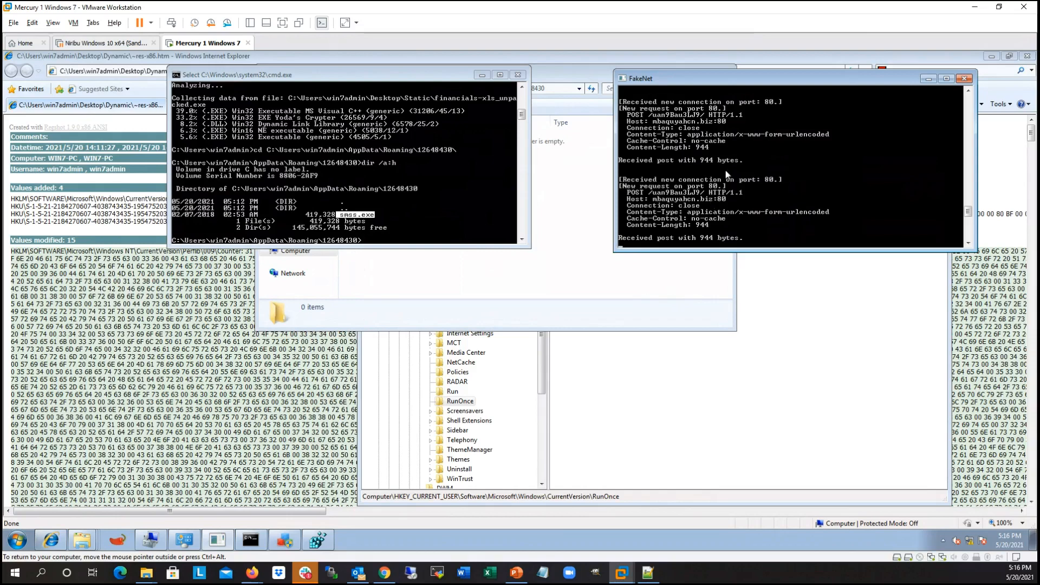
click(968, 91)
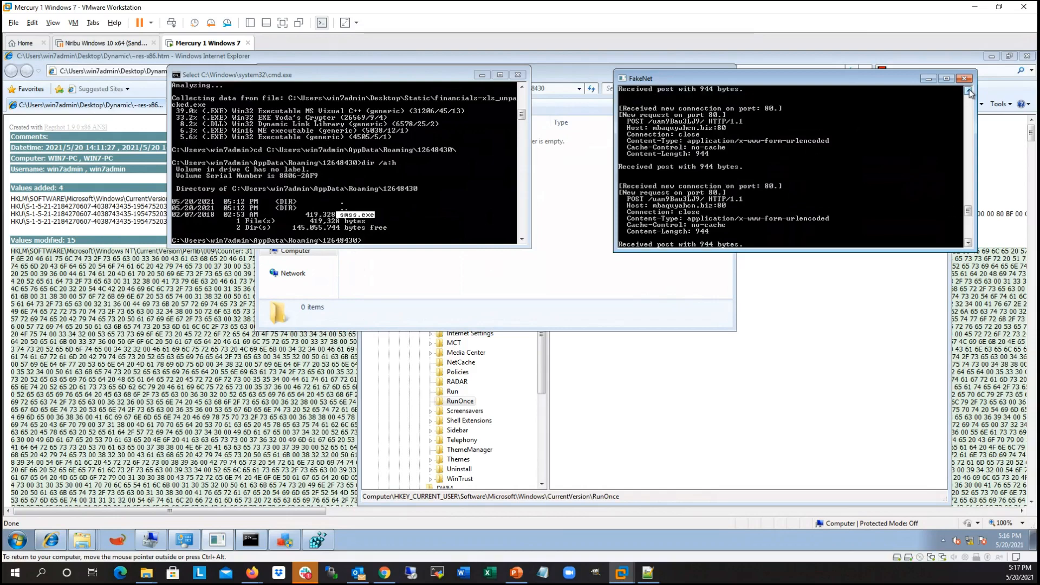
click(968, 91)
click(968, 91)
click(968, 91)
click(968, 91)
click(968, 91)
click(968, 91)
click(968, 91)
click(968, 91)
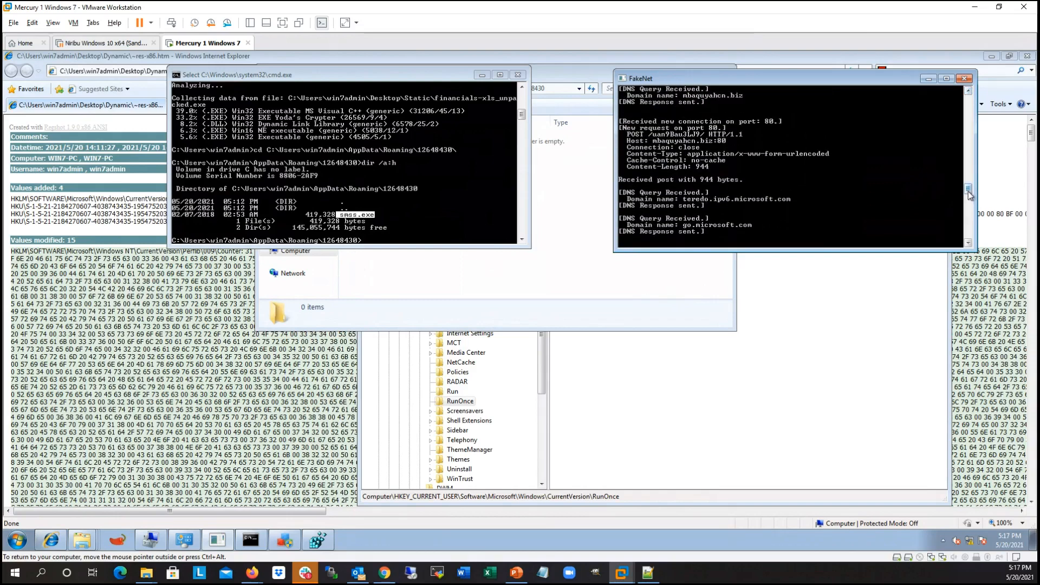
drag(969, 194, 969, 192)
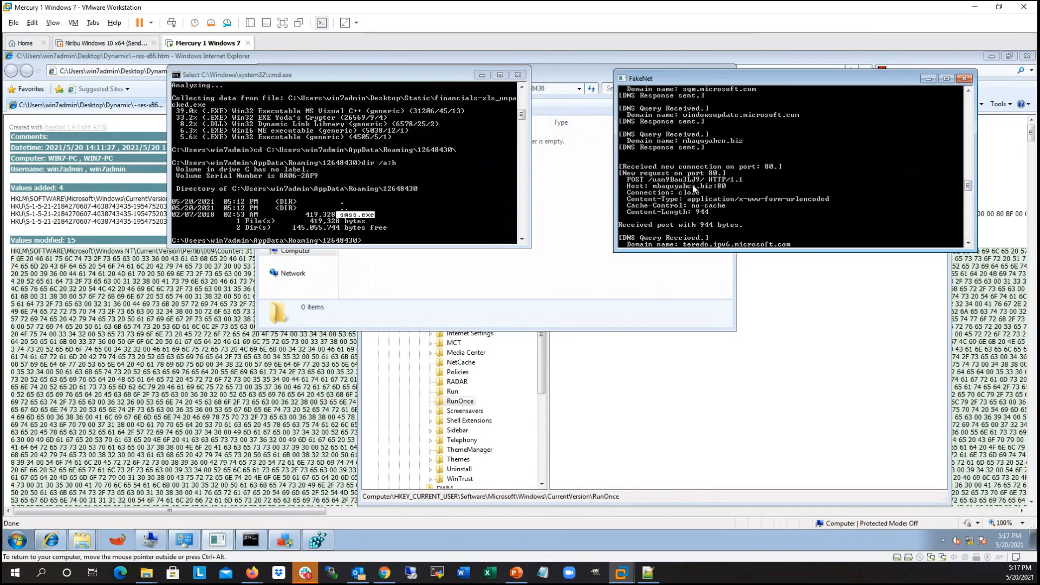
Step: Review the repeated port 80 POST requests further down the FakeNet log and move its window over the Command Prompt
mouse_move(969, 188)
mouse_down()
mouse_move(977, 213)
mouse_move(975, 202)
mouse_up()
drag(848, 81, 714, 78)
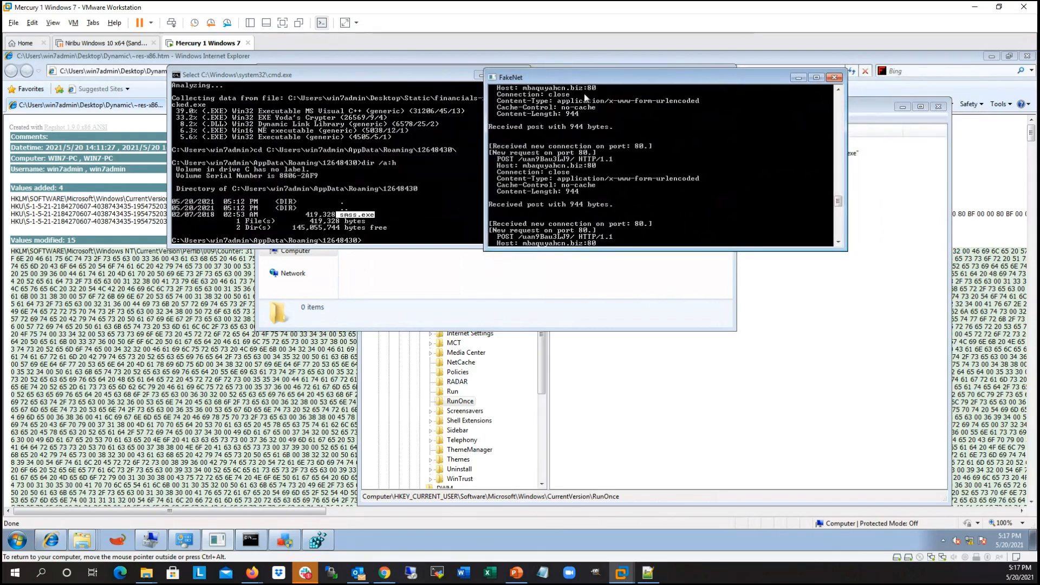
drag(637, 82, 582, 89)
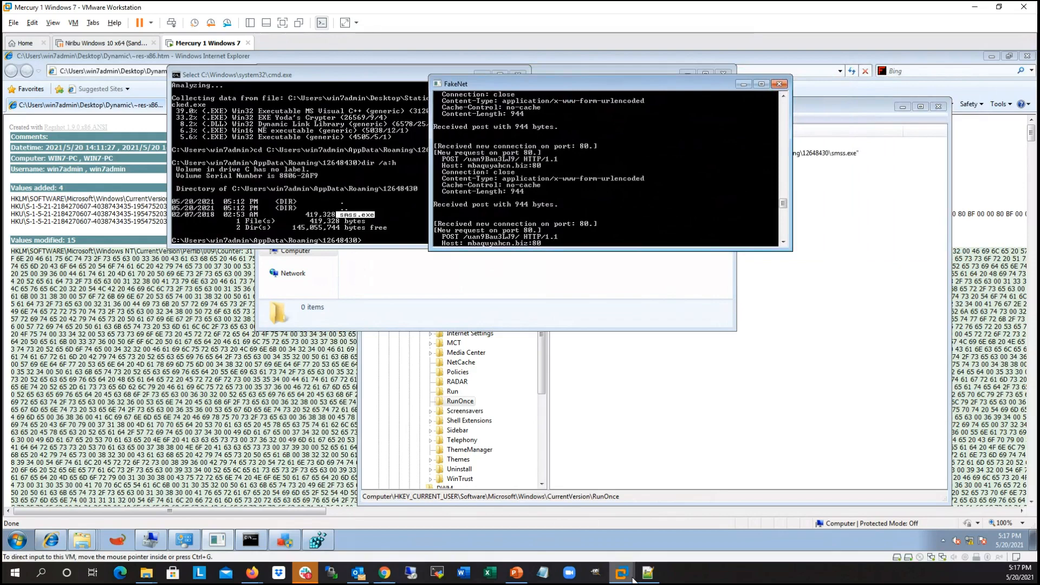
mouse_move(632, 580)
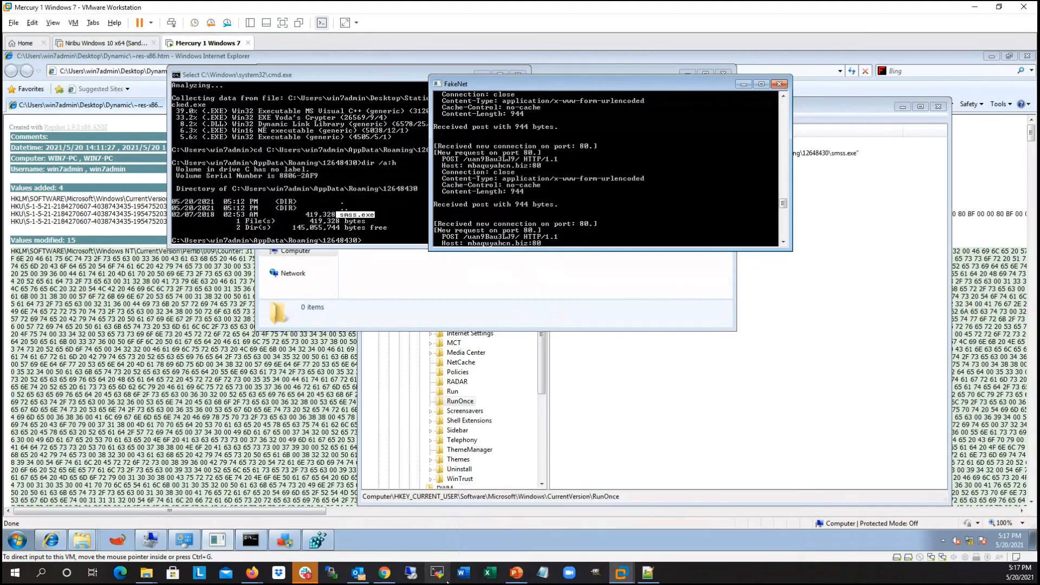
drag(617, 81, 283, 125)
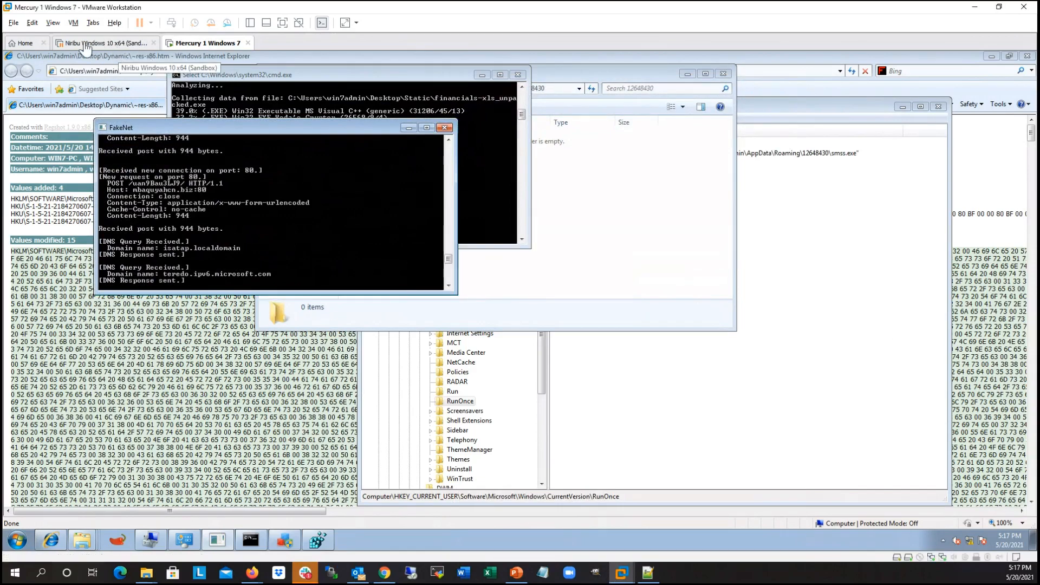
Step: Resume the Niribu Windows 10 x64 virtual machine and move its FakeNet and SysinternalsSuite windows away from the desktop tool shortcuts
click(105, 45)
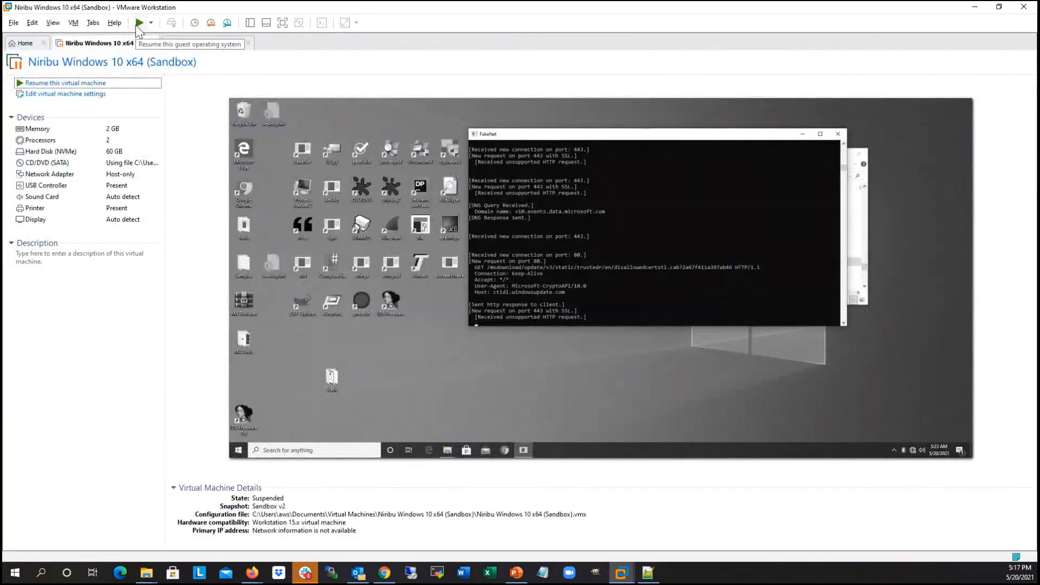
click(227, 263)
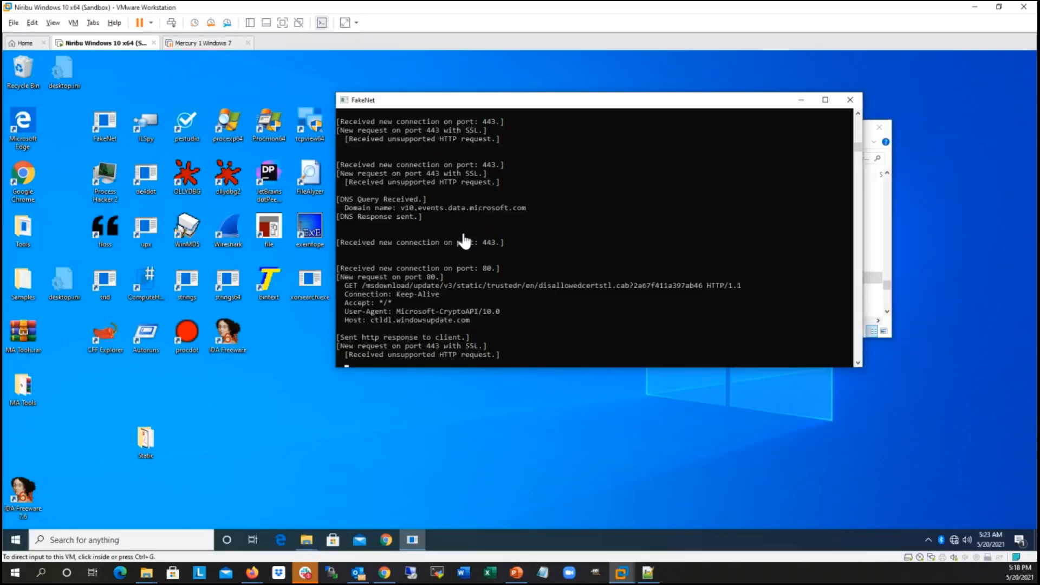
drag(564, 102, 730, 78)
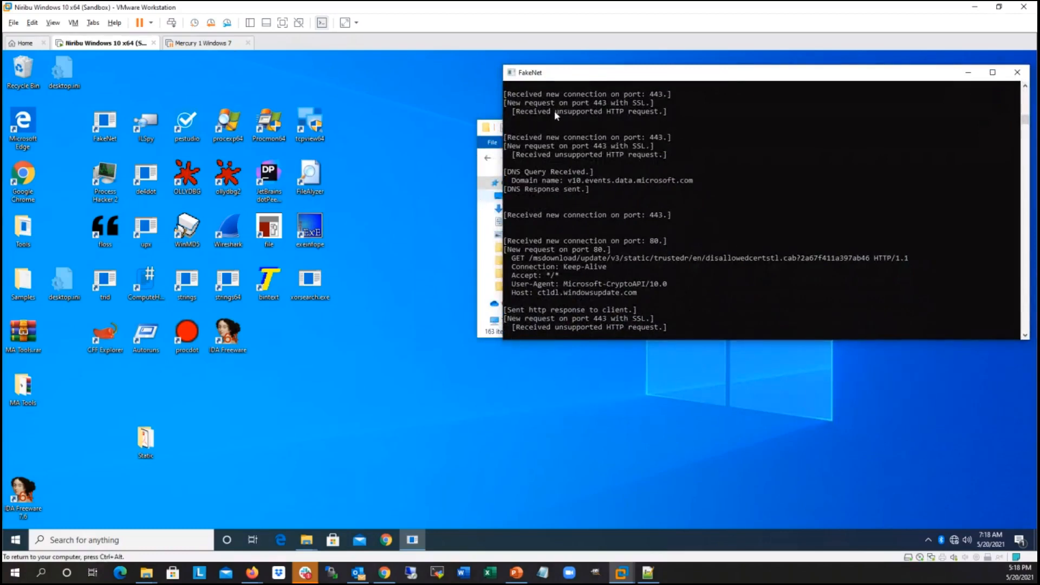
click(474, 135)
drag(743, 132, 569, 296)
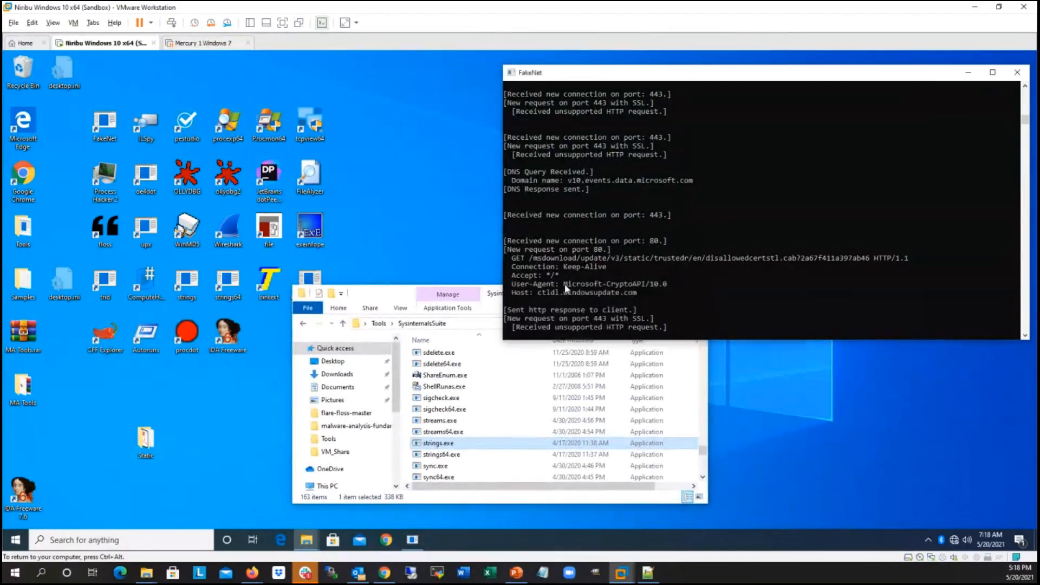
click(378, 288)
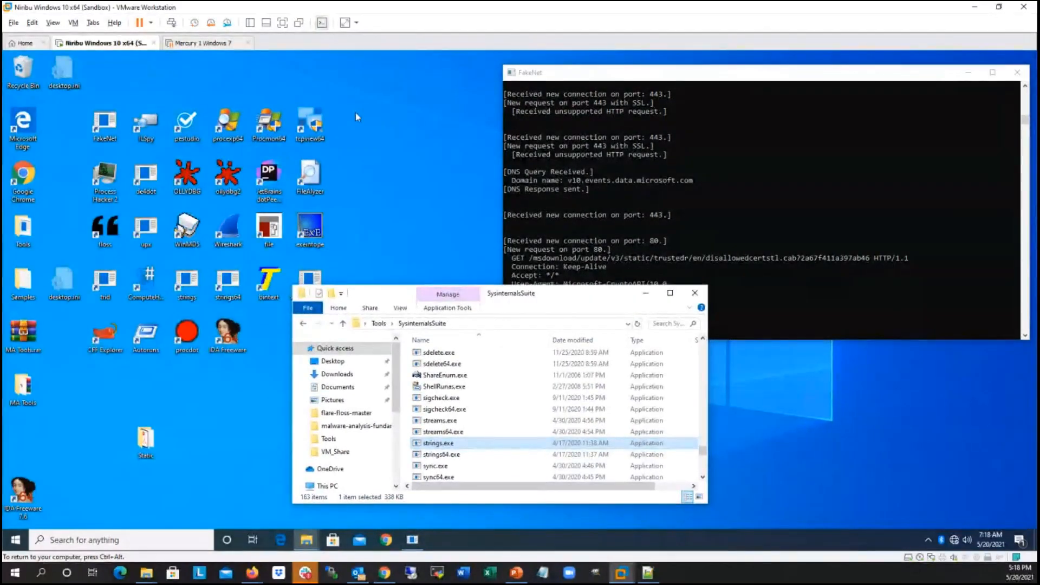
click(373, 216)
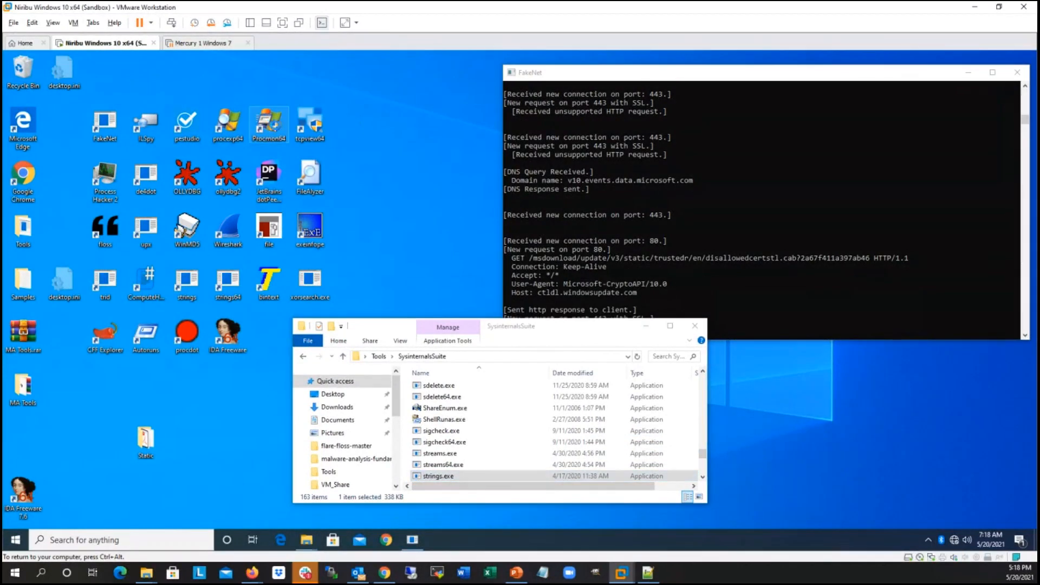
Step: Run Procmon64 as administrator, approving the elevation request, and move the FakeNet and SysinternalsSuite windows aside
right_click(275, 129)
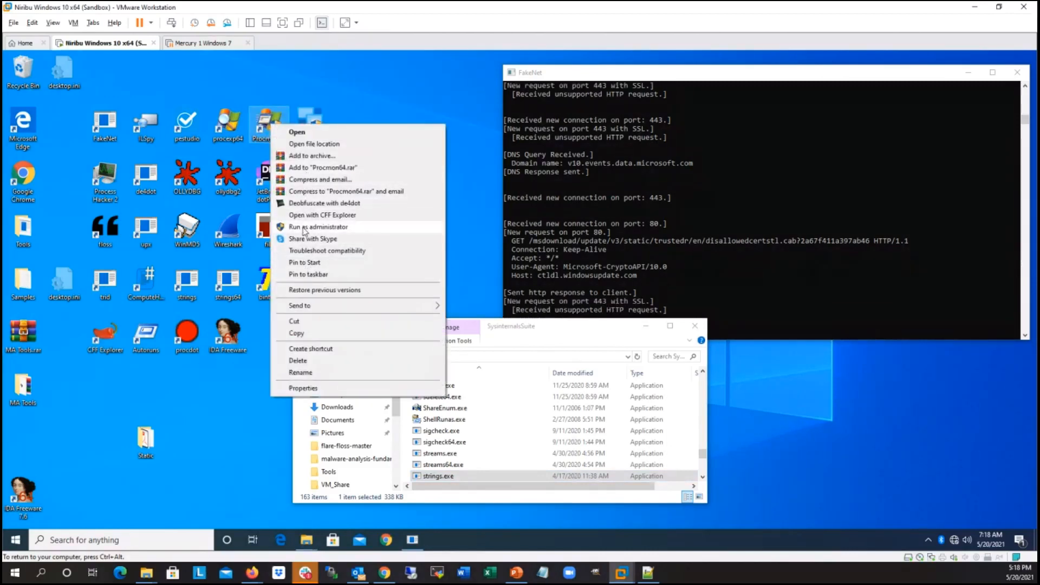
click(303, 227)
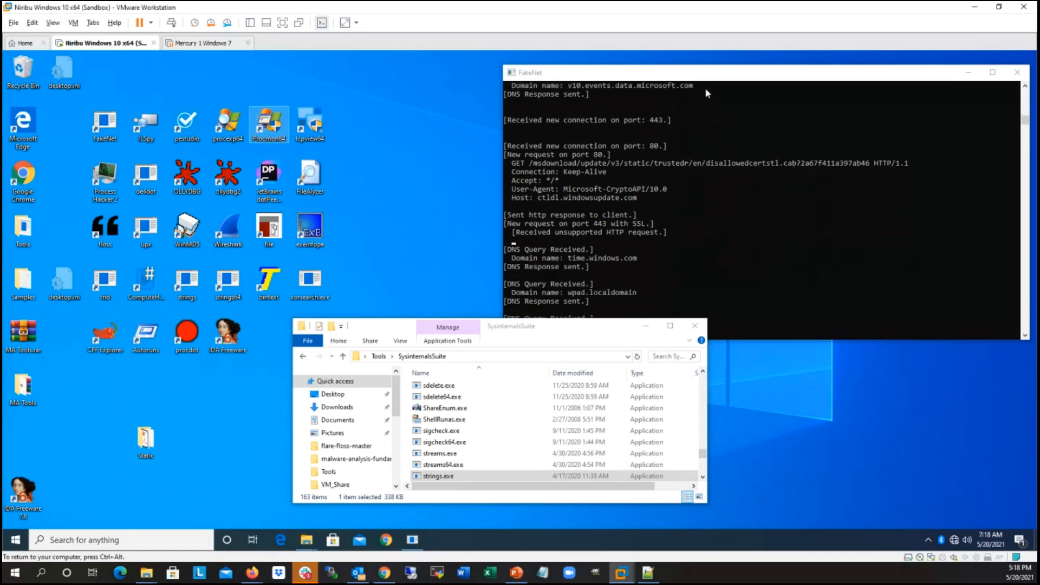
drag(757, 71, 755, 98)
drag(557, 333, 654, 329)
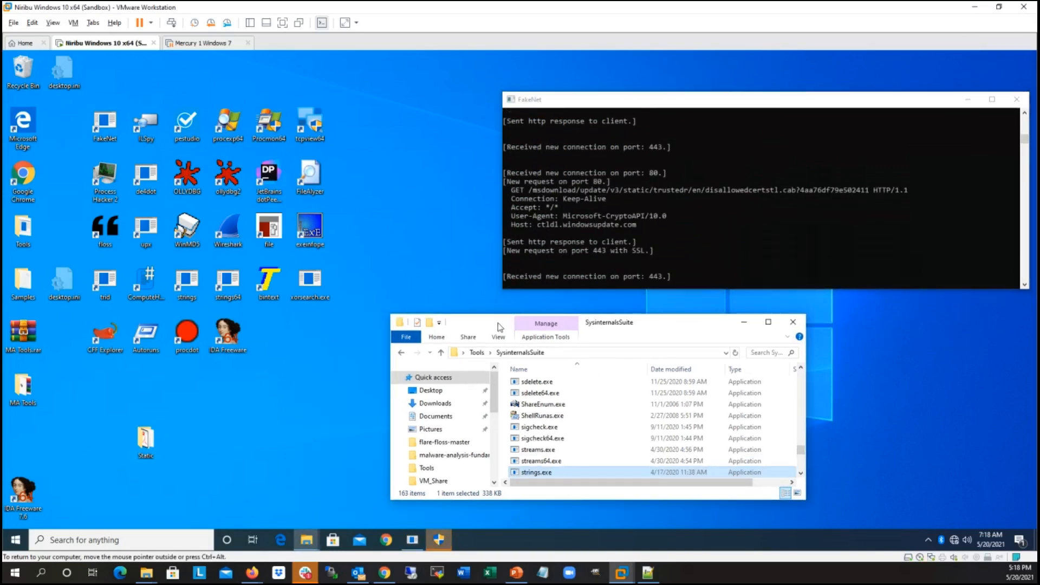
drag(498, 325, 611, 313)
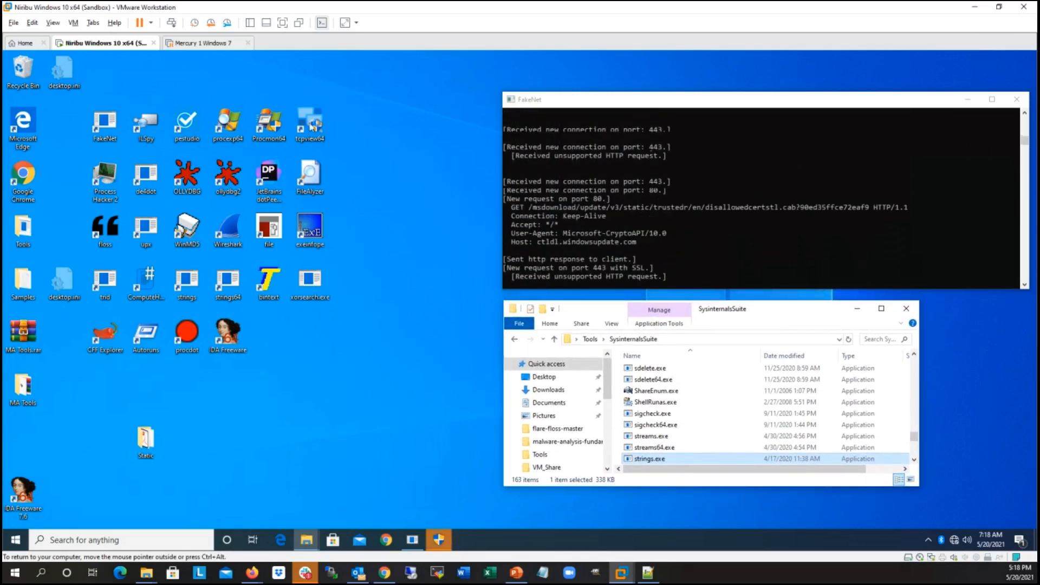
click(439, 540)
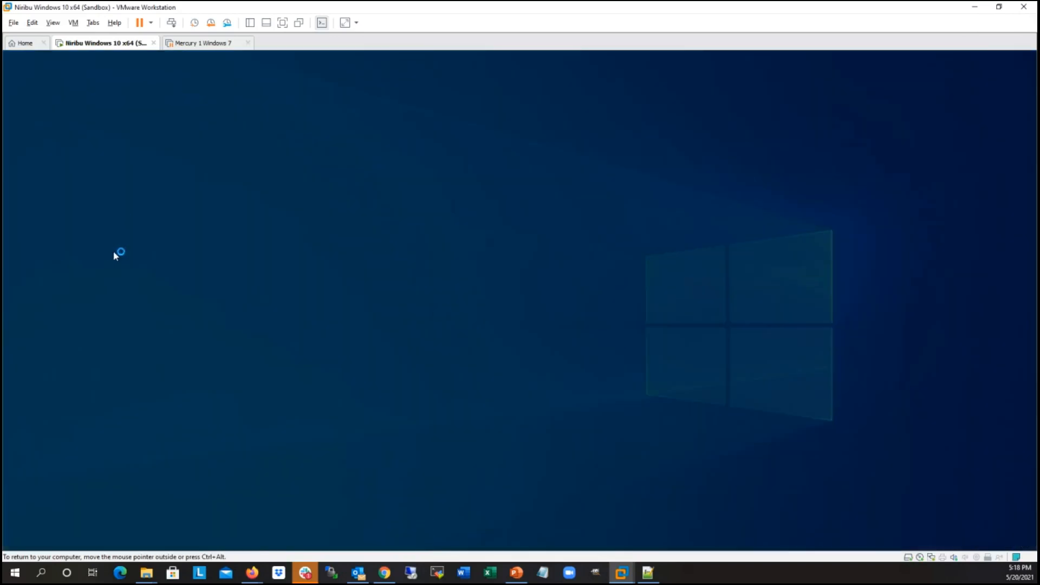
click(489, 368)
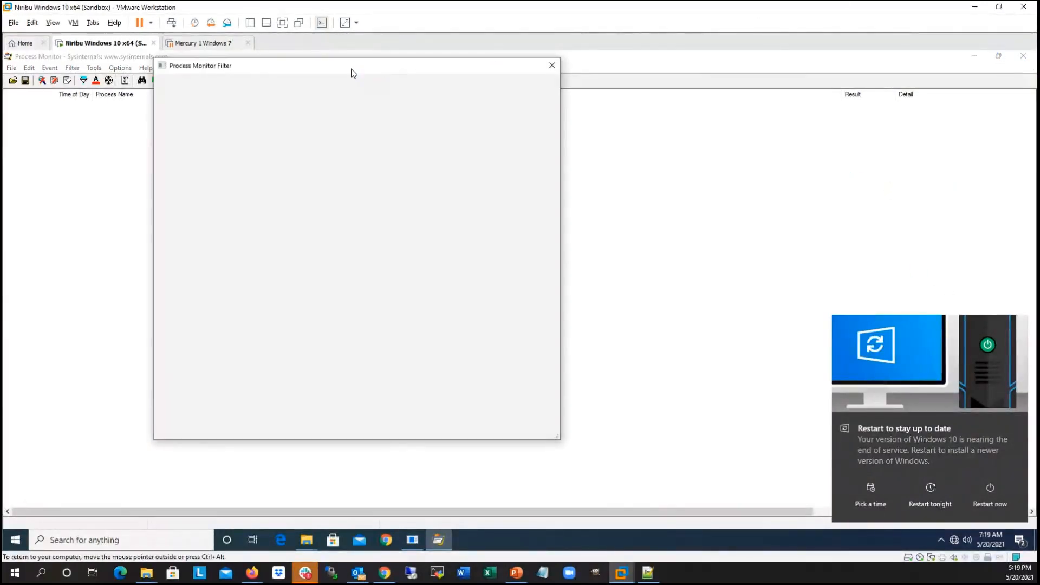
Step: Reset the Process Monitor filter to its defaults, apply it, and restore Process Monitor to a smaller resized window
click(181, 129)
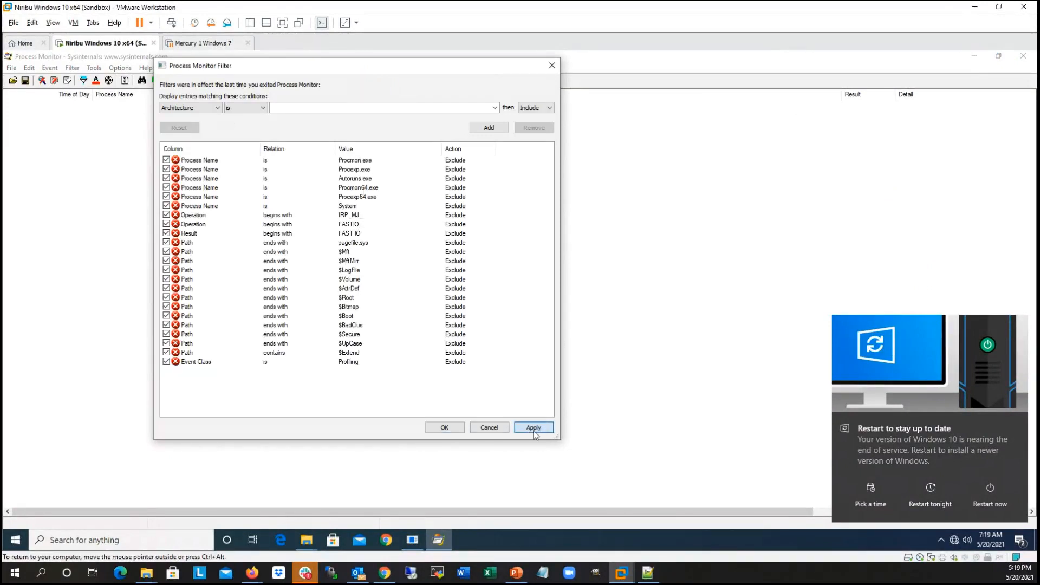
click(545, 431)
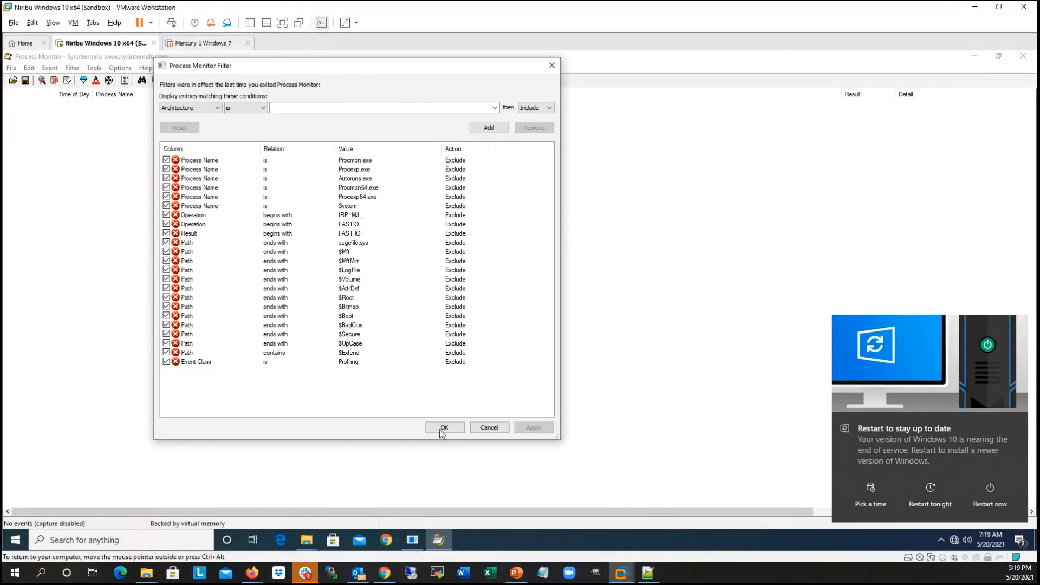
click(442, 428)
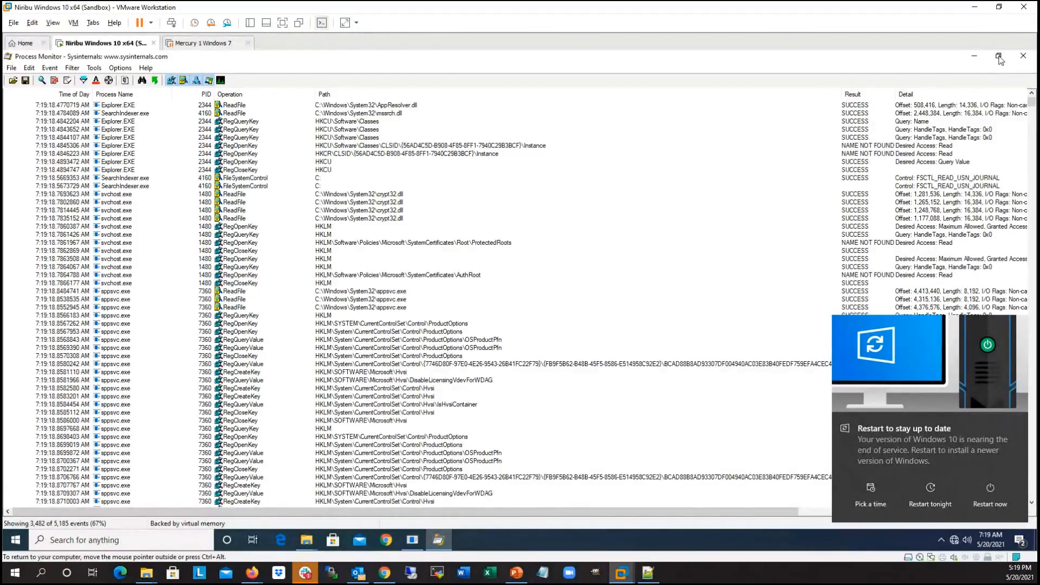
click(1000, 60)
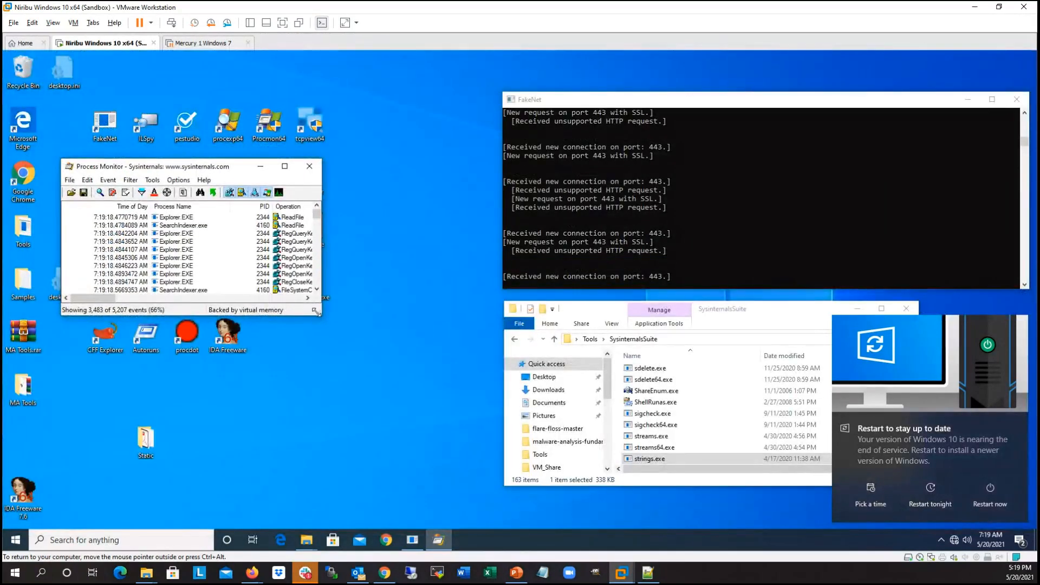
drag(316, 311, 489, 417)
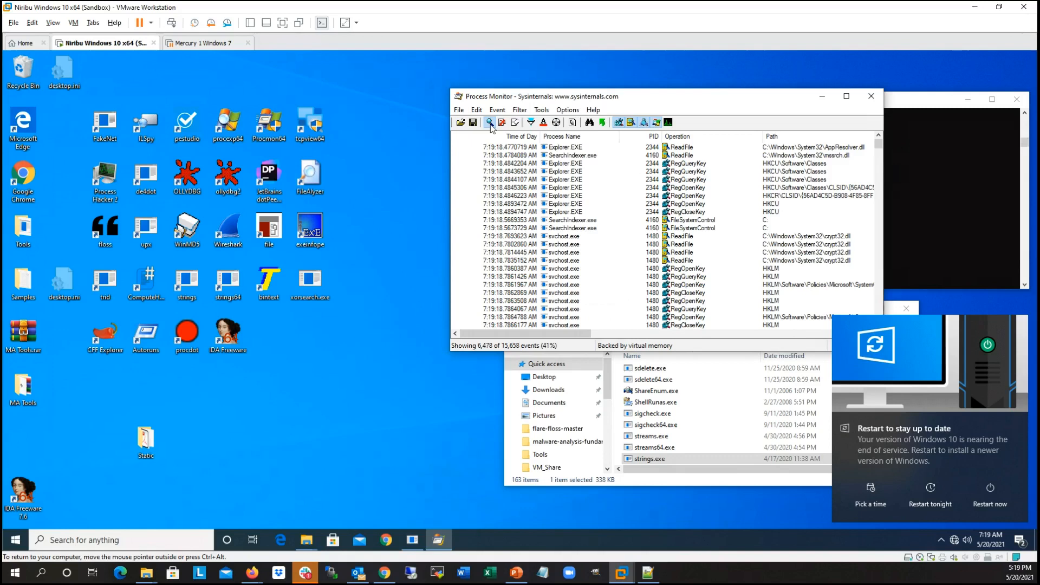
Step: Stop Process Monitor's event capture and clear the captured events
click(490, 123)
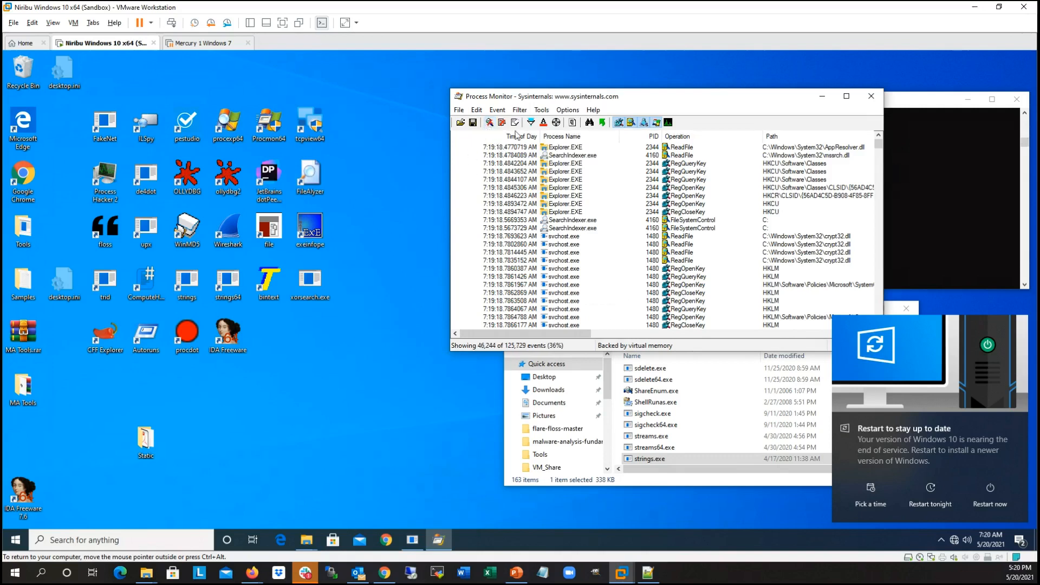
drag(698, 99, 680, 96)
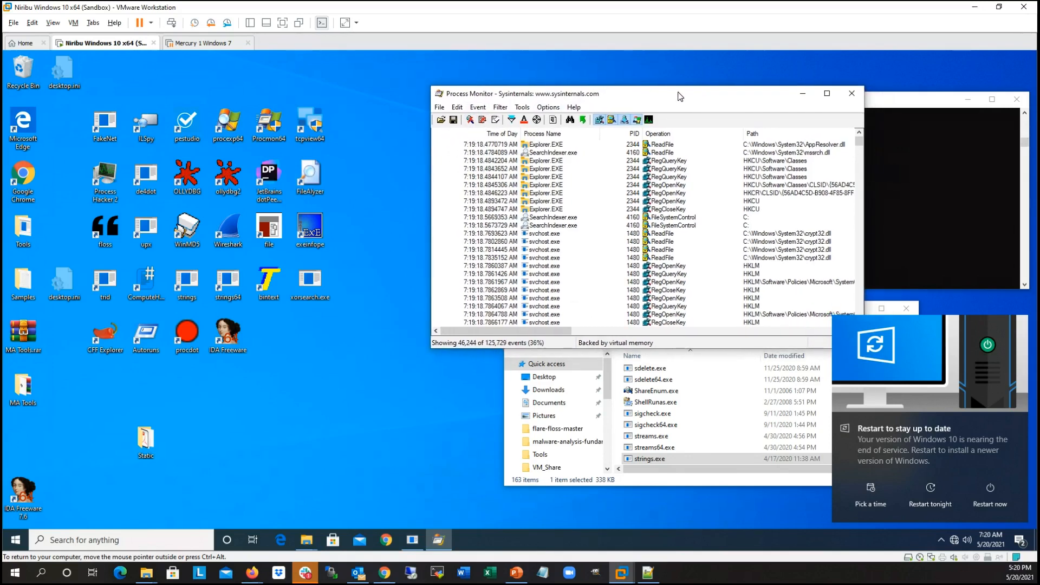
click(496, 120)
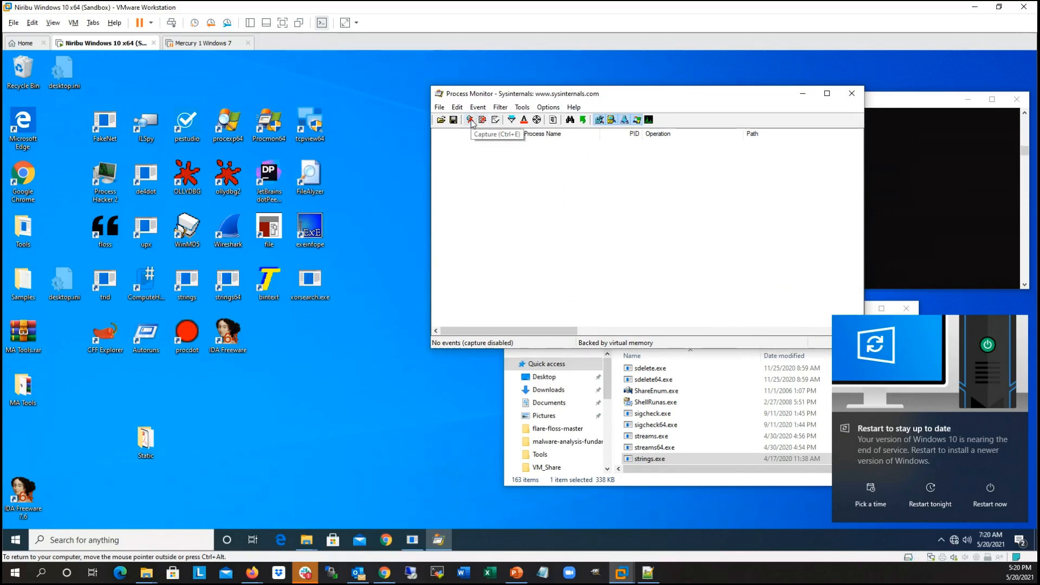
Step: Open the Static folder from the desktop and move the Process Monitor window clear of it
double_click(146, 438)
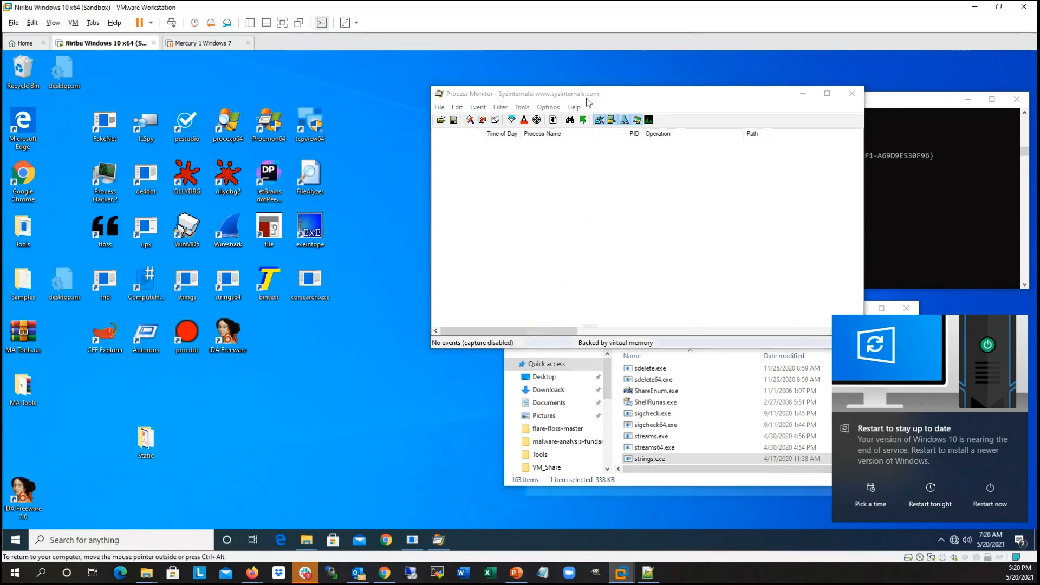
drag(621, 93, 635, 93)
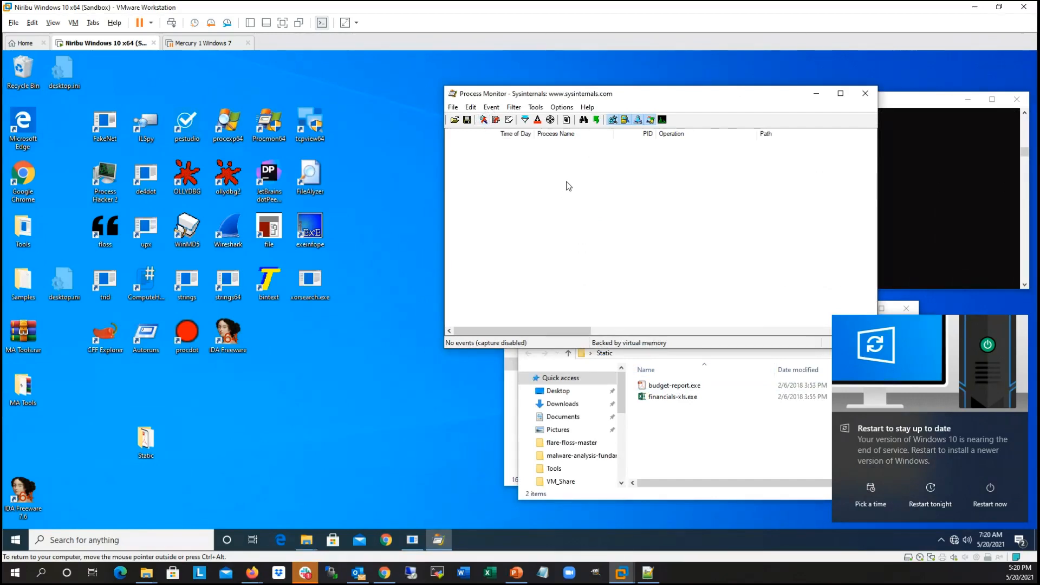
drag(709, 99, 391, 109)
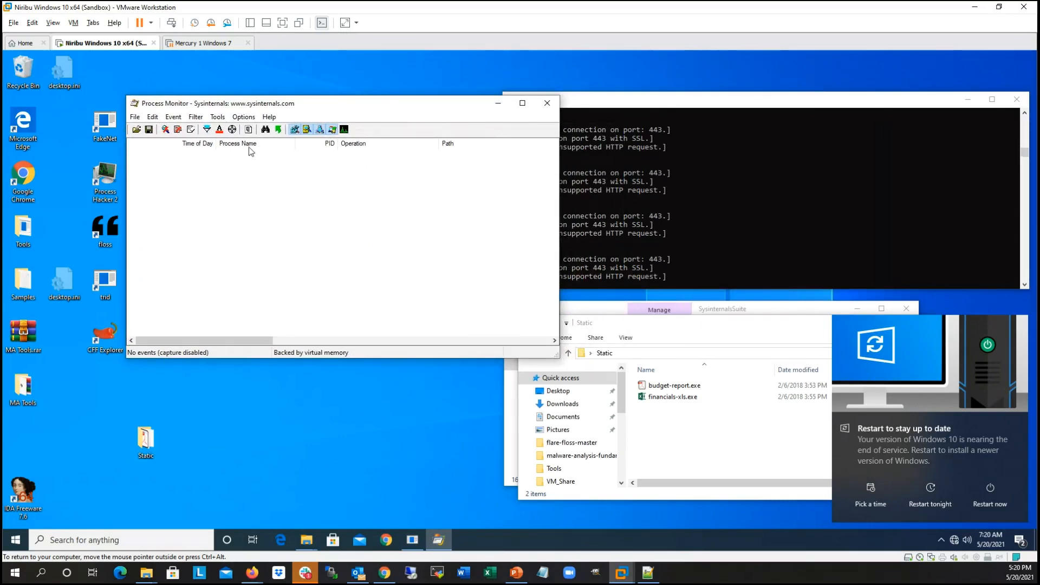
Step: Narrow the Time of Day, Process Name and Operation columns in Process Monitor
drag(194, 146, 151, 146)
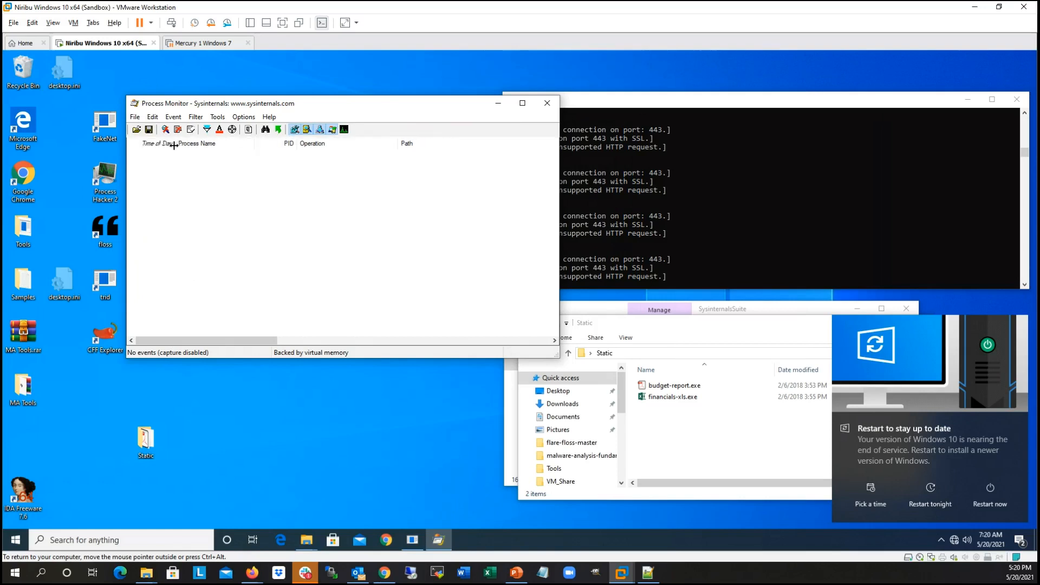
mouse_move(239, 143)
mouse_down()
mouse_move(225, 144)
mouse_move(255, 143)
mouse_up()
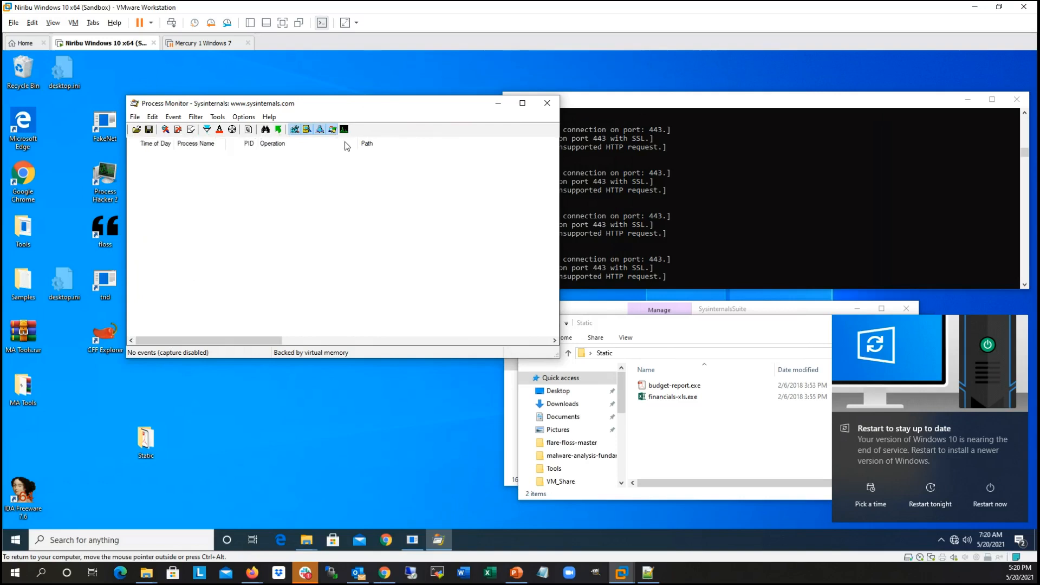
drag(358, 142, 320, 146)
mouse_move(351, 103)
mouse_down()
mouse_move(367, 104)
mouse_move(353, 100)
mouse_up()
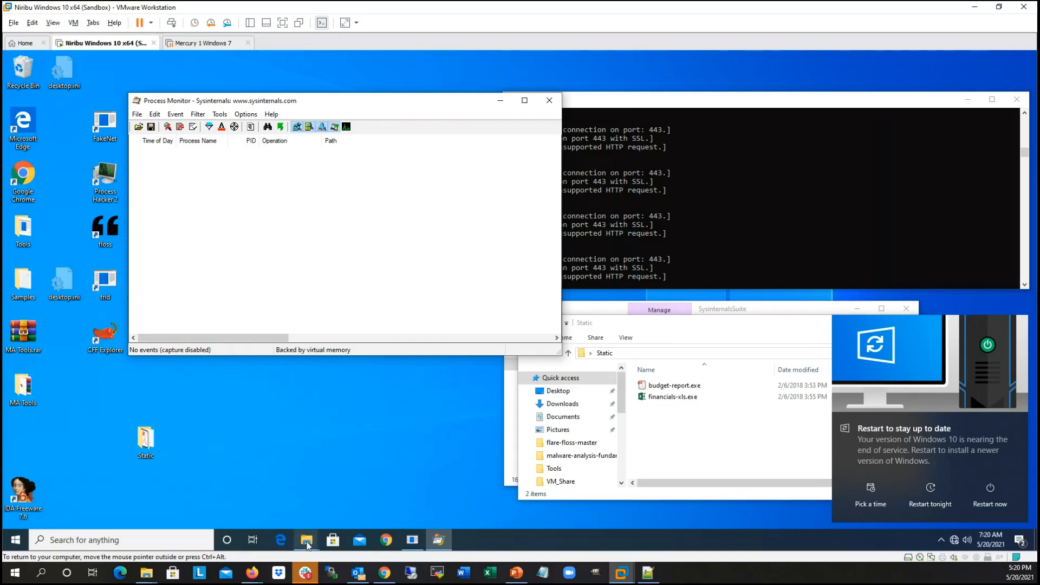
Step: Move the SysinternalsSuite Explorer window below Process Monitor, open VM_Share in it, and browse its files
drag(802, 313, 413, 323)
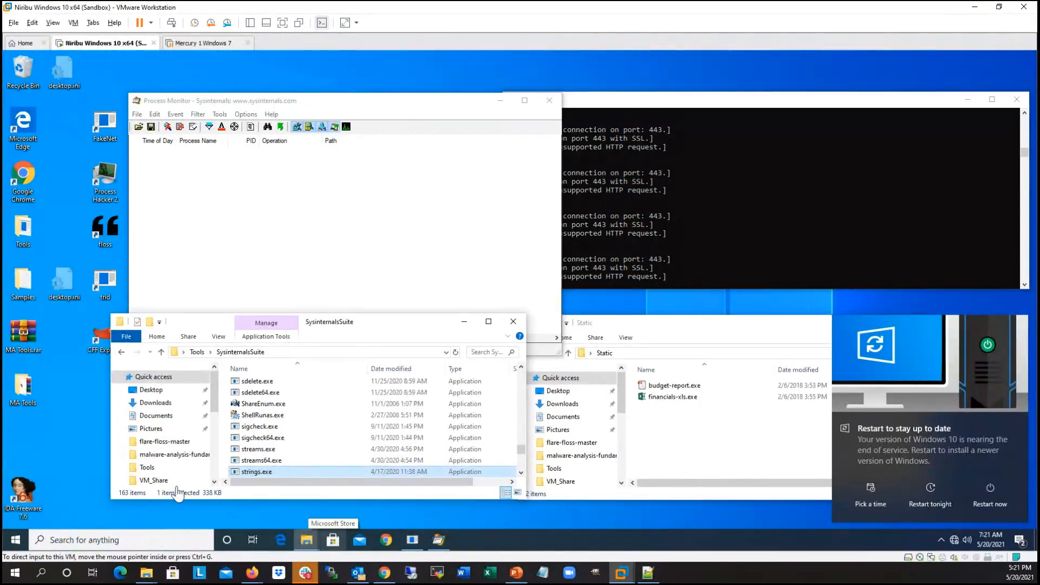
drag(218, 376, 219, 403)
click(153, 407)
drag(368, 313, 370, 304)
drag(520, 374, 528, 395)
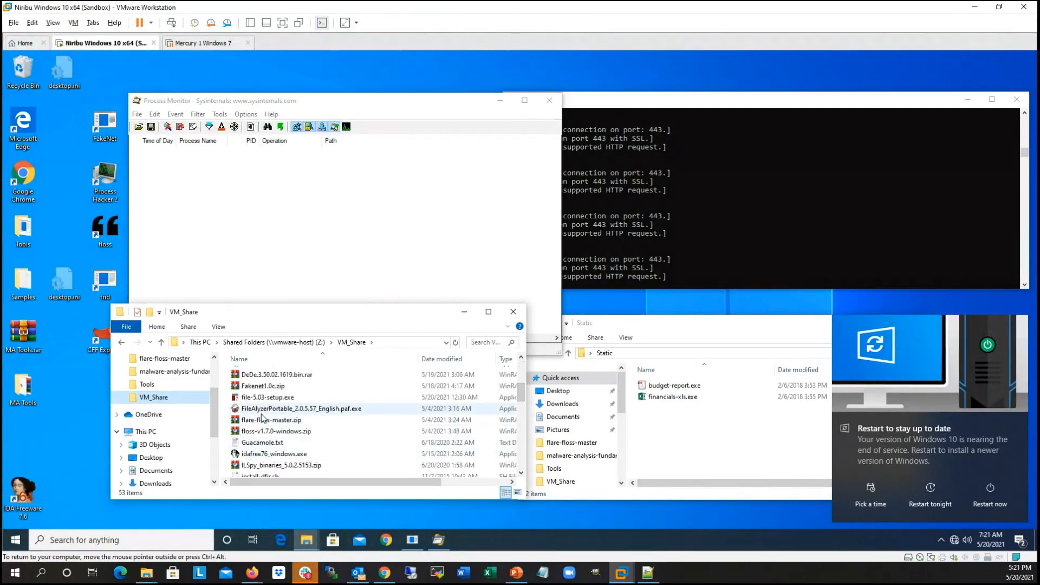
drag(523, 394, 524, 369)
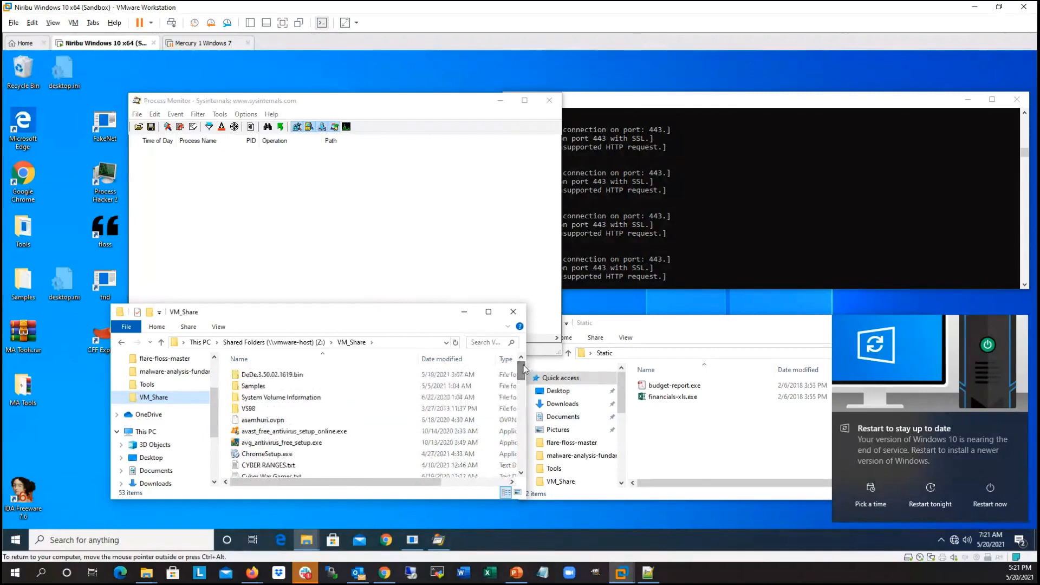
Step: Sort the VM_Share files by date modified, newest first, and select LogfileFinancials.PML
click(452, 359)
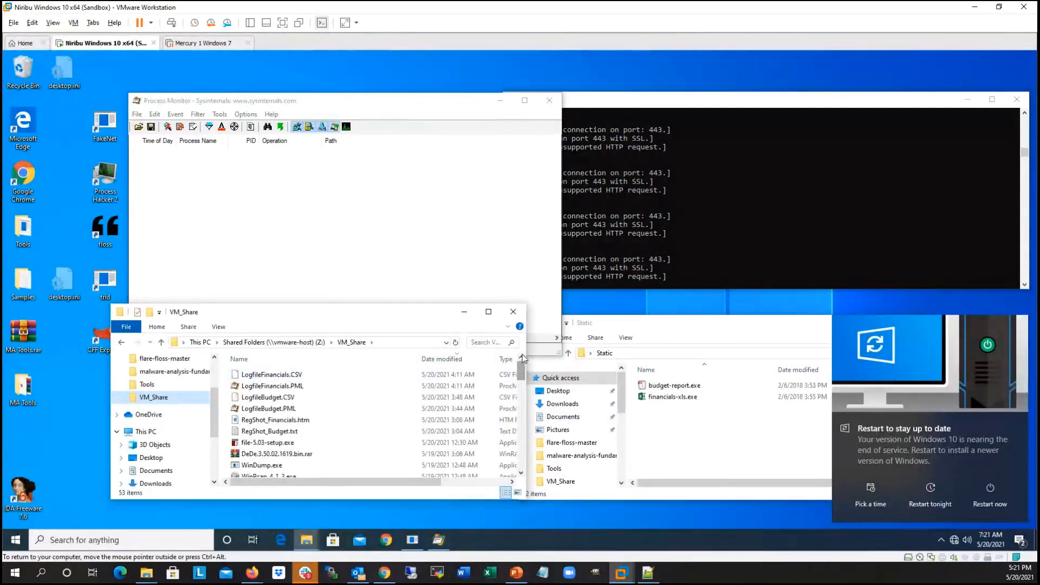
click(281, 378)
click(257, 387)
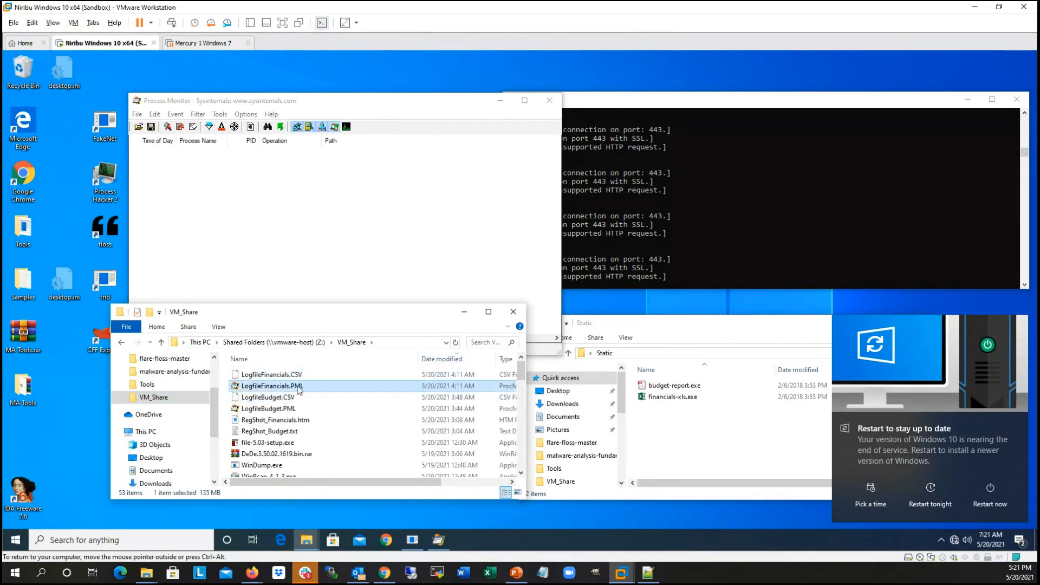
Step: Move the VM_Share window clear of Process Monitor and try to open LogfileBudget.PML from it
click(258, 410)
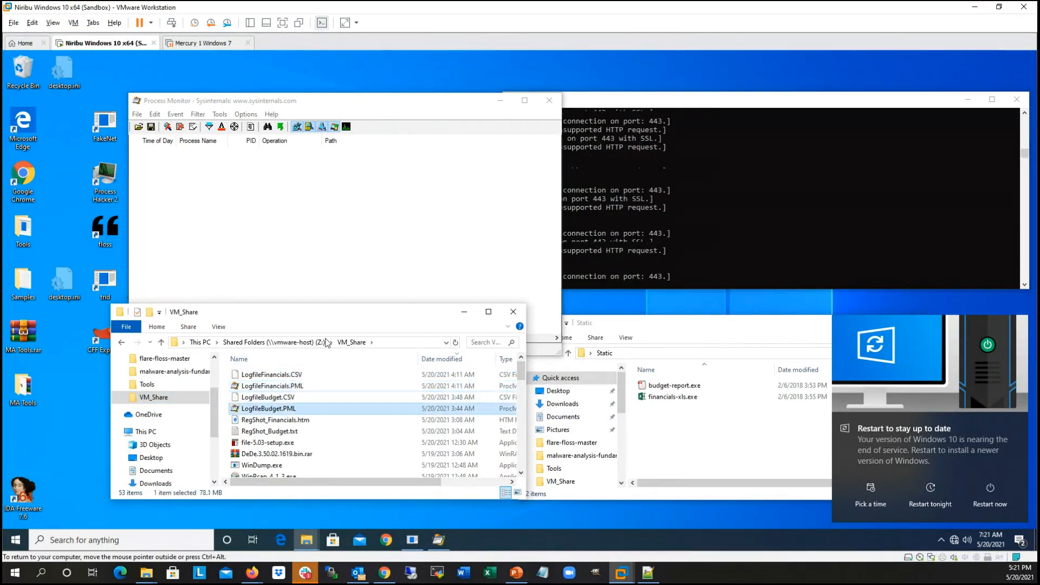
drag(316, 312, 786, 274)
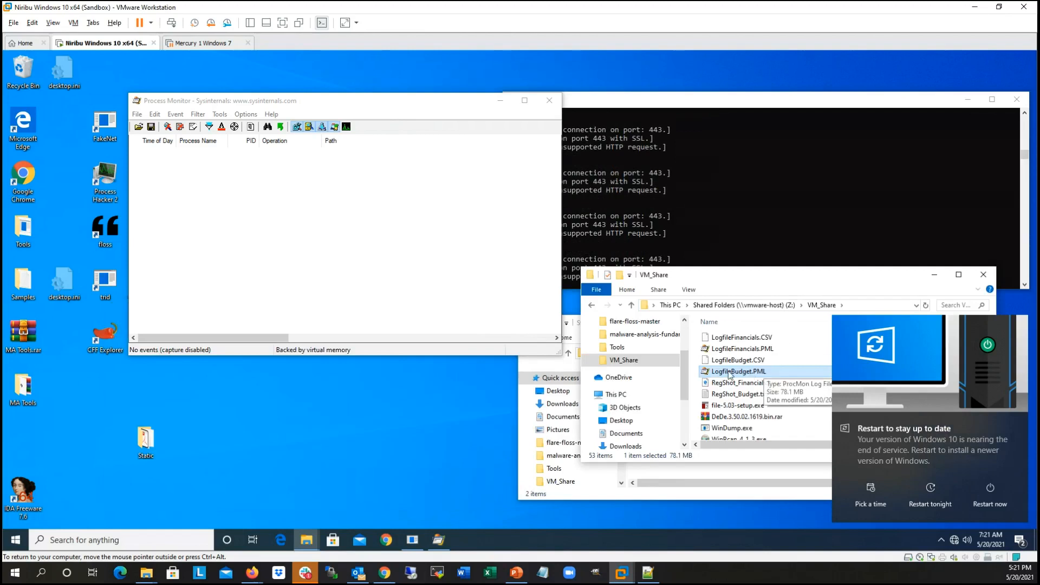
drag(754, 372, 755, 367)
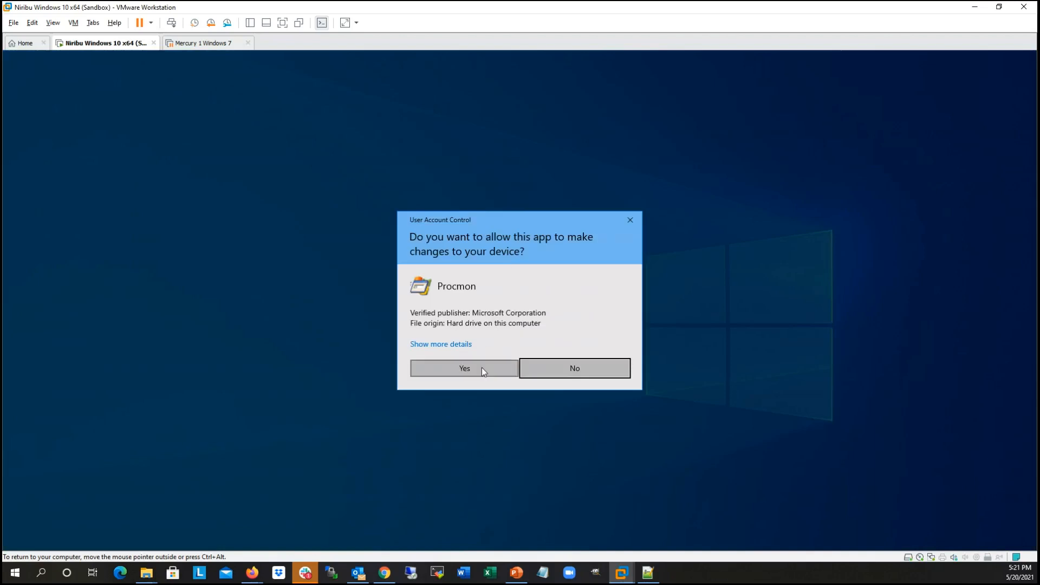
click(482, 367)
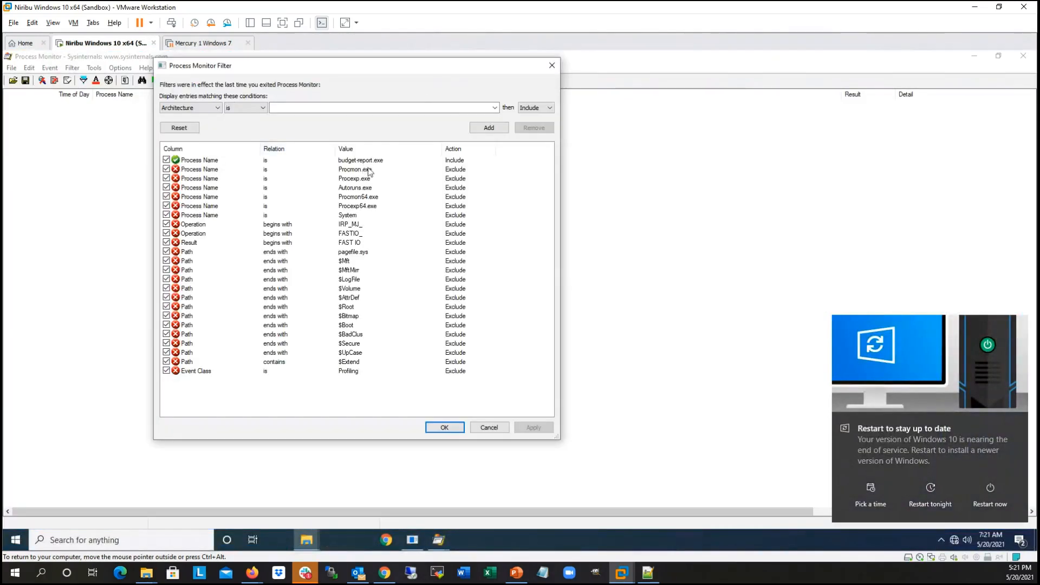
Step: Reset the Process Monitor filter to its default rules and apply it
click(188, 131)
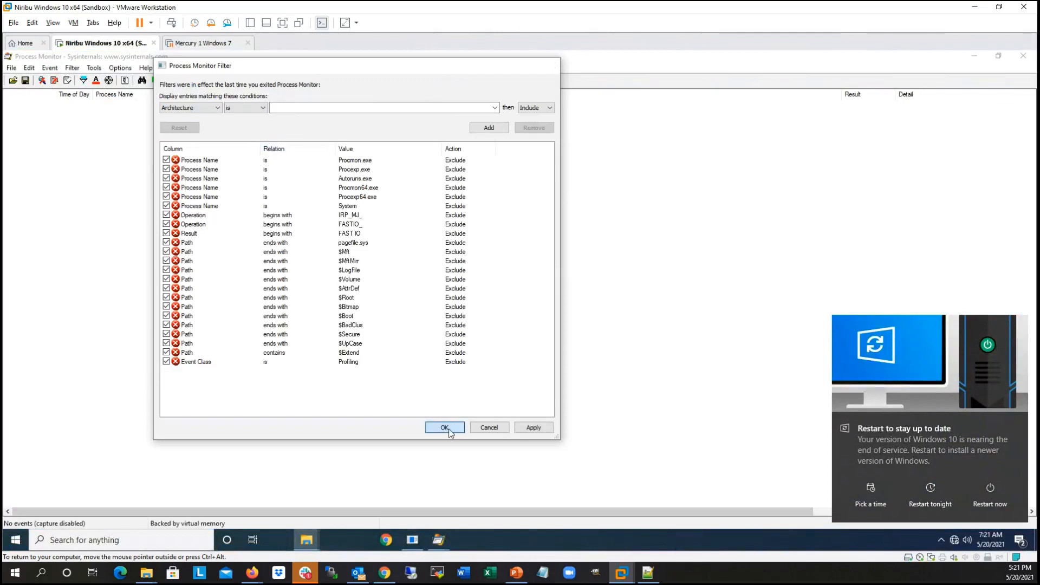
click(530, 428)
click(450, 429)
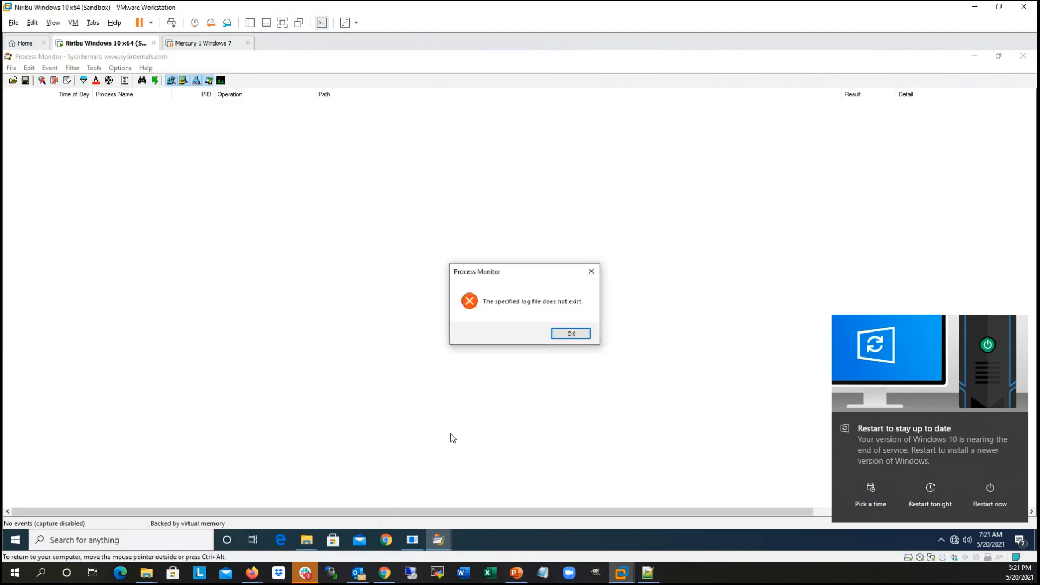
click(570, 334)
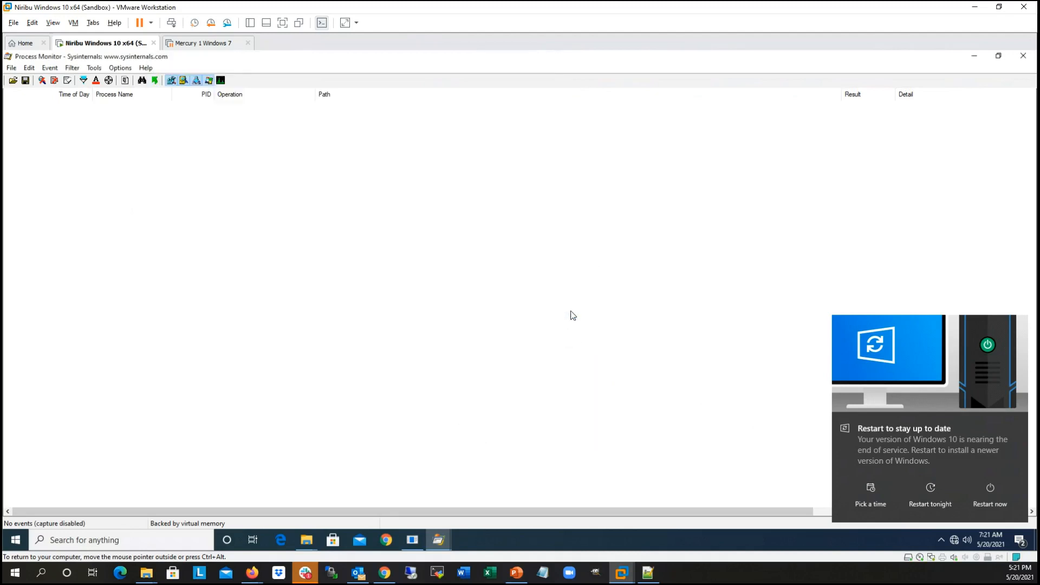
Step: Minimise the new empty Process Monitor window and copy LogfileBudget.PML from VM_Share to the desktop
click(975, 57)
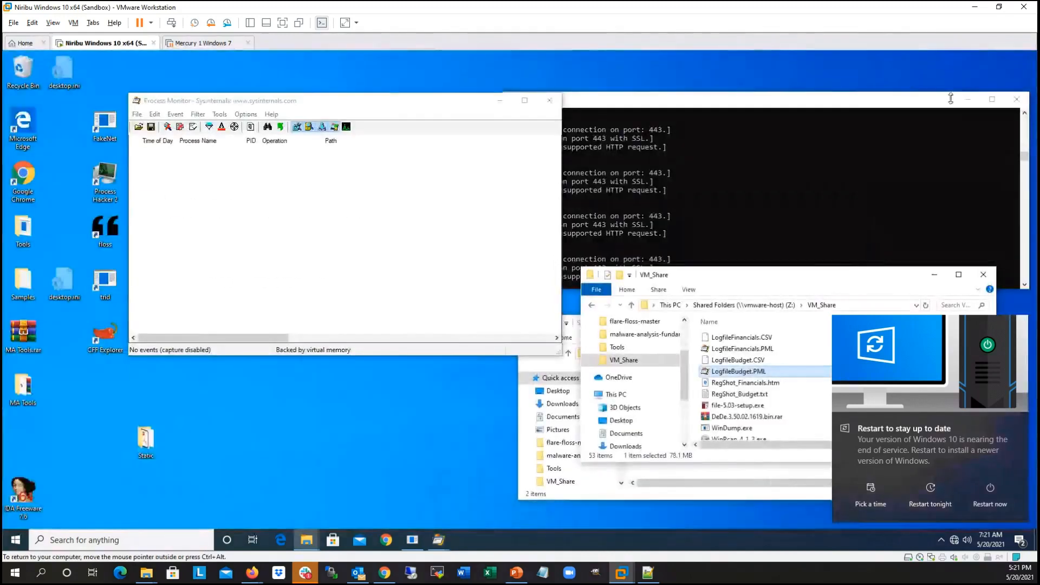
drag(329, 454, 257, 451)
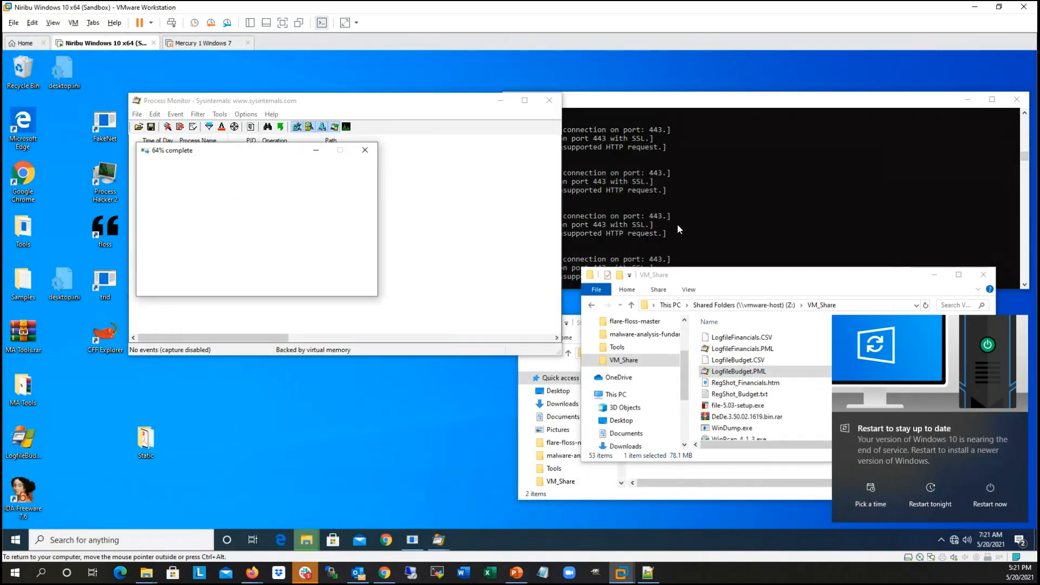
drag(420, 104, 496, 99)
Step: Open the saved log Logfile.PML in Process Monitor and maximise its window
click(215, 122)
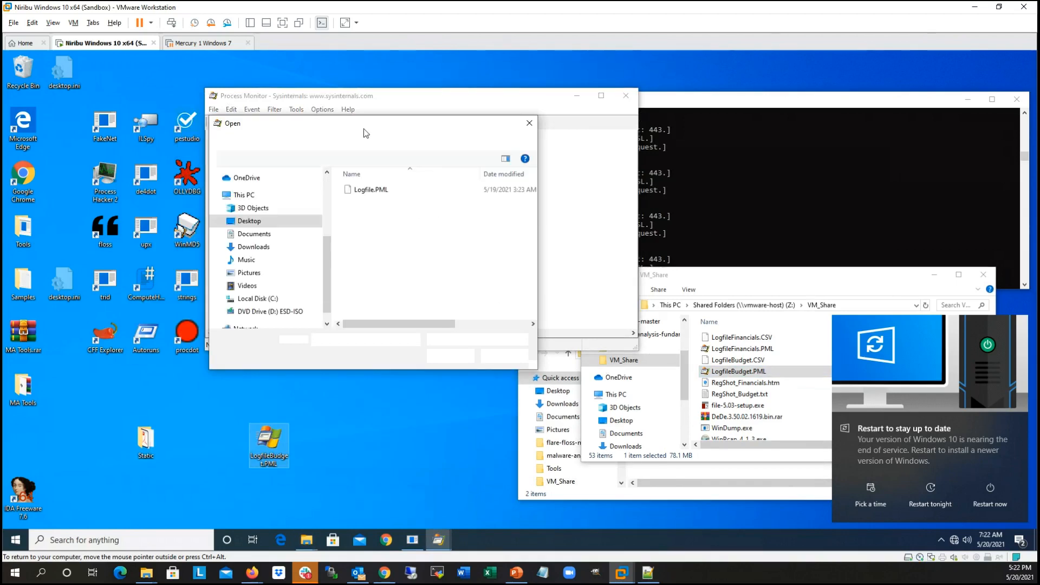
click(389, 191)
click(450, 356)
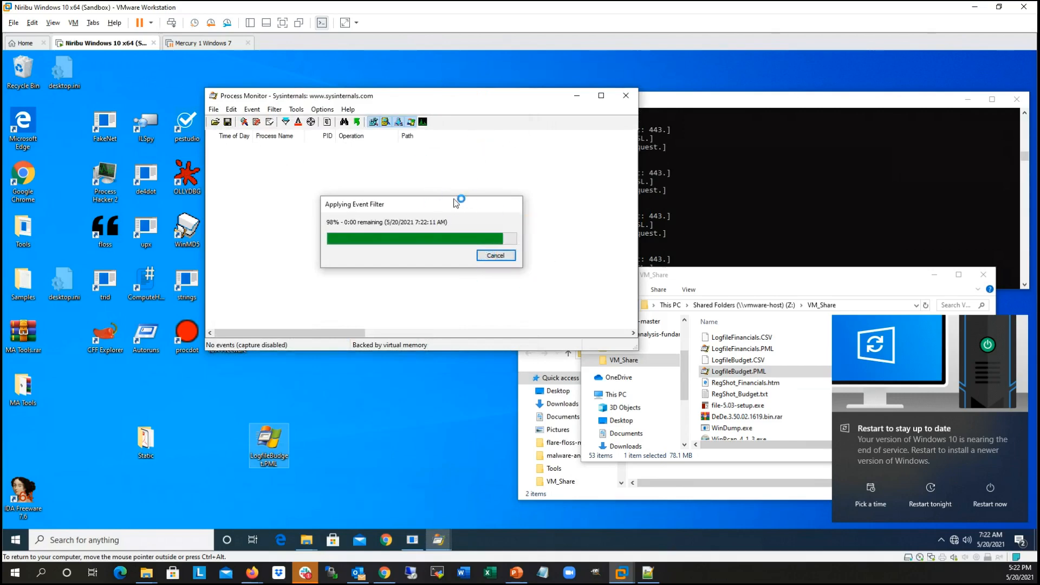
click(601, 97)
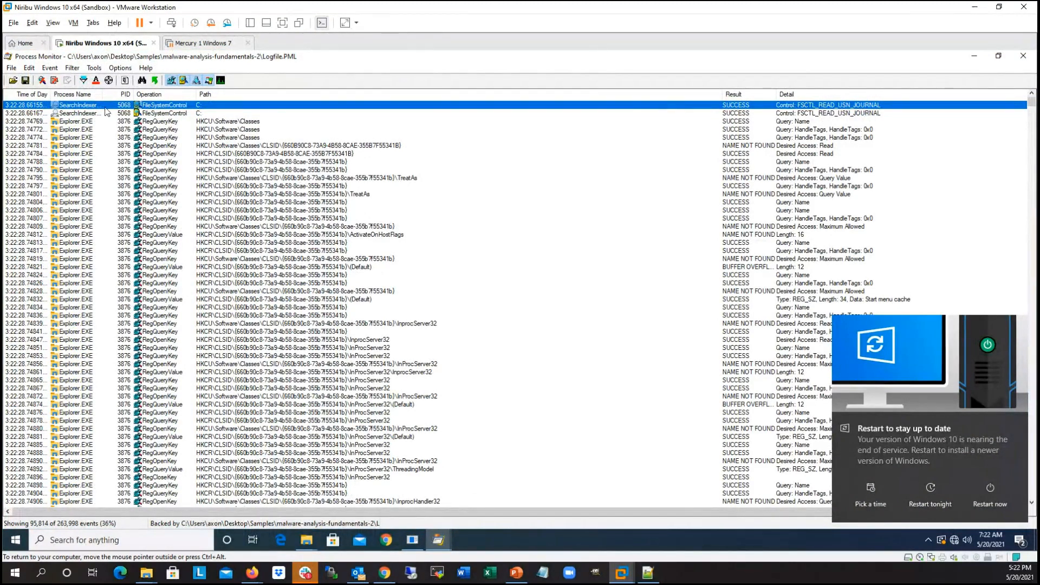
Step: Open the event filter settings and examine the values offered for the Command Line condition
click(84, 82)
drag(362, 69, 453, 81)
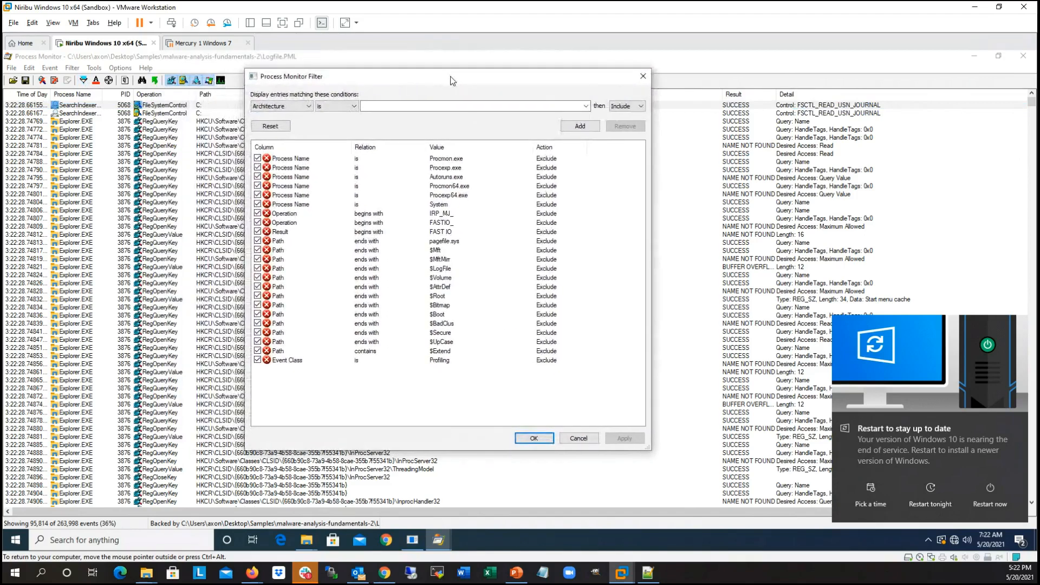
click(309, 106)
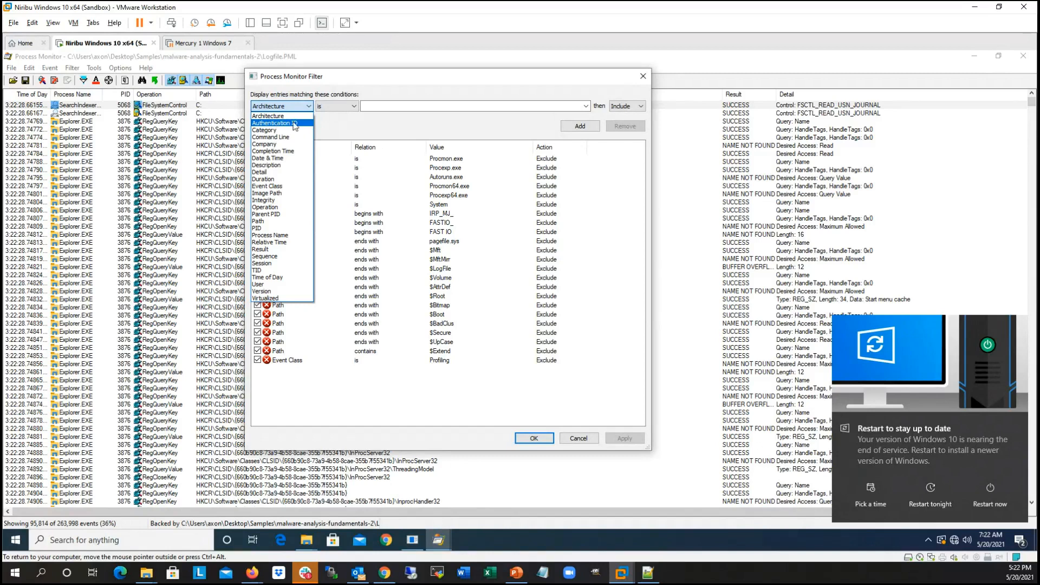
click(272, 137)
click(586, 107)
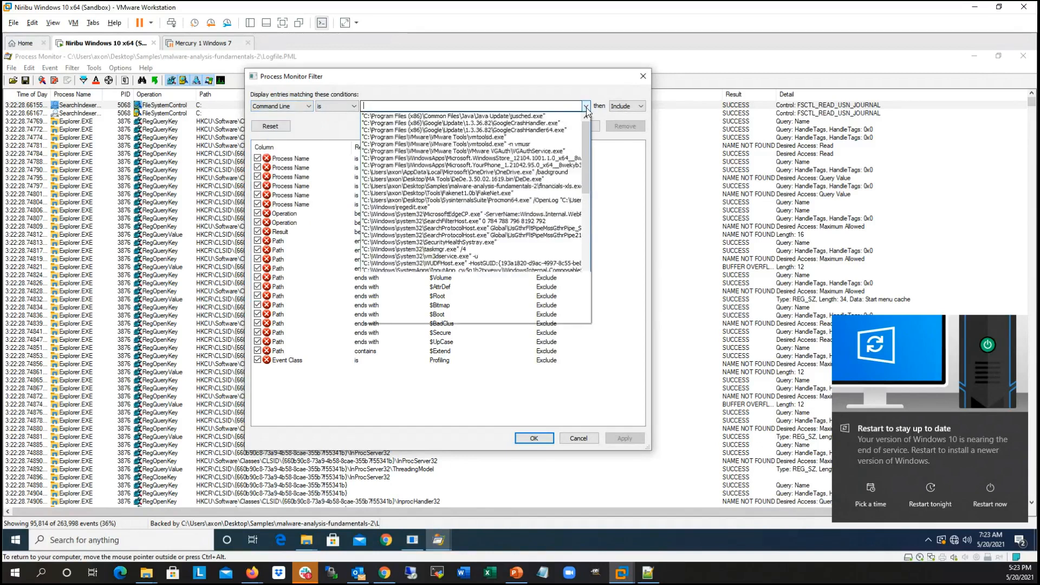
scroll(508, 297, down, 5)
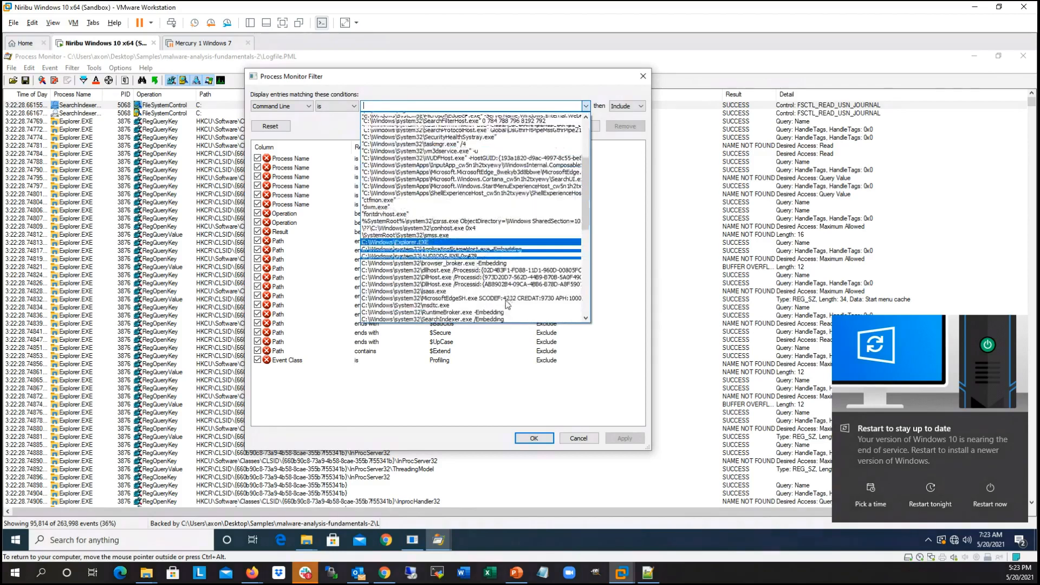
click(293, 109)
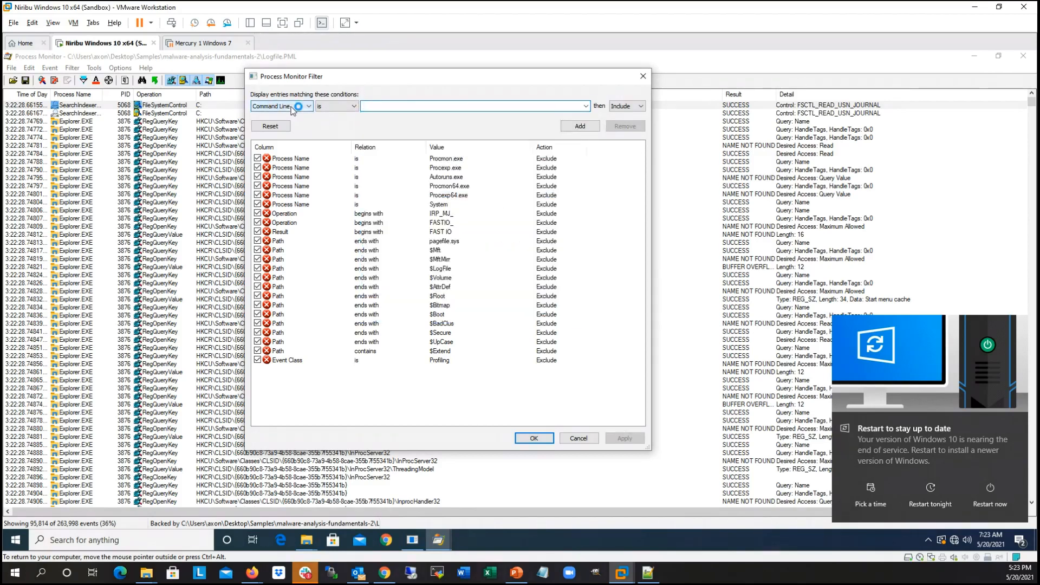
Step: Set the filter condition to Event Class and examine the classes it offers
click(293, 106)
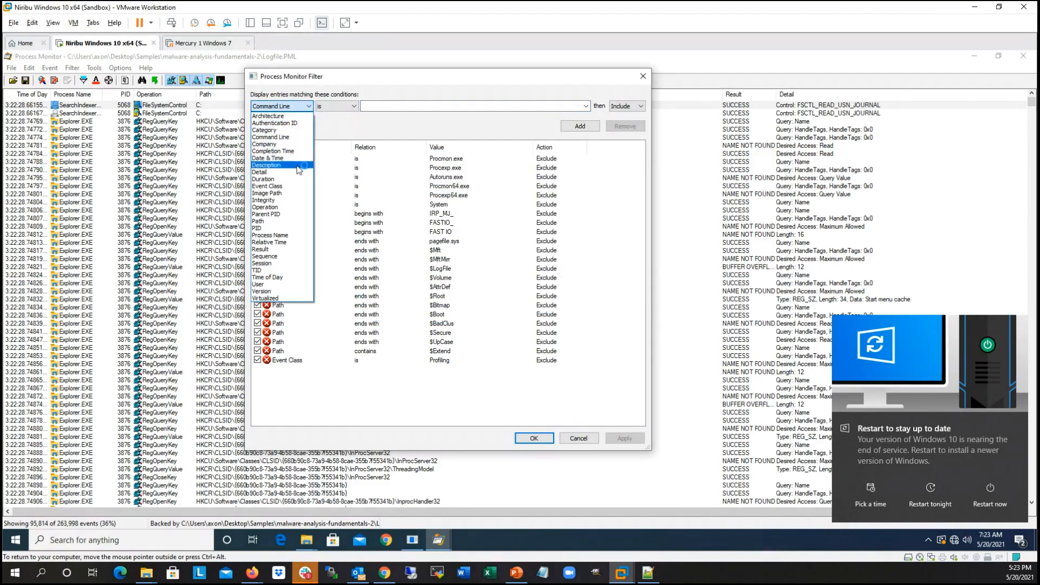
click(267, 186)
click(585, 106)
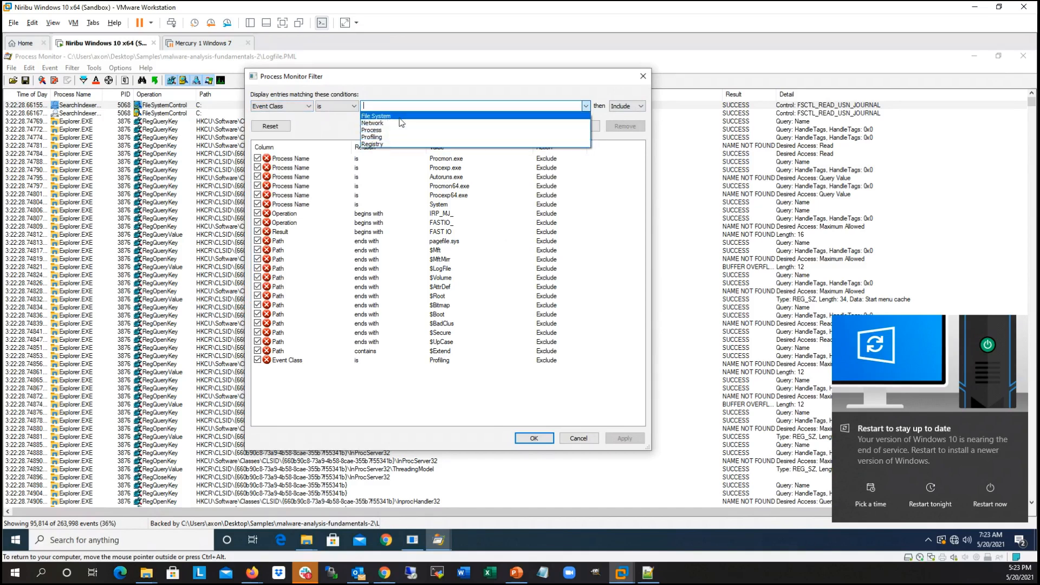
click(340, 124)
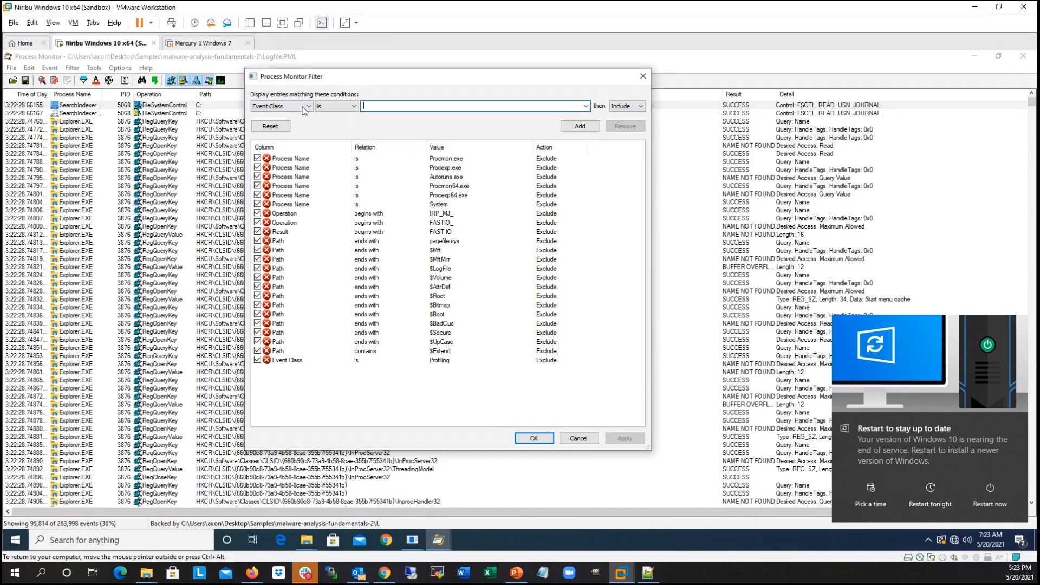
Step: Set the filter condition to Operation and examine the process, registry ("reg") and TCP operations it offers
click(303, 107)
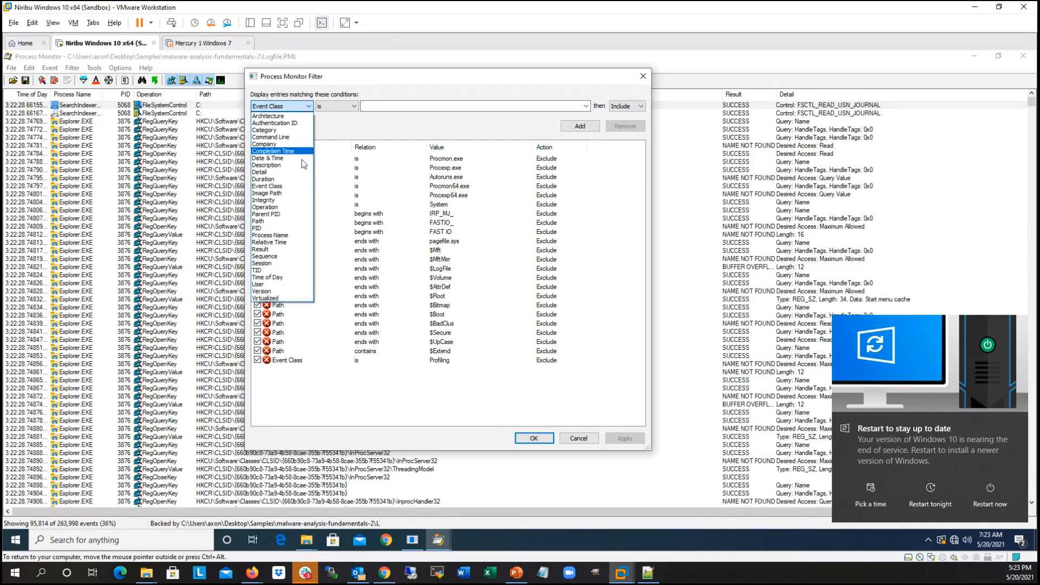
click(283, 208)
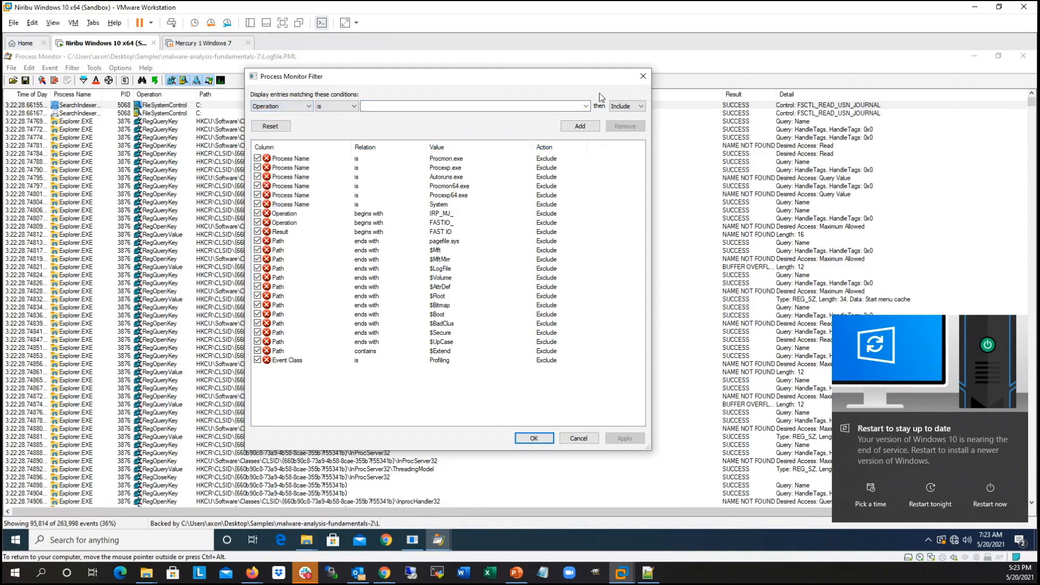
click(587, 106)
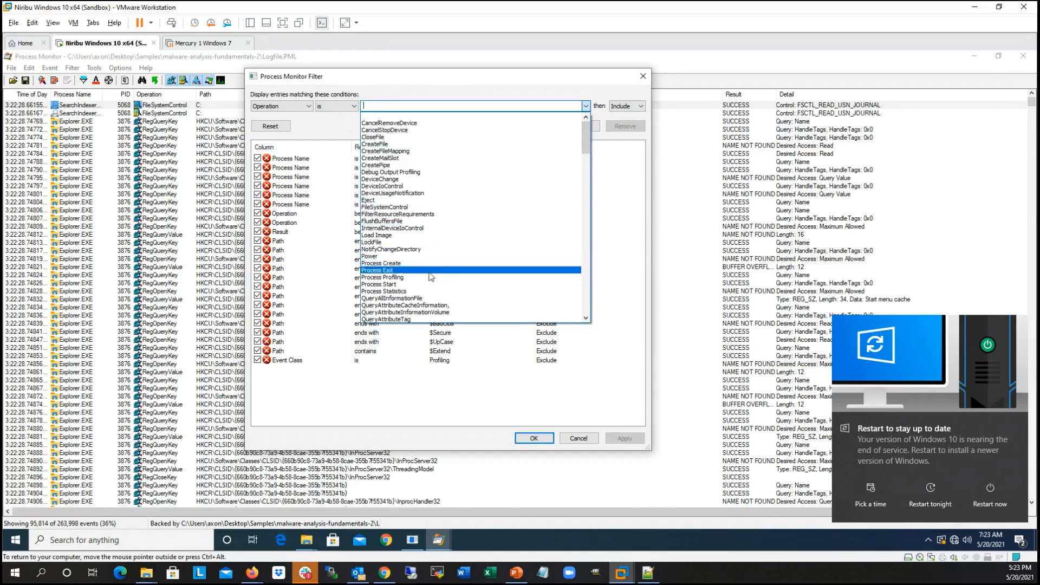
scroll(431, 276, down, 4)
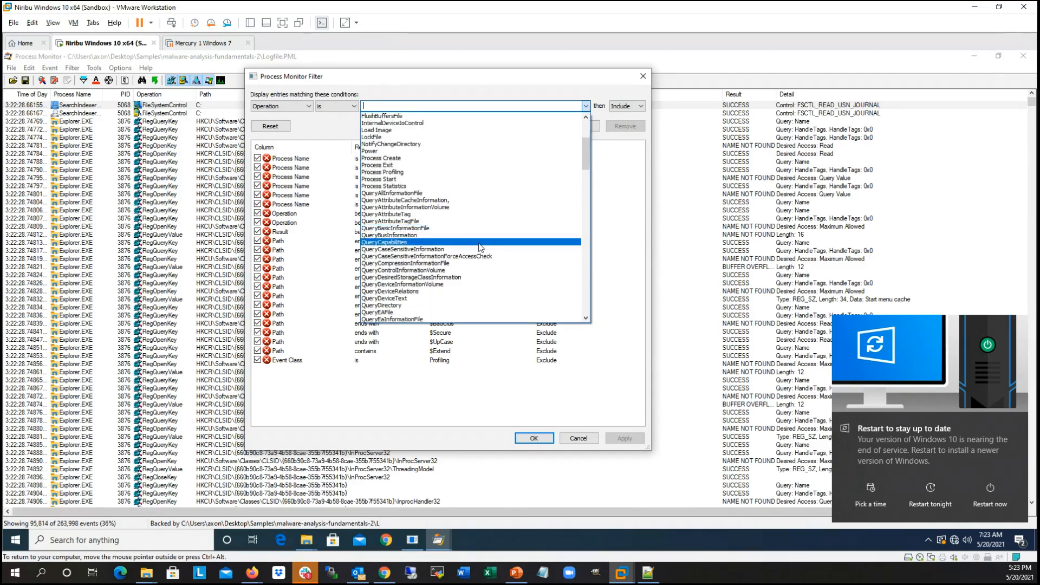
text(reg)
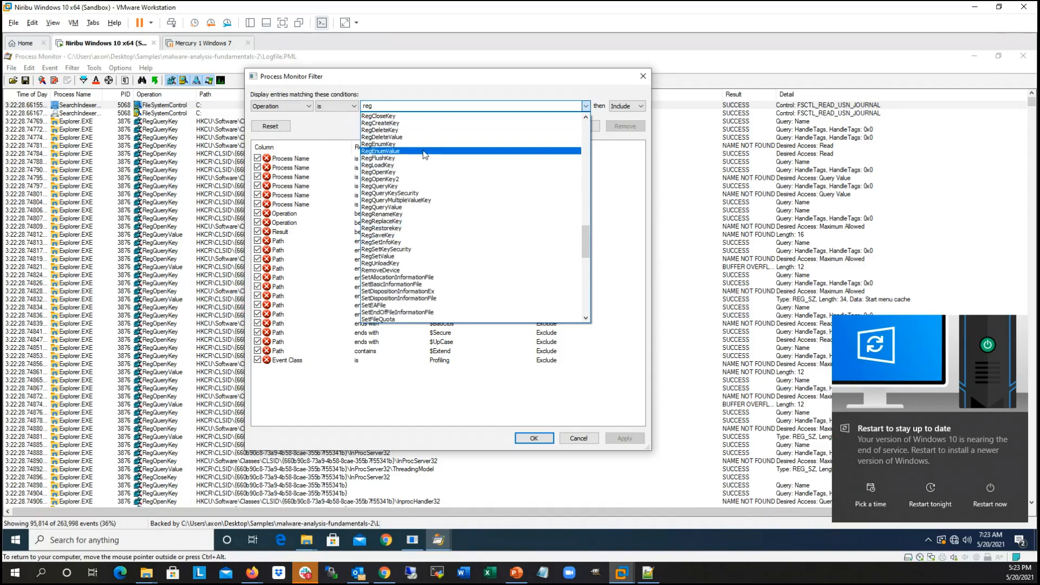
scroll(464, 232, down, 3)
click(416, 108)
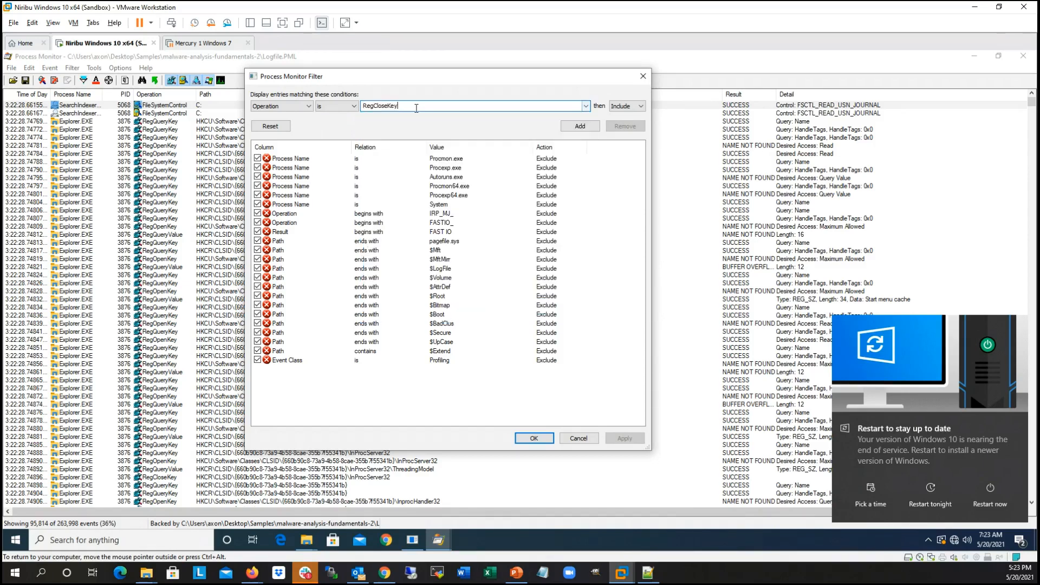
key(BackSpace)
click(587, 105)
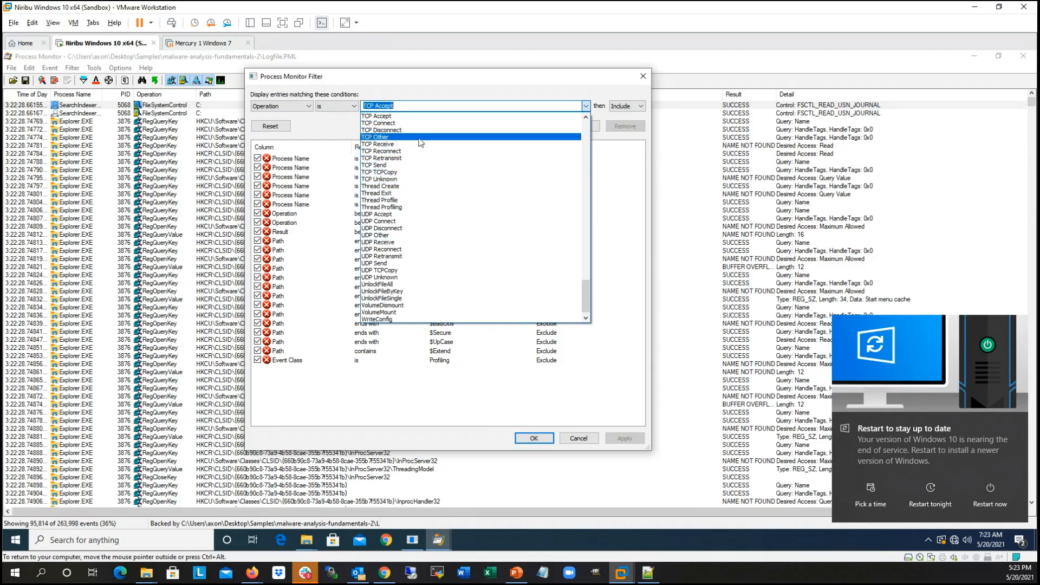
double_click(425, 105)
key(BackSpace)
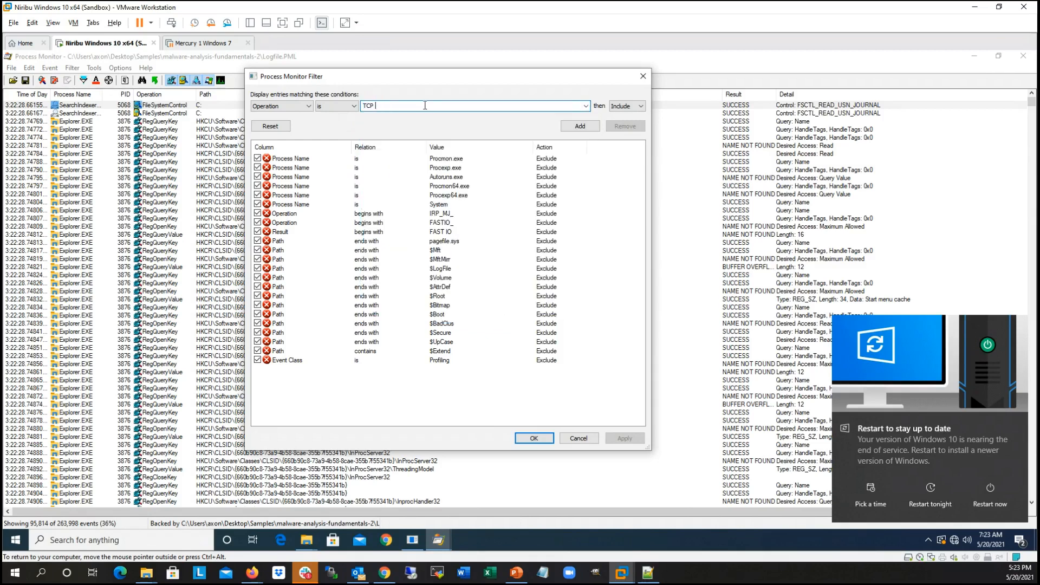
Step: Set the filter condition to User and examine the accounts it offers
click(283, 108)
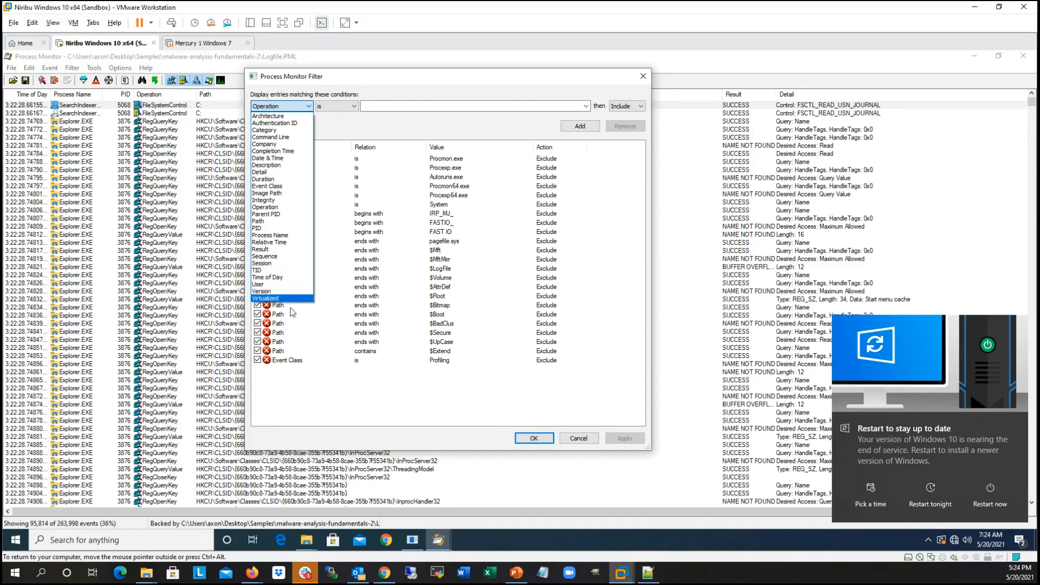
click(286, 285)
click(589, 107)
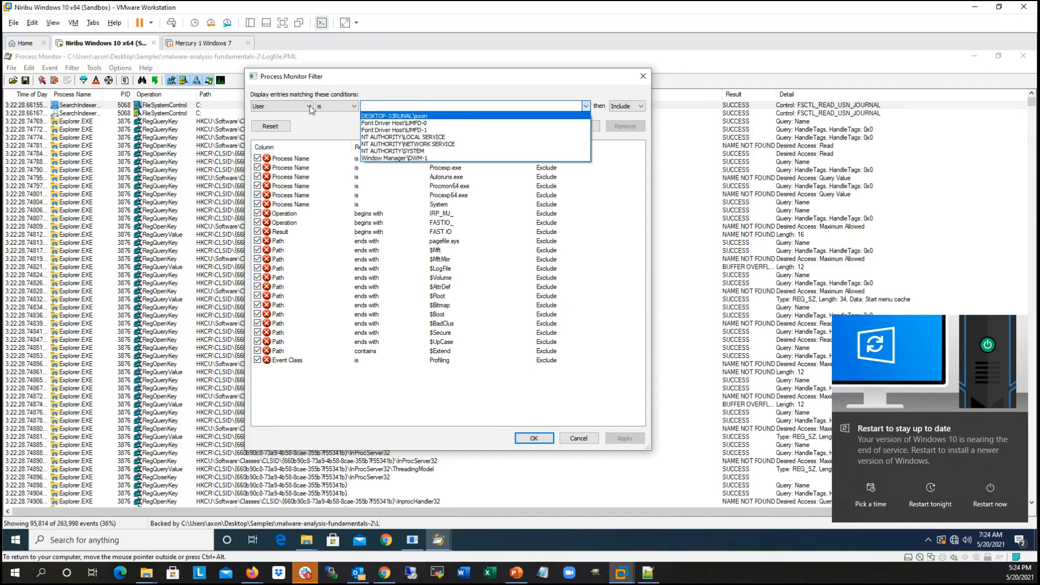
click(311, 109)
Step: Set the filter condition to Process Name and examine the processes it offers
click(312, 109)
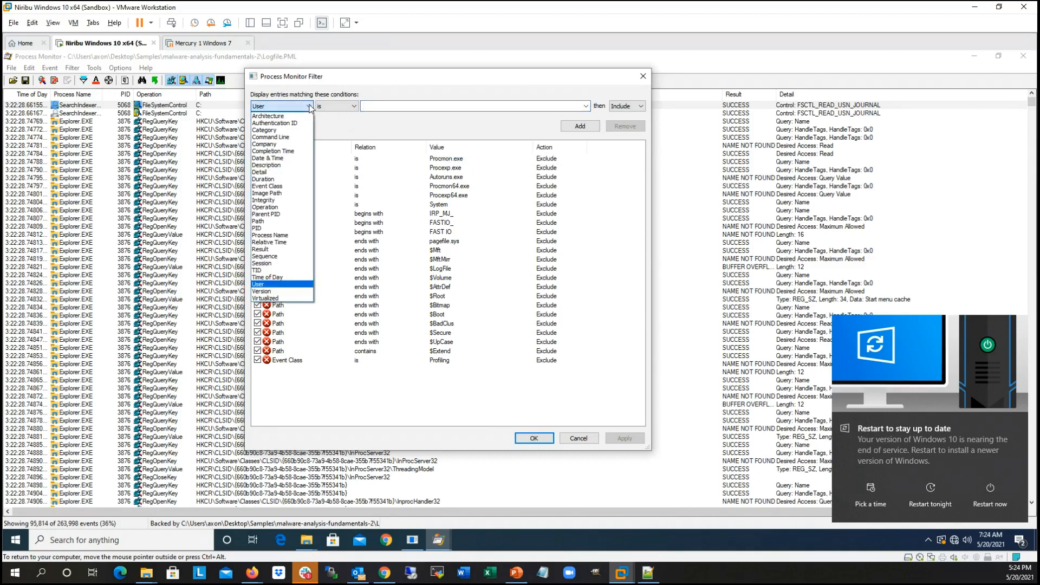
click(287, 235)
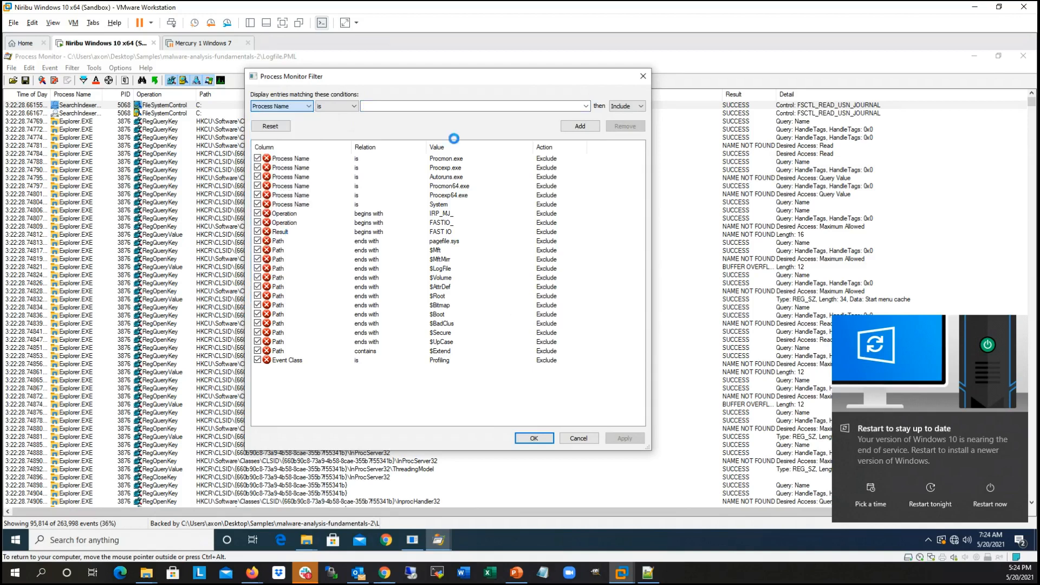
click(586, 107)
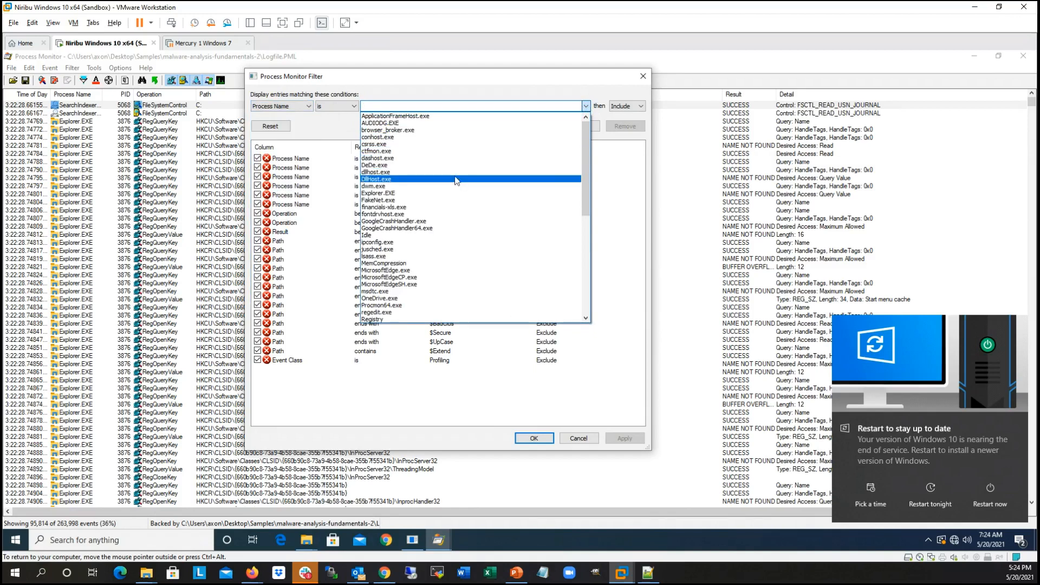
scroll(464, 122, down, 1)
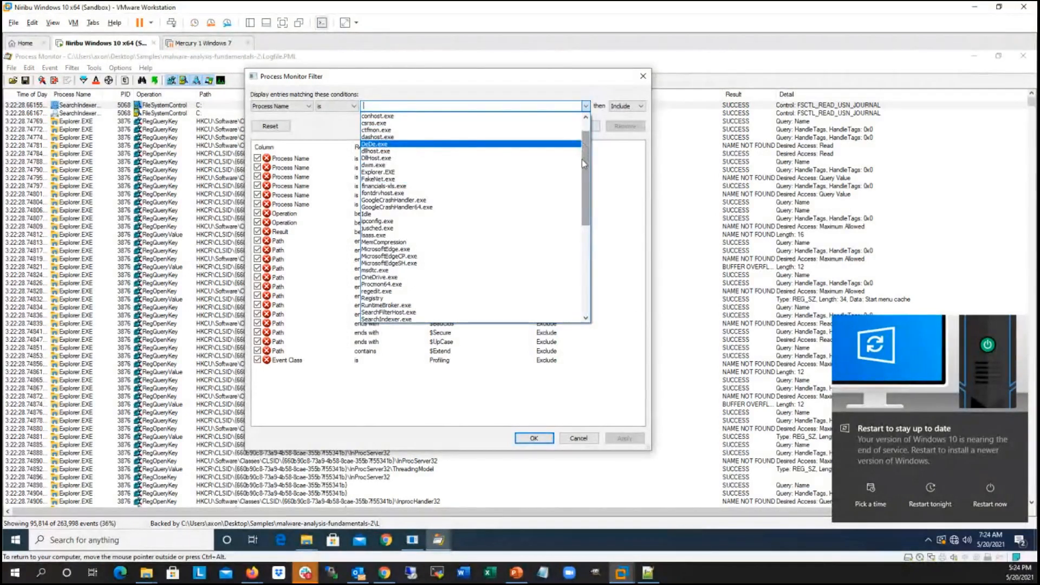
drag(589, 164, 589, 151)
click(606, 80)
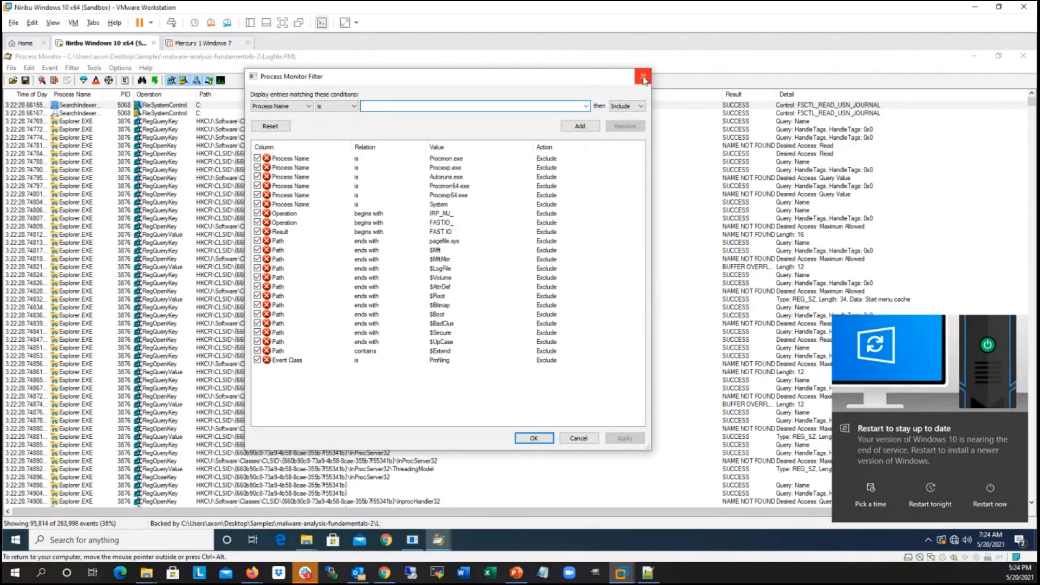
Step: Close the filter settings without adding a condition and open the saved log LogfileBudget.PML from the Desktop in a maximized window
click(643, 80)
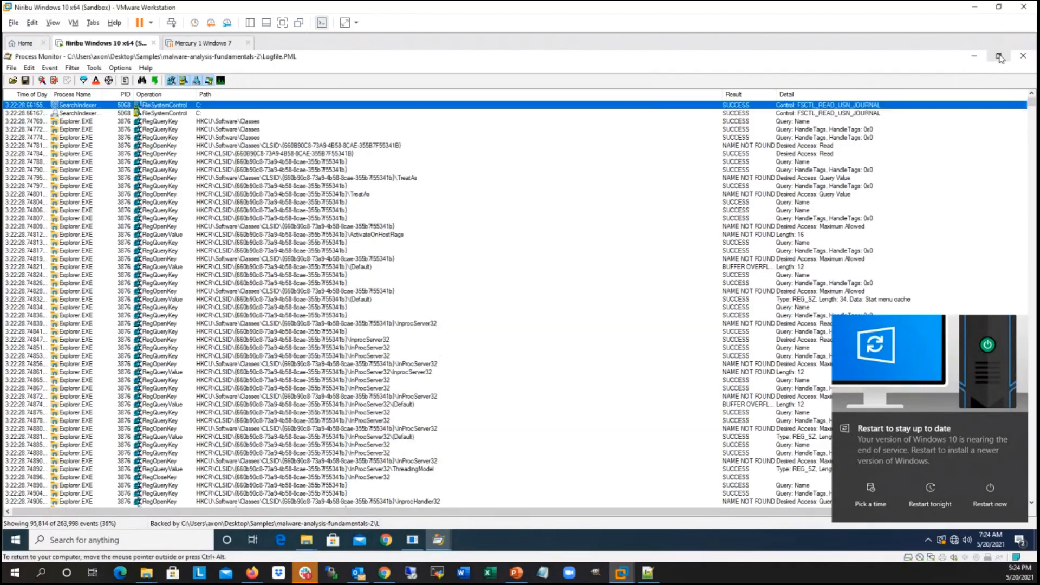
click(999, 57)
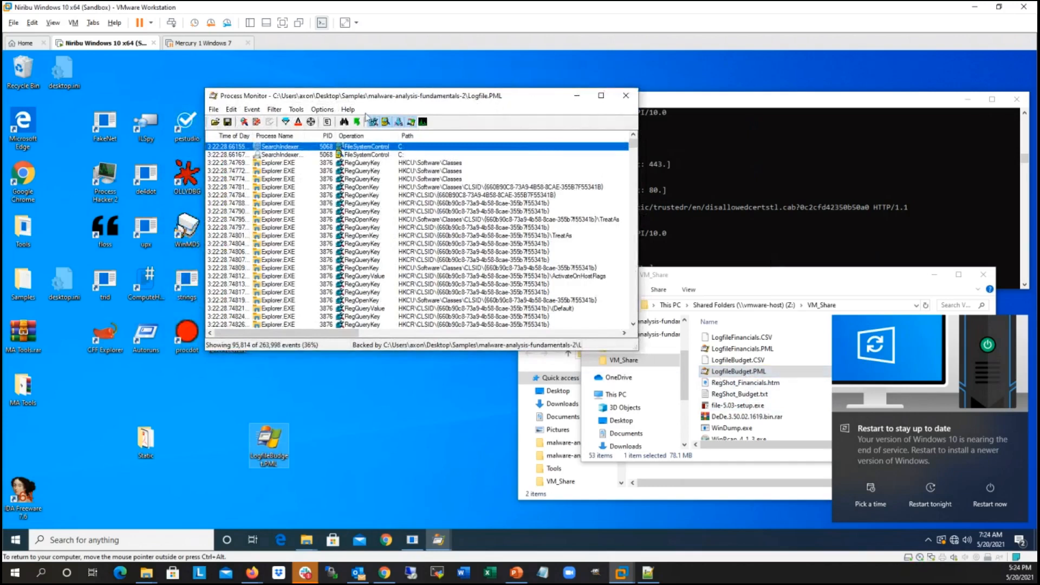
click(215, 122)
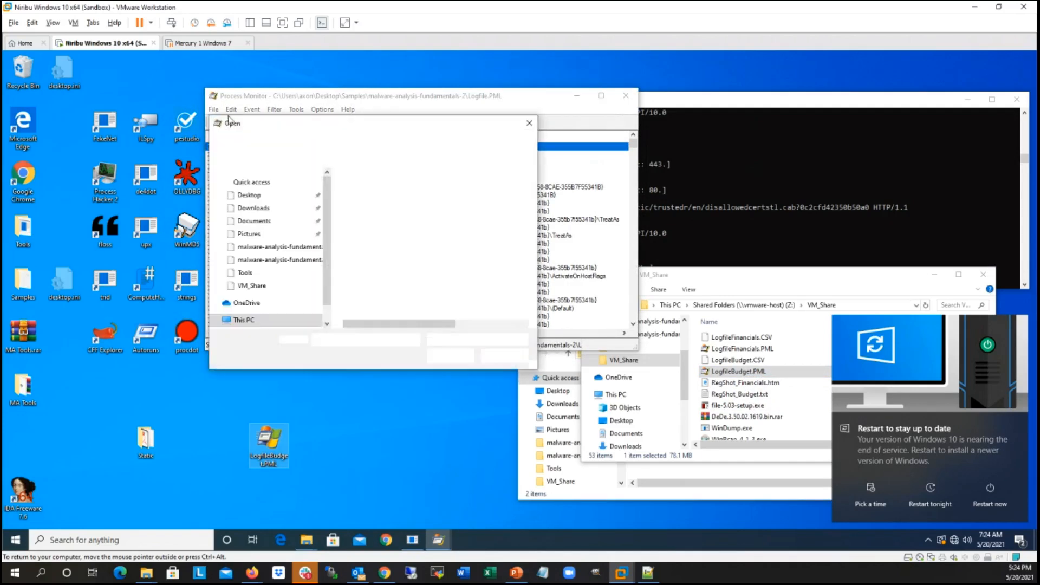
click(249, 222)
double_click(368, 236)
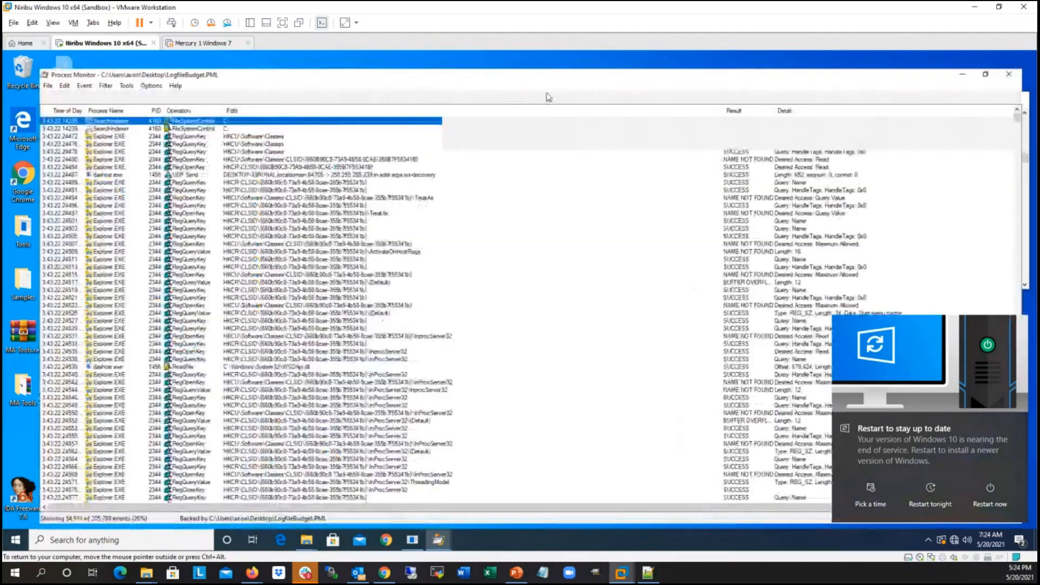
double_click(548, 96)
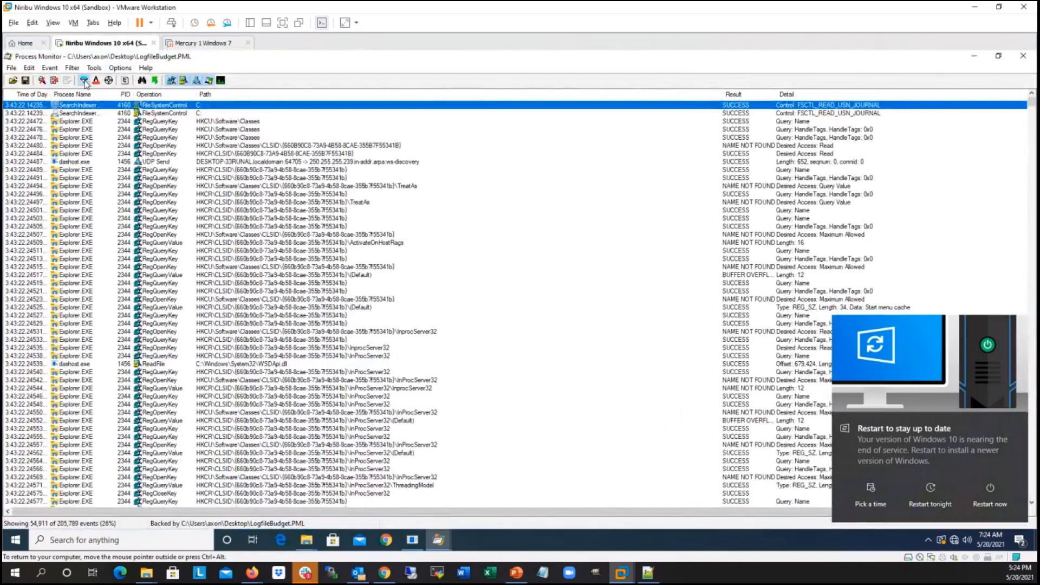
Step: Add and apply an include filter for Process Name is budget-report.exe
click(84, 81)
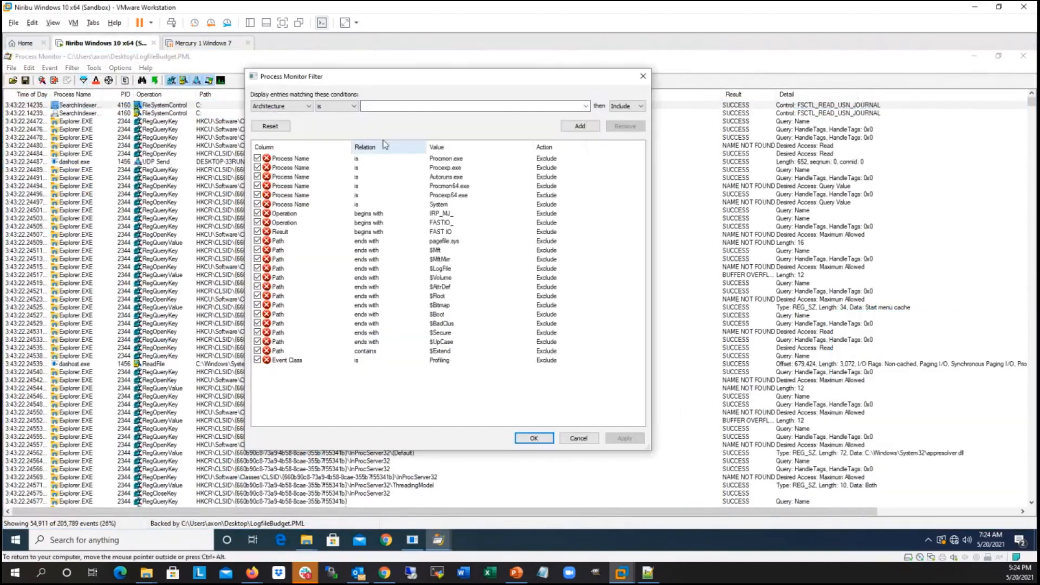
click(282, 108)
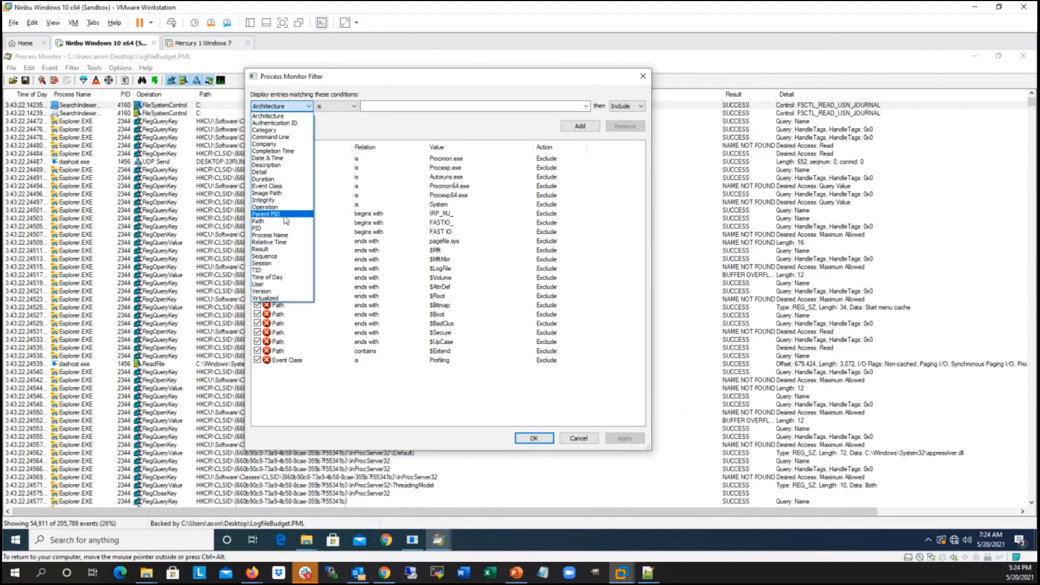
click(281, 234)
click(585, 106)
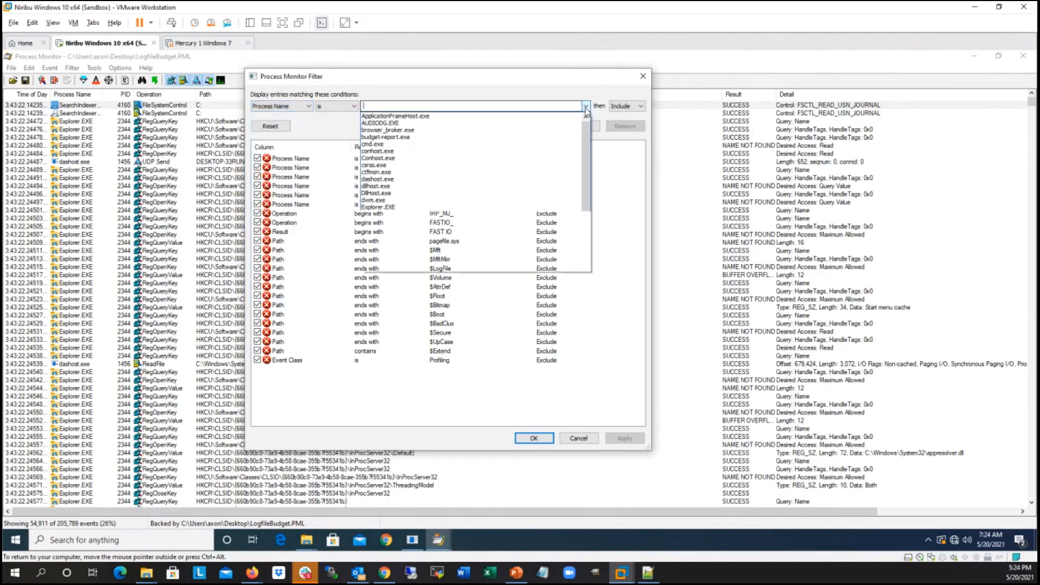
click(405, 137)
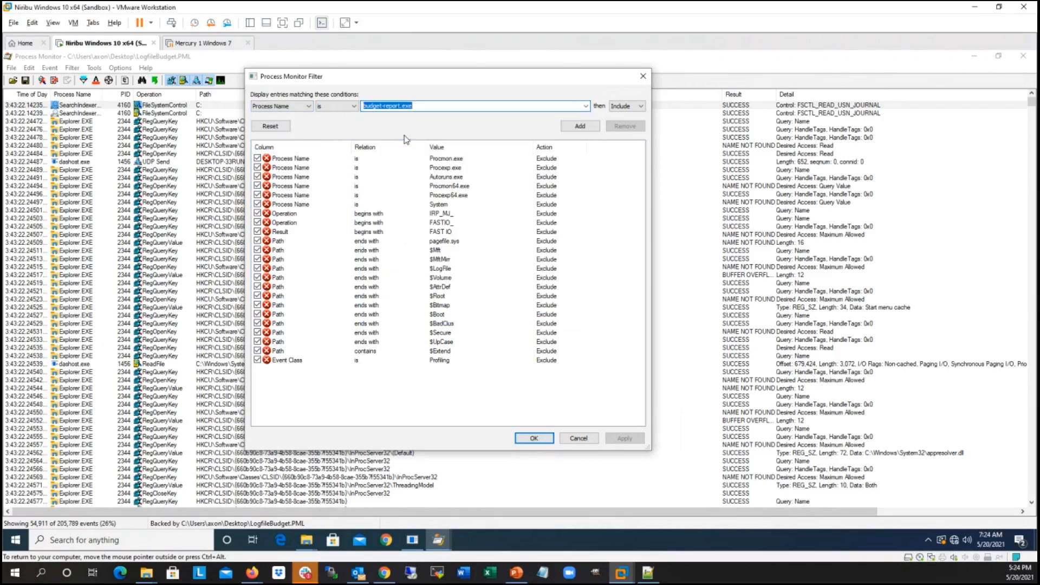
click(585, 127)
click(625, 438)
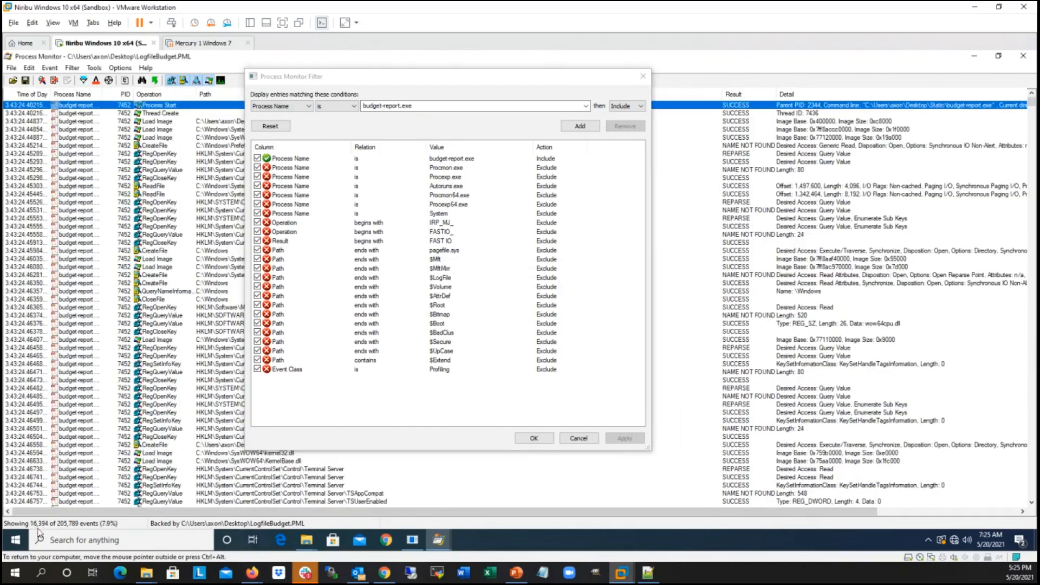
Step: Add an include filter condition for Operation is RegCreateKey
click(310, 109)
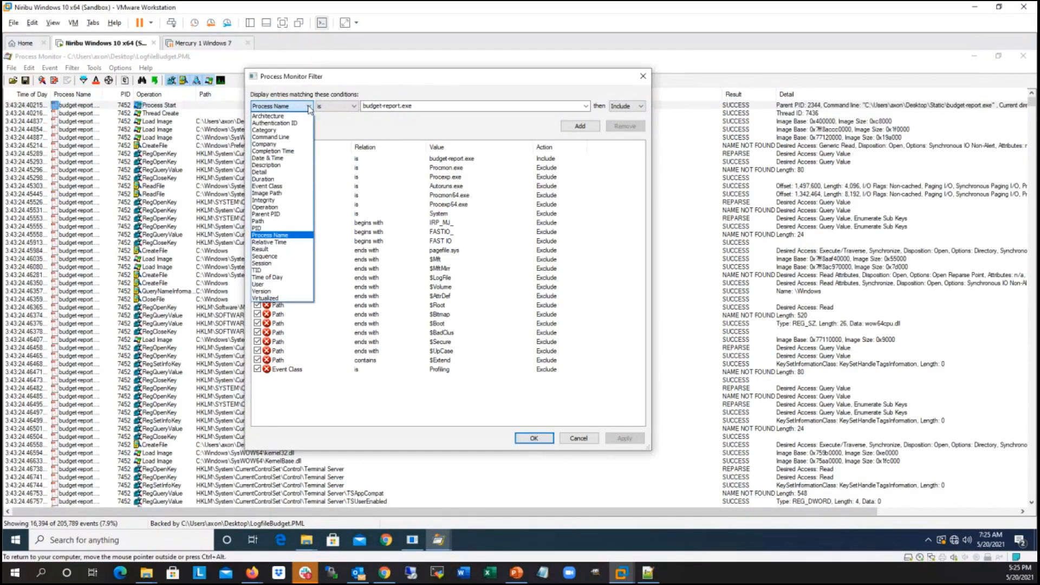
click(288, 210)
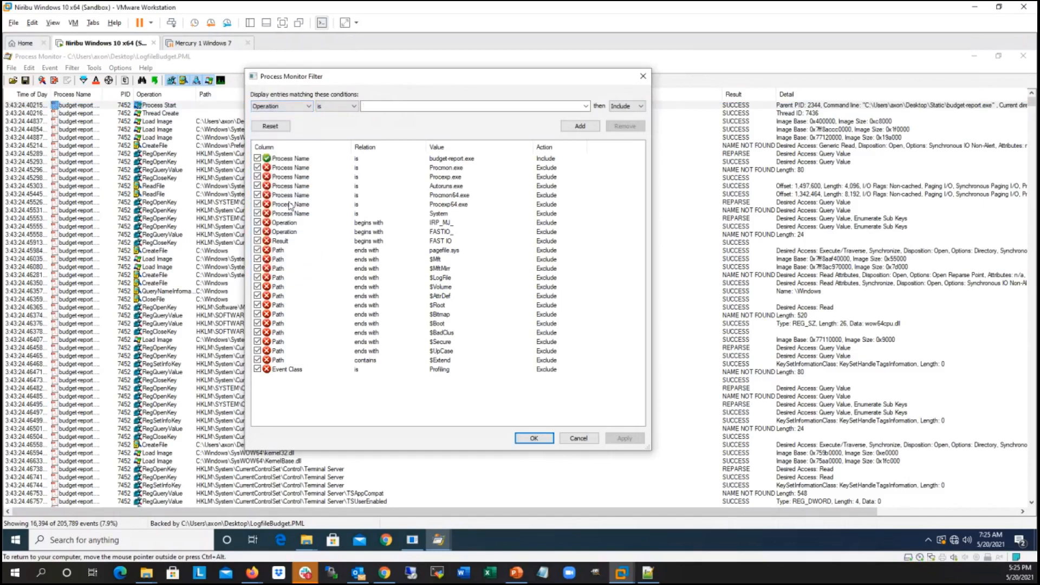
click(586, 107)
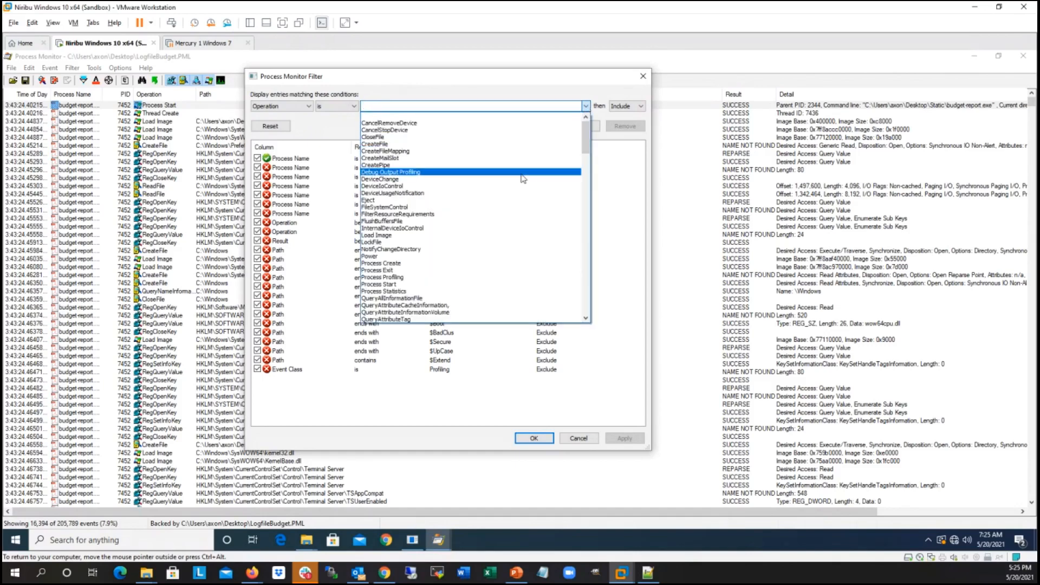
text(reg)
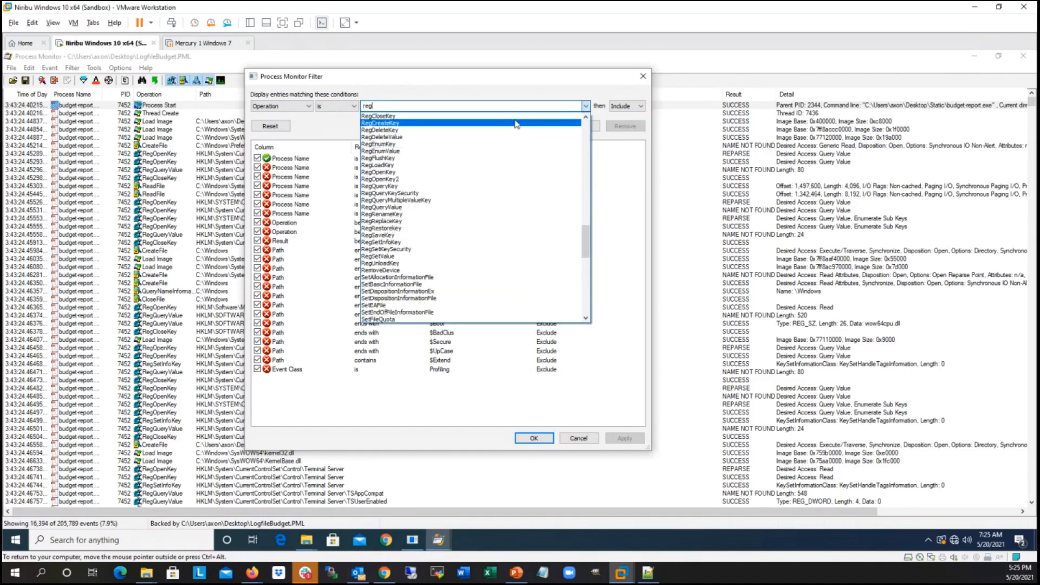
click(420, 128)
click(588, 128)
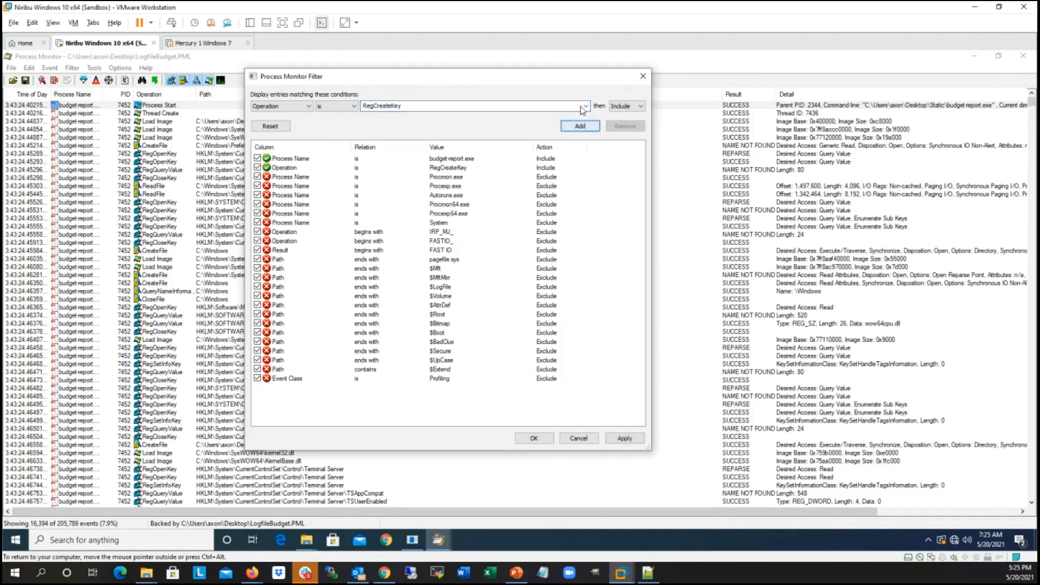
Step: Add an include filter condition for Operation is RegSetValue
click(584, 106)
text(reg)
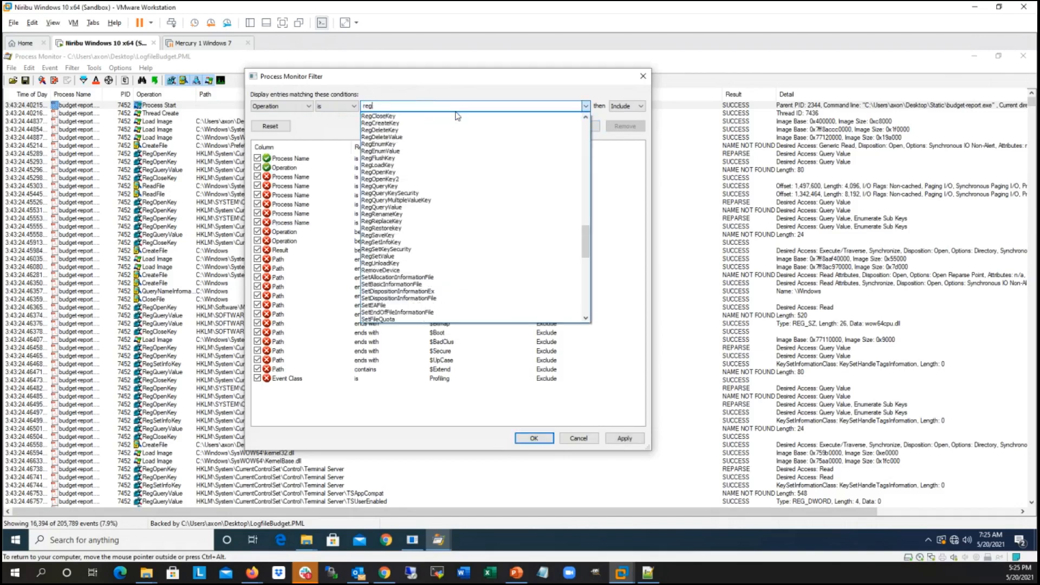
text(s)
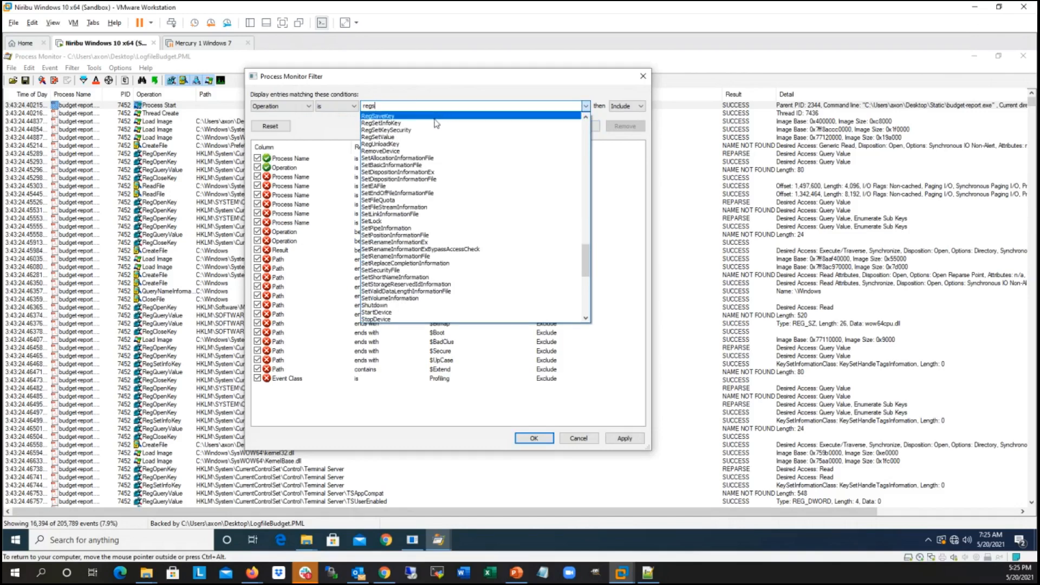
click(404, 137)
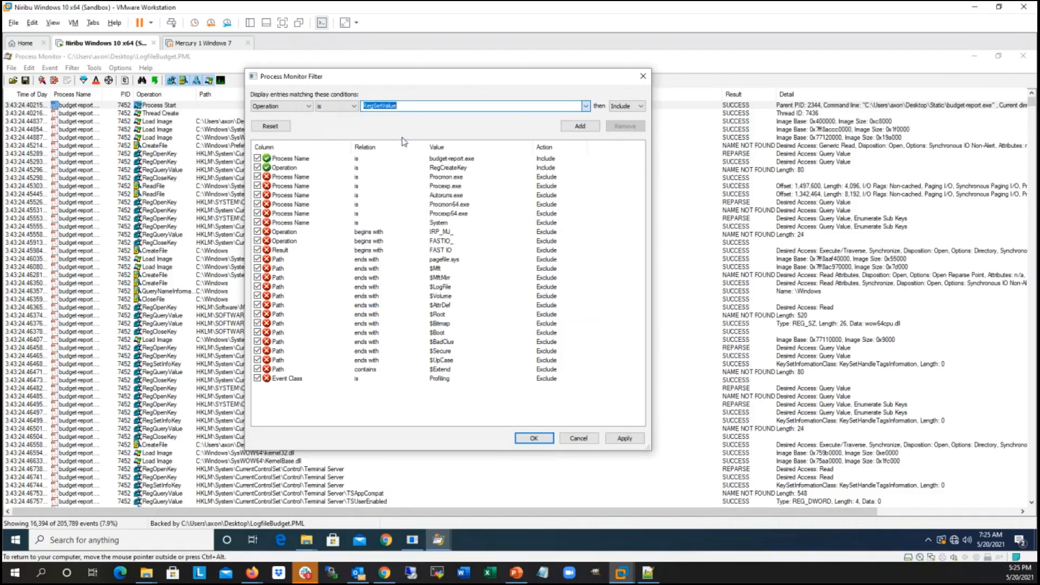
click(579, 127)
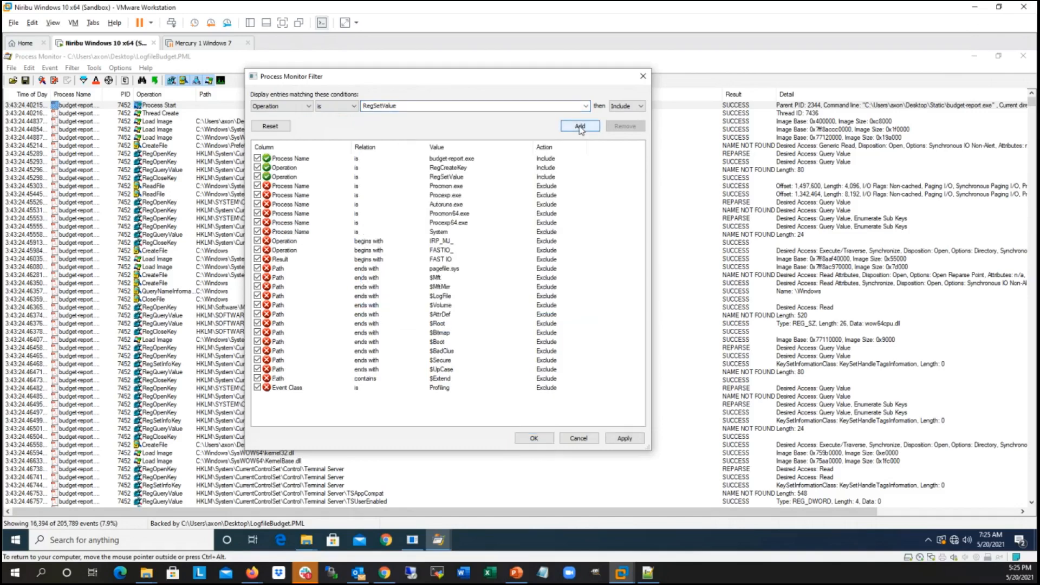
Step: Add an include filter condition for Operation is WriteFile
click(462, 106)
text(write)
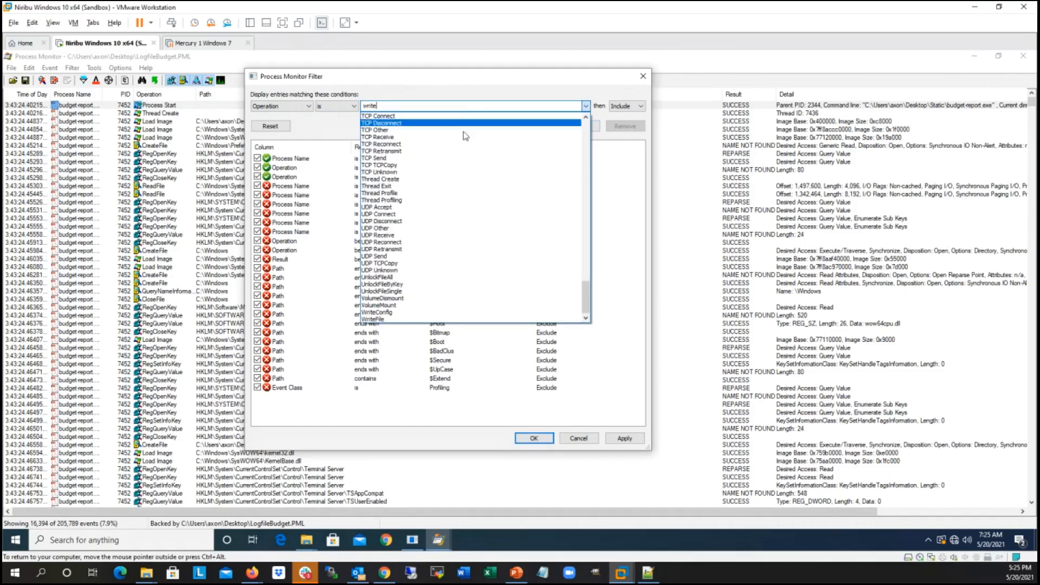
click(380, 320)
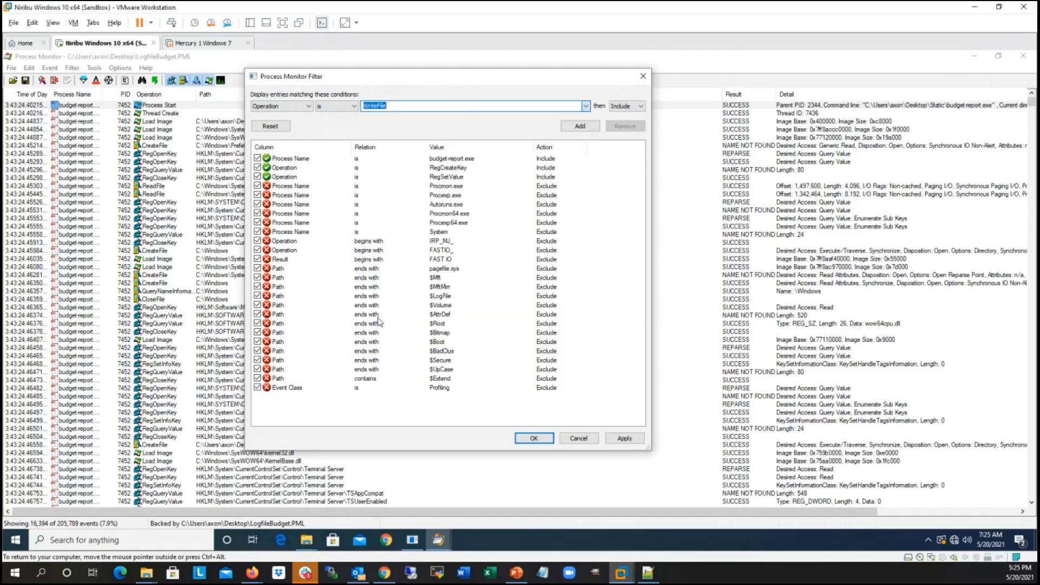
click(590, 127)
text(crea)
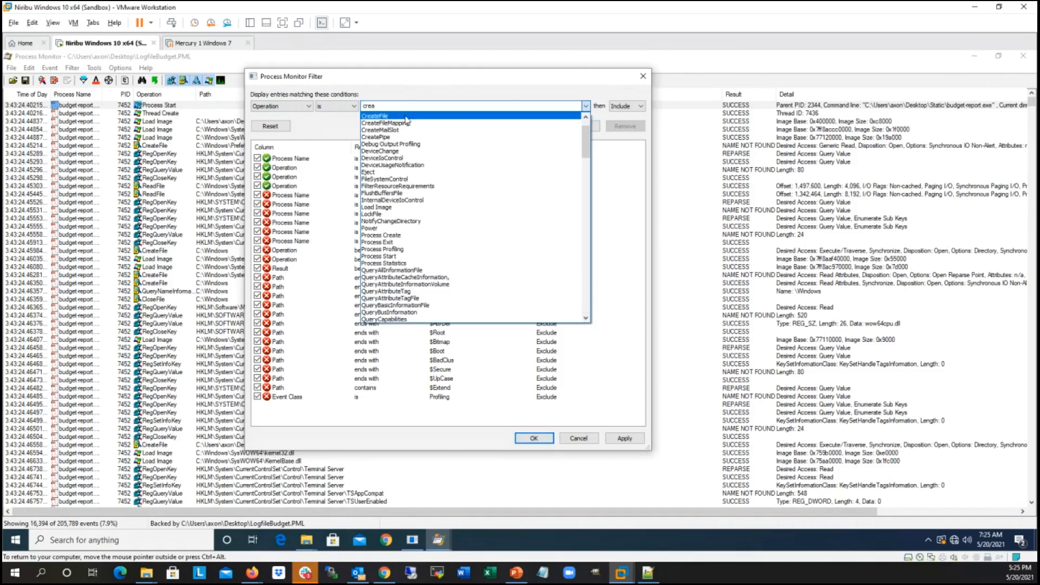
click(406, 117)
click(401, 106)
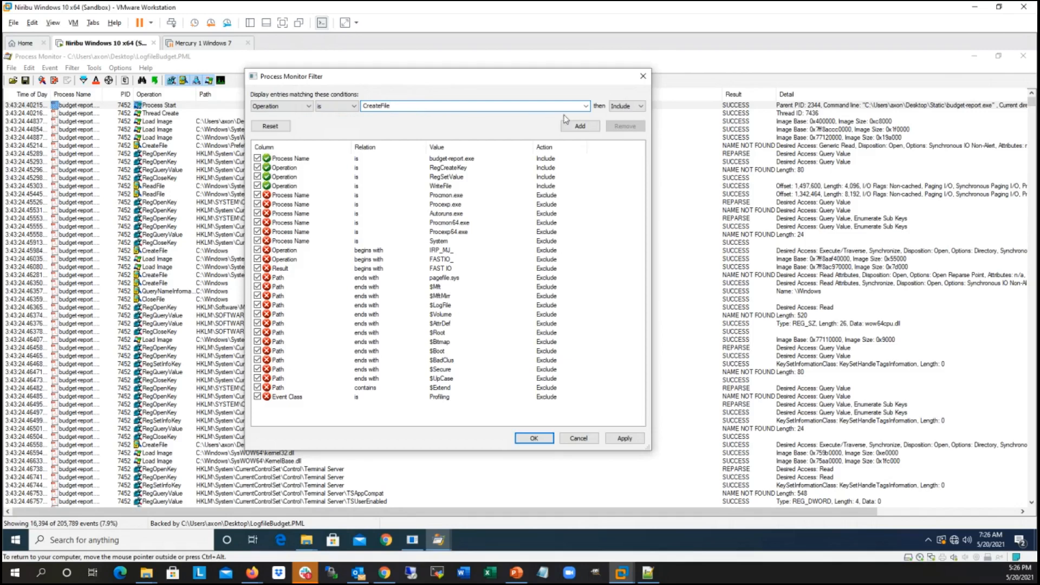
drag(479, 104, 363, 112)
key(BackSpace)
Step: Add an include filter condition for Operation is Process Create, then apply the filter to the log and close its settings
click(585, 105)
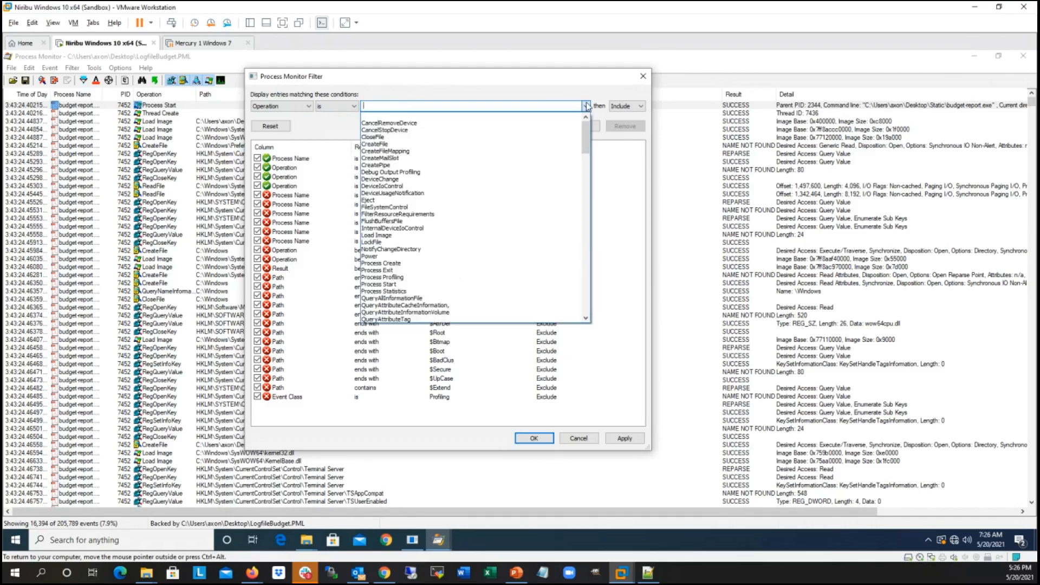
click(485, 105)
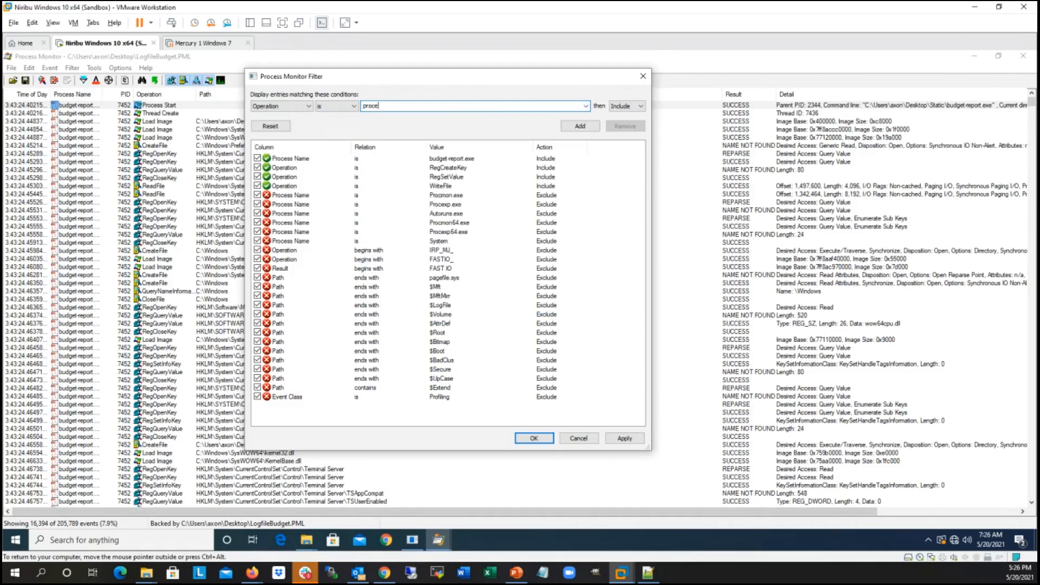
click(586, 106)
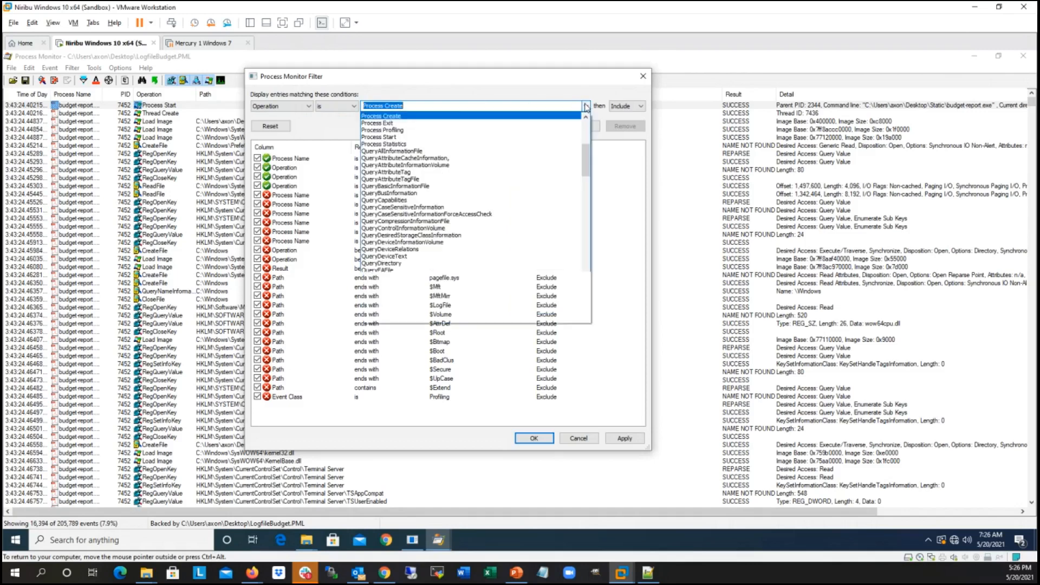
click(437, 115)
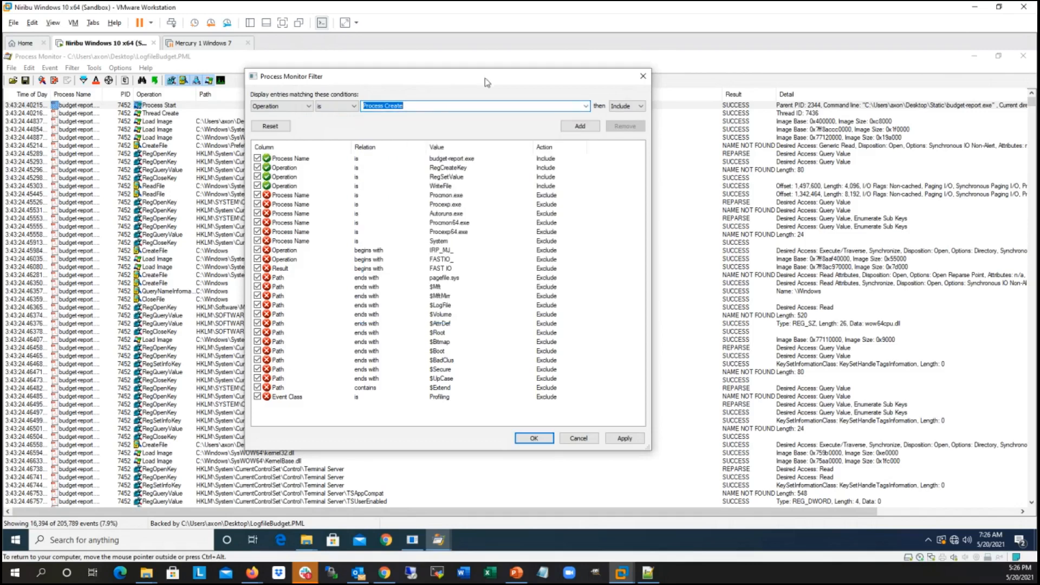
click(587, 127)
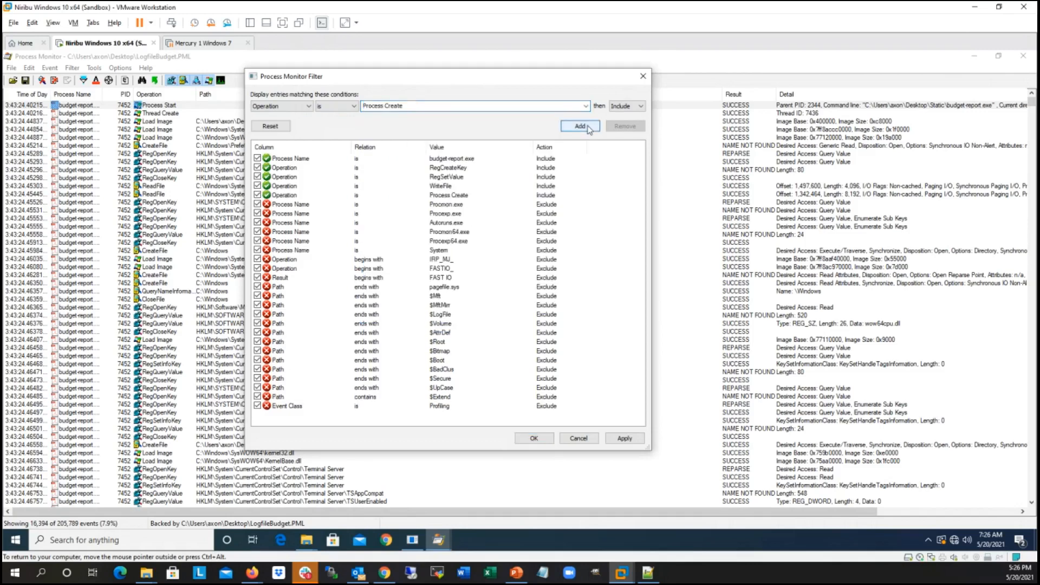
click(627, 440)
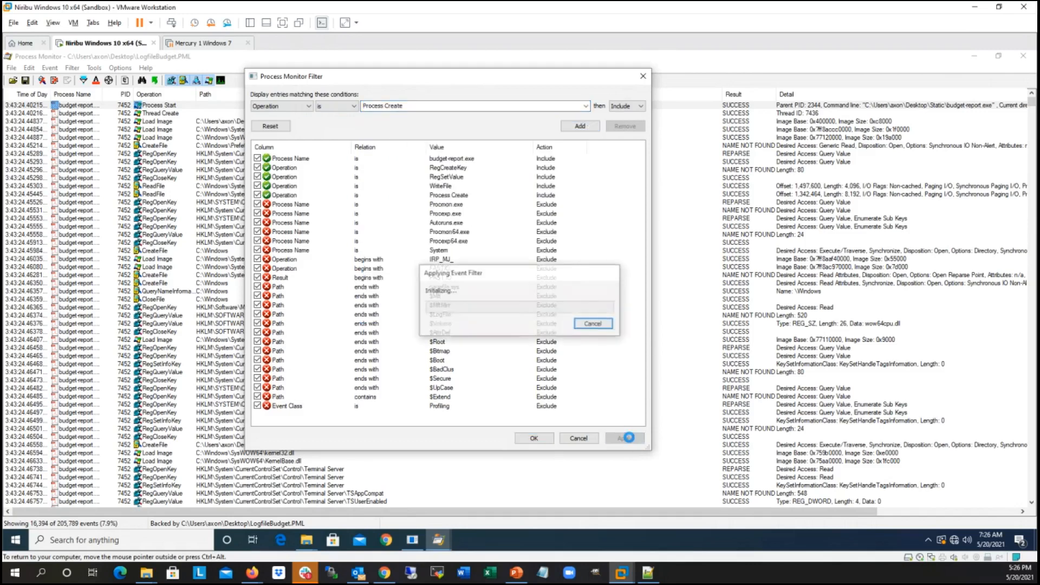
click(535, 440)
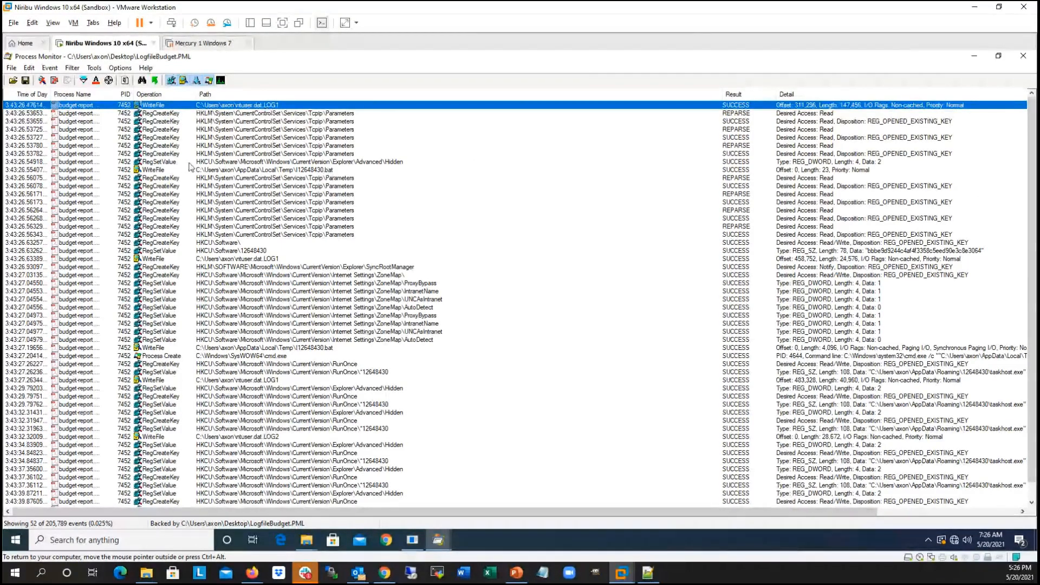
Step: Select the first RegSetValue event on Explorer\Advanced\Hidden and narrow the Path column to make room for the event details
click(207, 162)
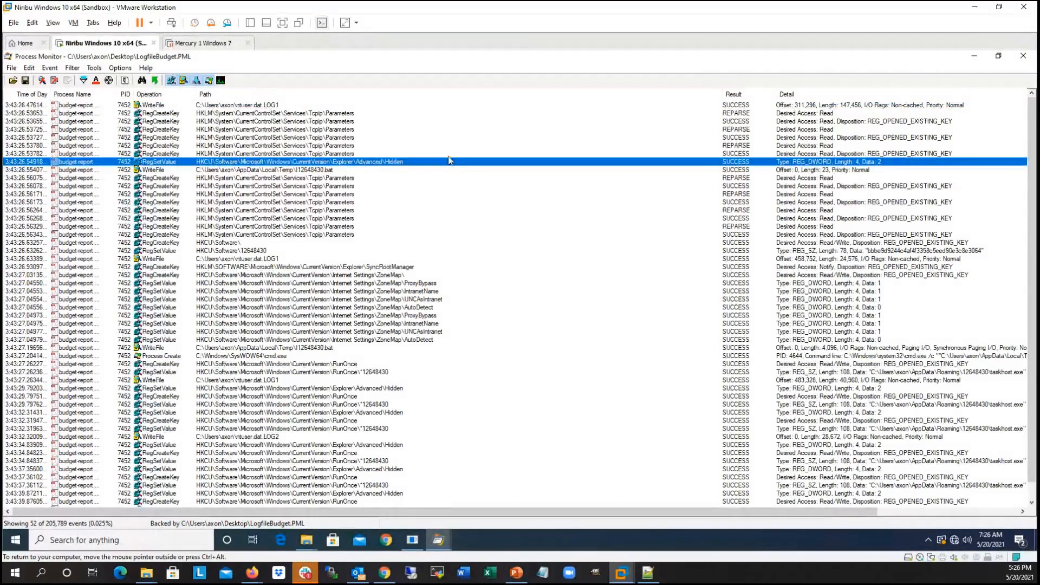
drag(720, 96, 523, 103)
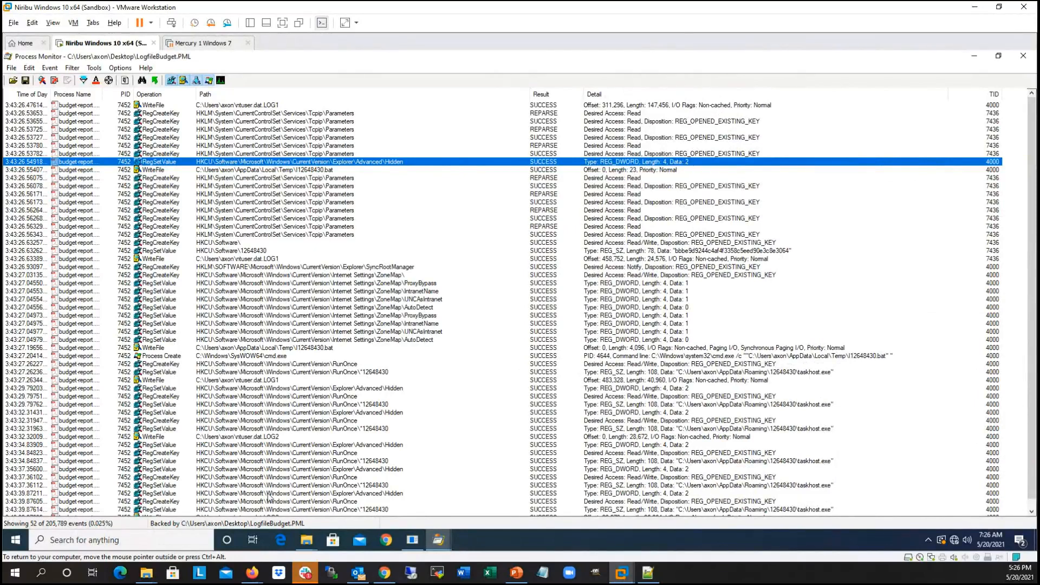
Step: Launch the Registry Editor, allow it to run elevated, and move its window clear of the log's Path column
click(115, 540)
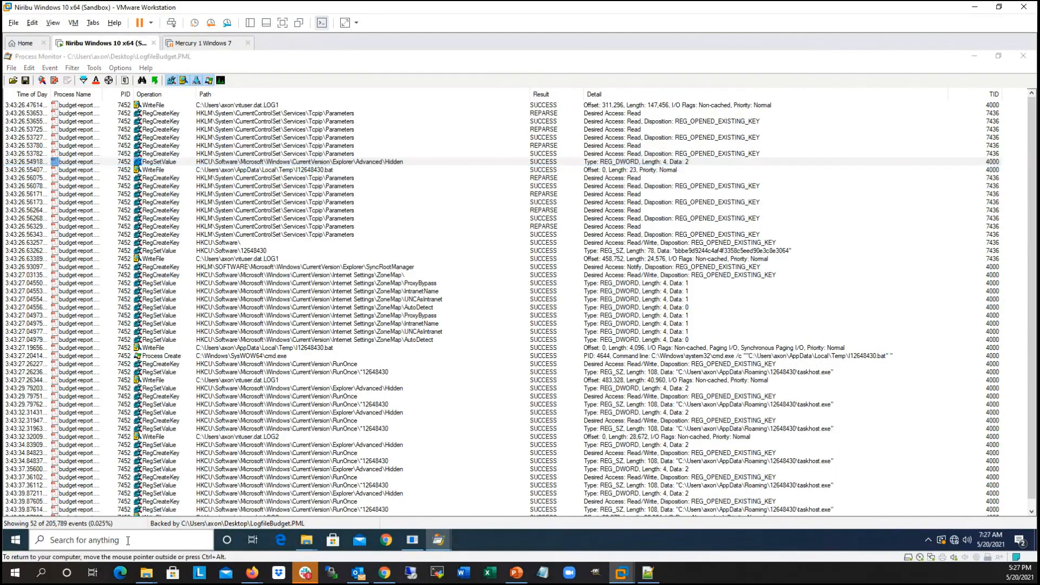
text(regedit)
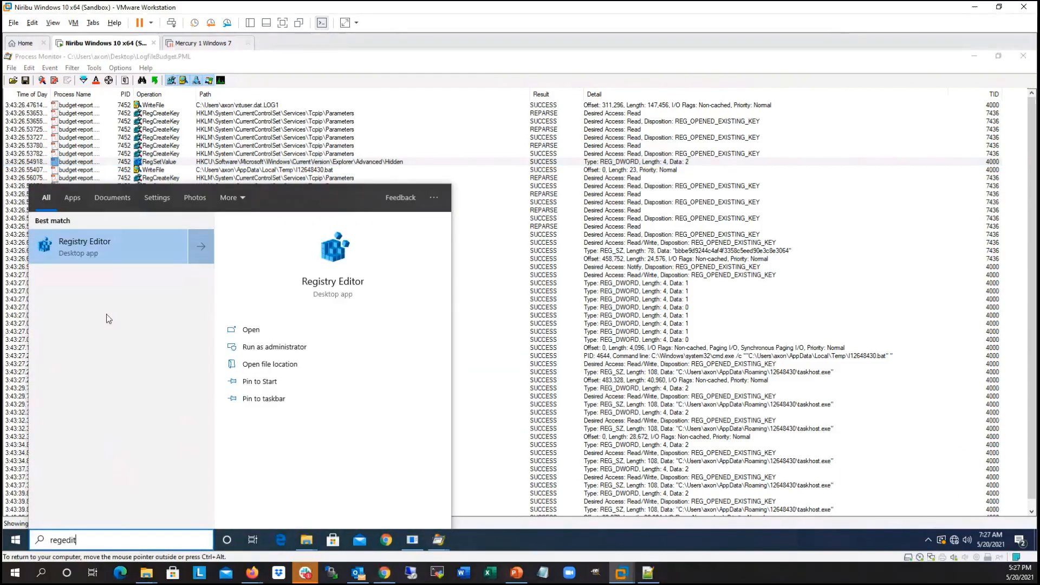
click(111, 251)
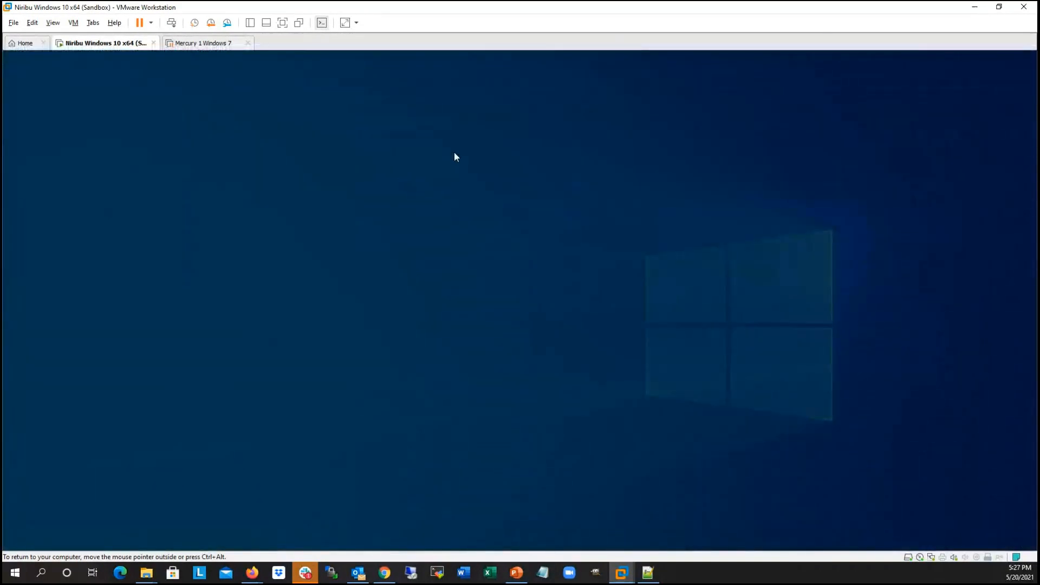
click(464, 363)
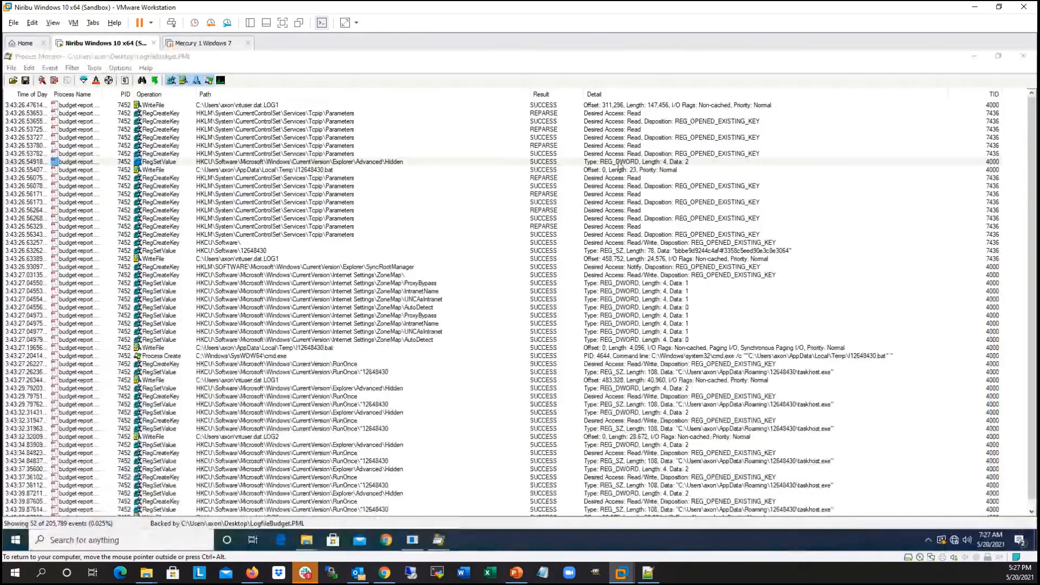
drag(664, 104, 764, 118)
Step: From the Static folder window, set Folder Options to not show hidden files, folders, or drives
click(306, 540)
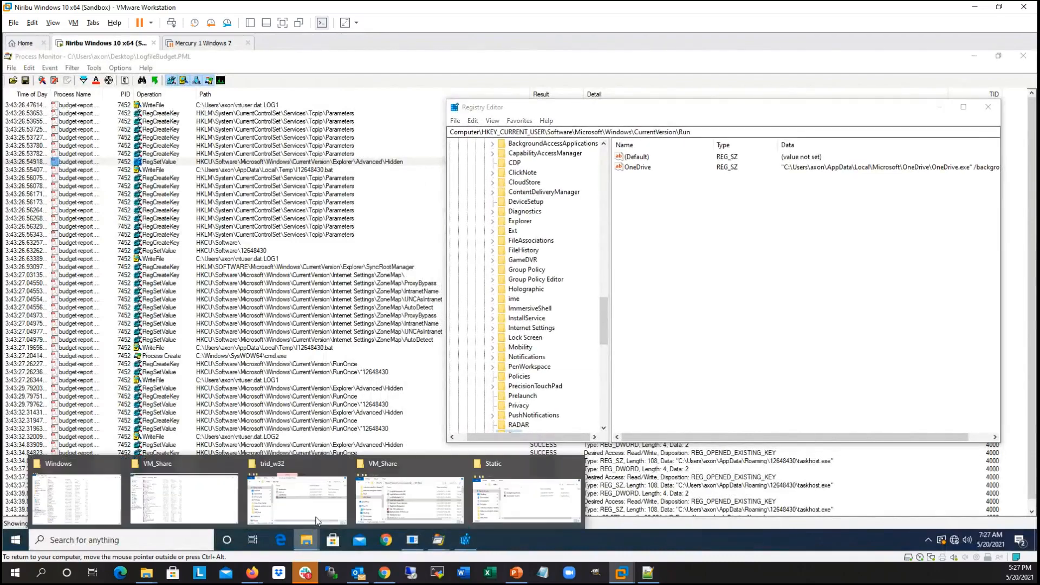
click(530, 486)
drag(697, 325, 240, 323)
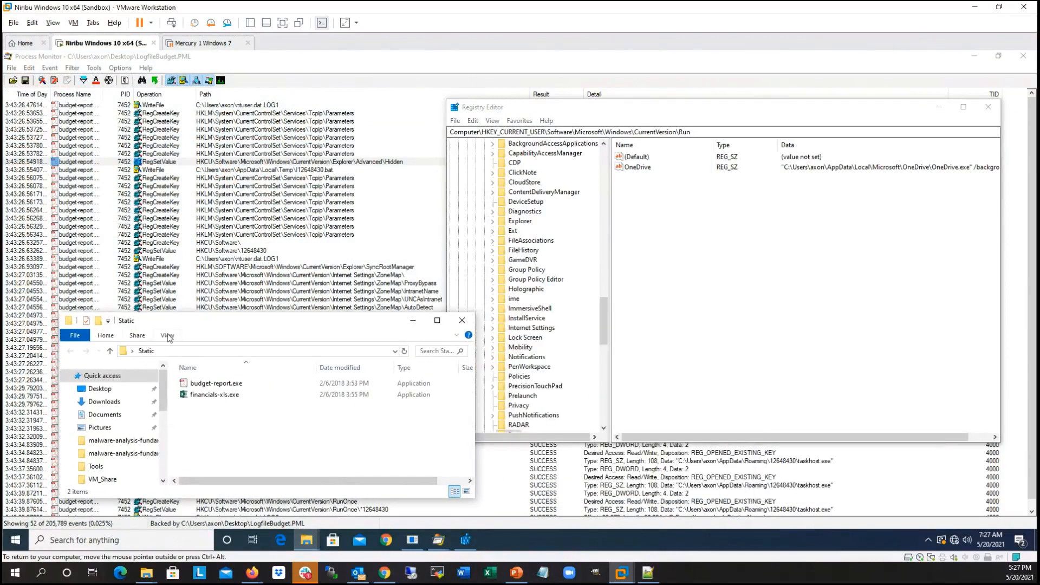
click(168, 336)
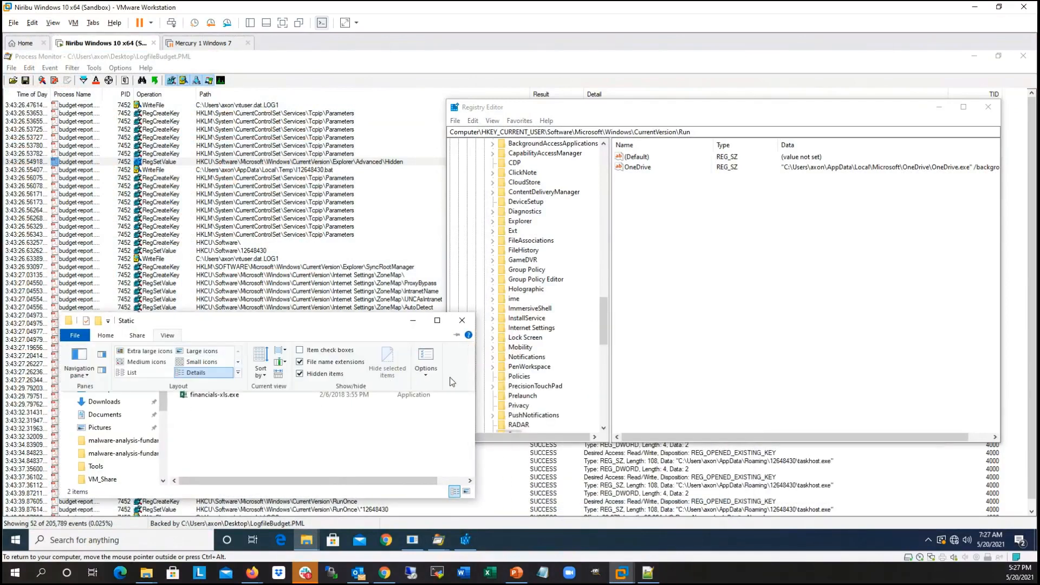
click(426, 368)
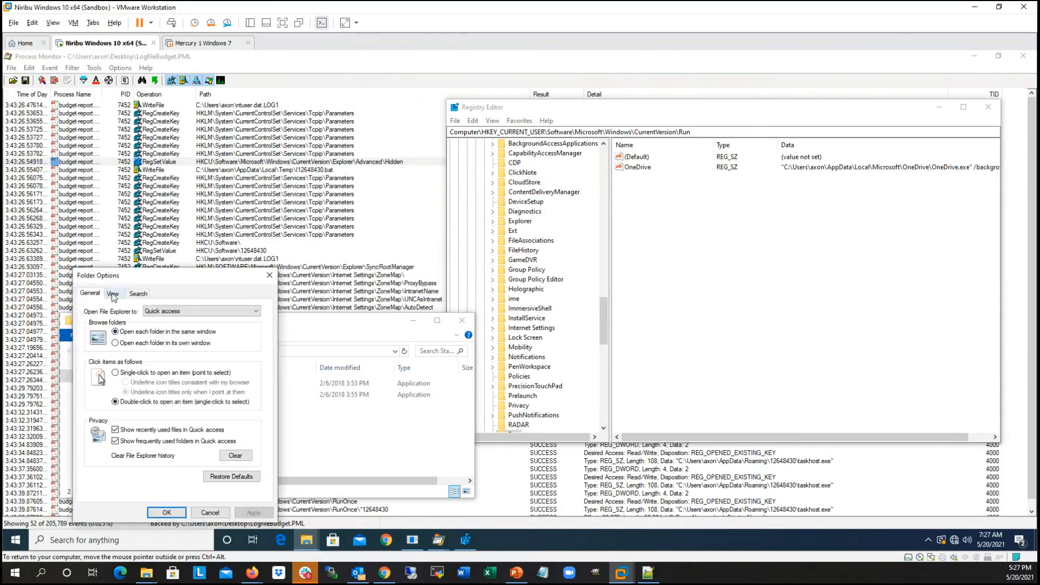
click(110, 293)
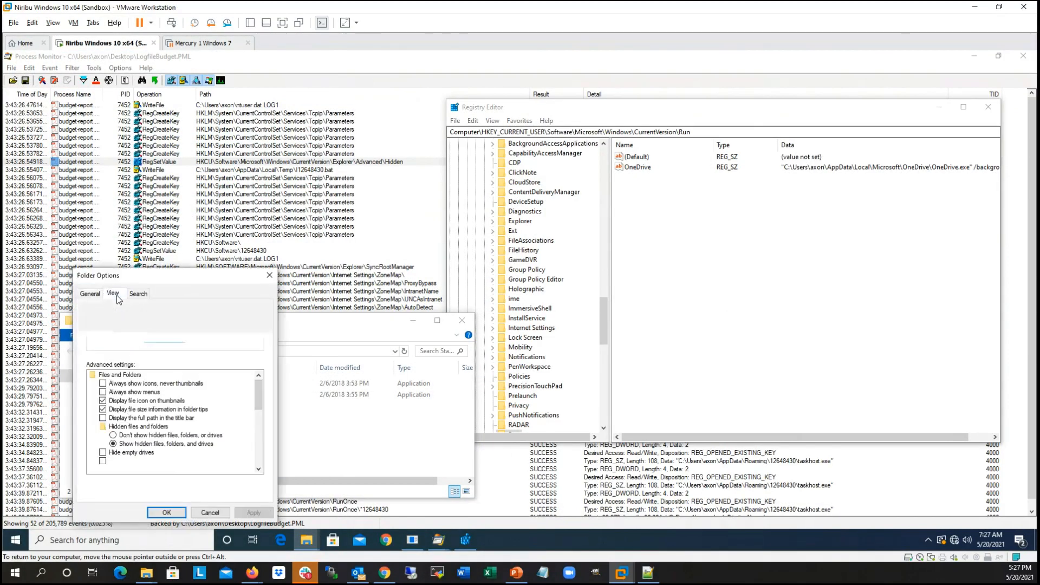
click(115, 436)
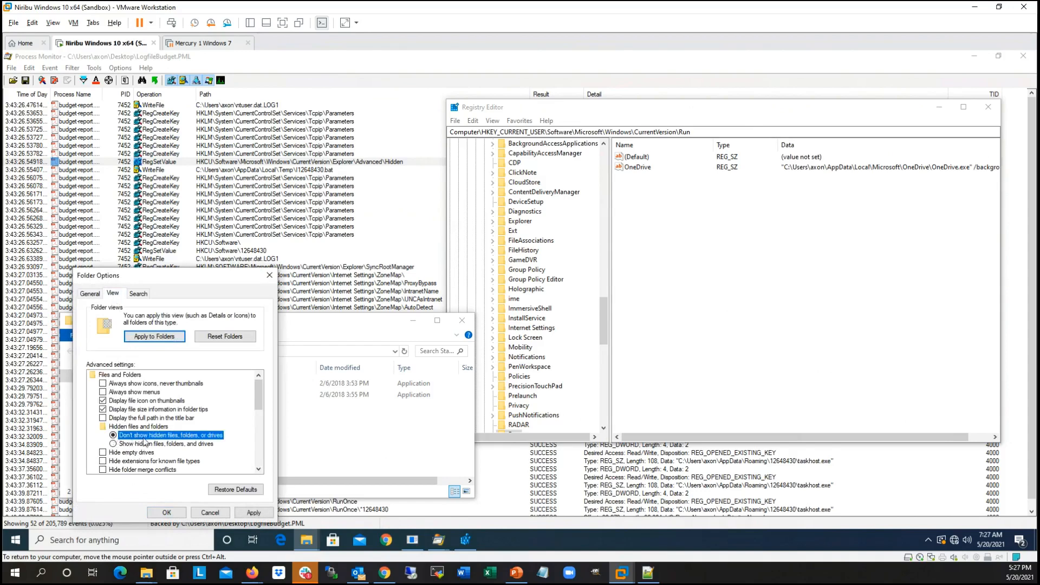
click(171, 514)
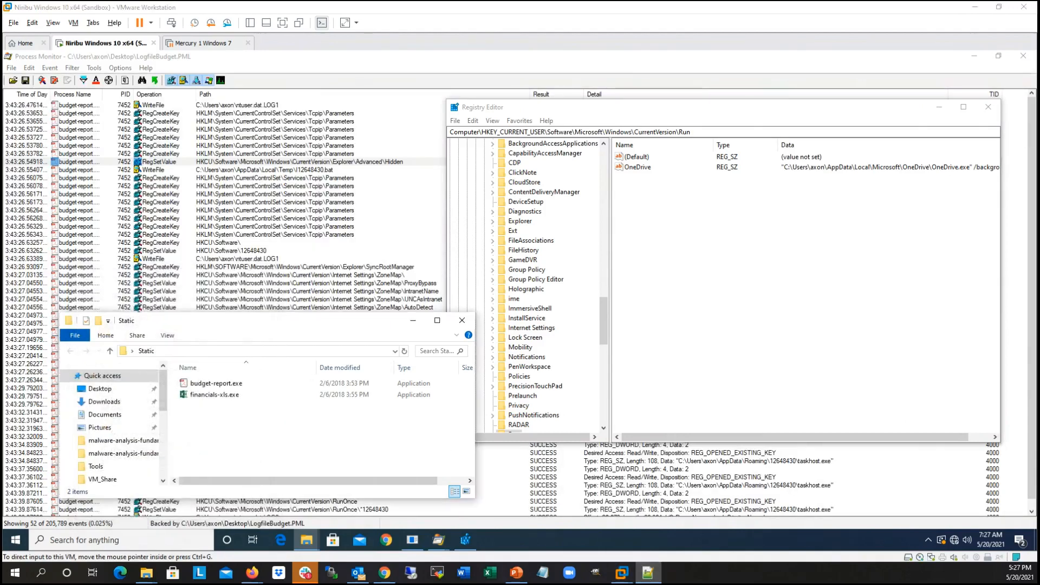
Step: Try to open the copied AppData\Roaming\12648430 folder path in the Static window
click(255, 351)
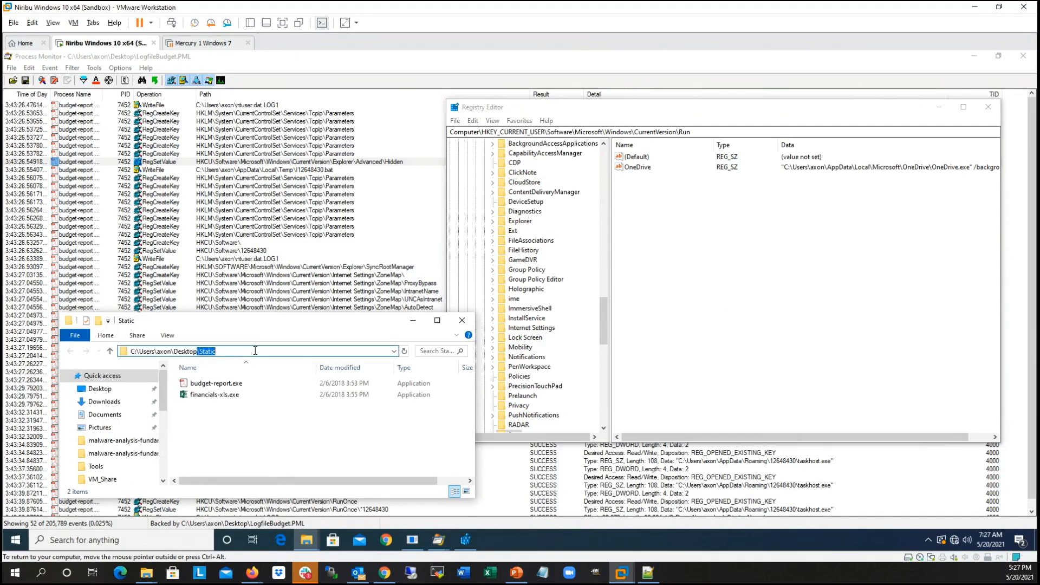
drag(255, 351, 125, 352)
text(C:\Users\axon\AppData\Roaming\12648430\)
key(ctrl+a)
key(ctrl+c)
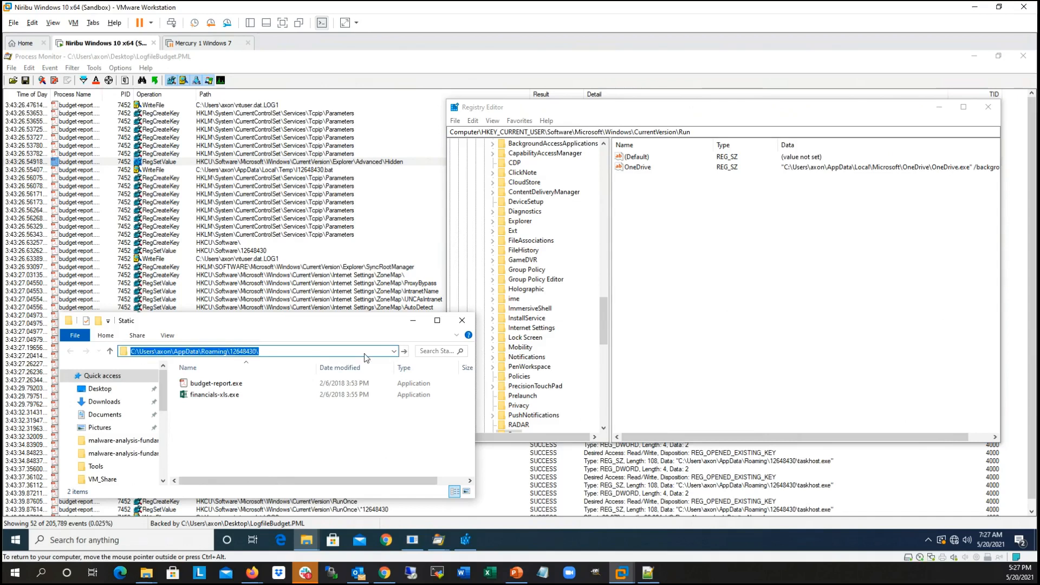
key(Return)
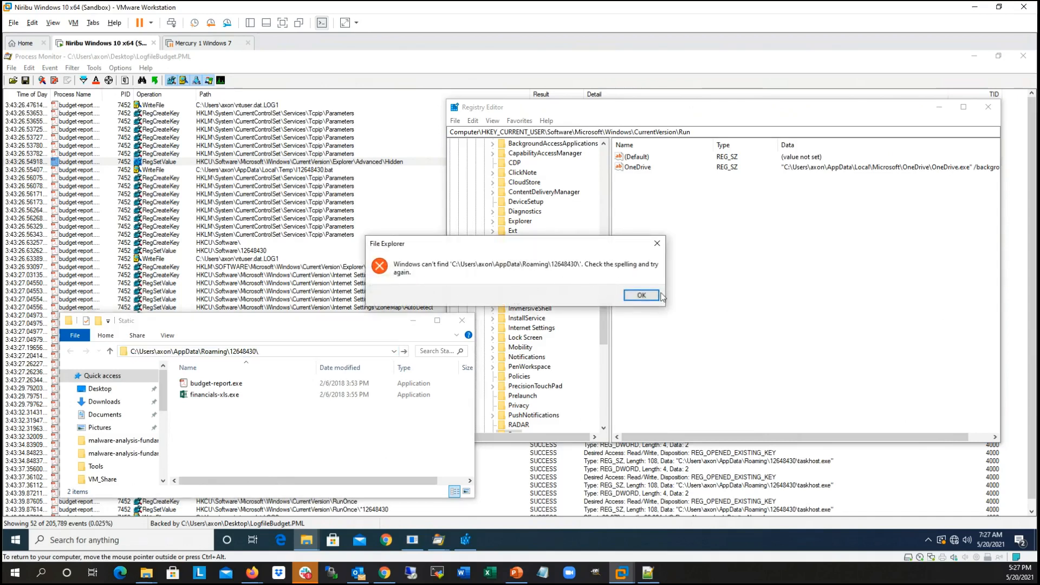
click(640, 296)
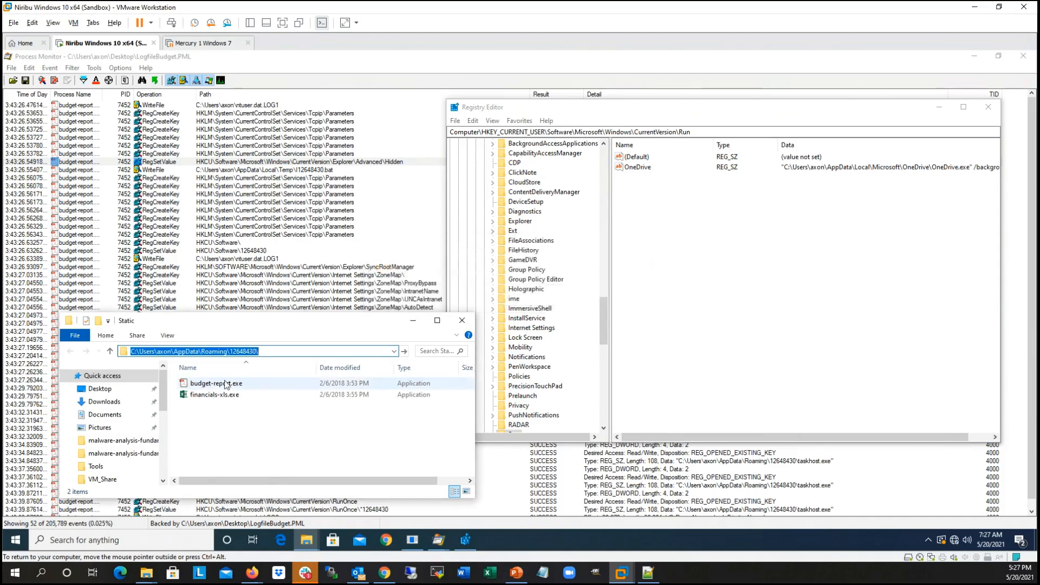
key(End)
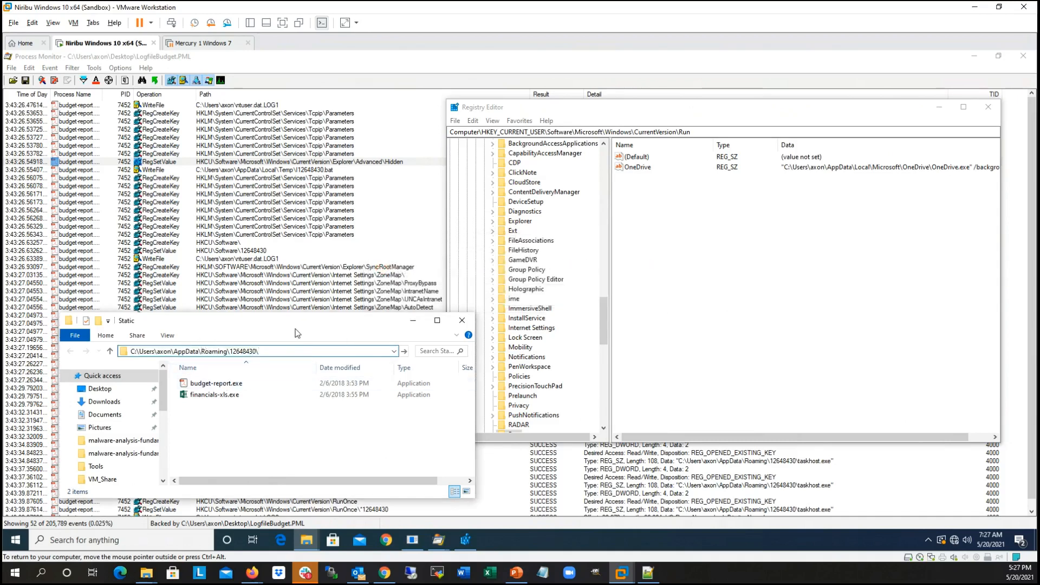
Step: Recheck the hidden files and folders setting in Folder Options, leaving without changes
click(166, 335)
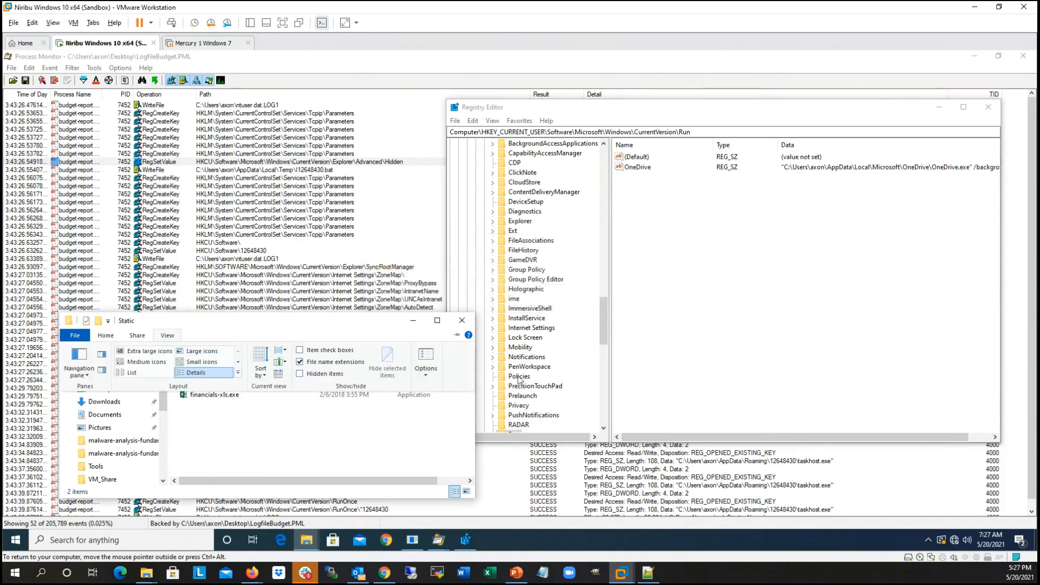
click(431, 378)
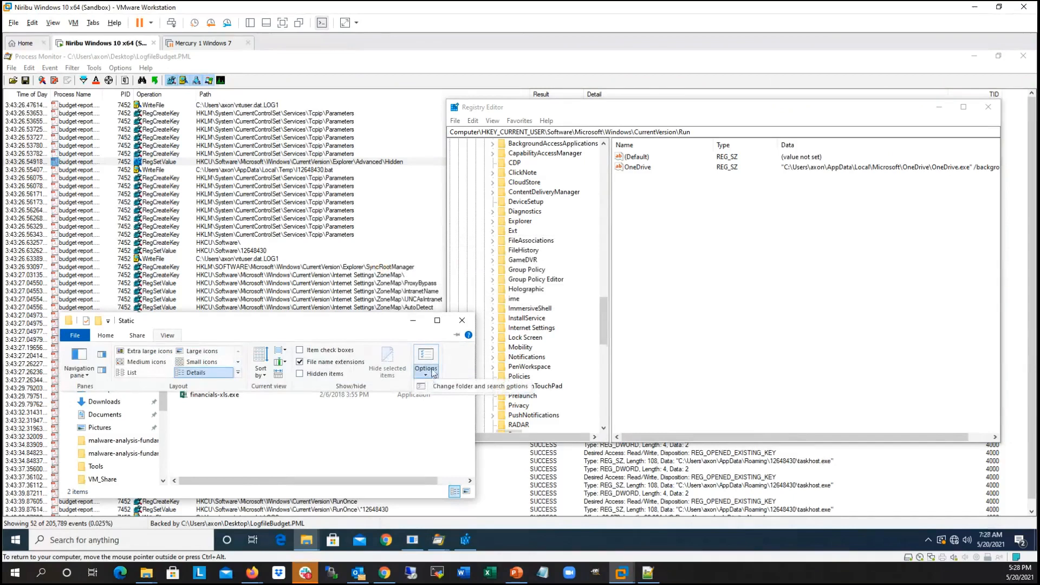
click(453, 387)
click(112, 294)
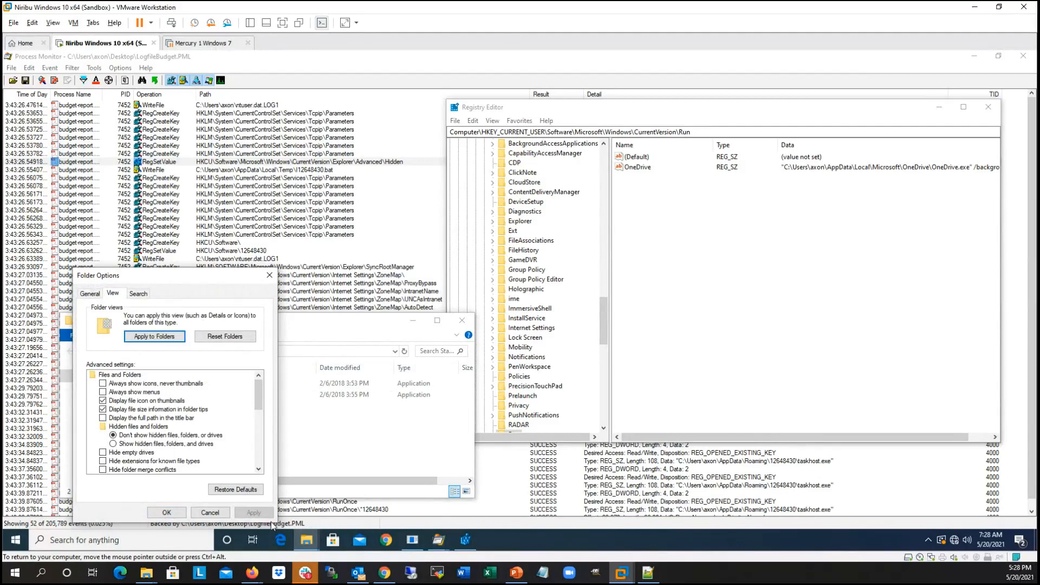
click(210, 512)
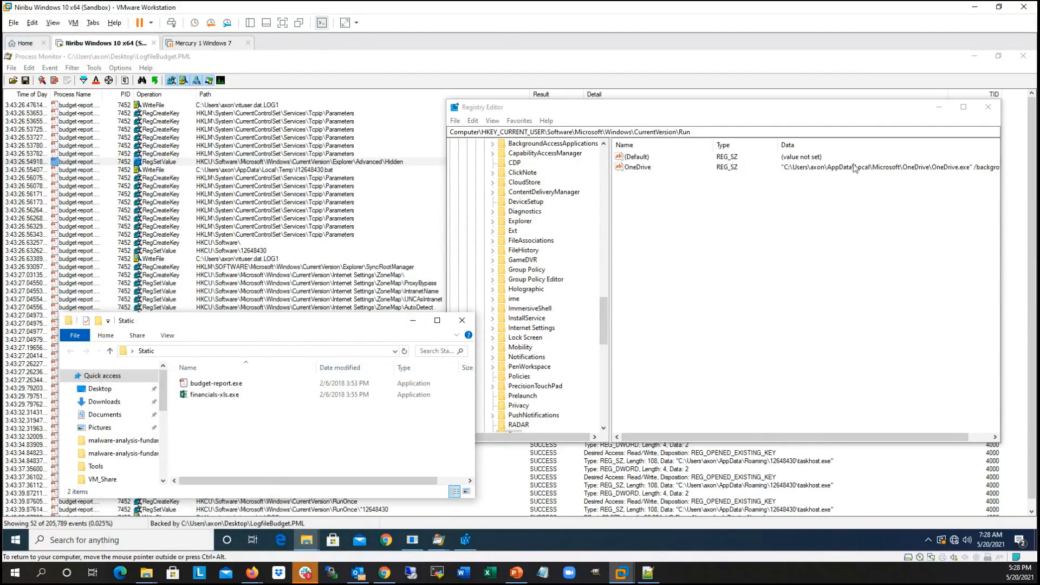
Step: Reposition the Registry Editor and go to HKEY_CURRENT_USER\Software\Microsoft\Windows\CurrentVersion\Explorer\Advanced
drag(627, 108, 466, 176)
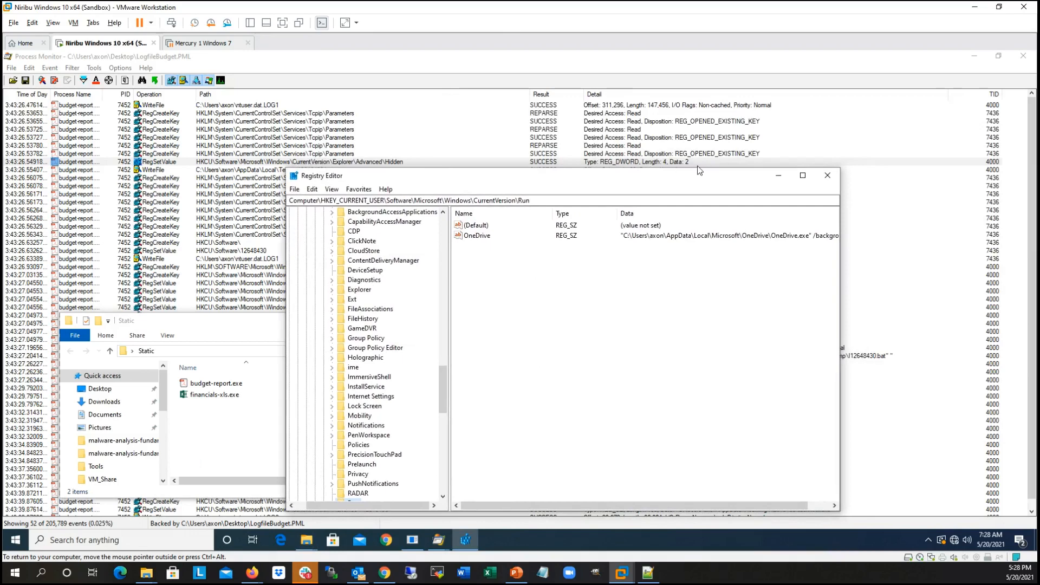
click(438, 201)
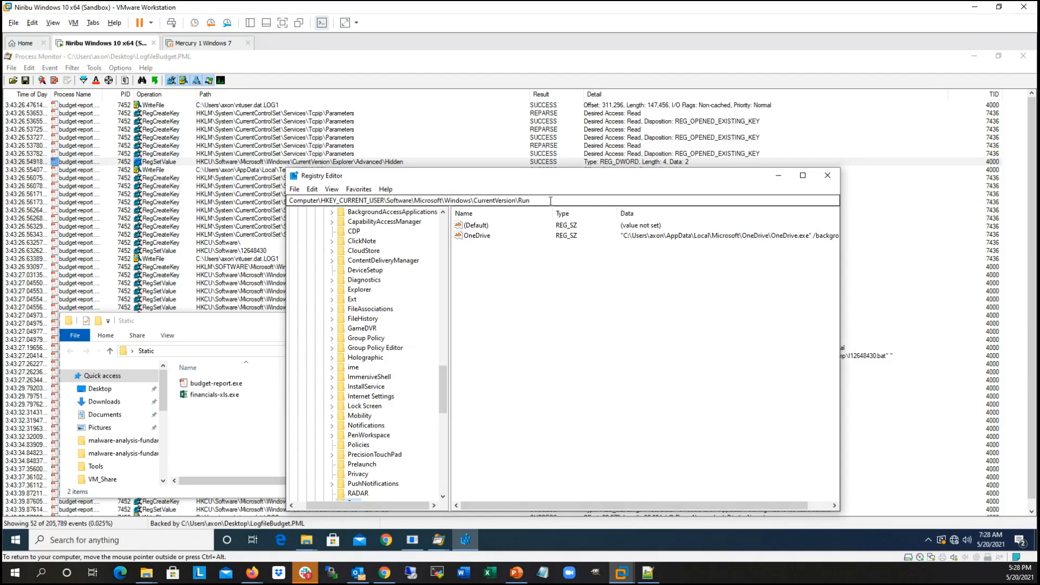
key(BackSpace)
key(BackSpace)
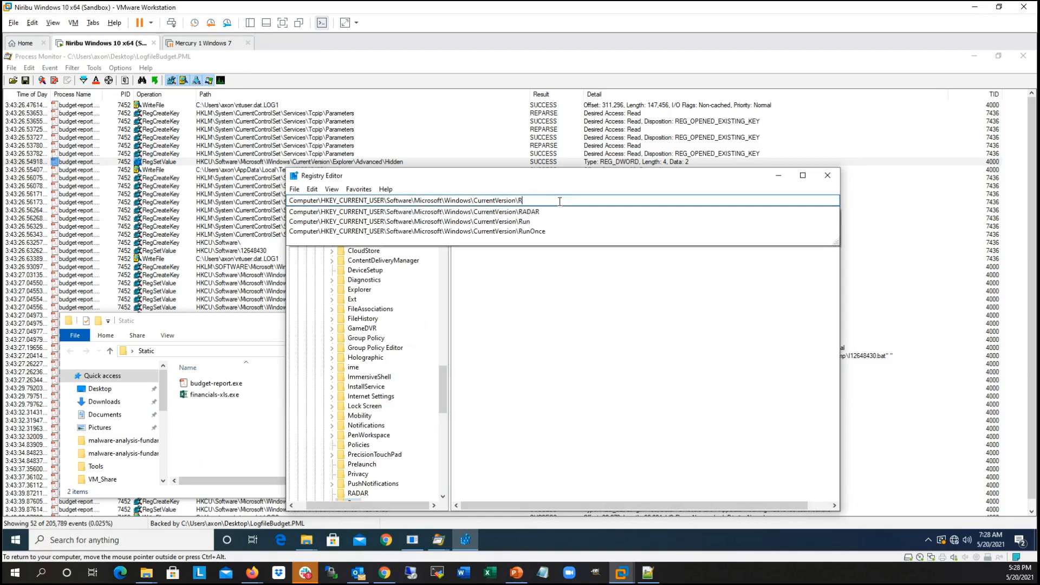
key(BackSpace)
text(Explorer)
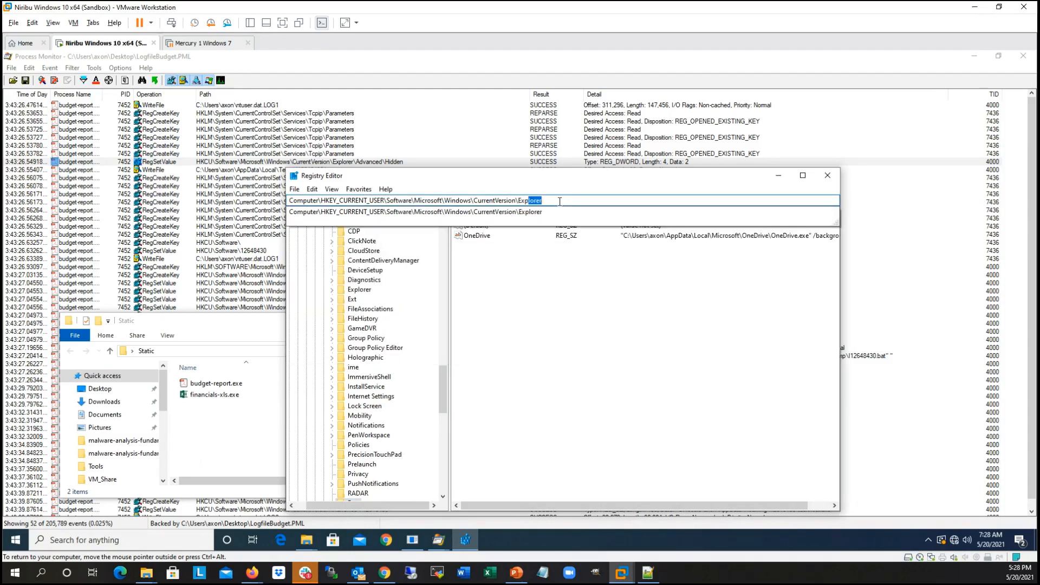
key(Right)
text(\Adv)
key(Return)
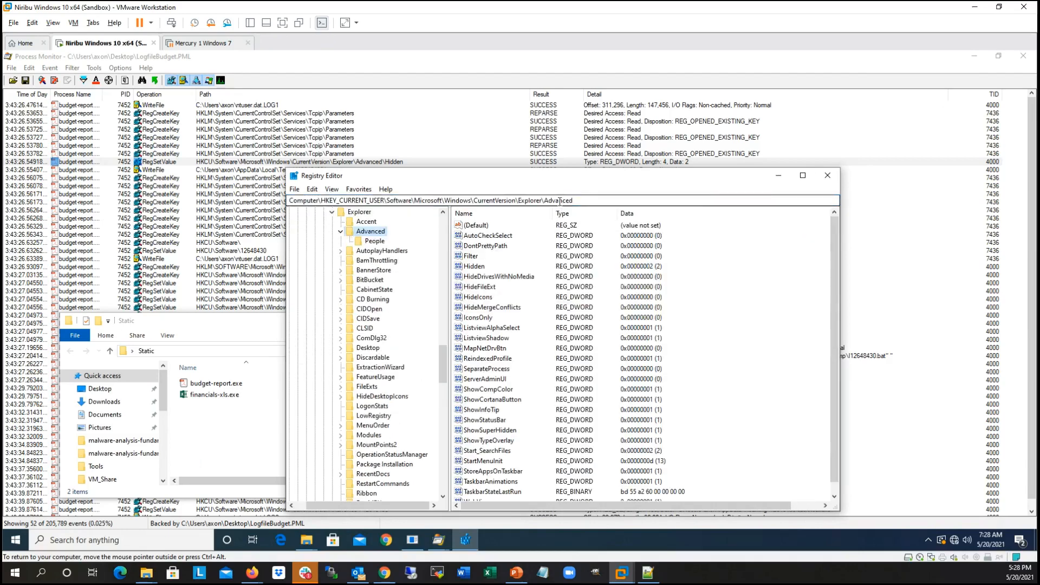
Step: Inspect the Hidden value's data without changing it and compare it with the Static folder's Hidden items option
double_click(486, 267)
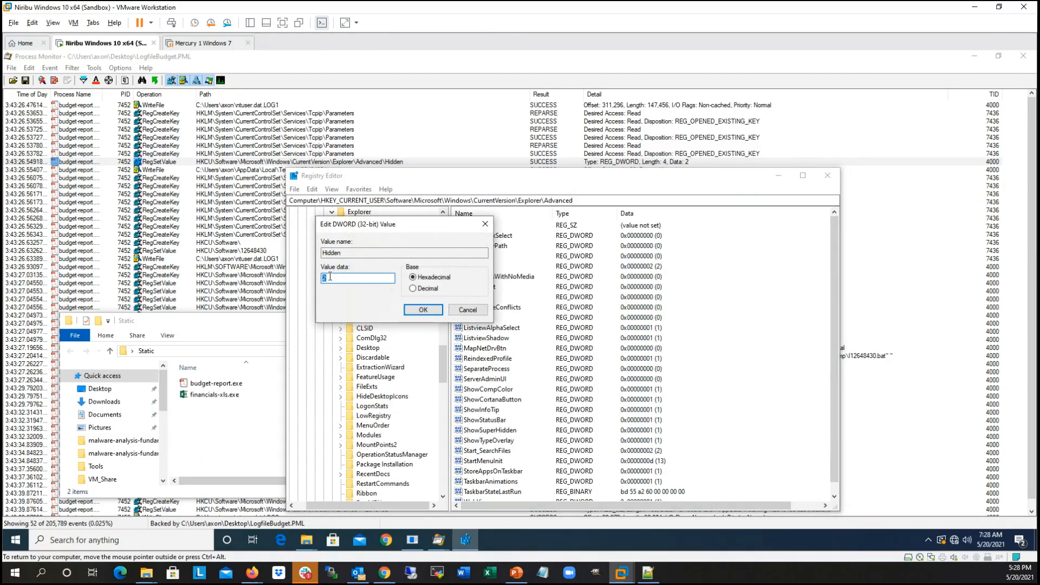
click(469, 309)
click(237, 331)
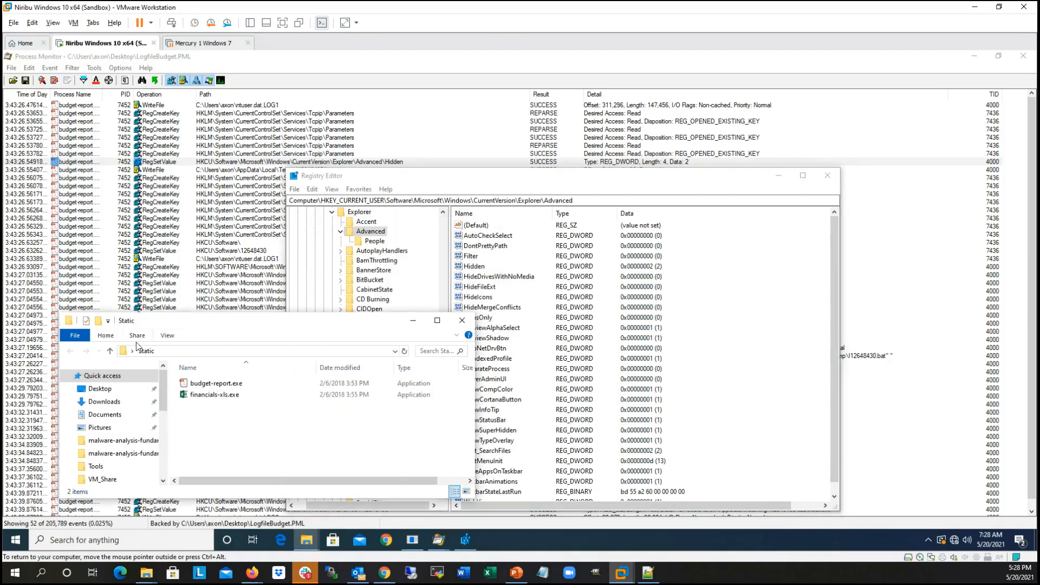
click(168, 336)
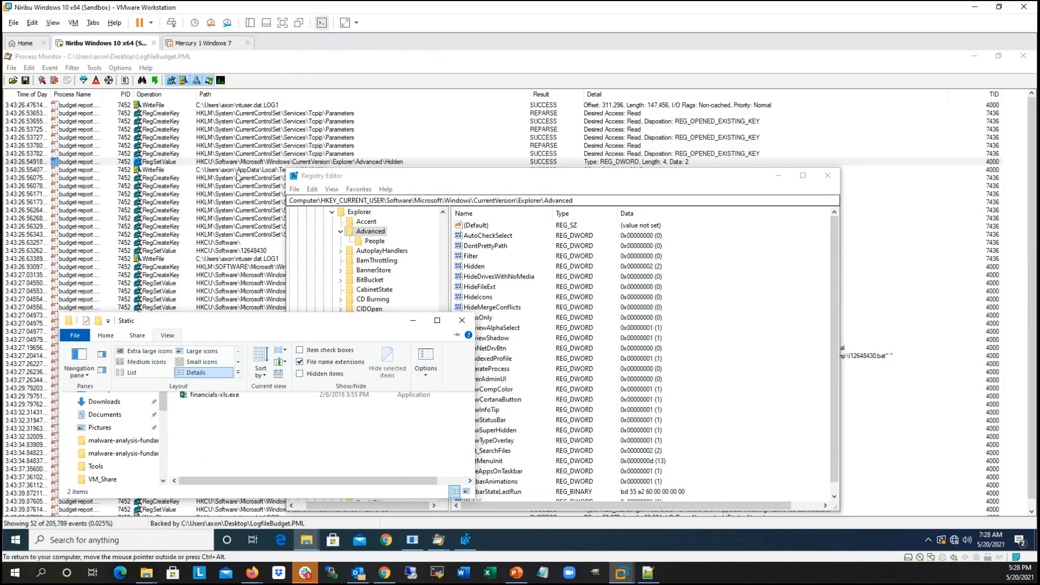
Step: Return to the Process Monitor log, select the first WriteFile event for the .bat file in AppData\Local\Temp, and review the remaining events
drag(411, 174, 560, 176)
click(412, 169)
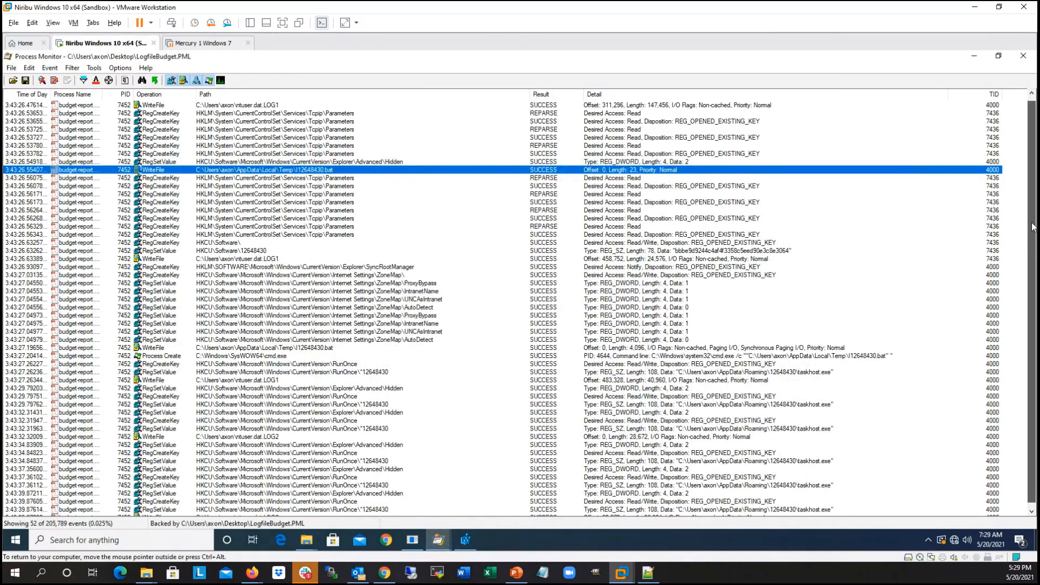
scroll(712, 301, down, 1)
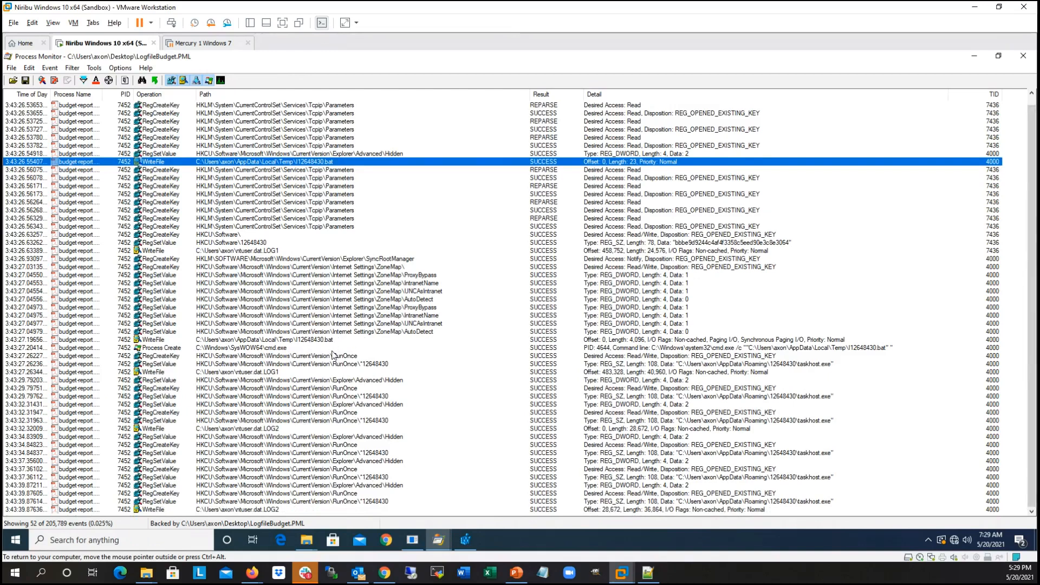
Step: Run budget-report.exe from the Static folder and bring up FakeNet to watch its network activity
click(306, 542)
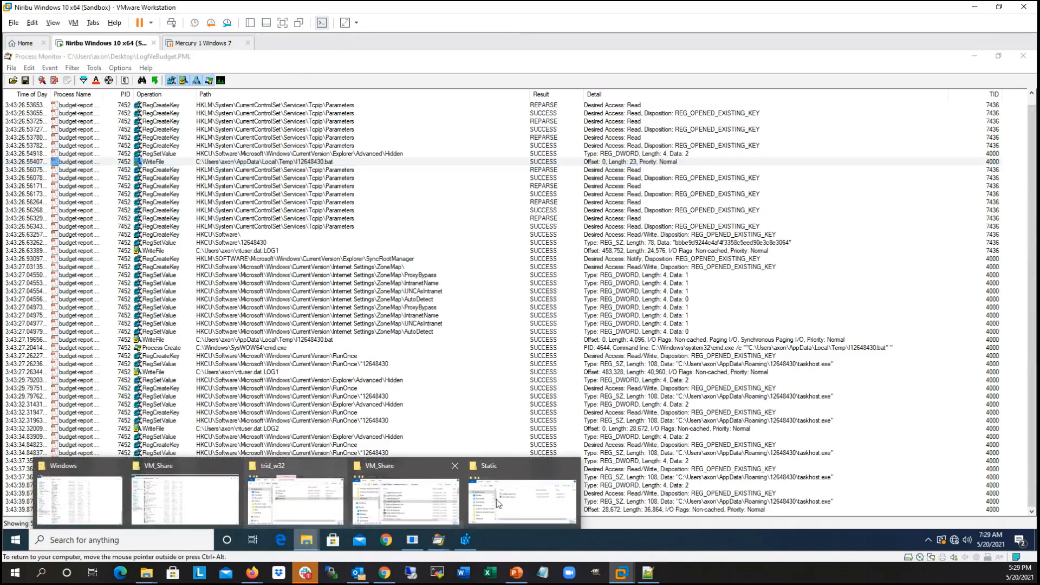
click(516, 487)
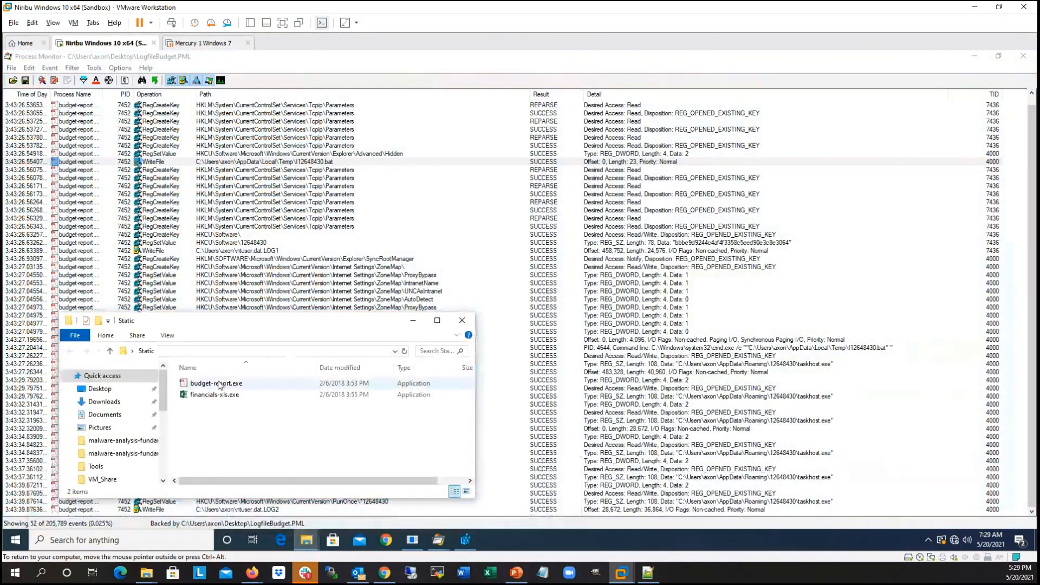
click(218, 385)
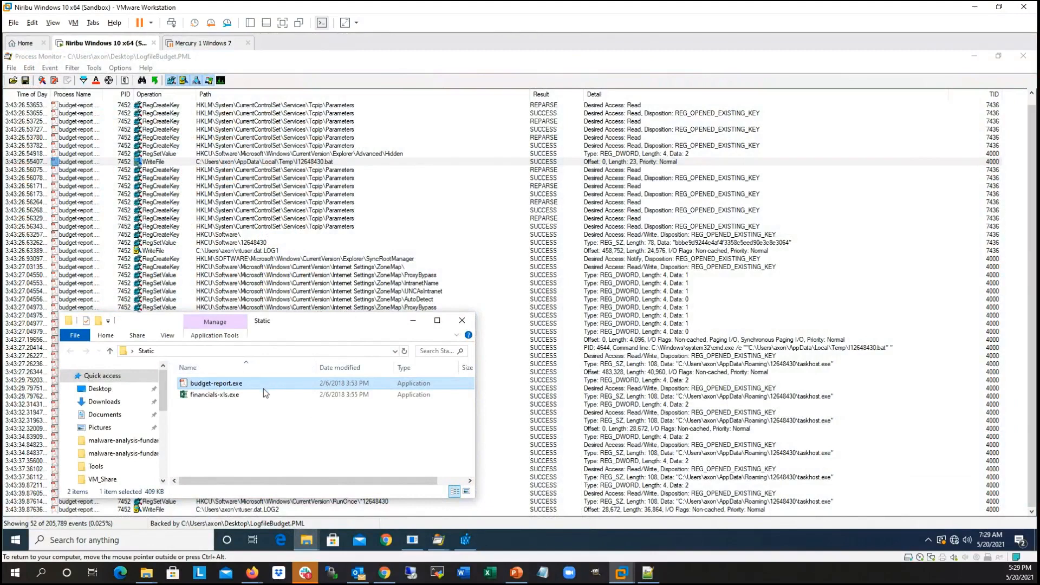
drag(329, 321, 315, 313)
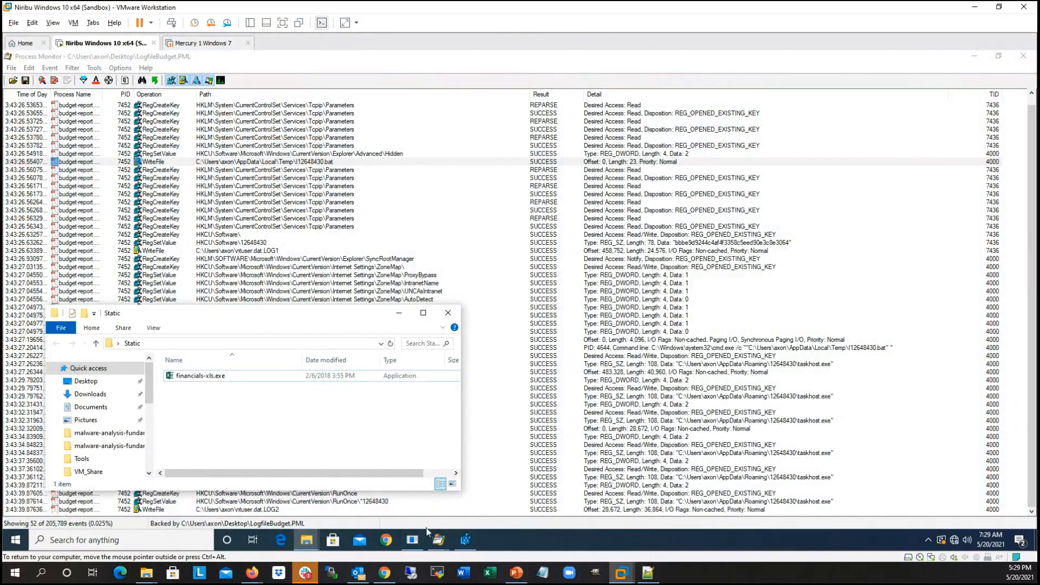
click(412, 539)
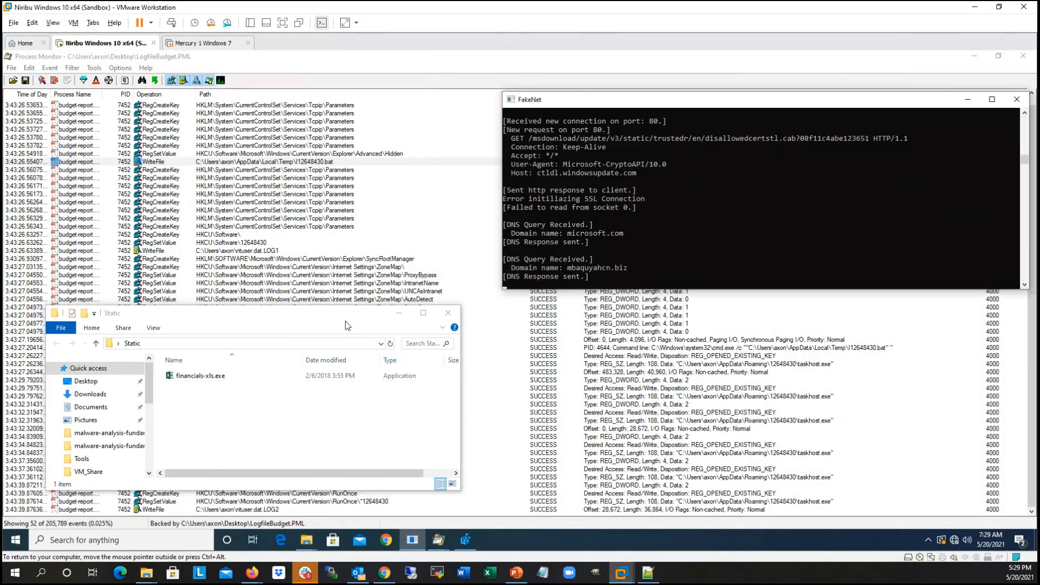
Step: Highlight the last queried domain name in FakeNet, and go to the AppData\Roaming\12648430 folder in the Static window
drag(575, 267, 638, 271)
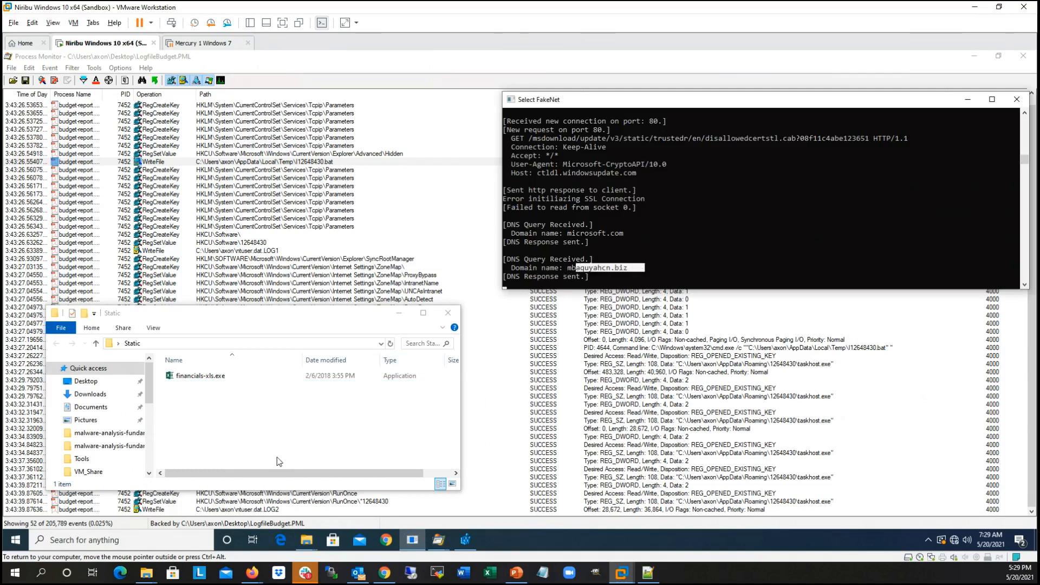
click(297, 428)
key(alt+Tab)
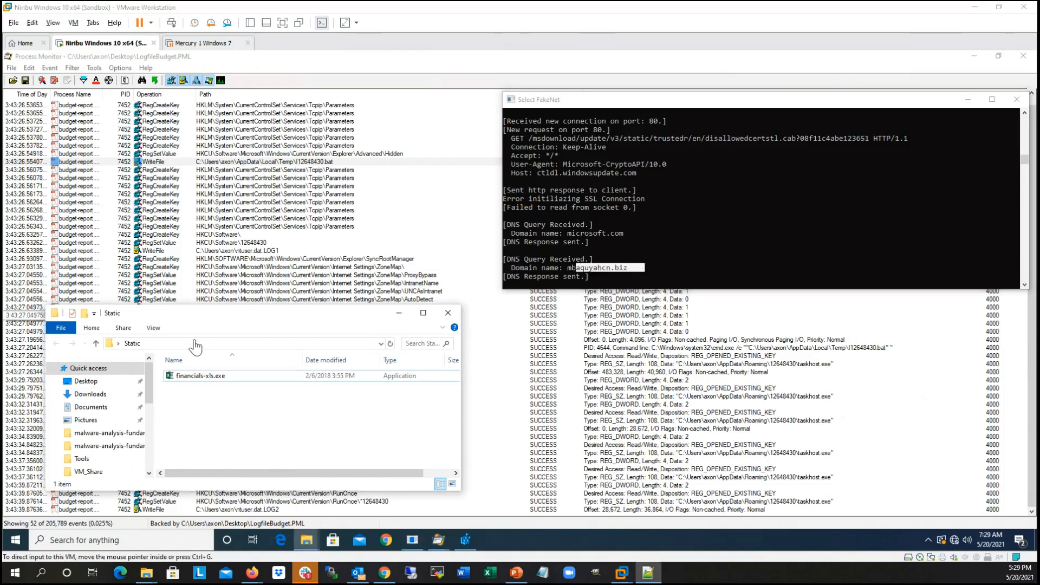
click(195, 344)
click(220, 344)
key(ctrl+v)
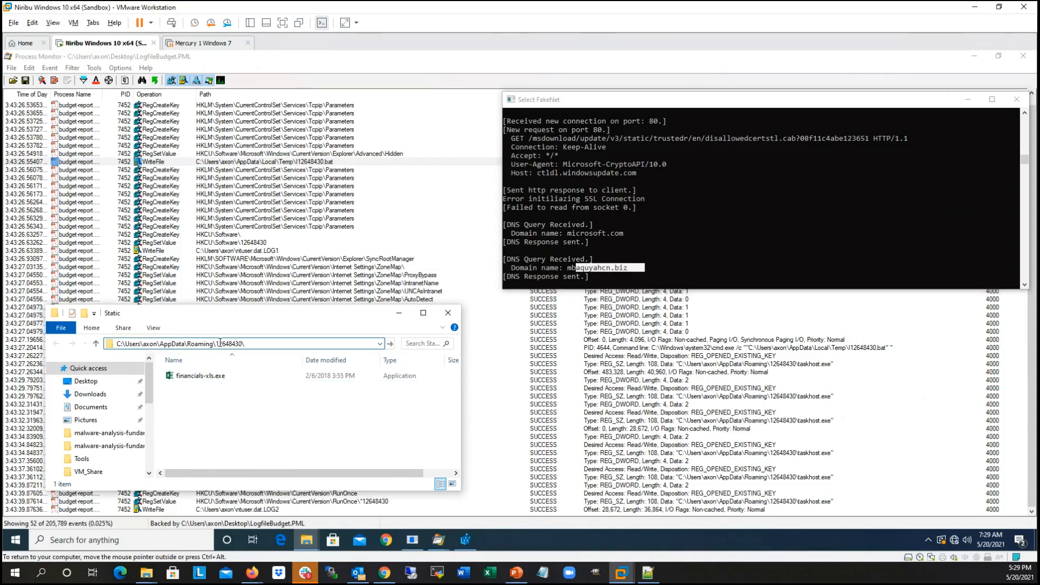
key(Return)
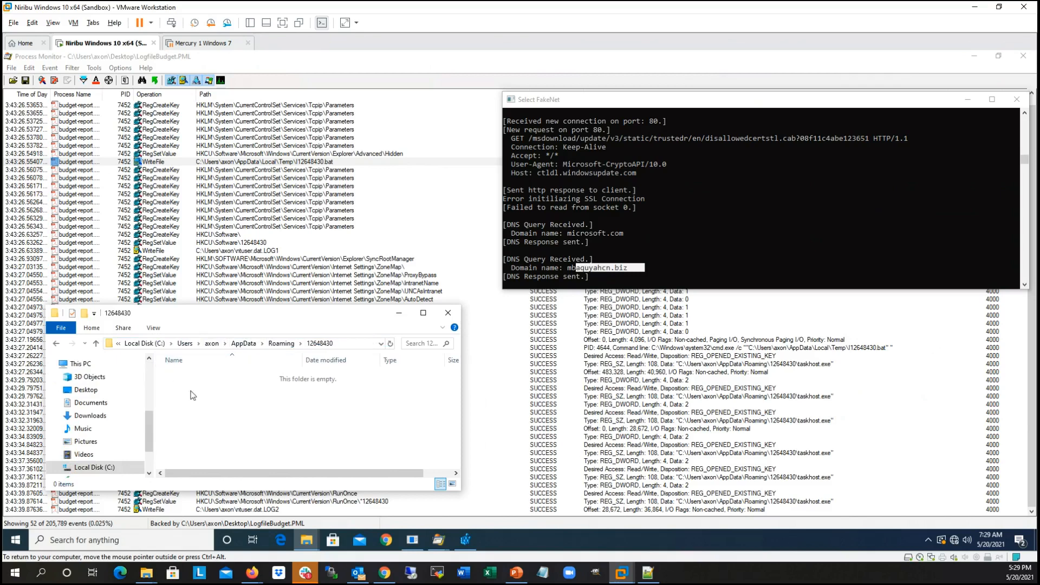
Step: Set the folder options to show hidden files, folders, and drives, and apply the change
click(153, 328)
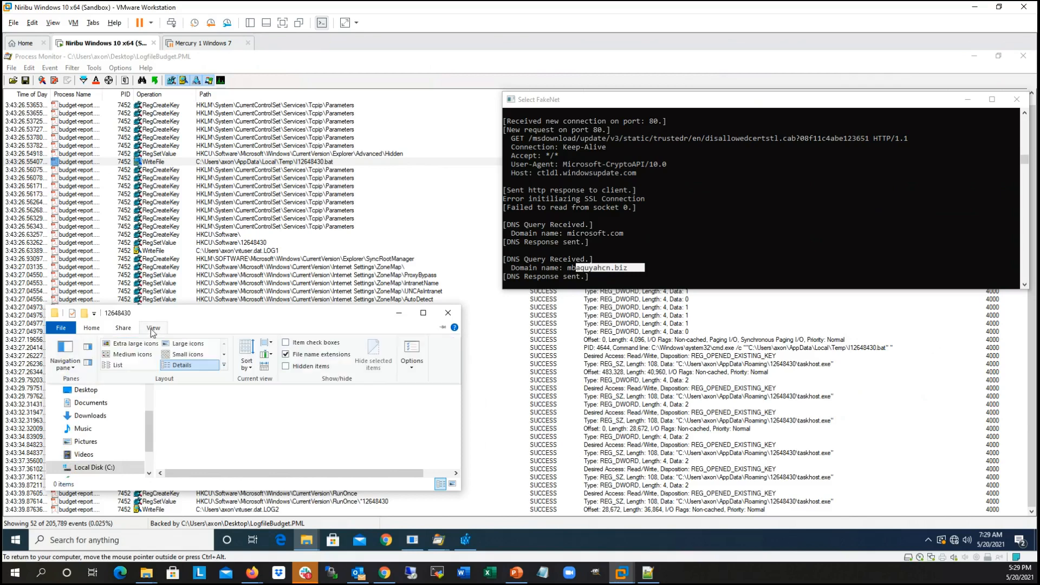
click(411, 361)
click(436, 379)
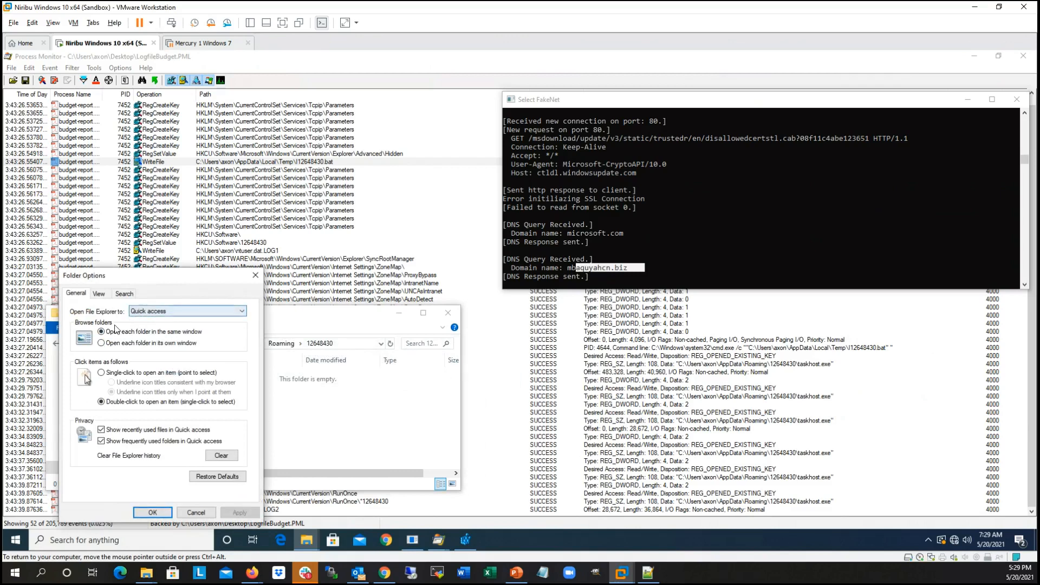
click(99, 293)
click(141, 443)
click(237, 514)
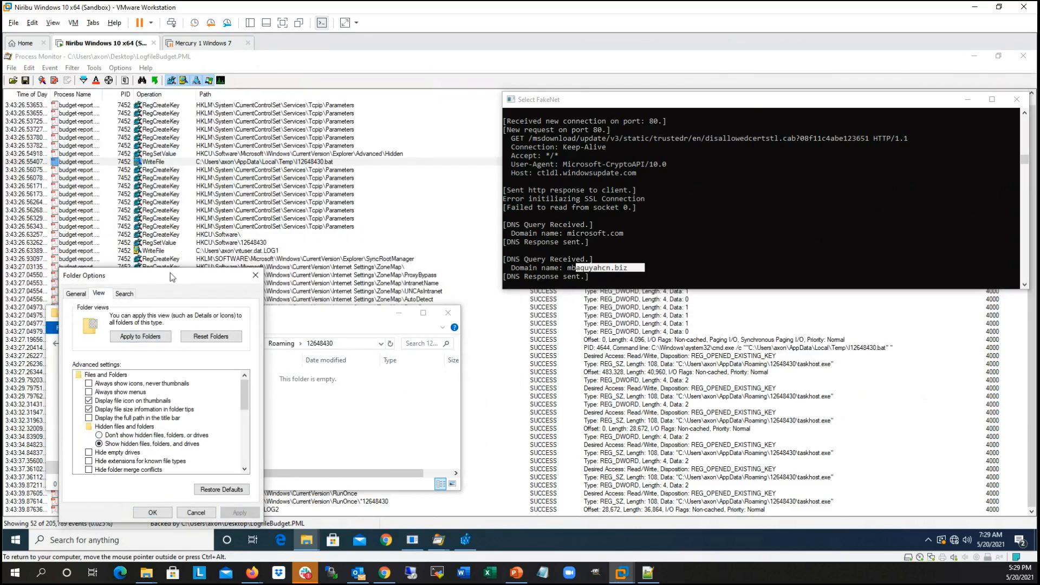
drag(171, 278, 458, 212)
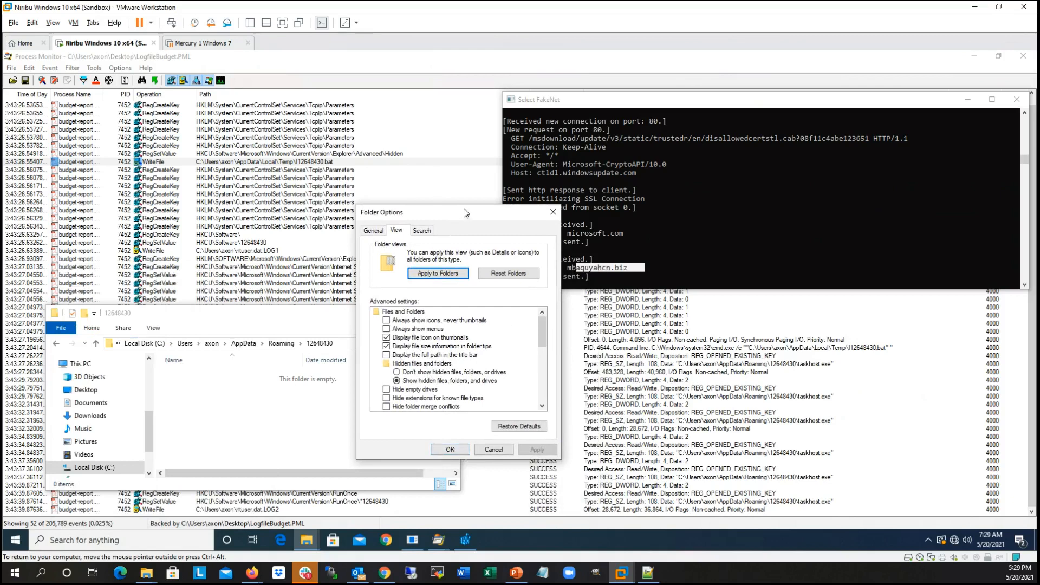
drag(456, 216, 504, 194)
click(504, 425)
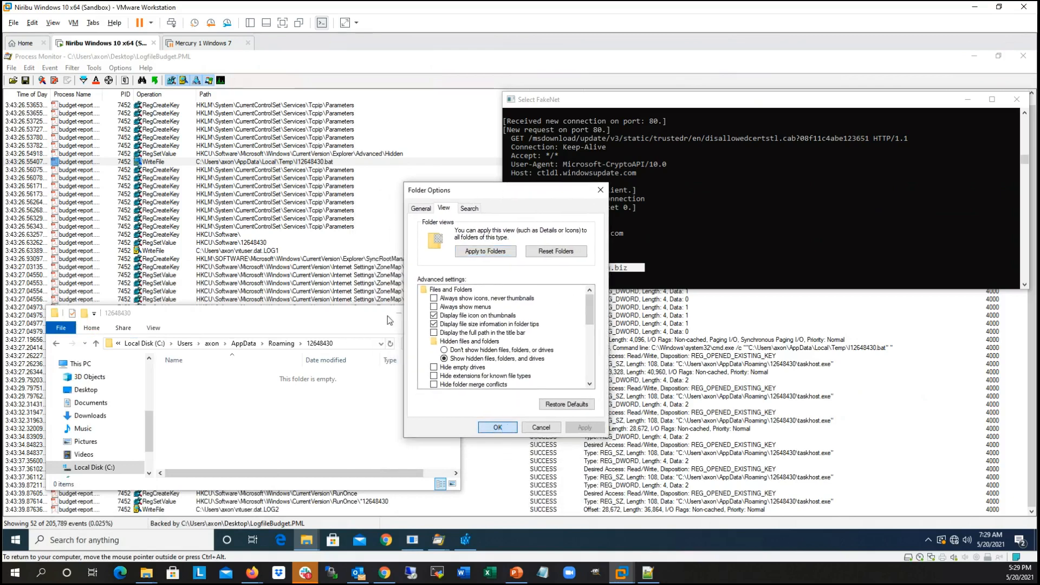
click(501, 425)
click(501, 426)
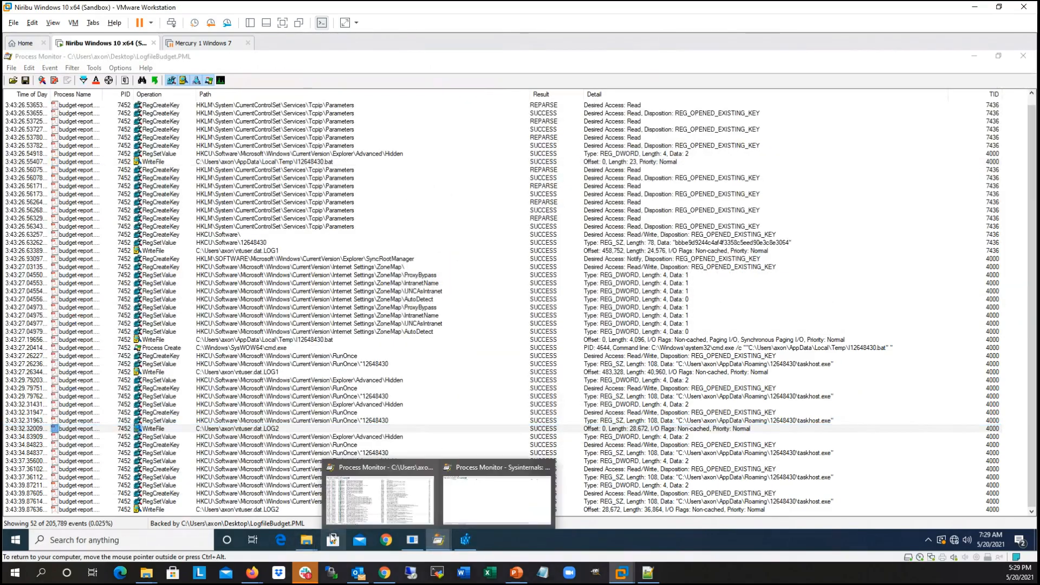
Step: Bring the 12648430 folder window back over the Process Monitor log and reposition it to check its contents
mouse_move(307, 540)
click(512, 480)
drag(312, 308, 345, 305)
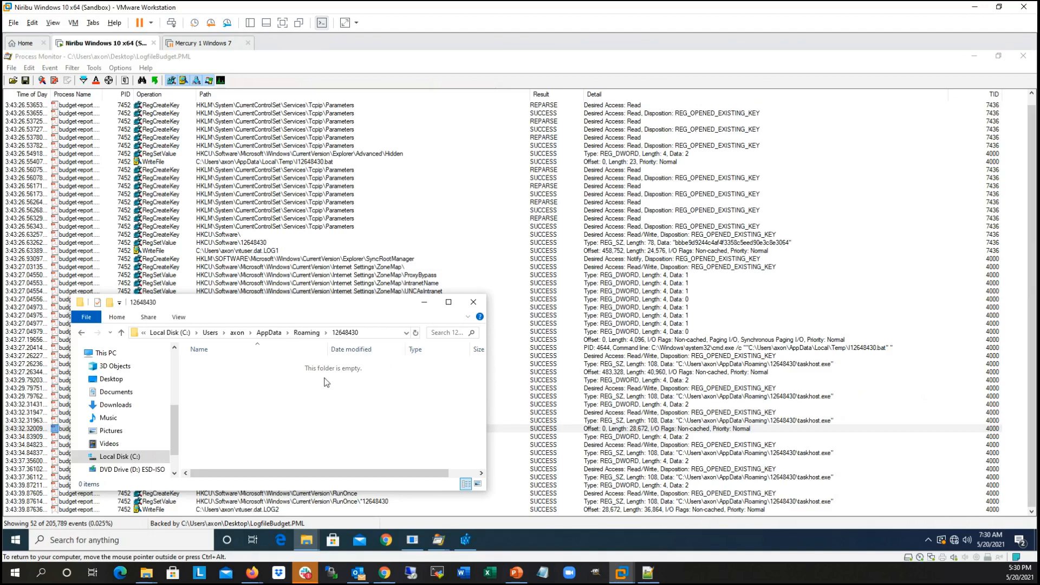
drag(332, 297, 333, 315)
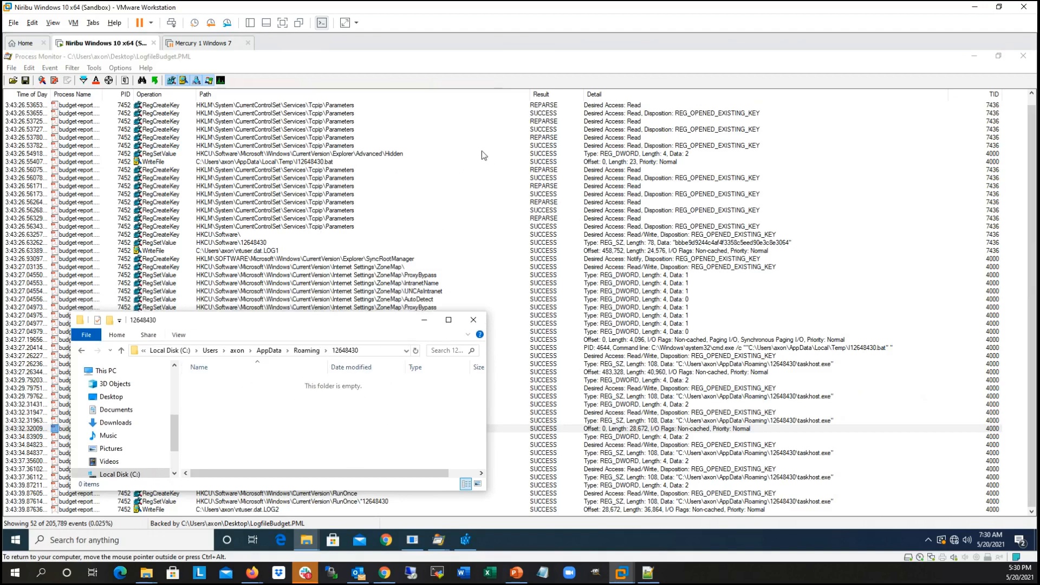
Step: Return to the log and review the Hidden and HKCU\Software\12648430 registry writes, the second .bat write and the cmd.exe launch
click(401, 155)
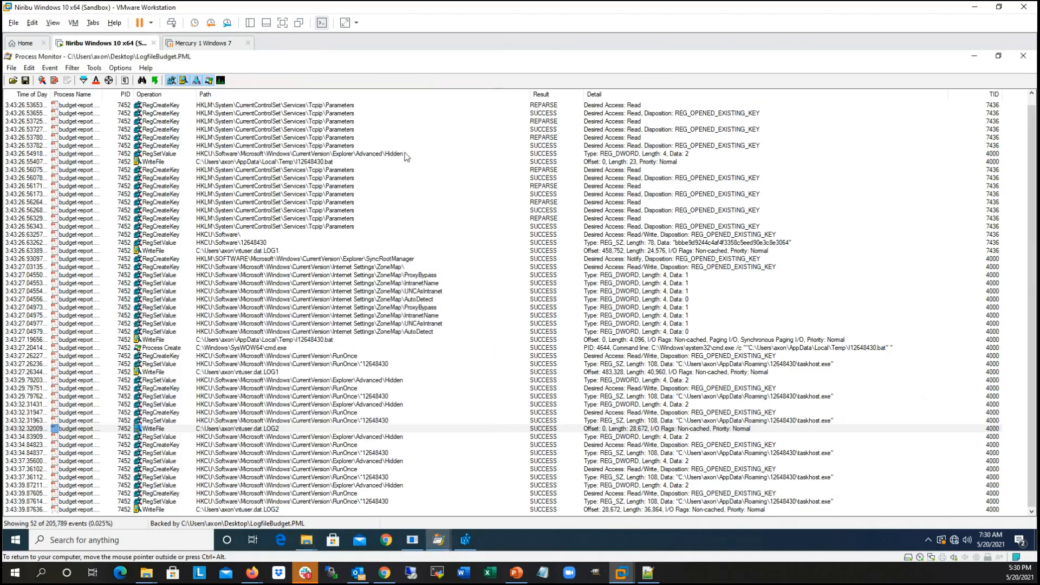
click(407, 154)
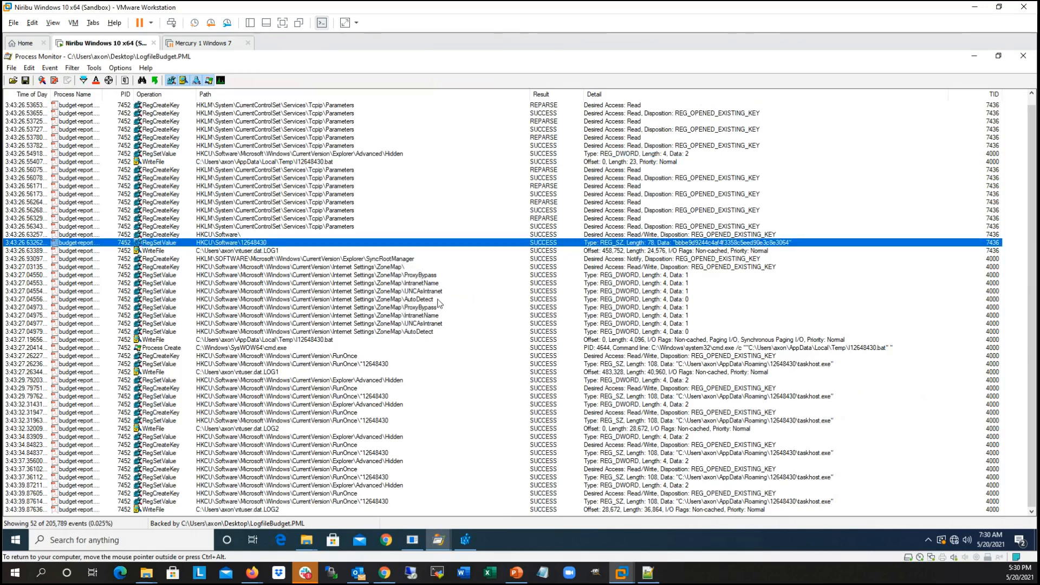
click(424, 341)
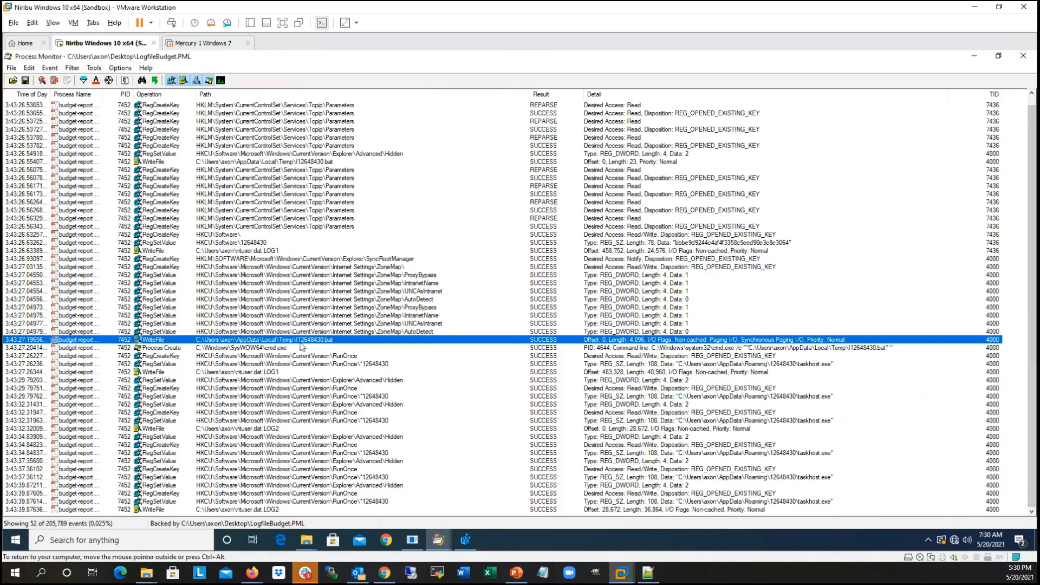
key(Down)
key(Down)
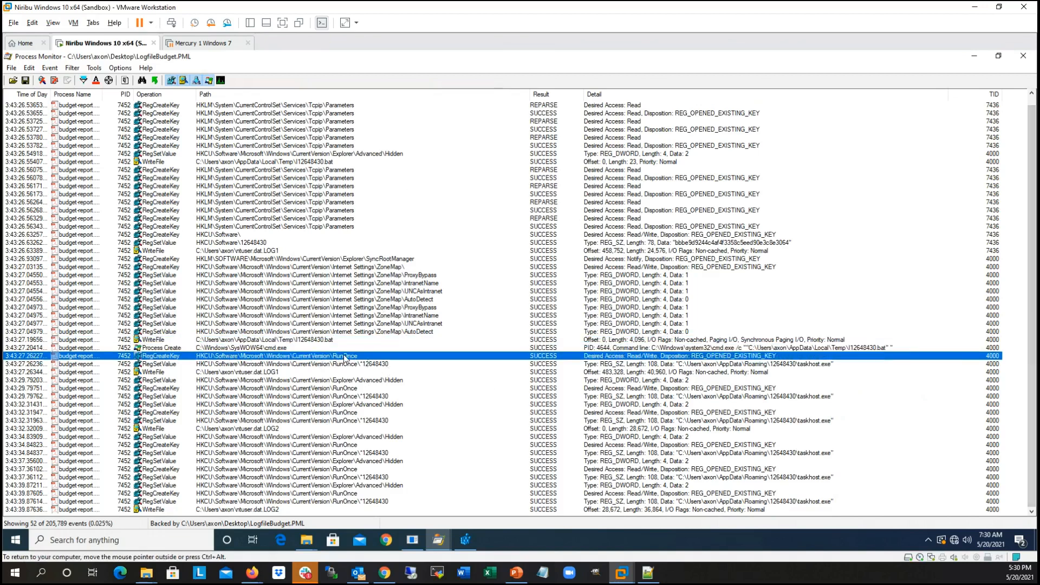
Step: Examine the repeated RunOnce and Explorer\Advanced\Hidden registry events down to the log's last WriteFile event
click(383, 364)
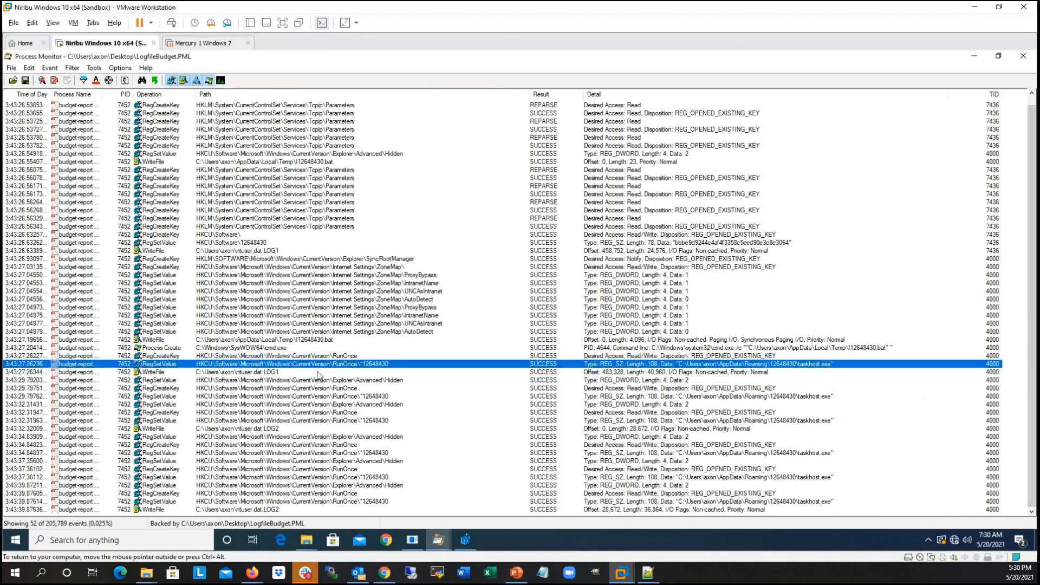
click(319, 372)
click(370, 380)
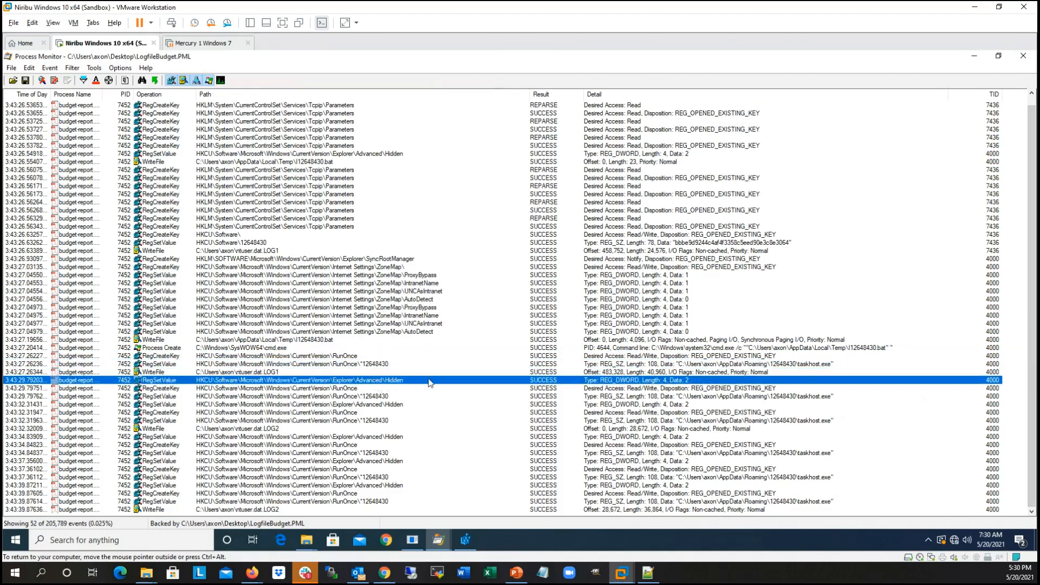
click(363, 389)
click(364, 397)
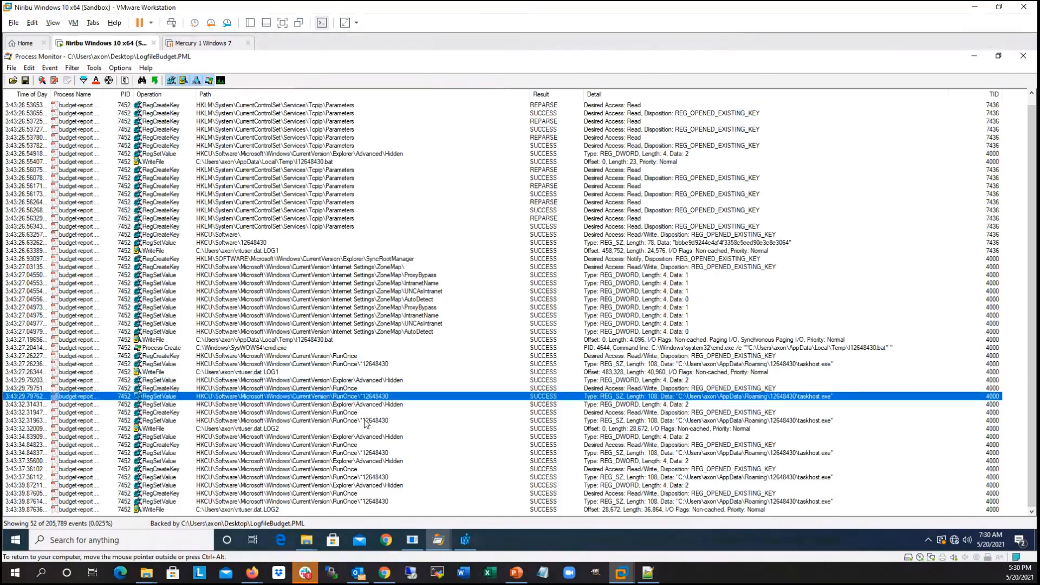
click(370, 461)
click(372, 477)
click(374, 493)
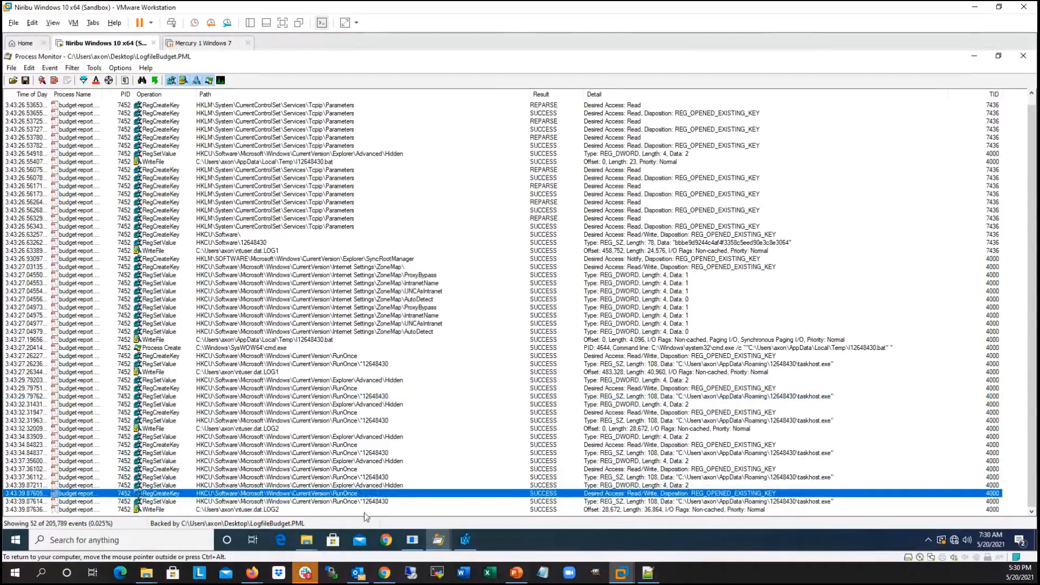
click(363, 501)
click(349, 511)
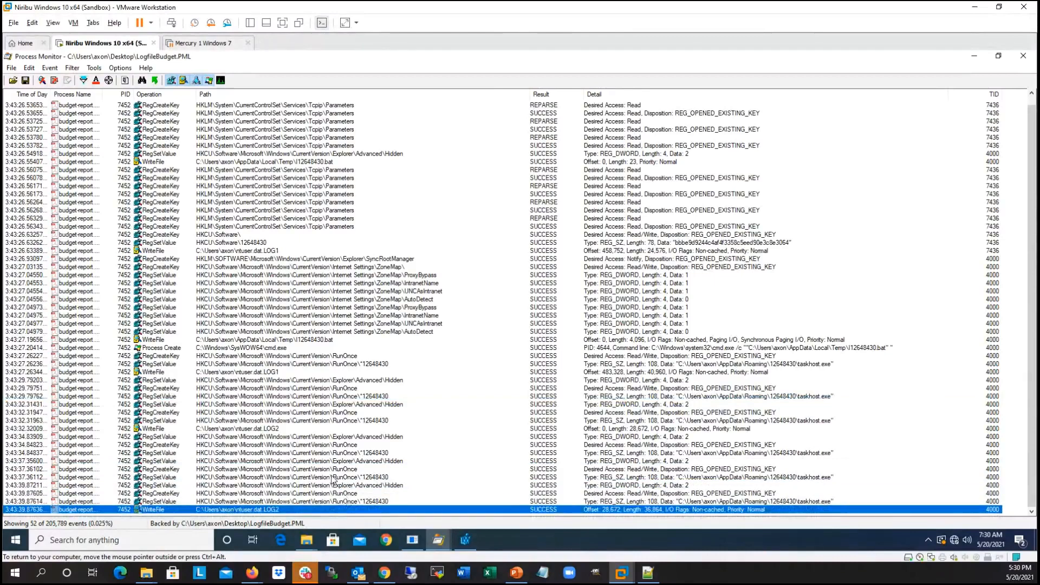
Step: Look back over the earlier events, including the ZoneMap registry writes, up to the start of the filtered log
click(333, 462)
click(342, 373)
click(339, 292)
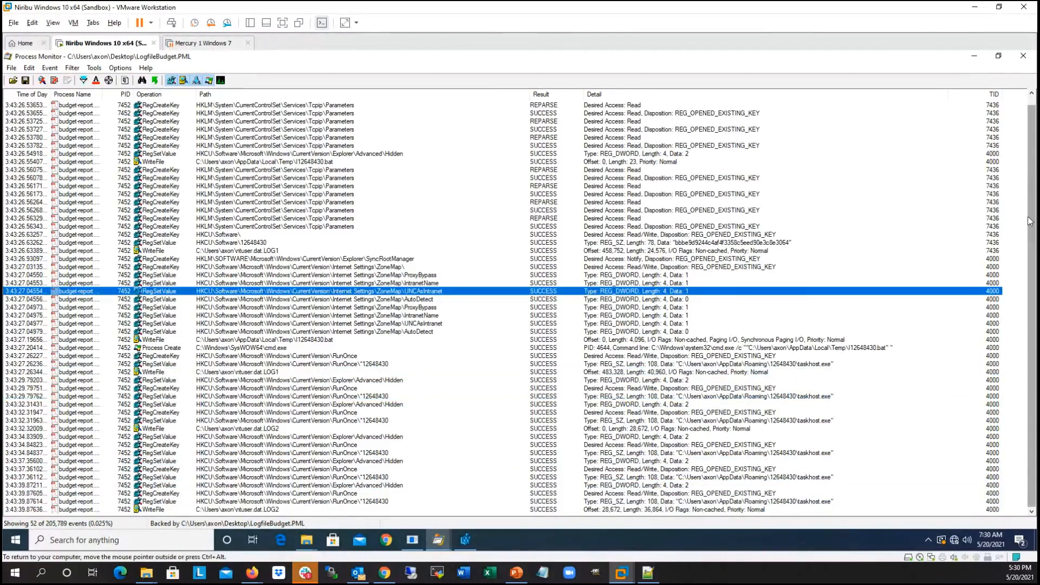
drag(1031, 131, 1031, 130)
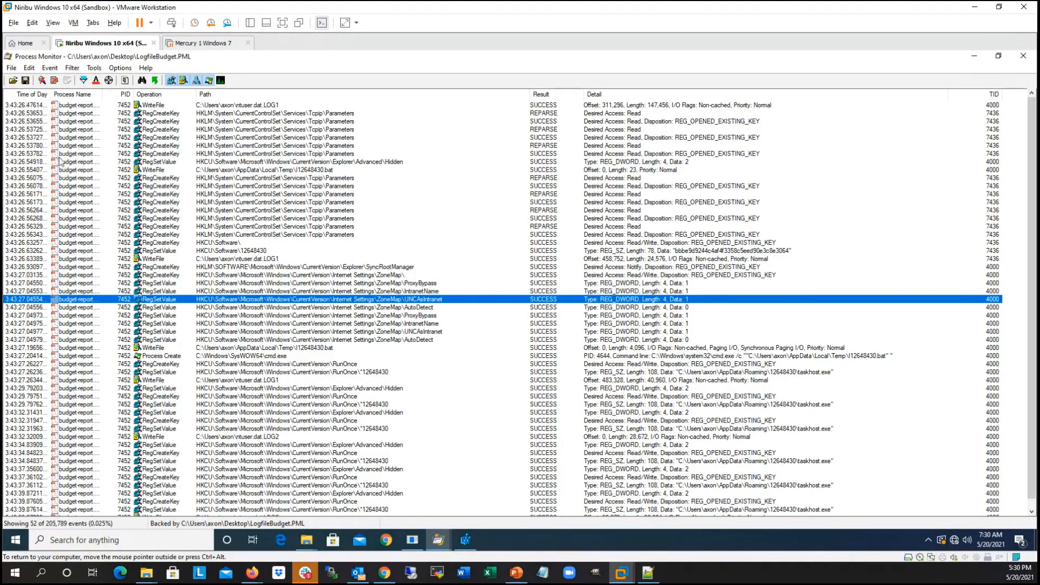
click(304, 543)
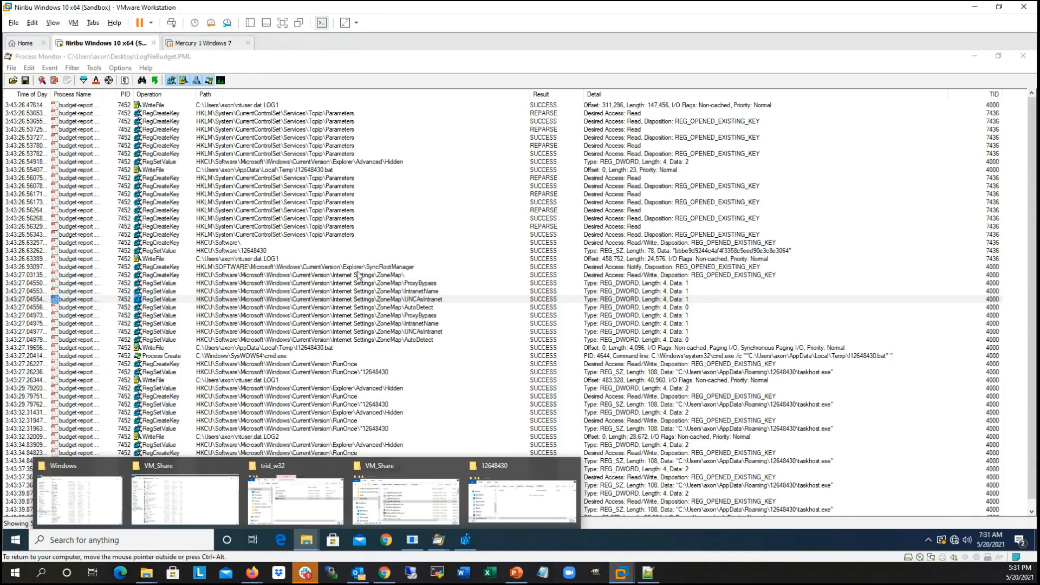
click(387, 60)
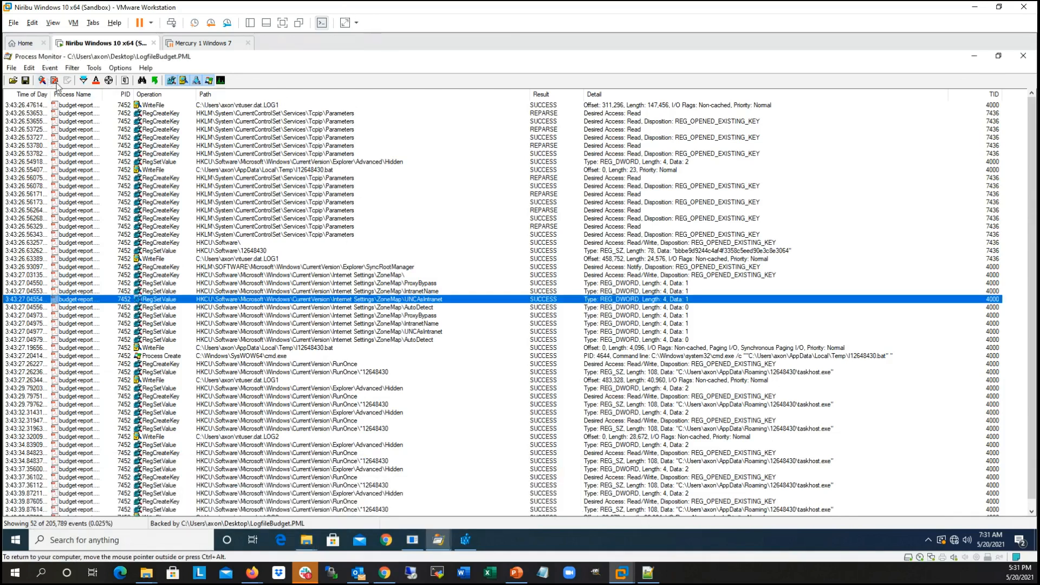
Step: Reset the Process Monitor filter to its default conditions and apply it to the log
click(84, 80)
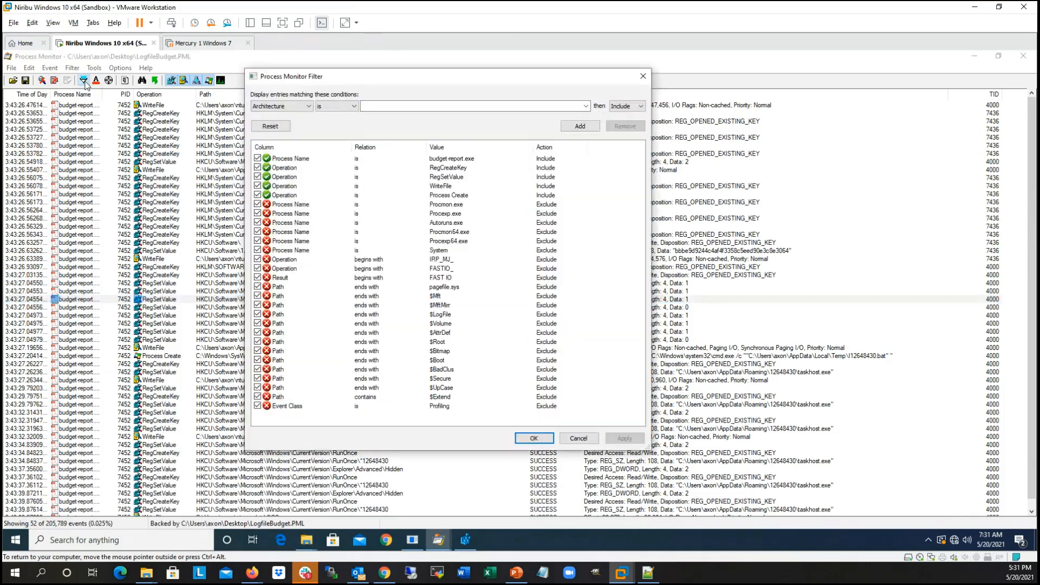
click(270, 127)
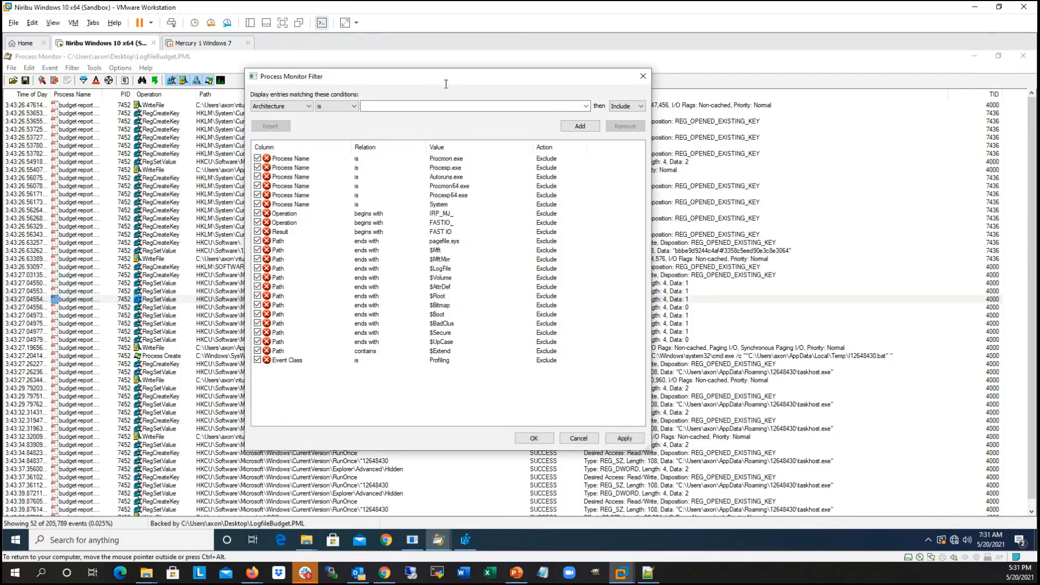
drag(454, 76, 435, 71)
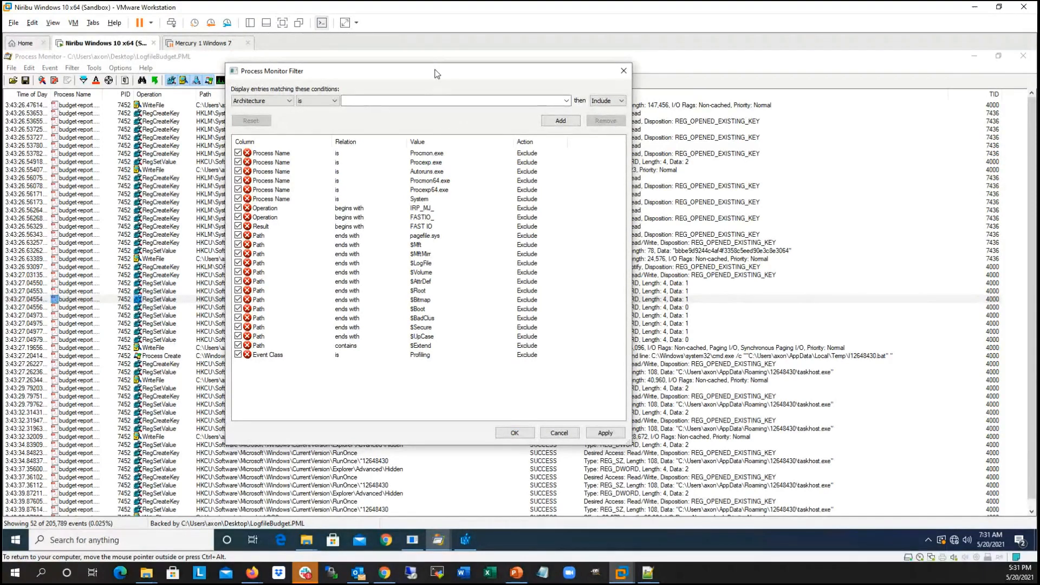
click(604, 433)
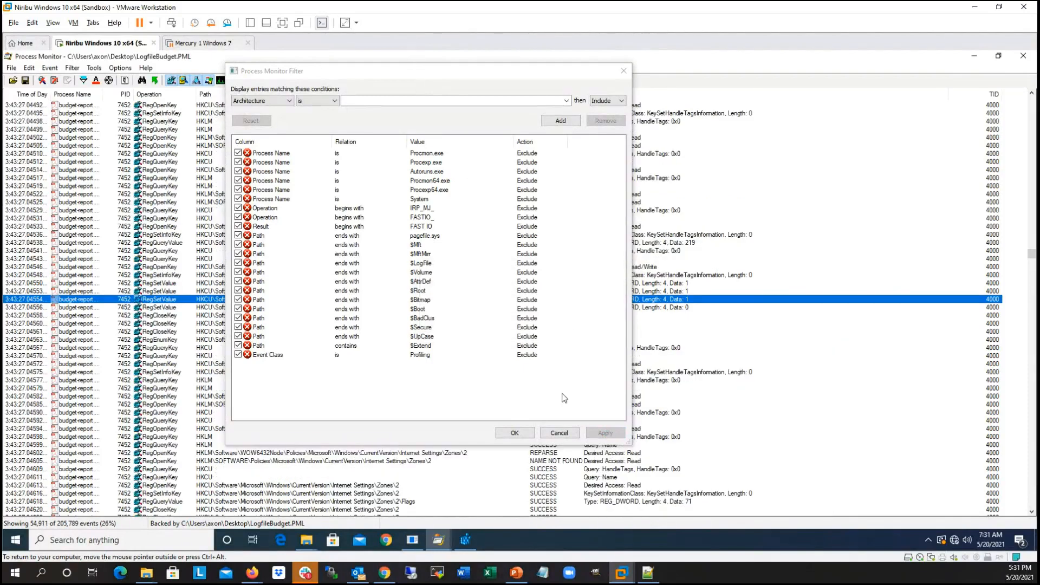
click(515, 435)
Step: Save all events in Comma-Separated Values (CSV) format as Logfile.CSV on the Desktop
click(11, 70)
click(27, 93)
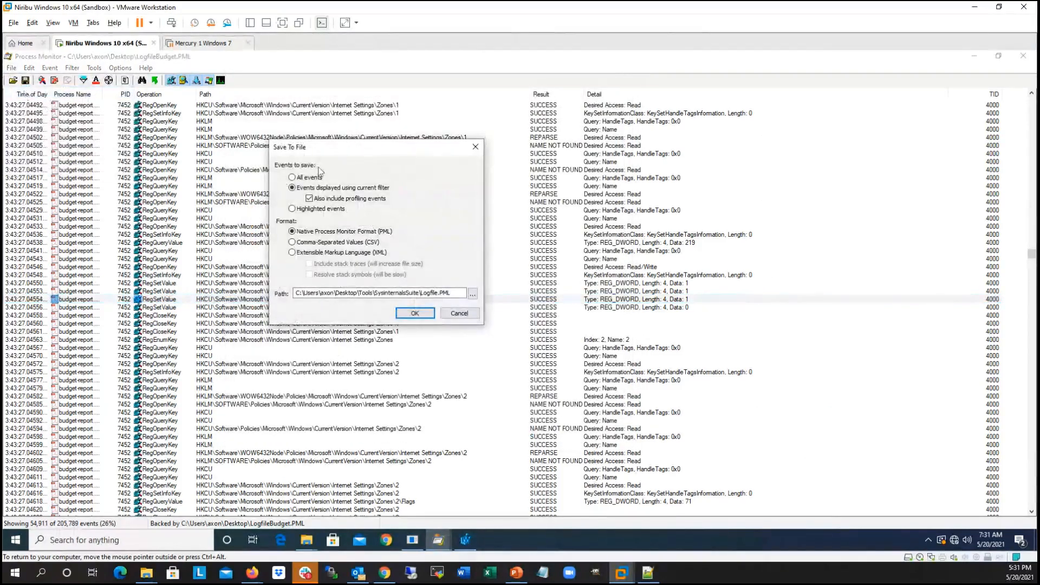
click(303, 178)
click(325, 243)
click(471, 293)
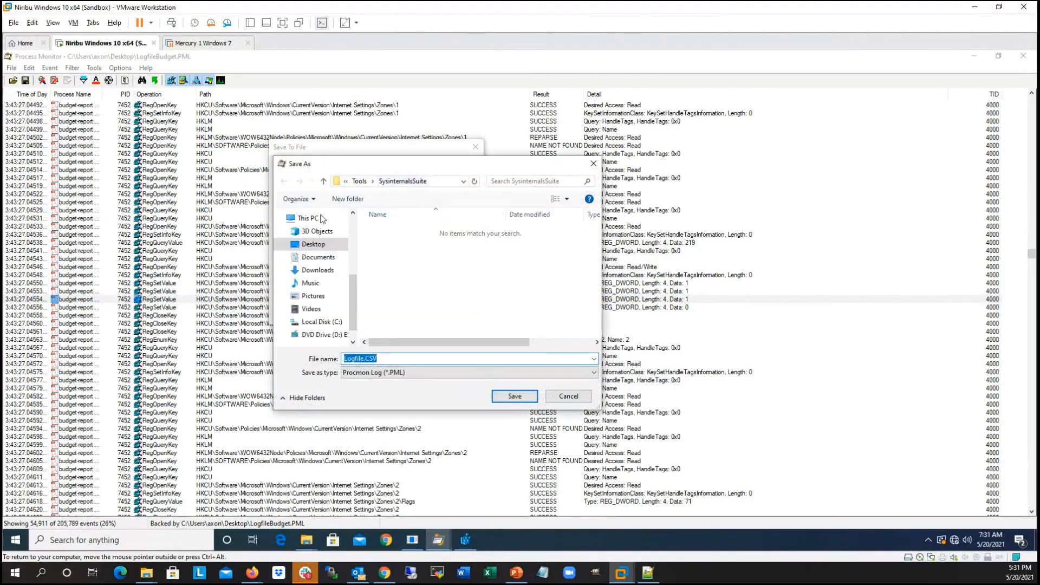
click(310, 244)
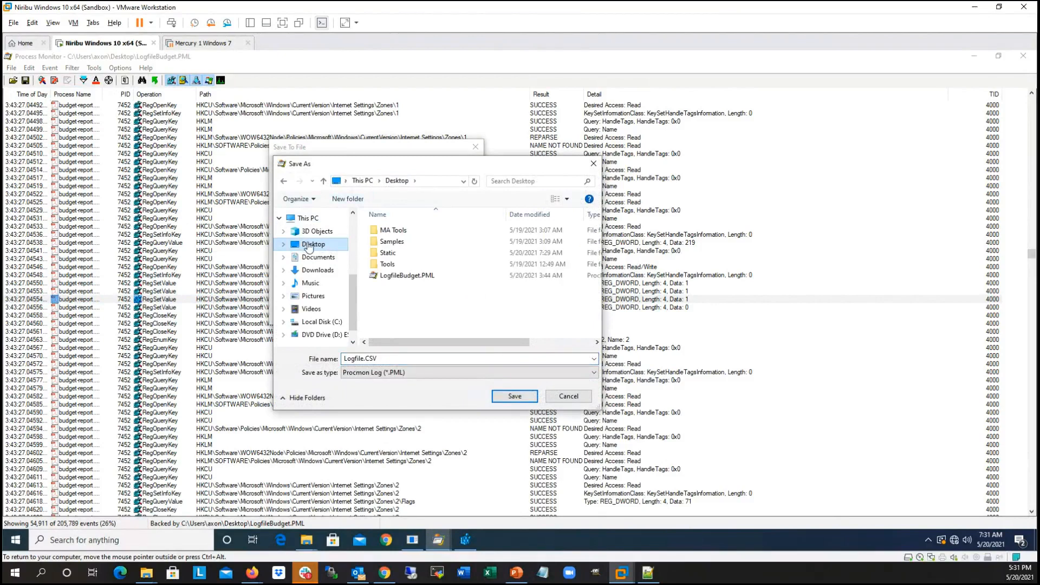
click(515, 397)
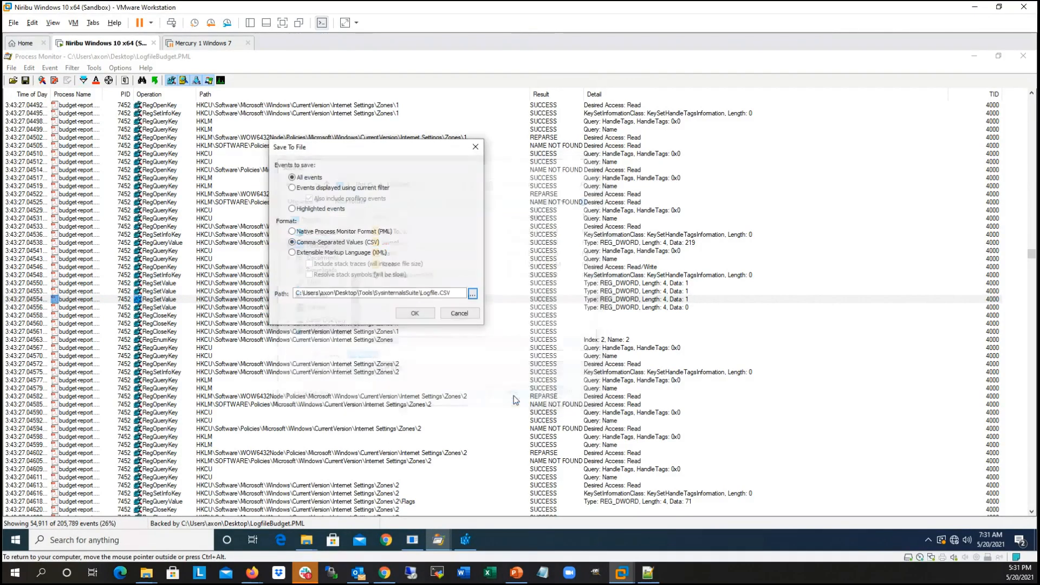
click(414, 313)
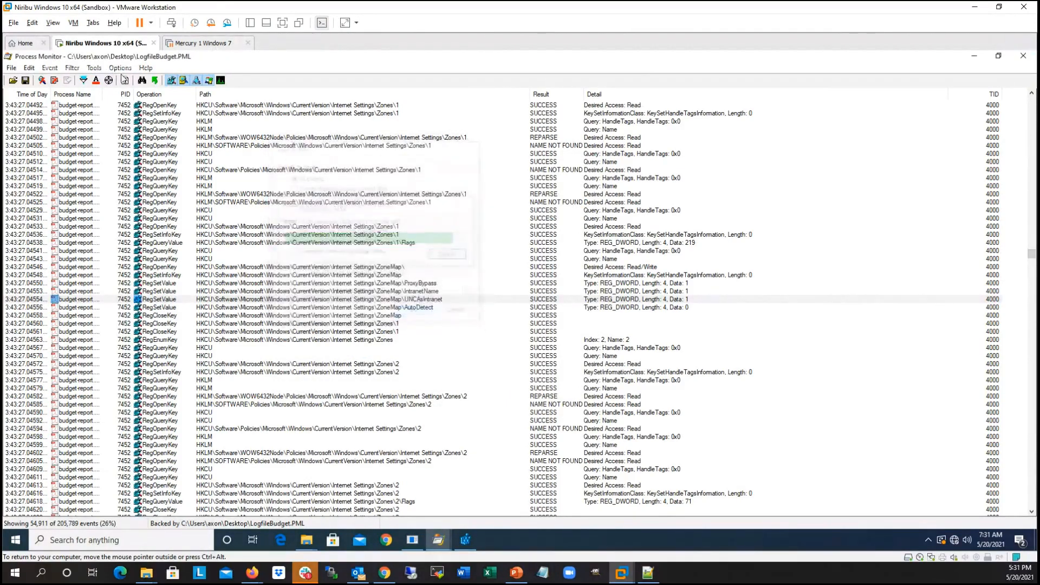
Step: Check which columns are enabled in Process Monitor's column selection, leaving the selection unchanged
click(127, 71)
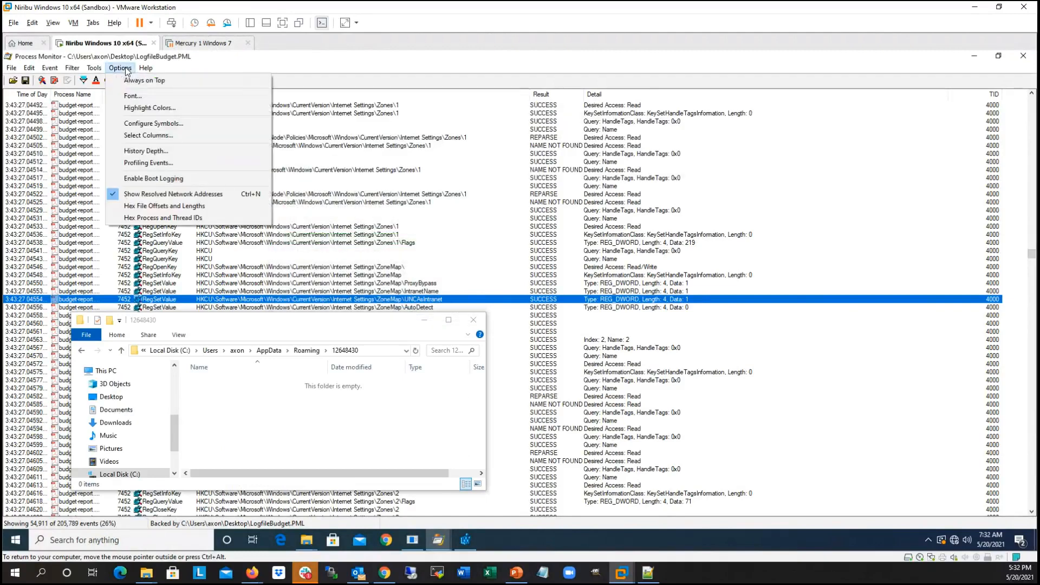
click(147, 136)
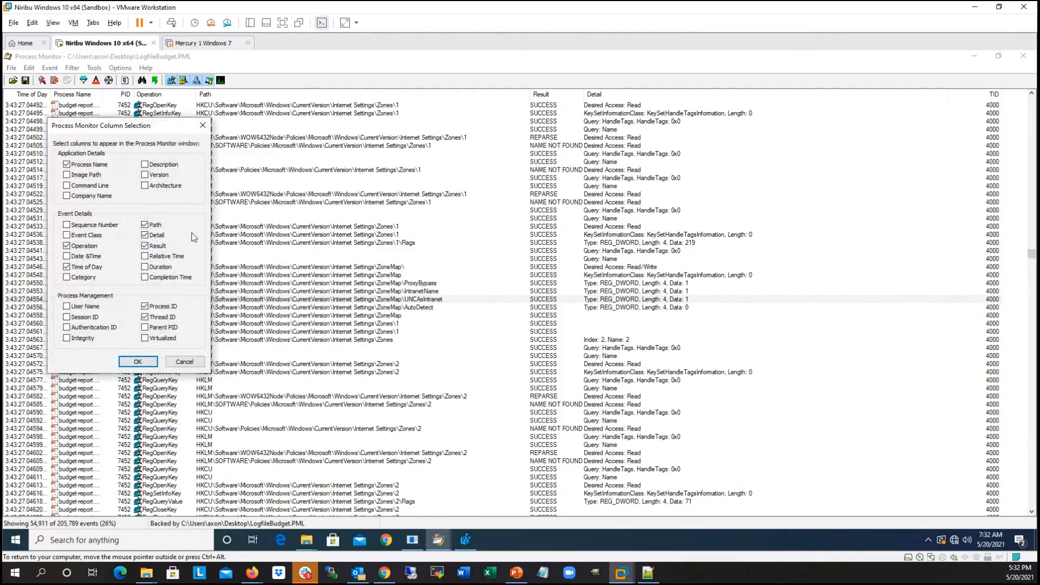
click(203, 125)
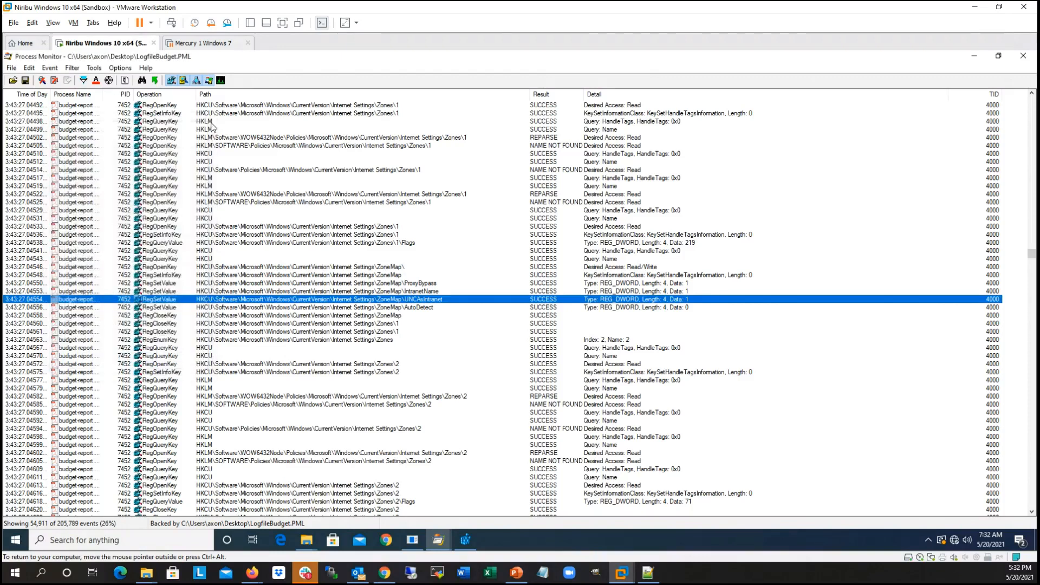
Step: Minimize Process Monitor and the 12648430 folder window, and run procdot from the desktop as administrator
click(971, 57)
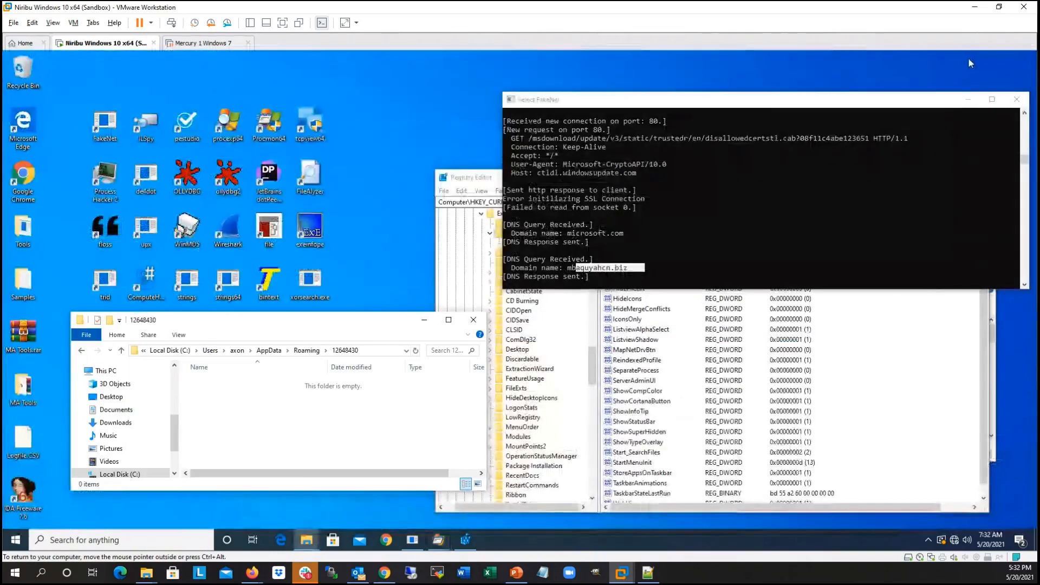
click(424, 319)
double_click(189, 335)
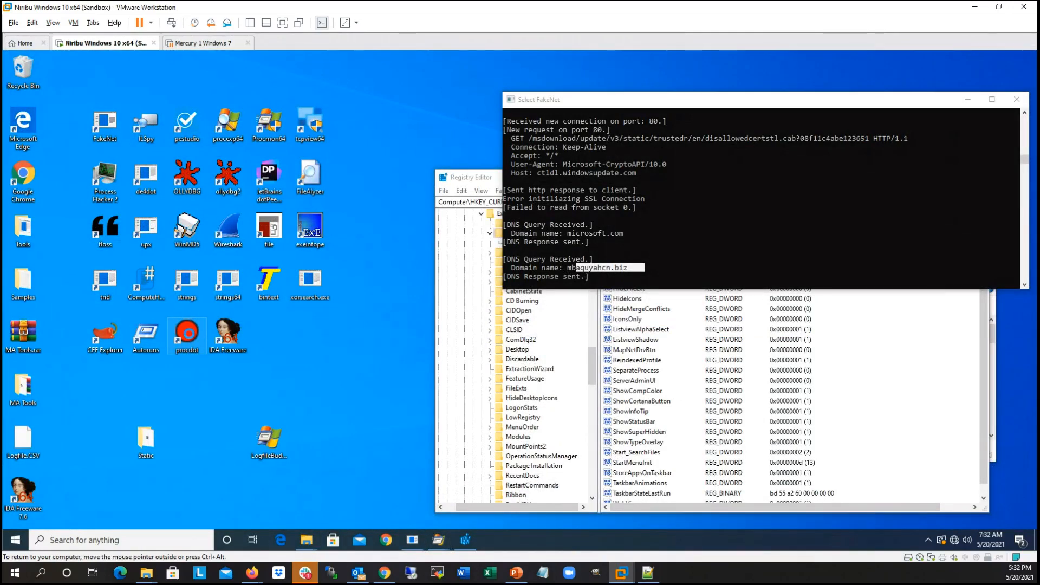
right_click(190, 333)
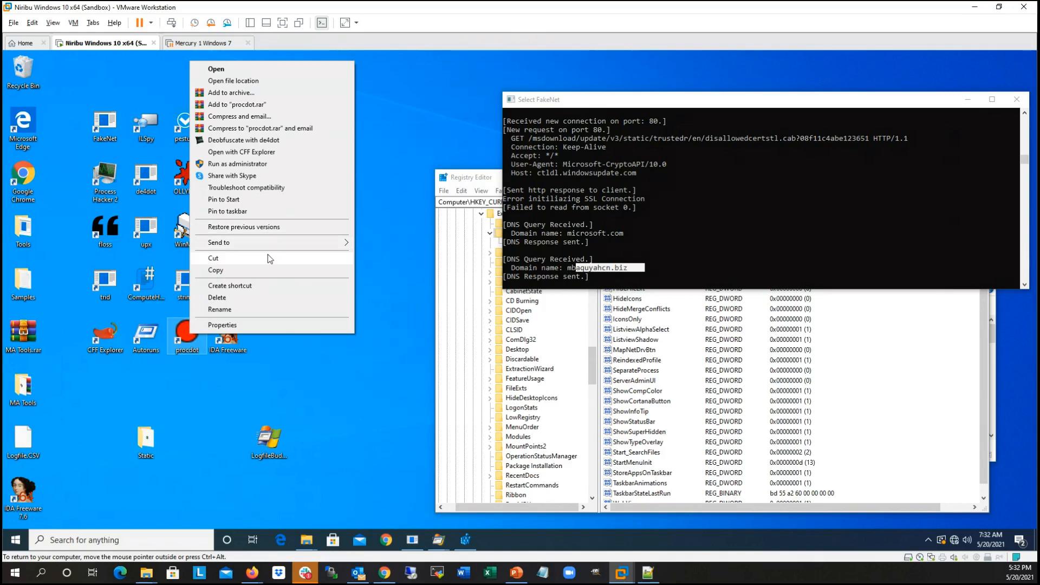
click(263, 165)
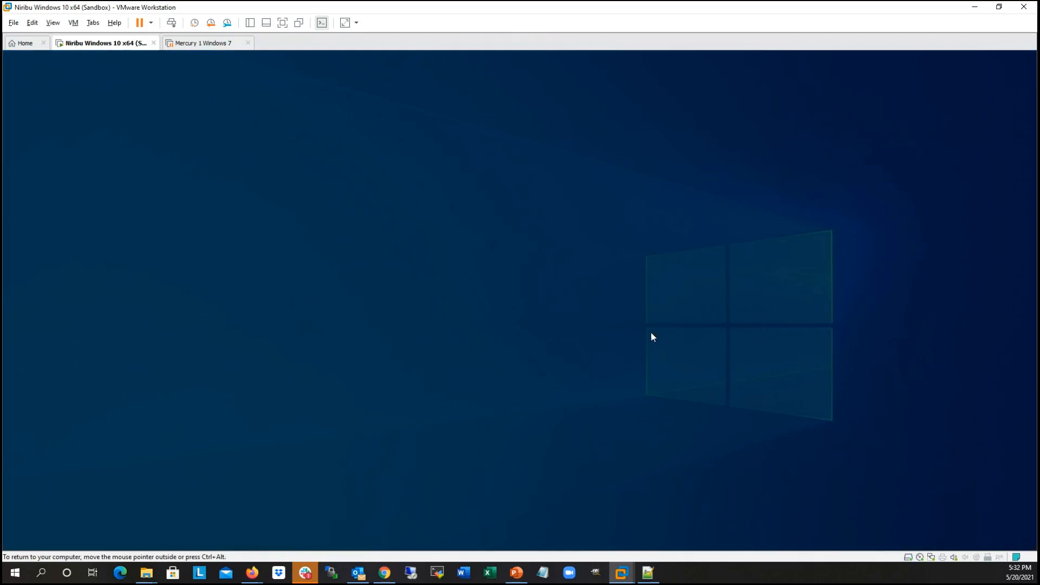
click(476, 372)
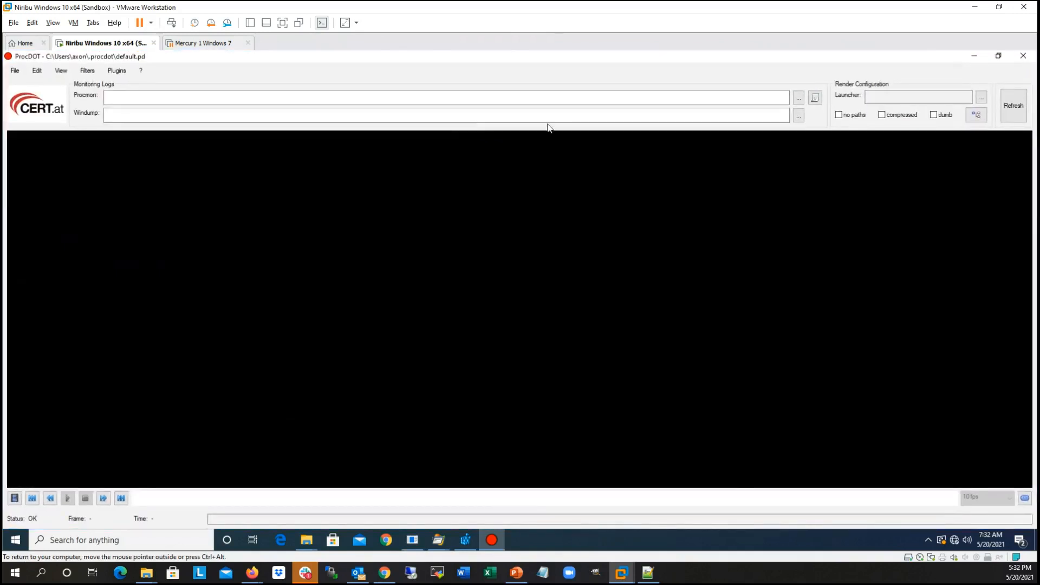
Step: Load Logfile.CSV from the Desktop as the Procmon monitoring log in ProcDOT
click(799, 98)
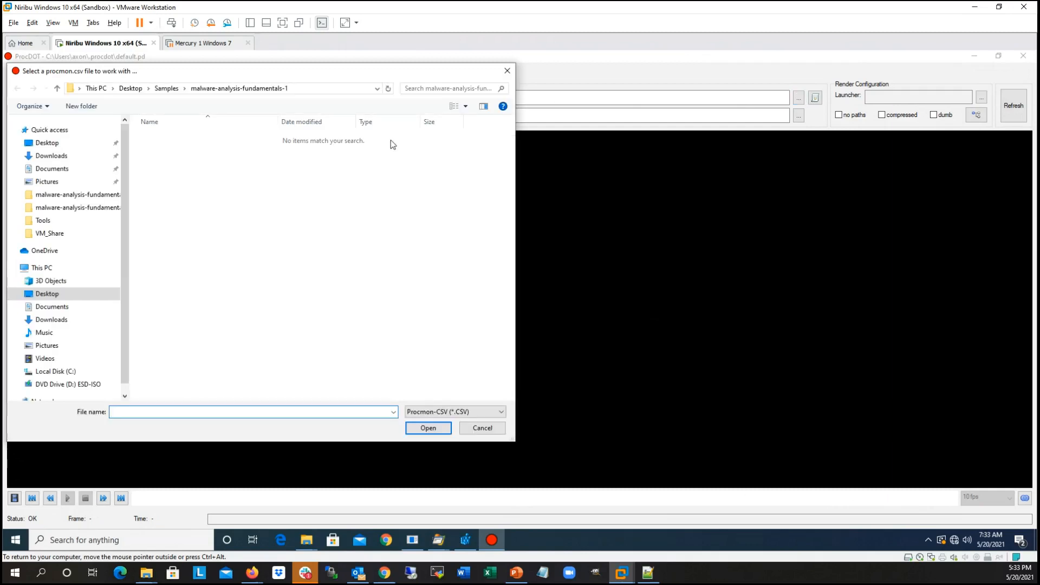
click(135, 89)
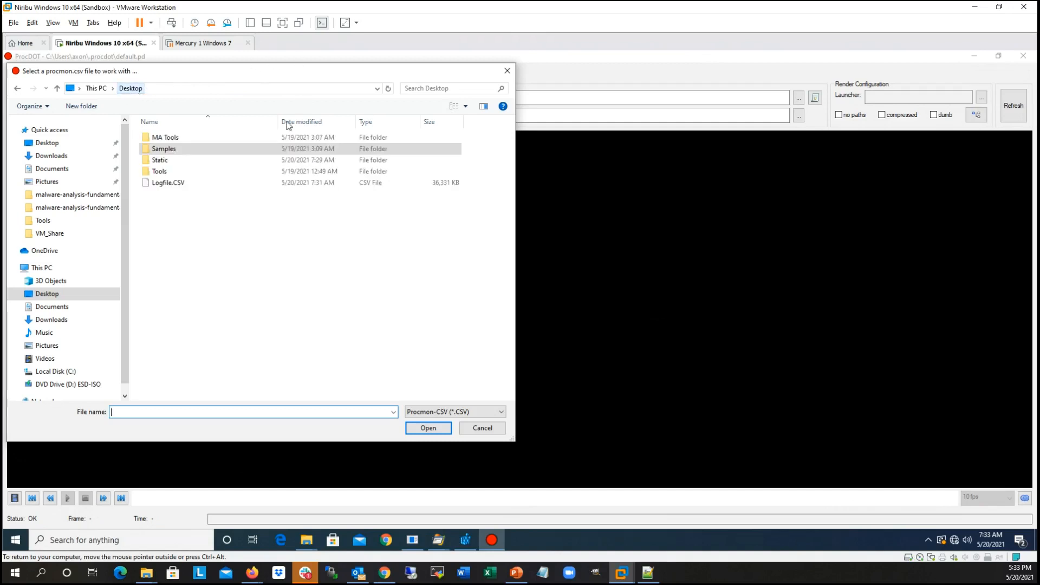
click(164, 174)
click(163, 184)
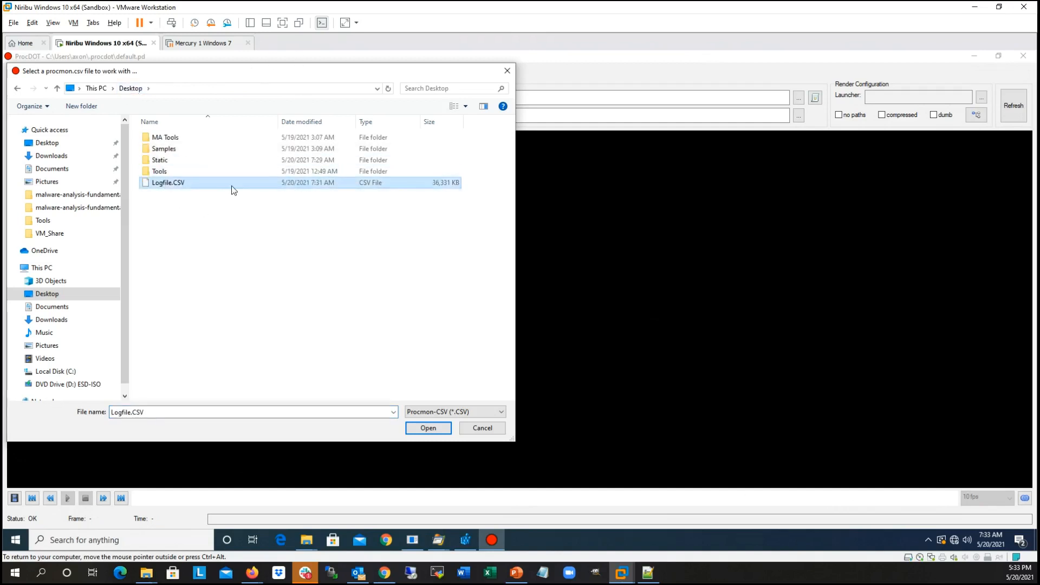
click(440, 432)
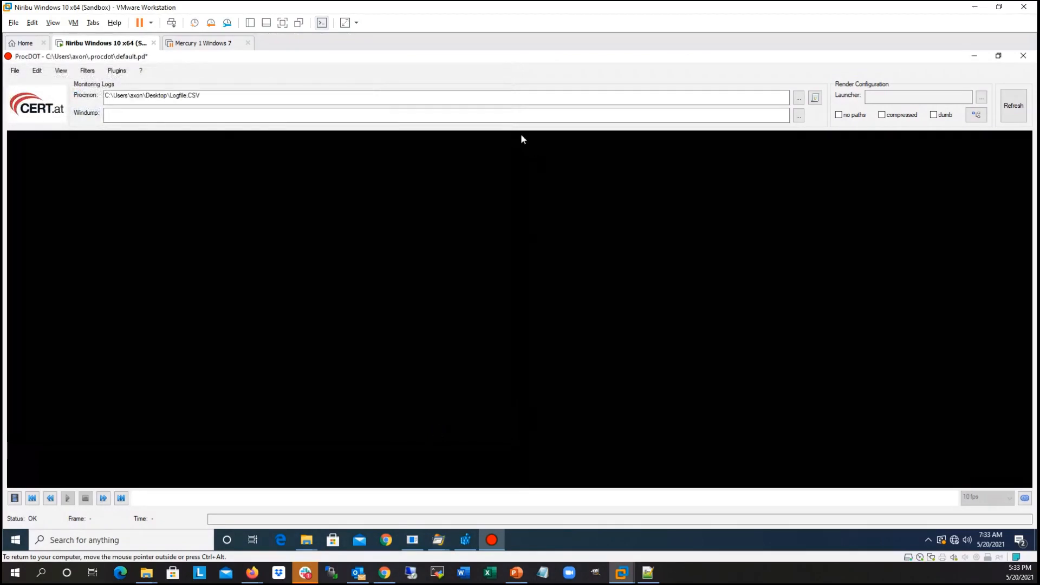
Step: Open the launcher selection for the render configuration to have the Procmon log analysed
click(982, 98)
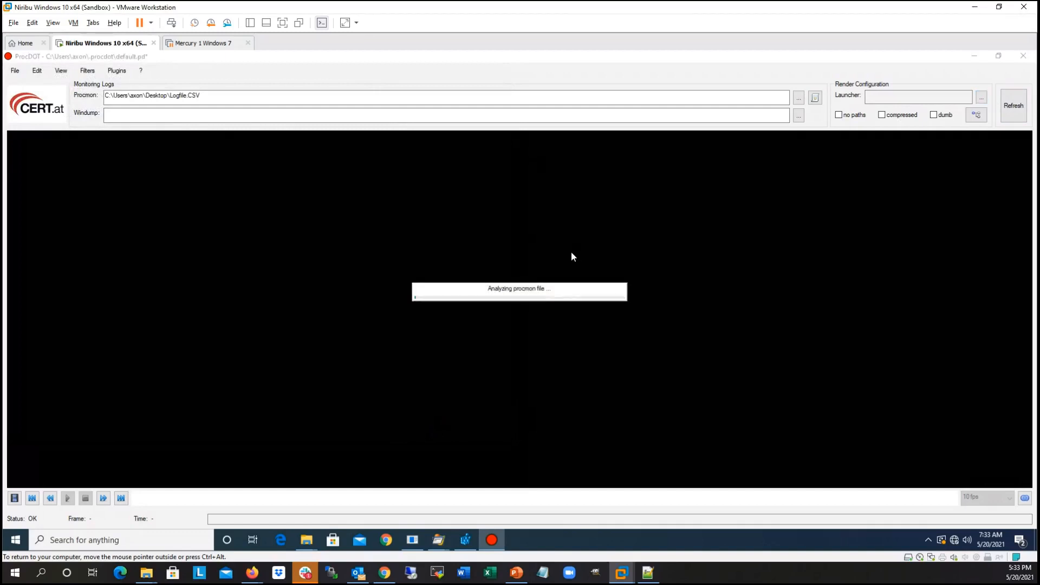
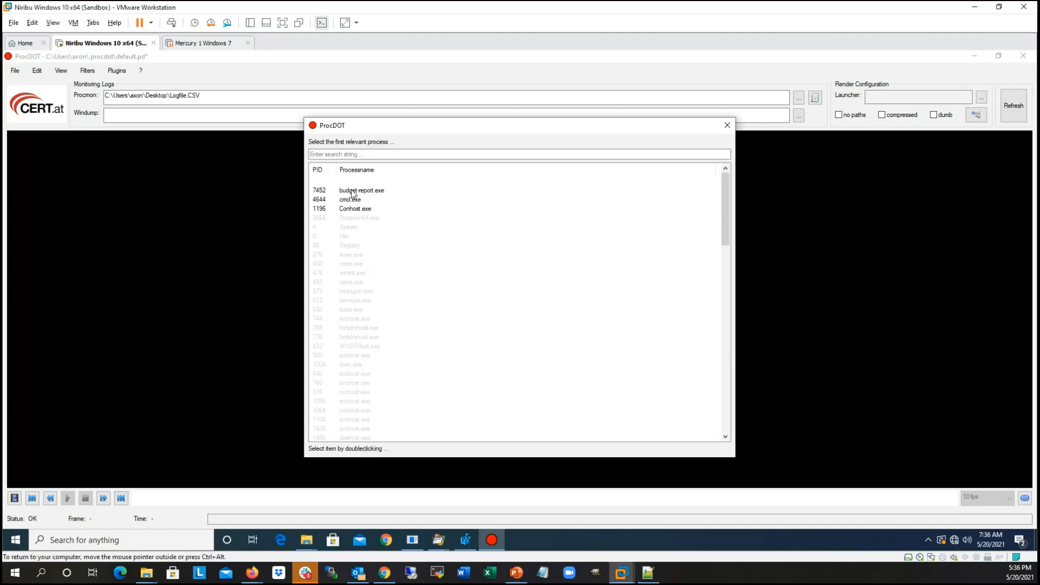
Step: Choose budget-report.exe (PID 7452) as the launcher and render the activity graph from the Procmon log
click(351, 191)
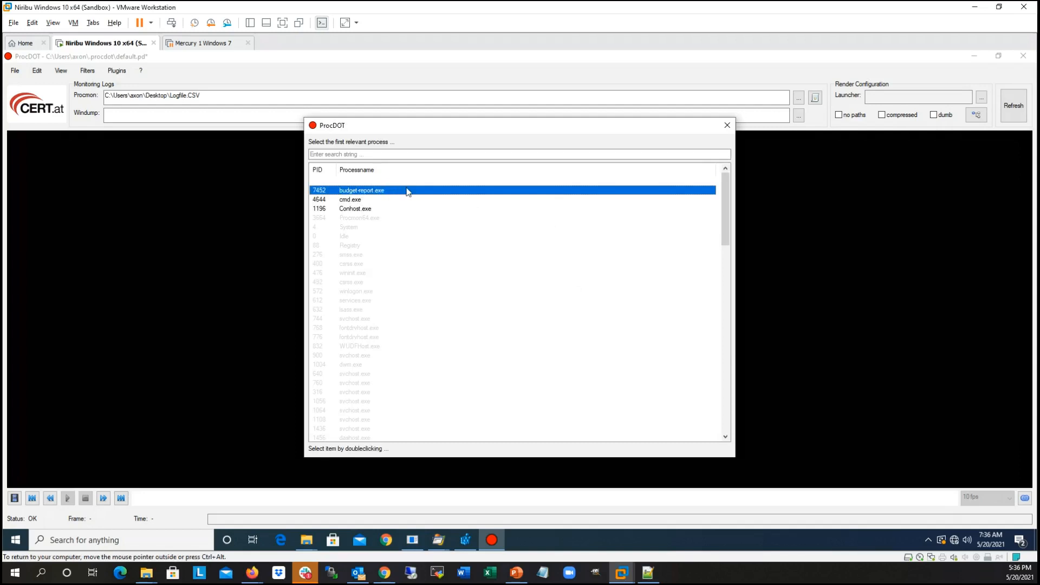
double_click(335, 191)
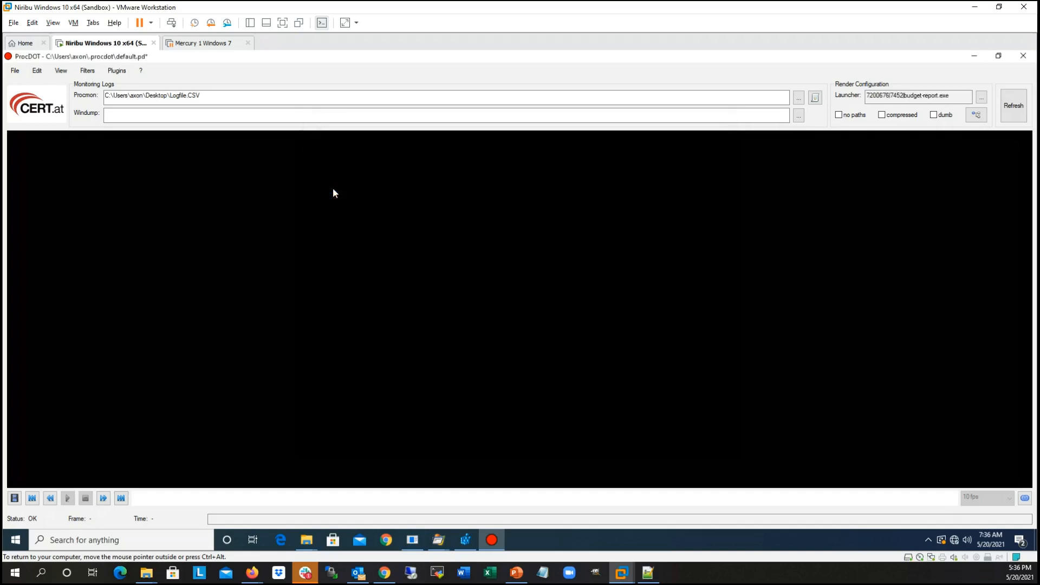
click(1013, 111)
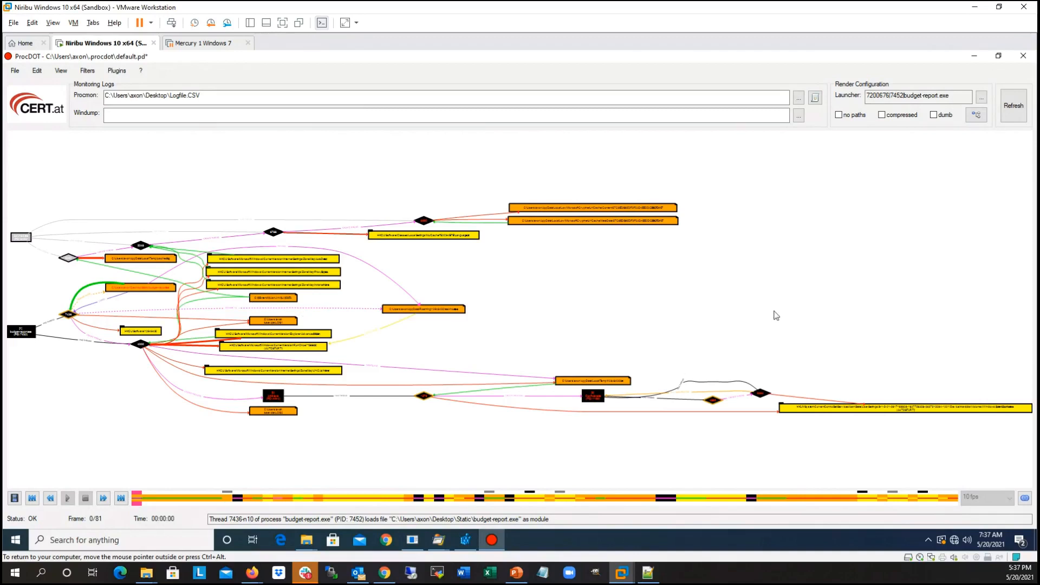
Step: Examine the graph's threads, registry writes, RunOnce autostart entry, renamed executable and spawned cmd.exe process originating from budget-report.exe
drag(307, 341, 394, 343)
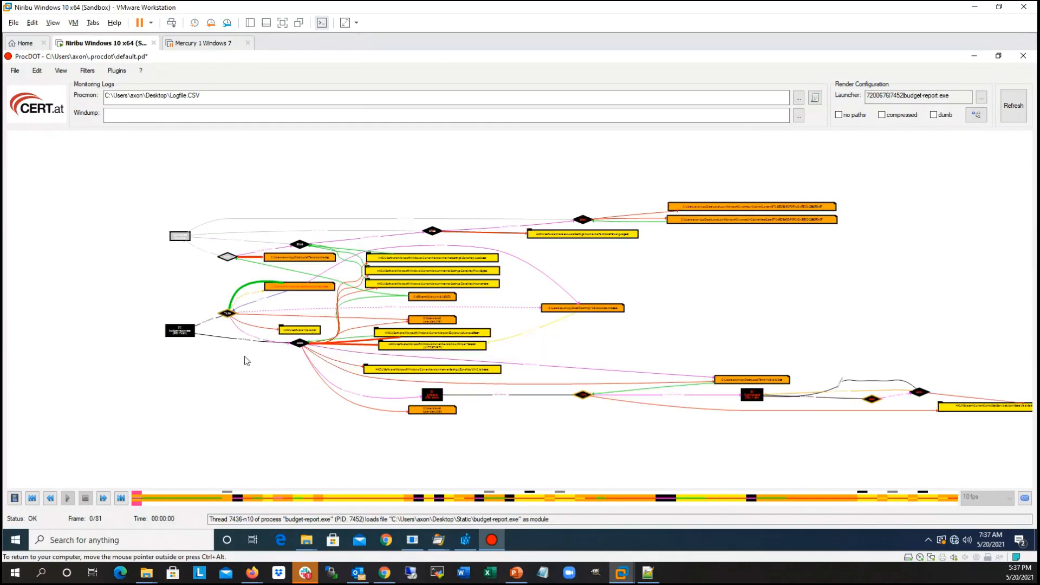
scroll(248, 363, up, 1)
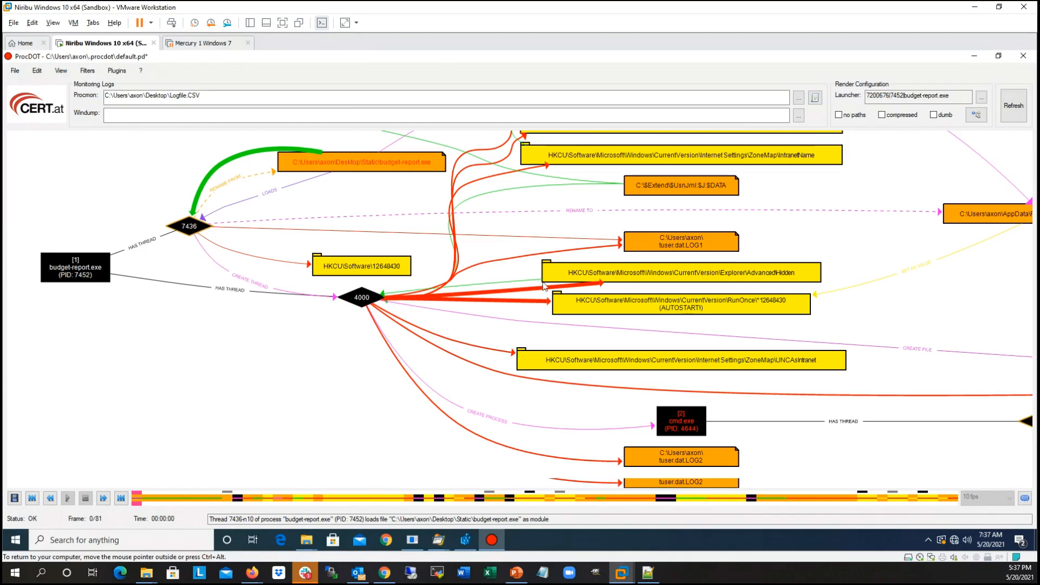
scroll(544, 286, up, 1)
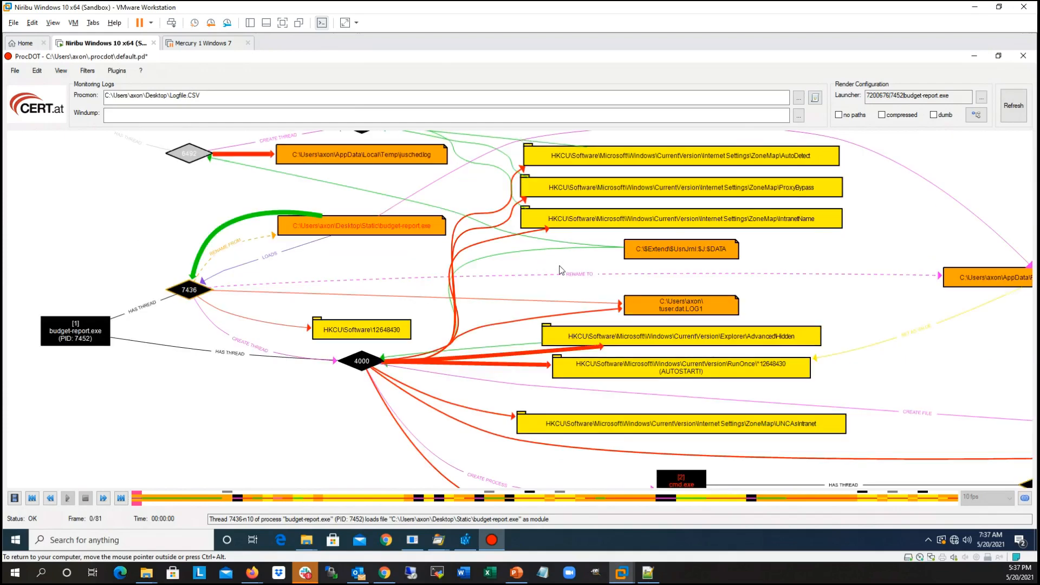
scroll(342, 351, up, 1)
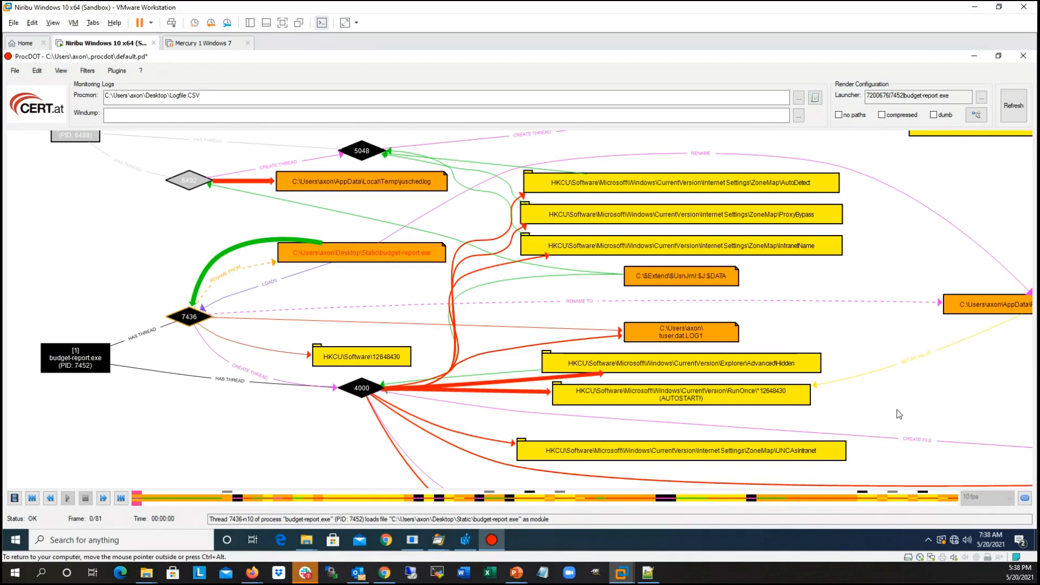
drag(897, 410, 751, 379)
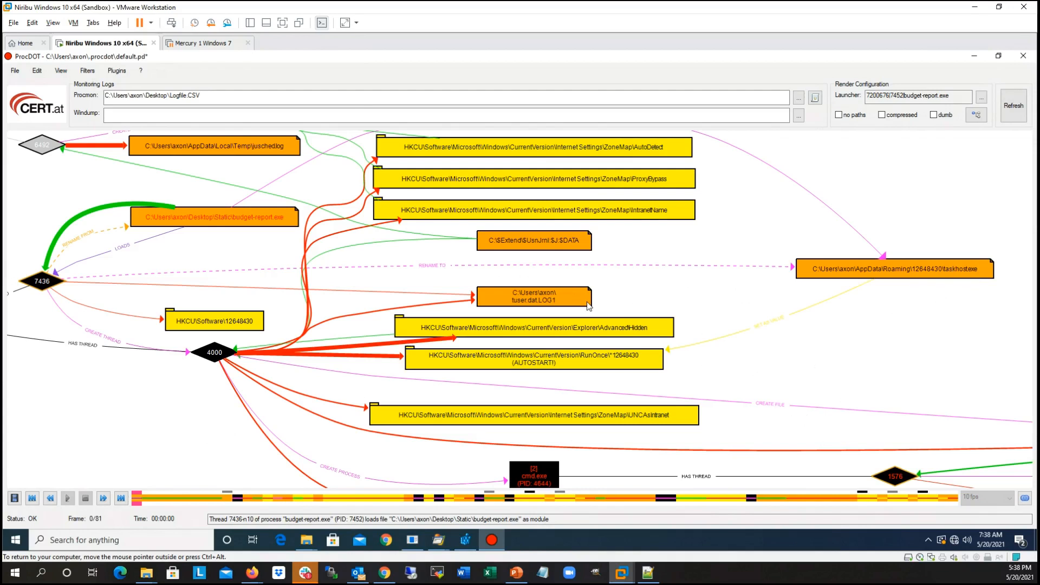
drag(969, 439, 788, 364)
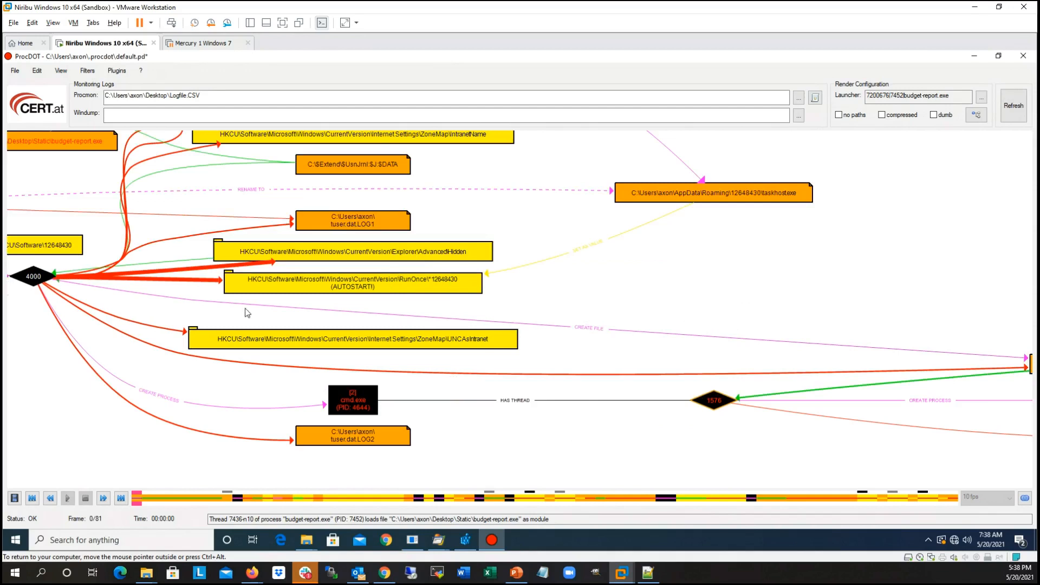
drag(743, 306, 537, 307)
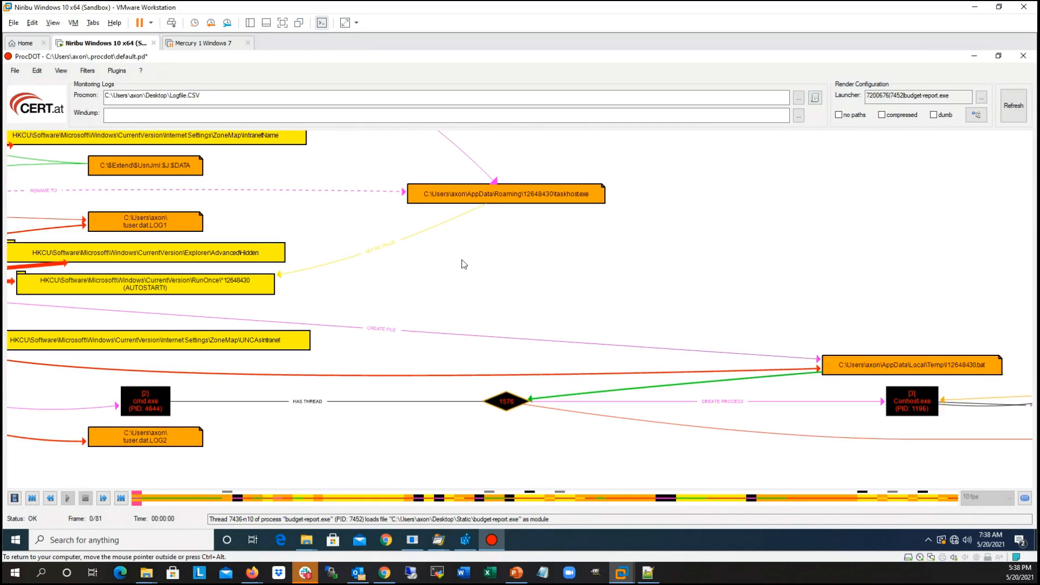
drag(301, 167, 524, 324)
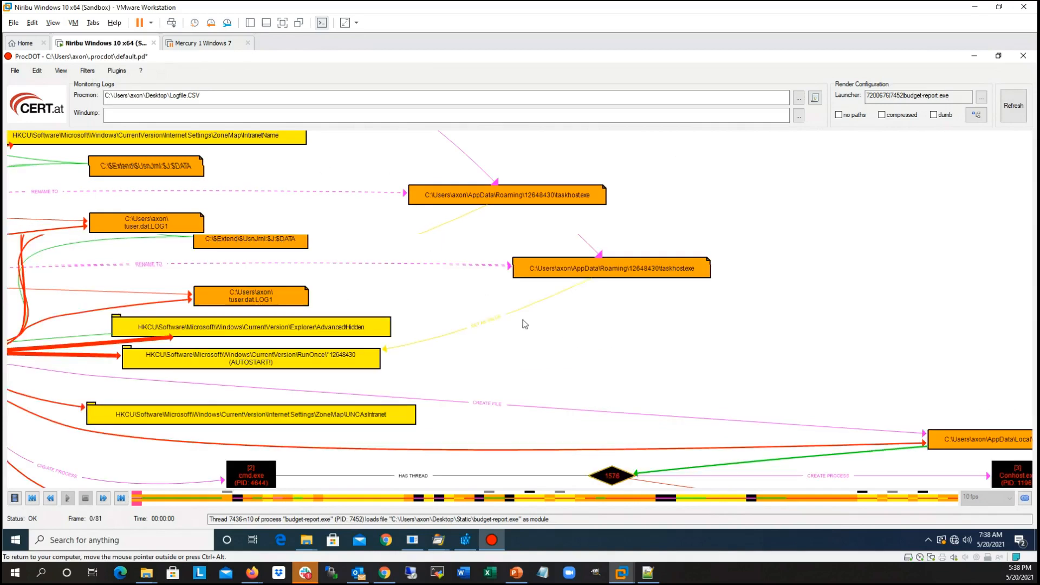
drag(447, 187, 520, 254)
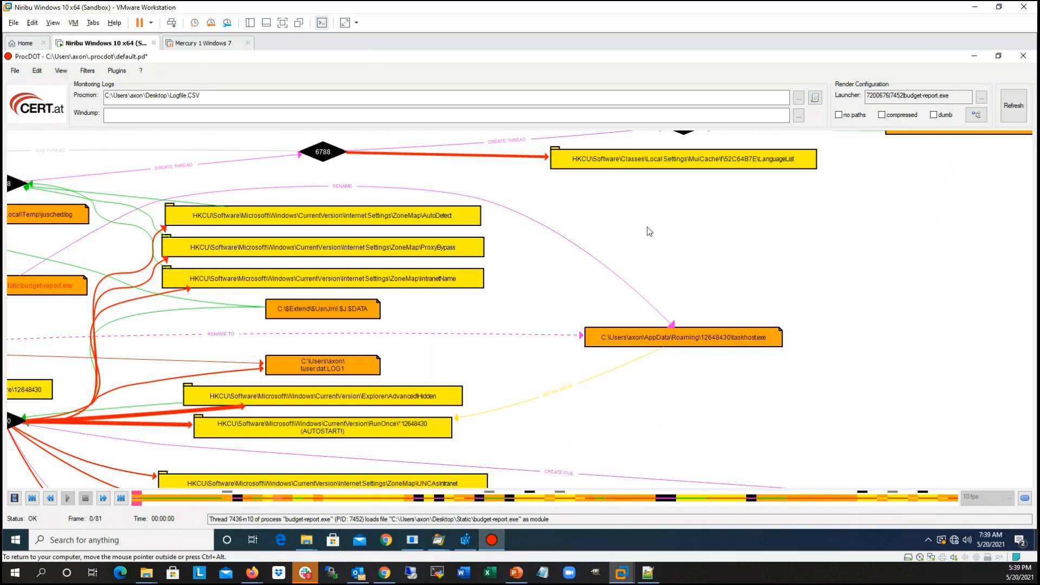
drag(925, 180, 895, 228)
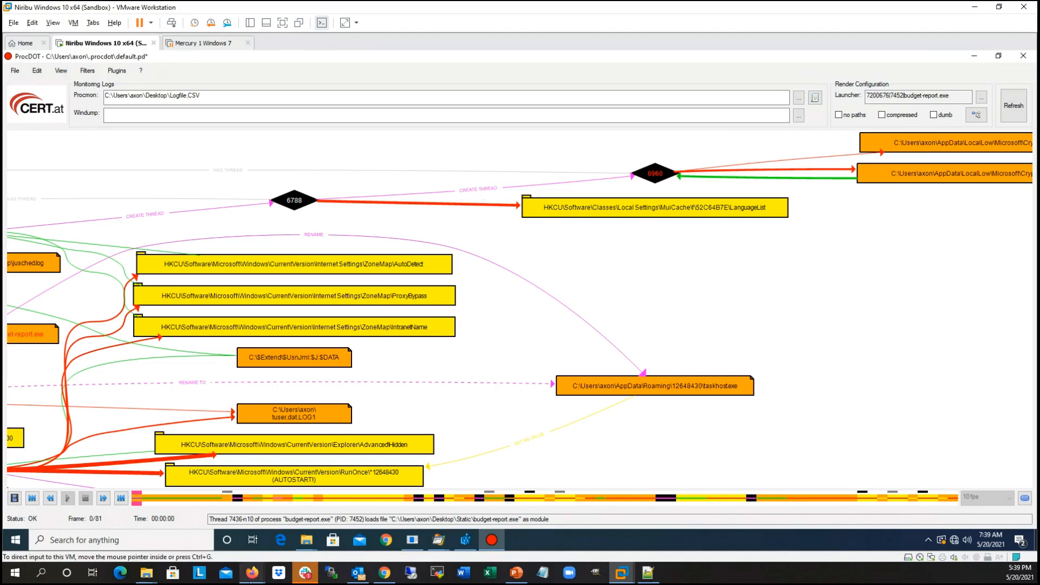
Step: Switch to the ANY.RUN page in Firefox, open the budget-report.exe task from the task history, and highlight its HTTP request URL
mouse_move(252, 573)
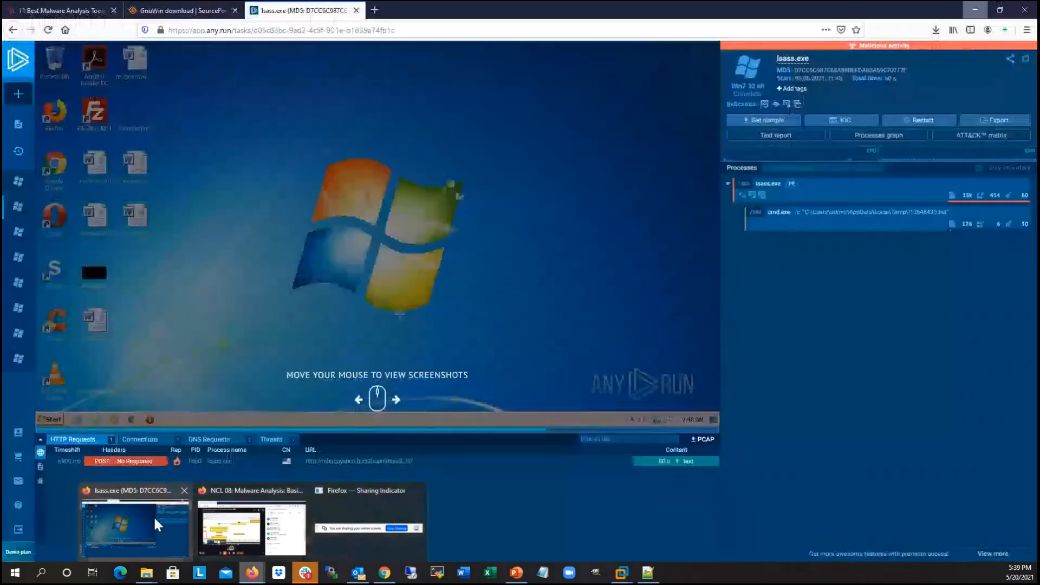
click(153, 516)
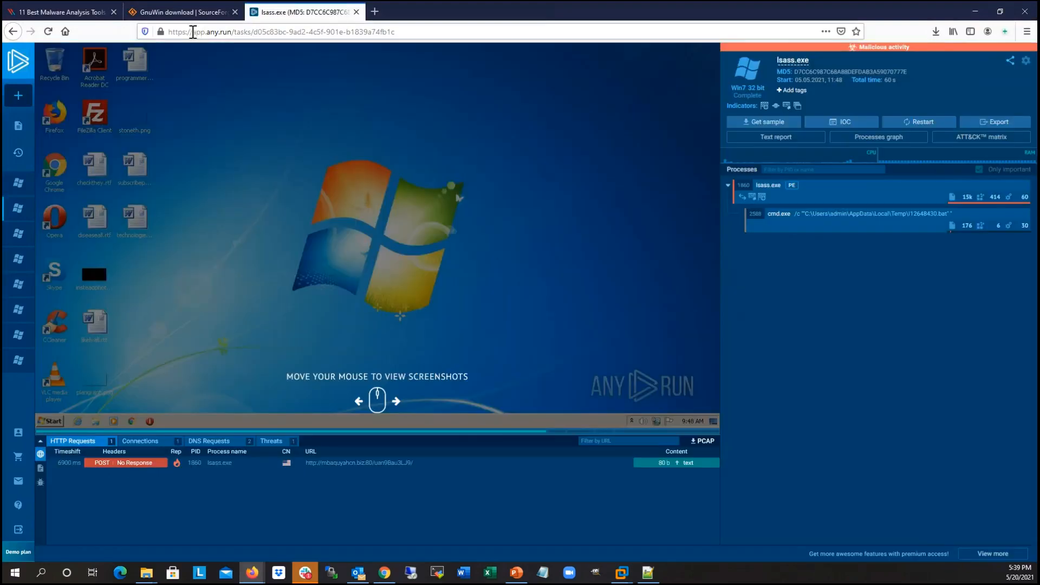
double_click(208, 33)
drag(208, 32, 230, 33)
click(139, 36)
click(123, 34)
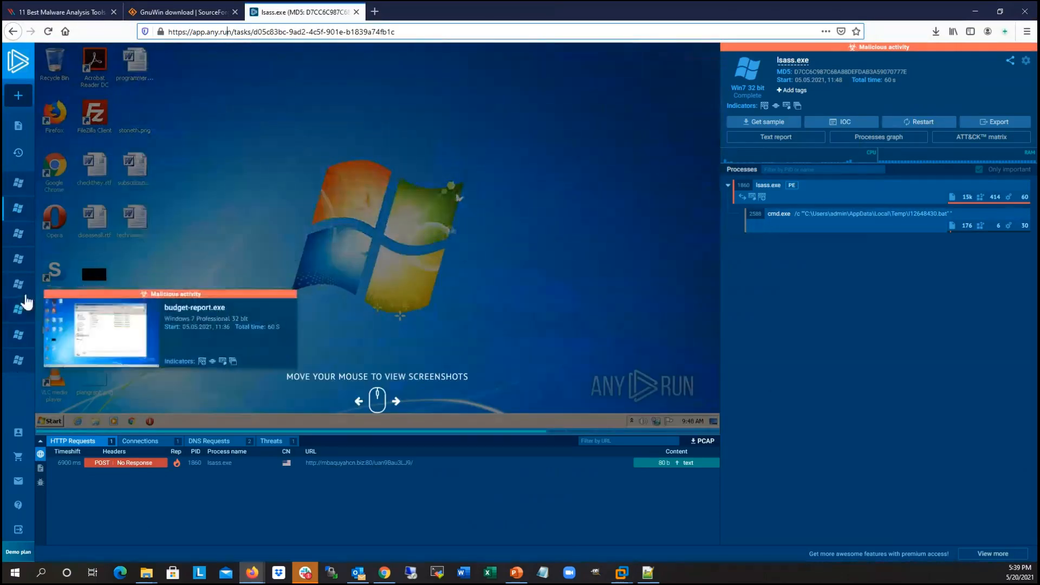
click(20, 336)
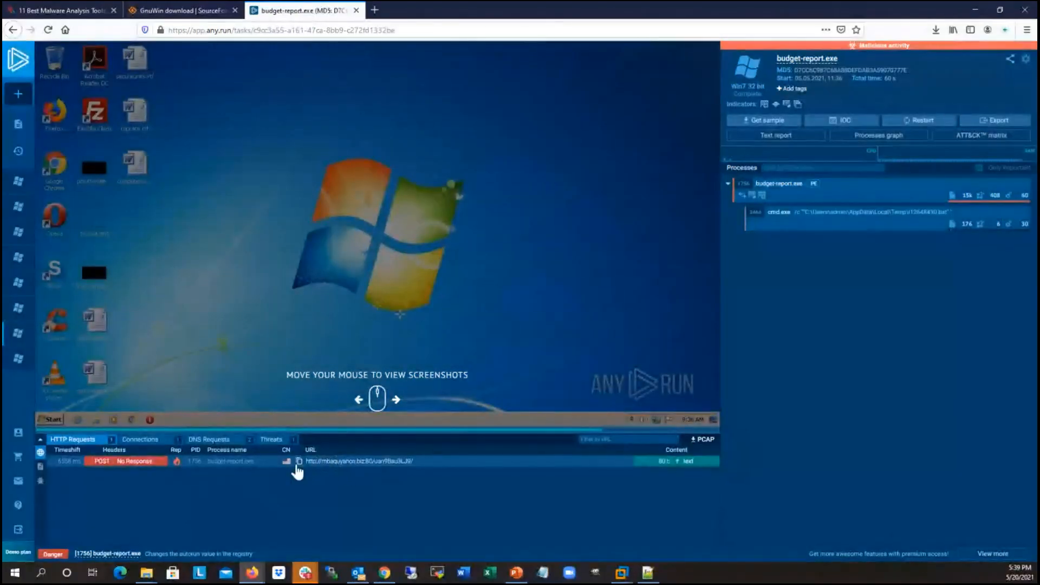
drag(305, 461, 427, 465)
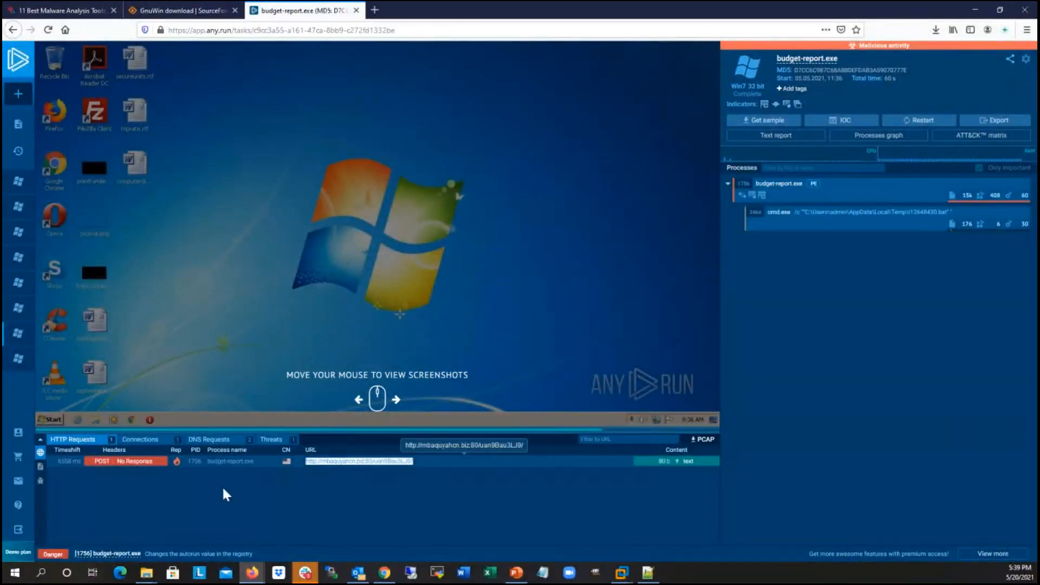
Step: Show the task's file modifications and inspect the paths of the dropped ctfmon.exe in Roaming and the batch file in Temp
click(40, 466)
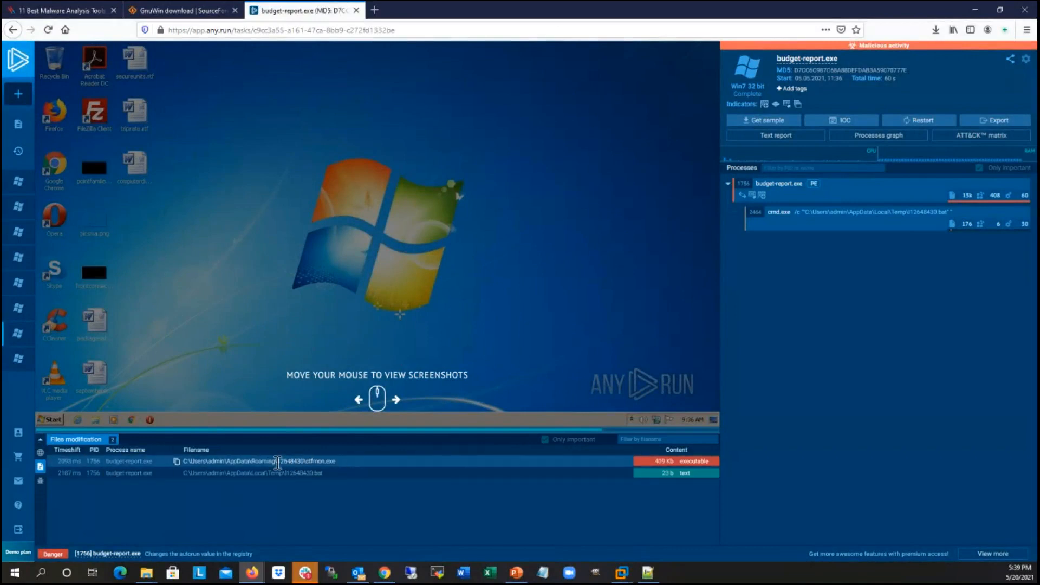
drag(184, 461, 313, 461)
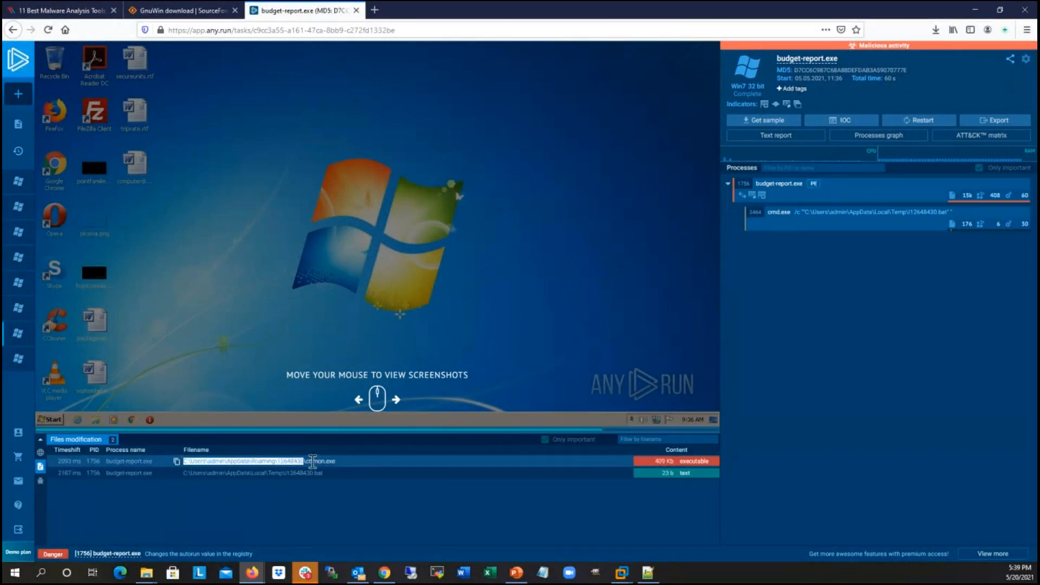
click(306, 461)
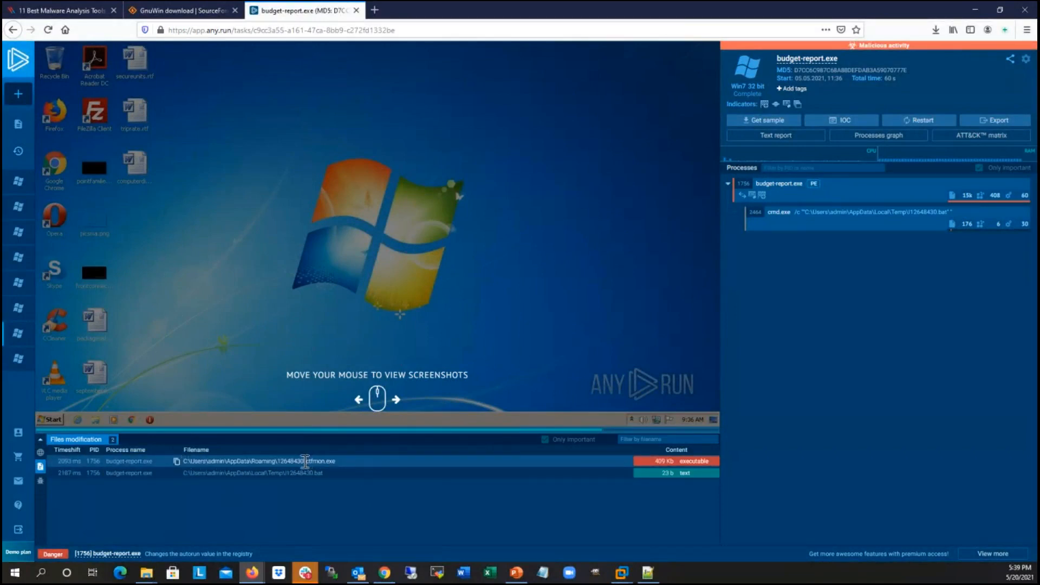
drag(305, 461, 337, 462)
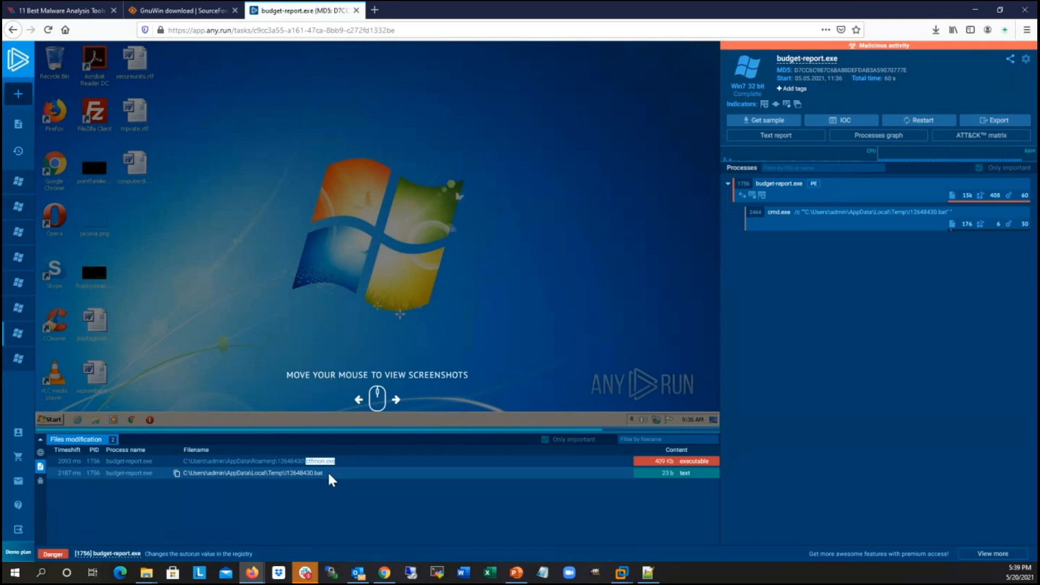
click(286, 472)
drag(283, 474, 355, 471)
click(357, 472)
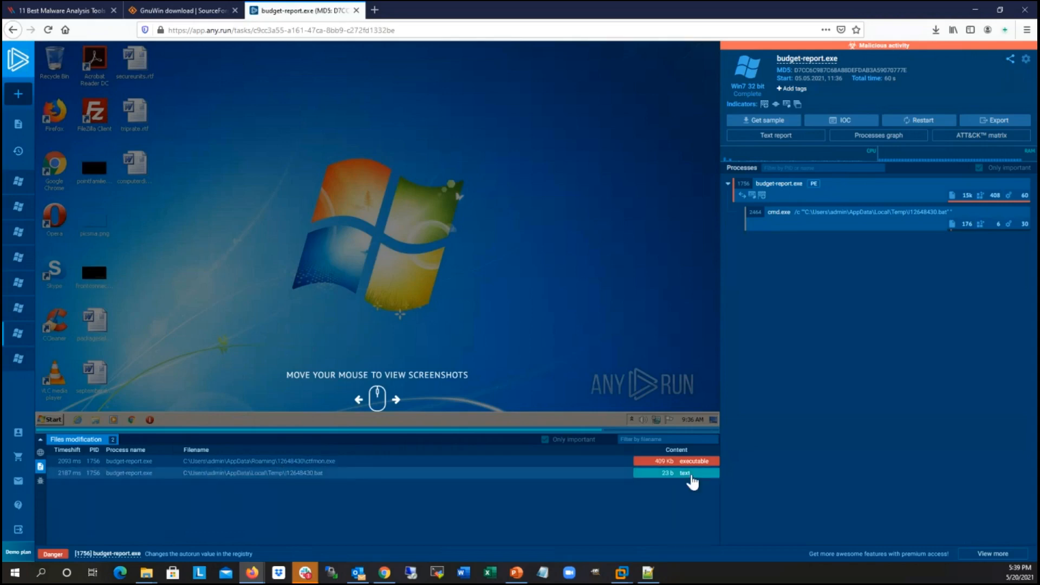
Step: Open the static preview of the dropped batch file, review its commands, and close the preview
click(692, 479)
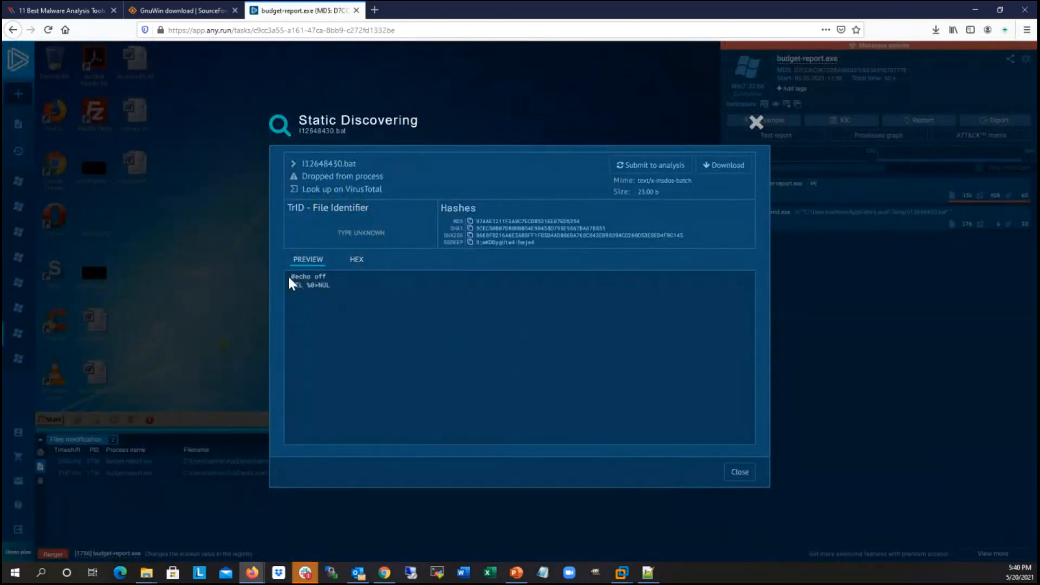
drag(291, 273, 349, 281)
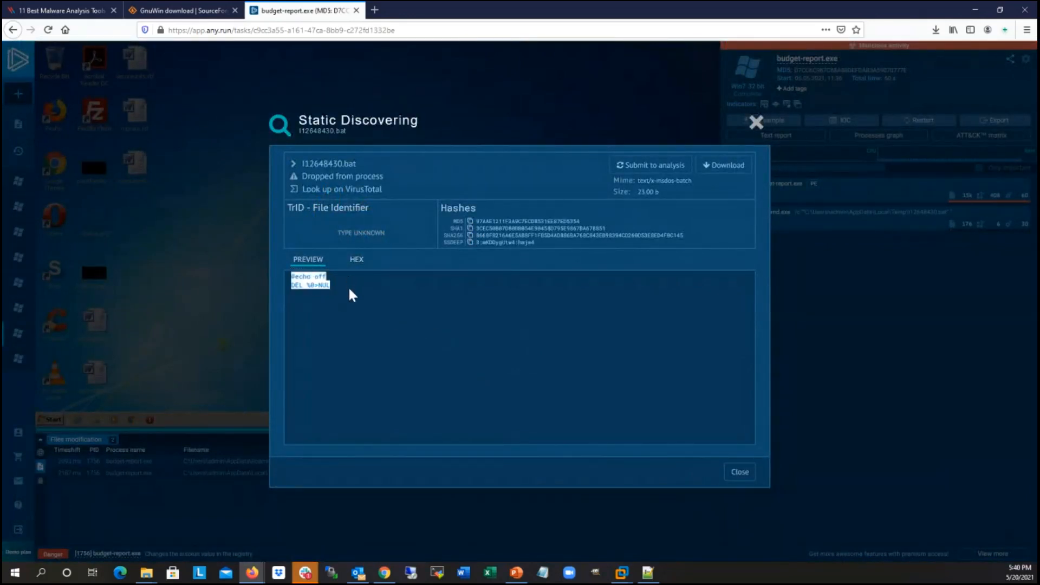
click(351, 295)
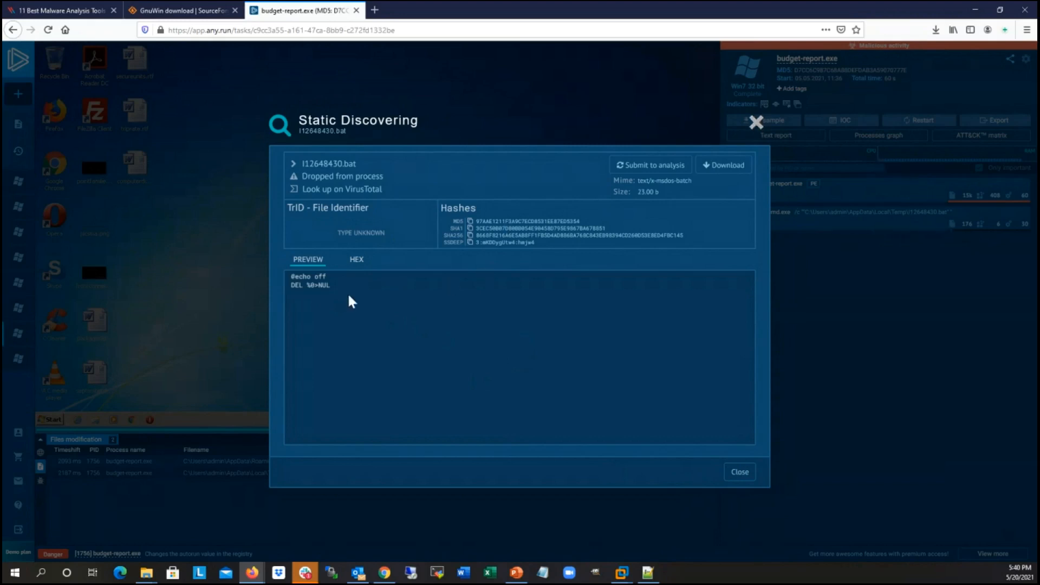
click(756, 124)
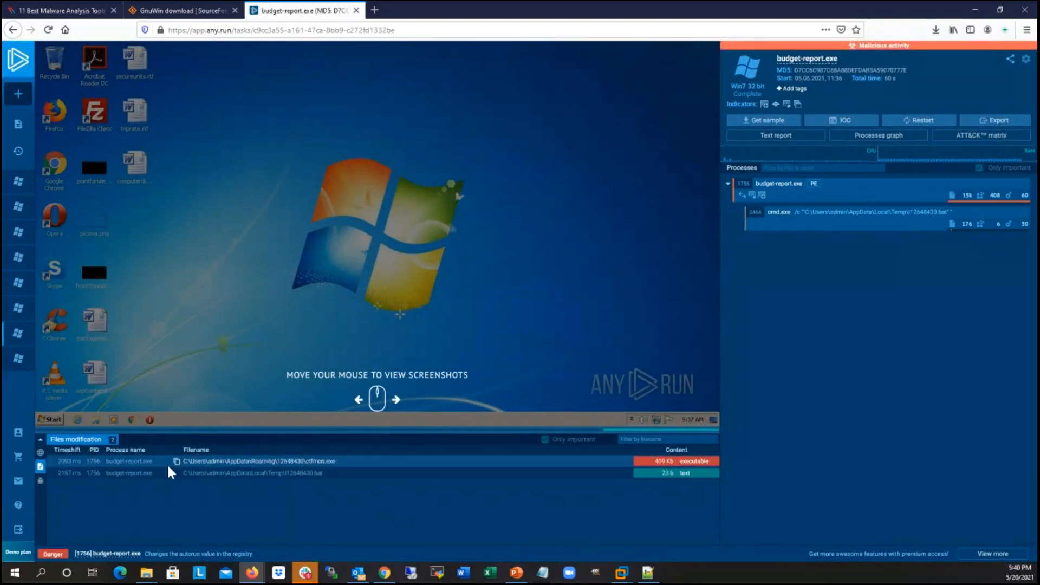
Step: Return to the task's HTTP requests and review the URL contacted by budget-report.exe
click(39, 453)
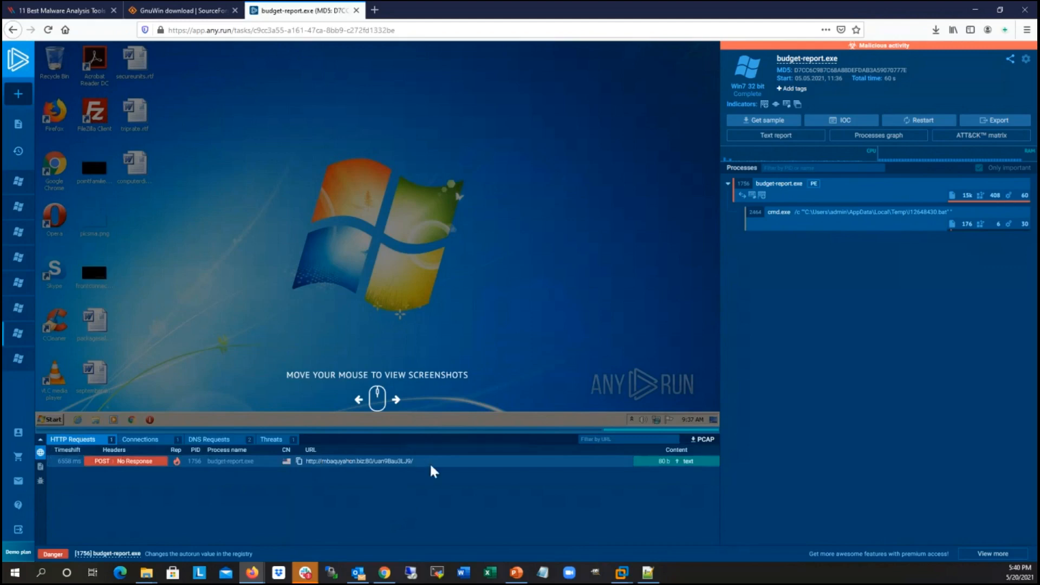
drag(418, 459, 308, 461)
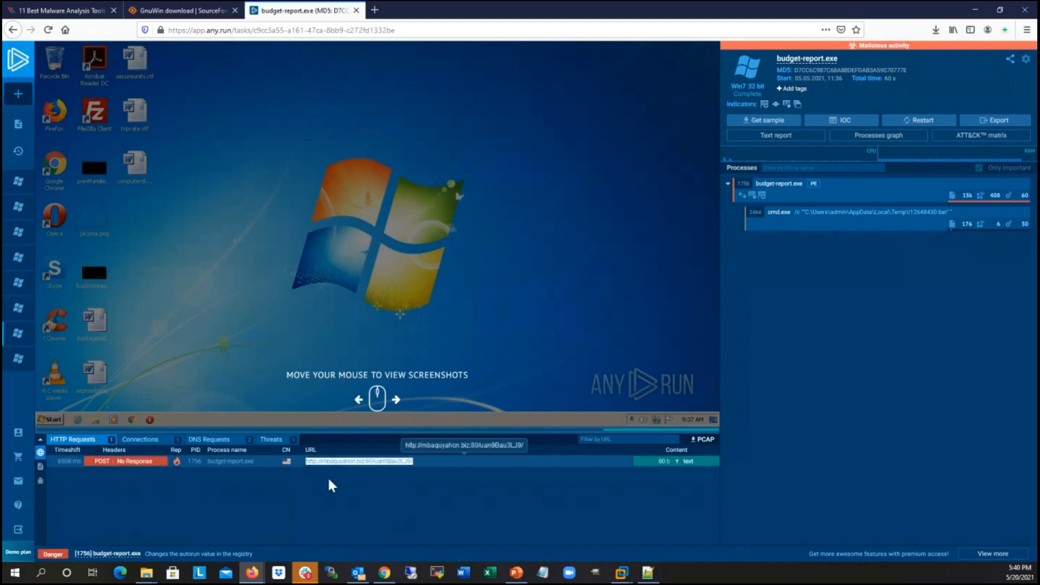
click(307, 461)
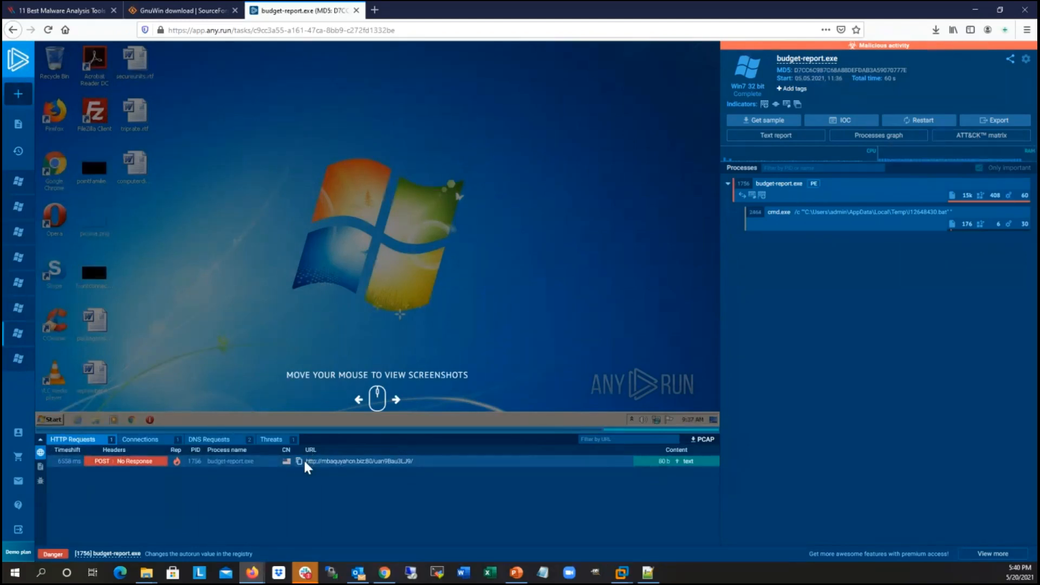
mouse_move(304, 459)
mouse_down()
mouse_move(437, 467)
mouse_move(305, 460)
mouse_up()
click(304, 461)
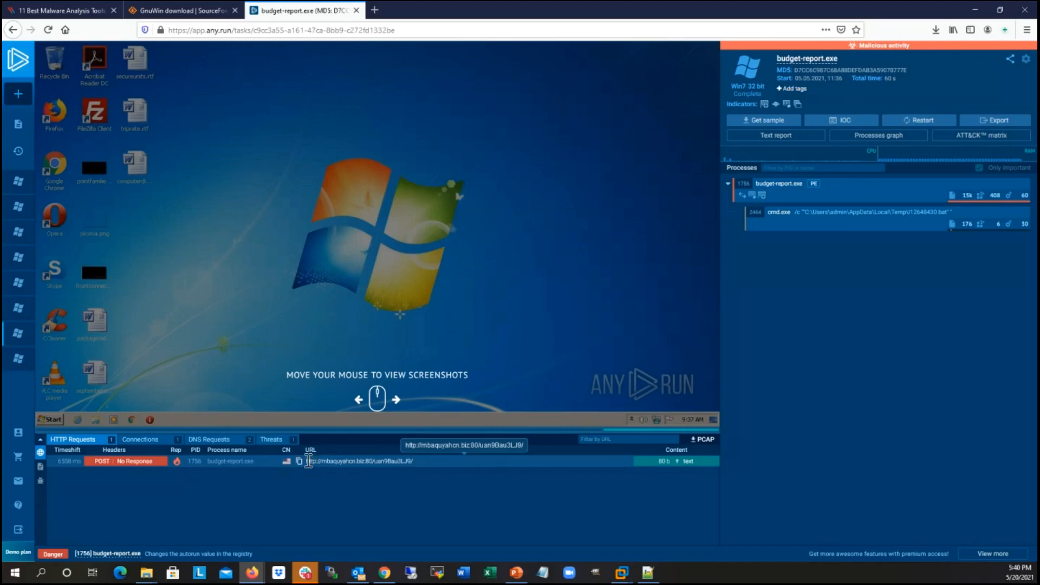
Step: Switch to the PowerPoint slide show
mouse_move(518, 578)
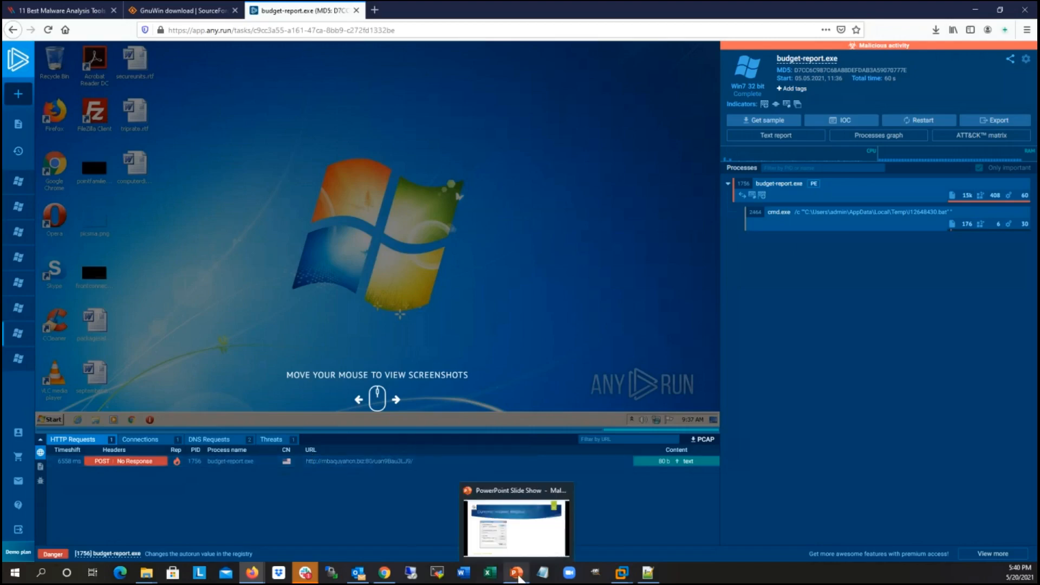